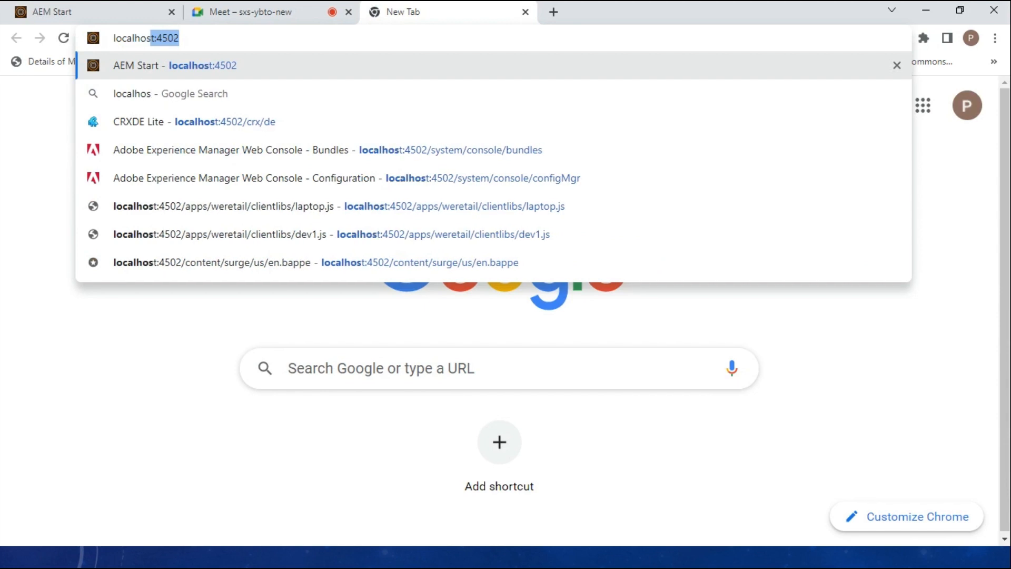
Open the AEM start page at localhost:4502
{"action": "key", "text": "Return"}
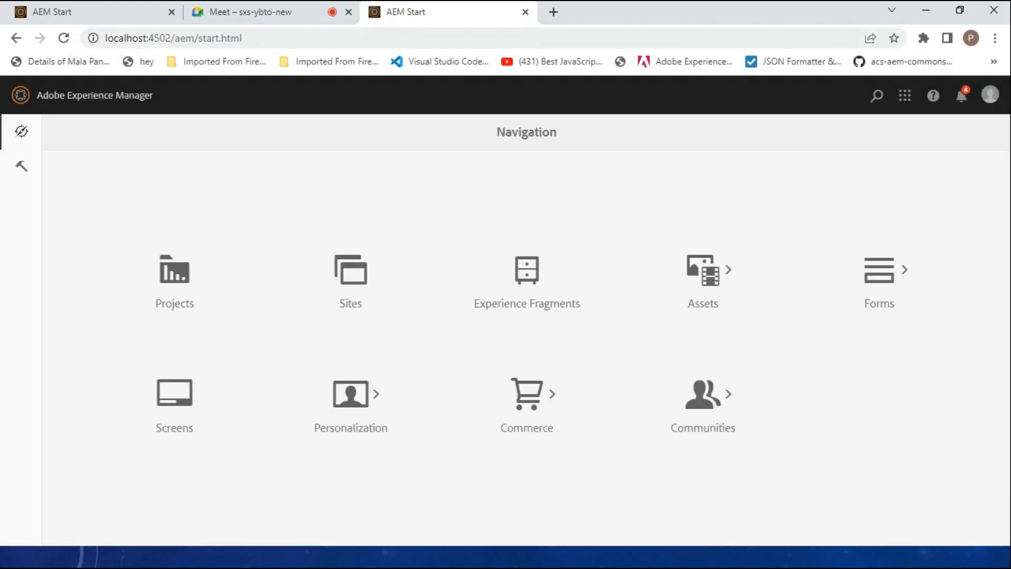
Switch to File Explorer and open the aem-guides-surge folder inside AprilProject on the MEDIA (D:) drive
{"action": "key", "text": "super+d"}
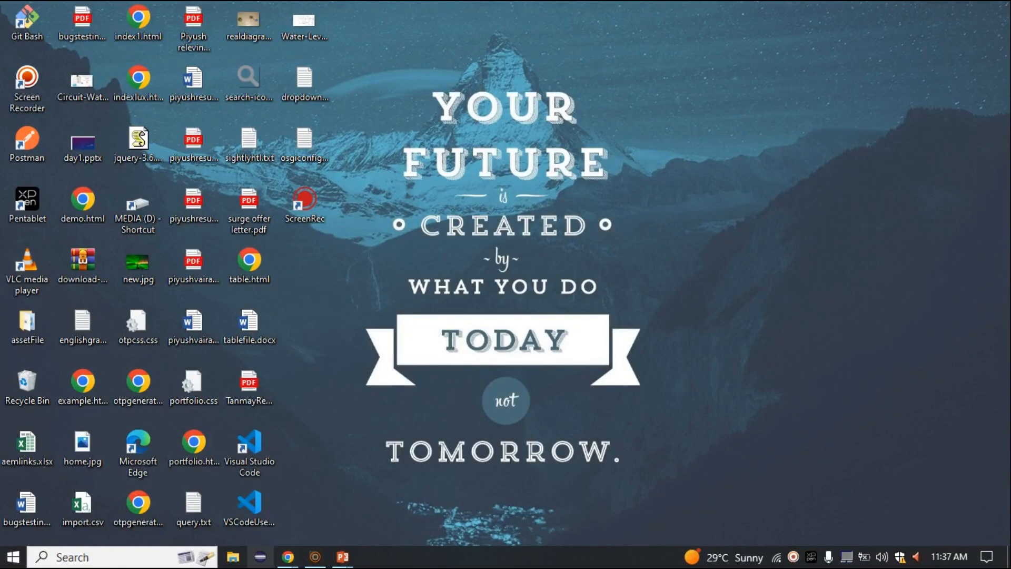
{"action": "key", "text": "super+e"}
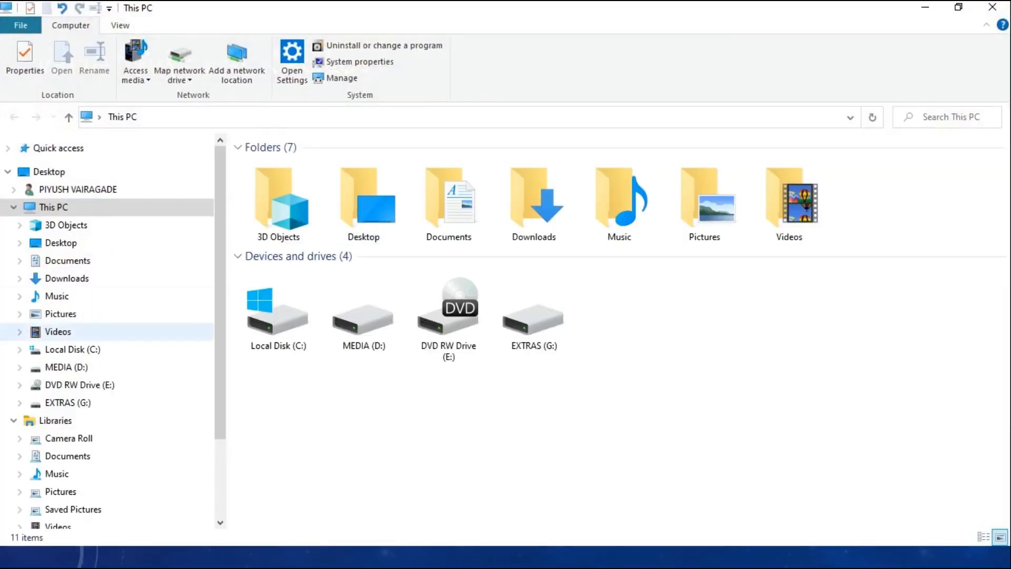
{"action": "left_click", "coordinate": [66, 367]}
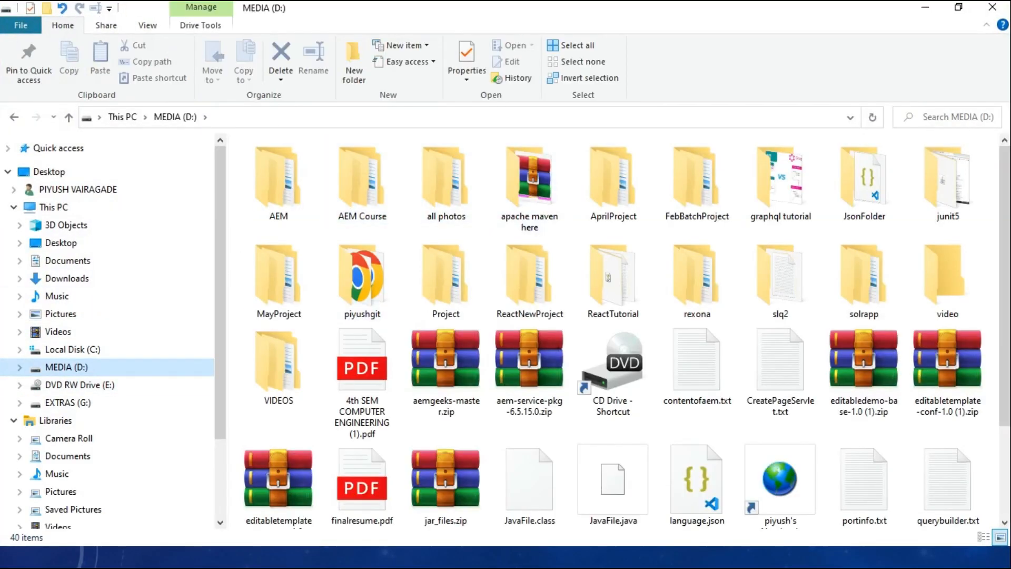
{"action": "double_click", "coordinate": [613, 180]}
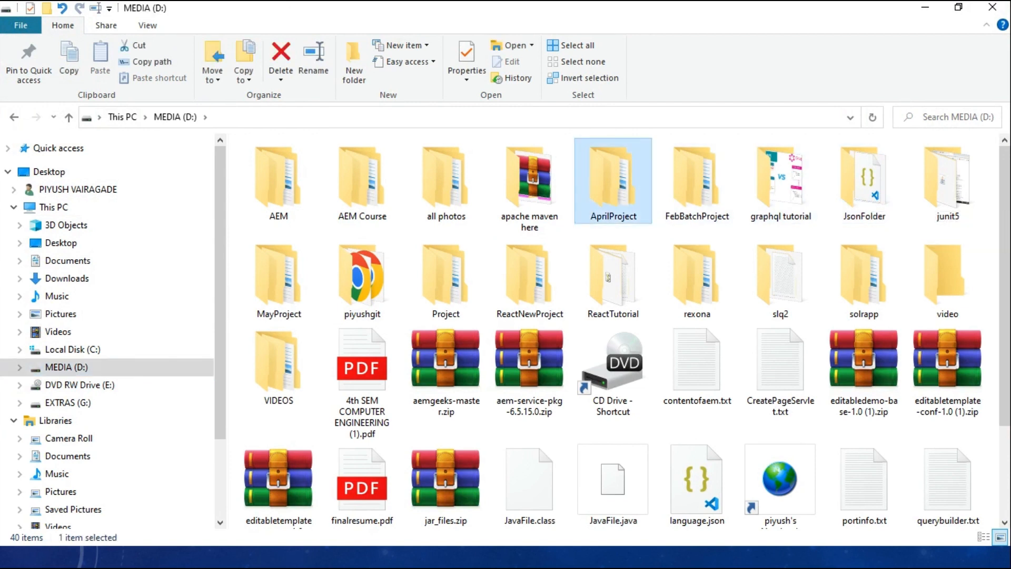
{"action": "double_click", "coordinate": [293, 164]}
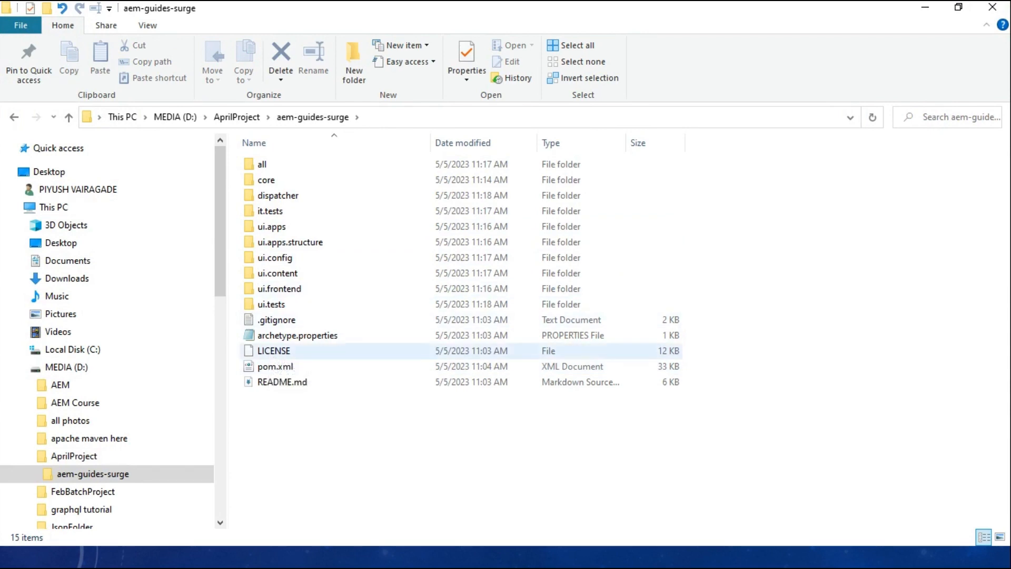
Return to the browser, highlight port 4502 in the AEM address, and look back at the aem-guides-surge project folder
{"action": "key", "text": "alt"}
{"action": "key", "text": "alt+Tab"}
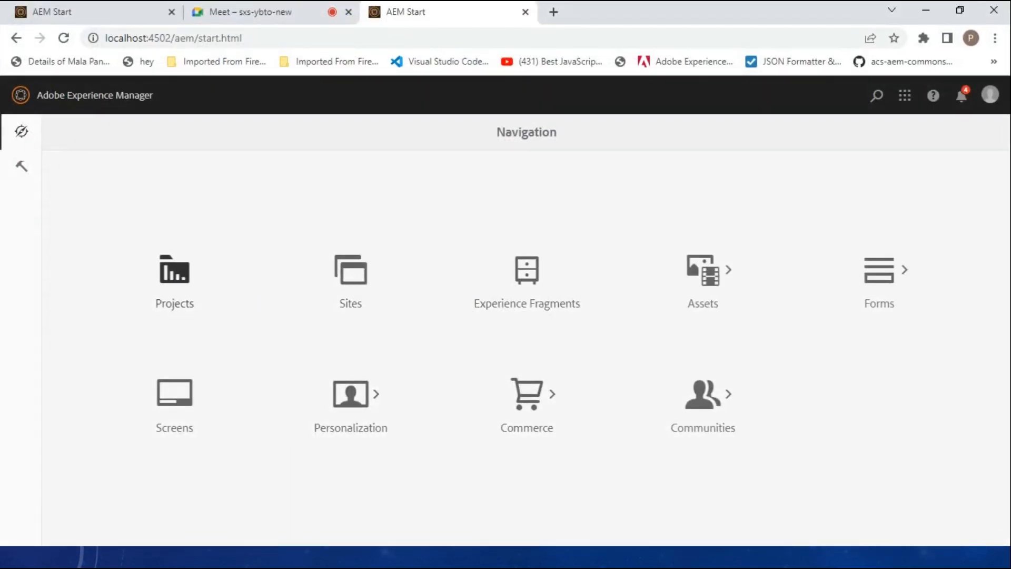
{"action": "left_click_drag", "start_coordinate": [148, 38], "coordinate": [171, 38]}
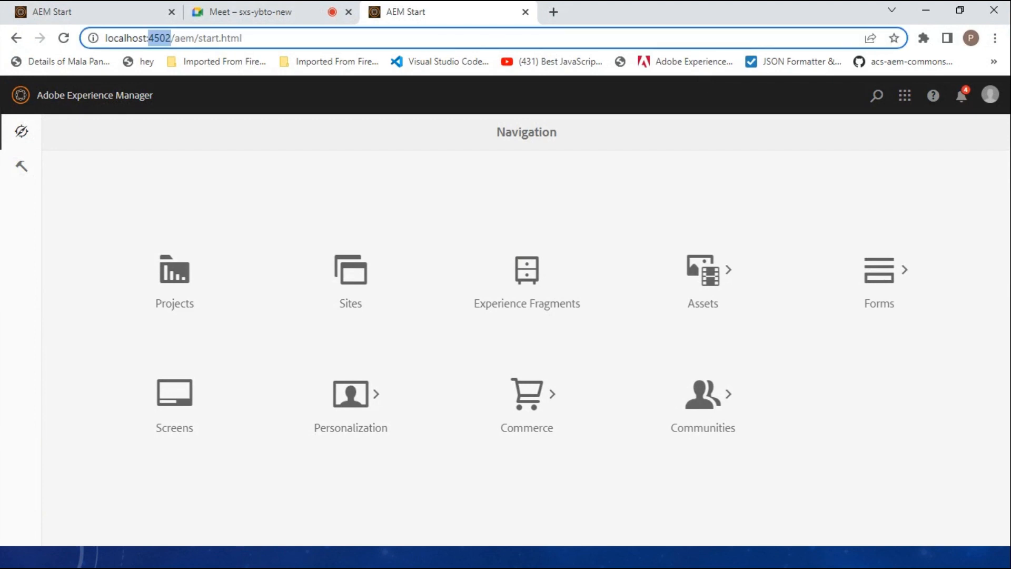
{"action": "key", "text": "alt+Tab"}
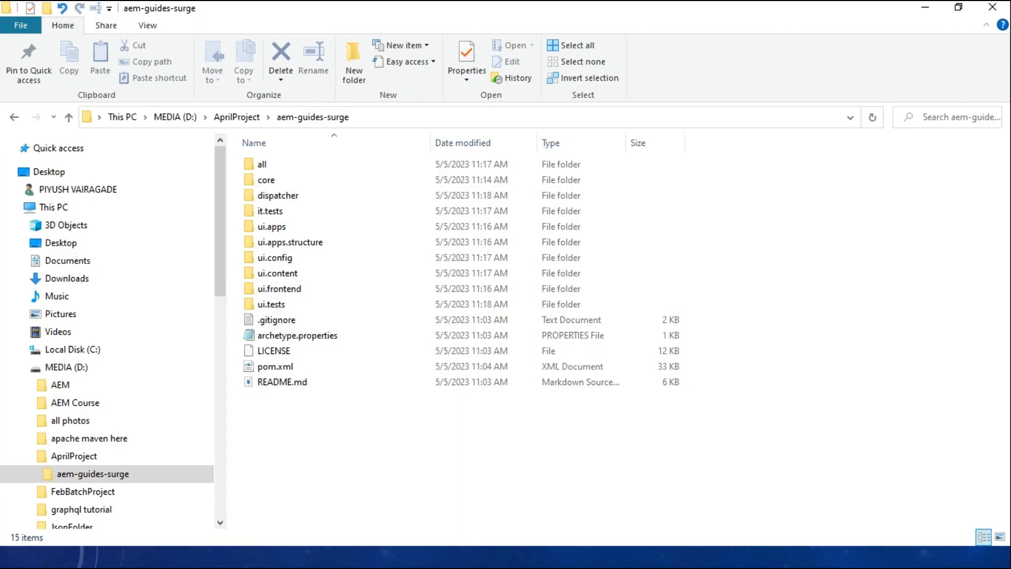
Switch back to the browser and open Packages from AEM's Deployment tools to view the package list
{"action": "key", "text": "alt+Tab"}
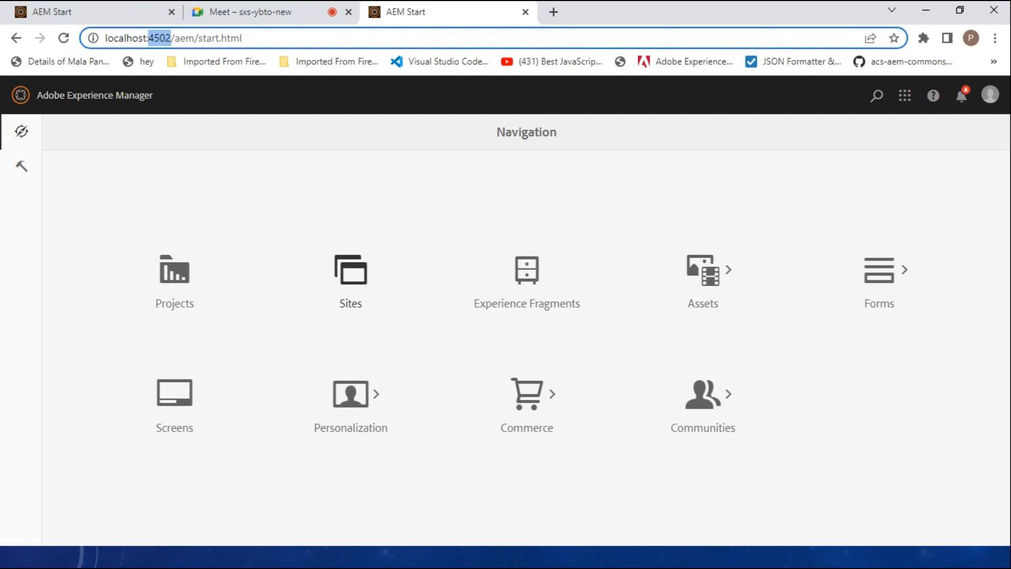
{"action": "left_click", "coordinate": [21, 167]}
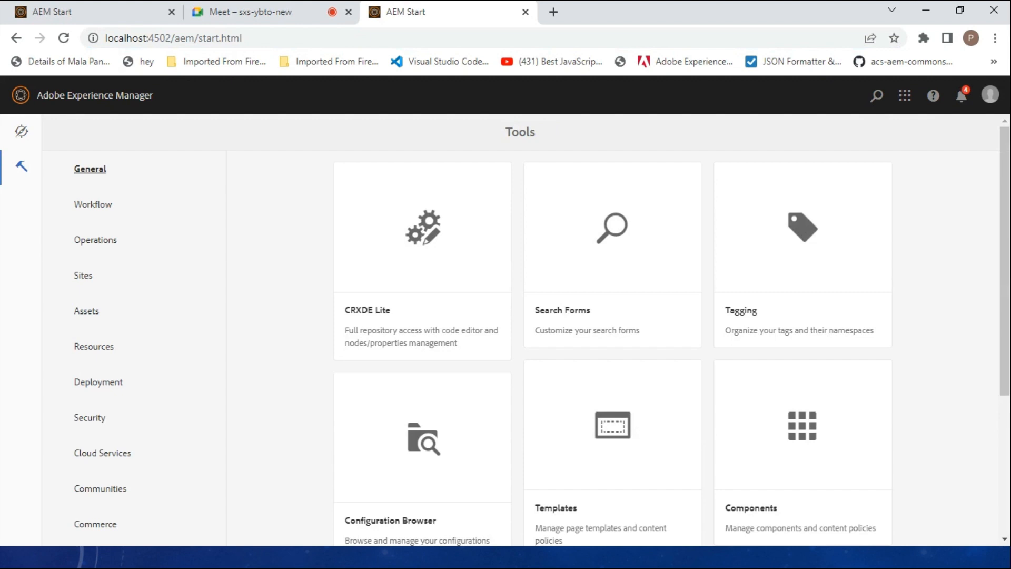
{"action": "scroll", "coordinate": [131, 317], "scroll_direction": "down", "scroll_amount": 3}
{"action": "scroll", "coordinate": [132, 295], "scroll_direction": "up", "scroll_amount": 3}
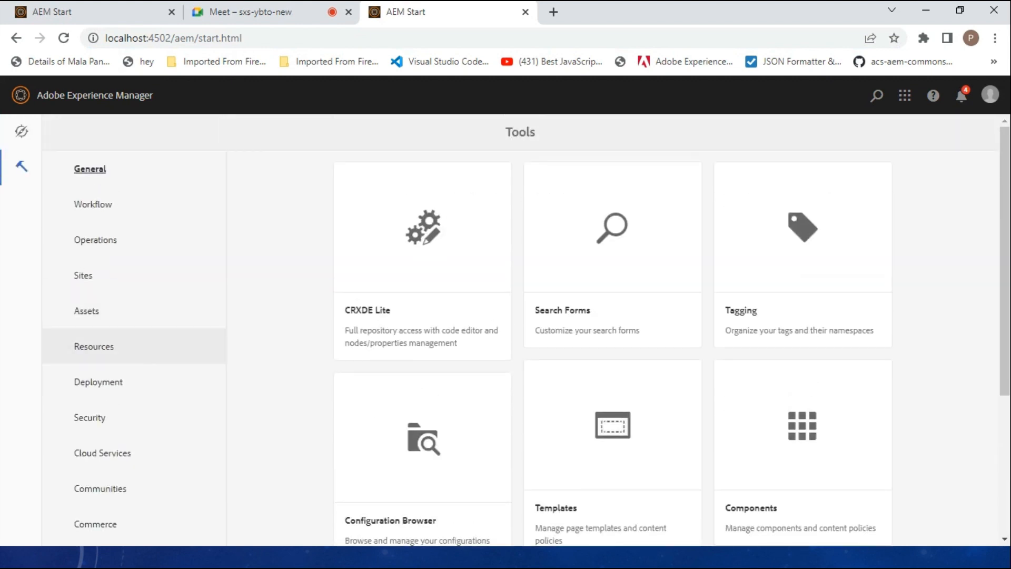
{"action": "left_click", "coordinate": [98, 382]}
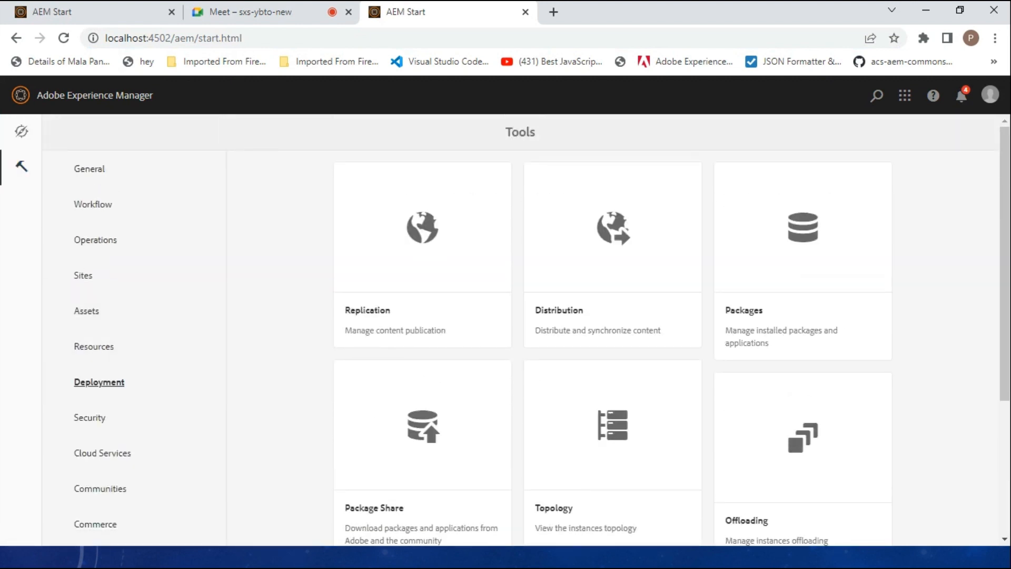
{"action": "left_click", "coordinate": [803, 228]}
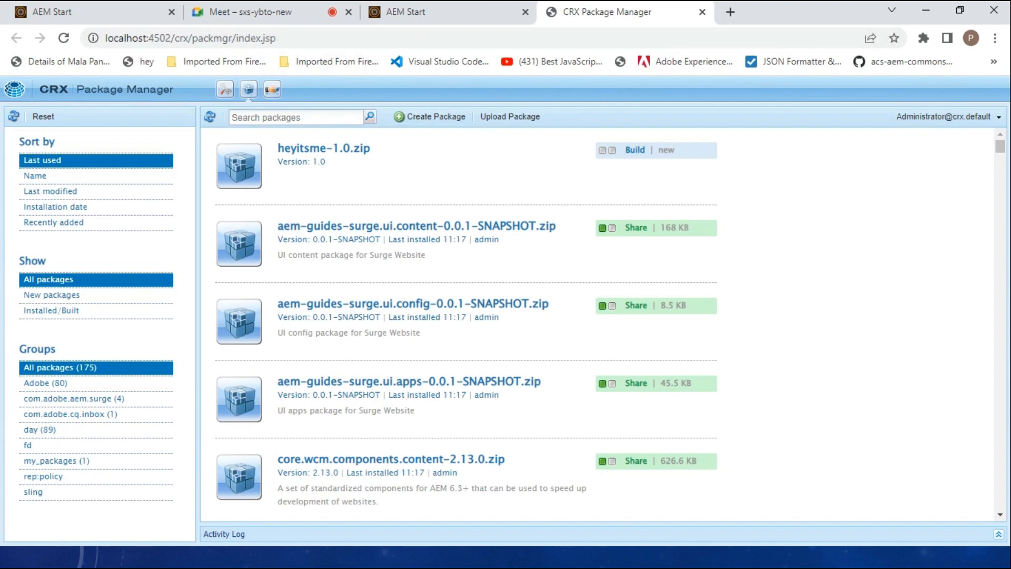
{"action": "scroll", "coordinate": [467, 324], "scroll_direction": "down", "scroll_amount": 3}
{"action": "scroll", "coordinate": [466, 323], "scroll_direction": "up", "scroll_amount": 3}
Open the Package Manager in a new browser tab directly at localhost:4502/crx/packmgr/
{"action": "left_click", "coordinate": [731, 12]}
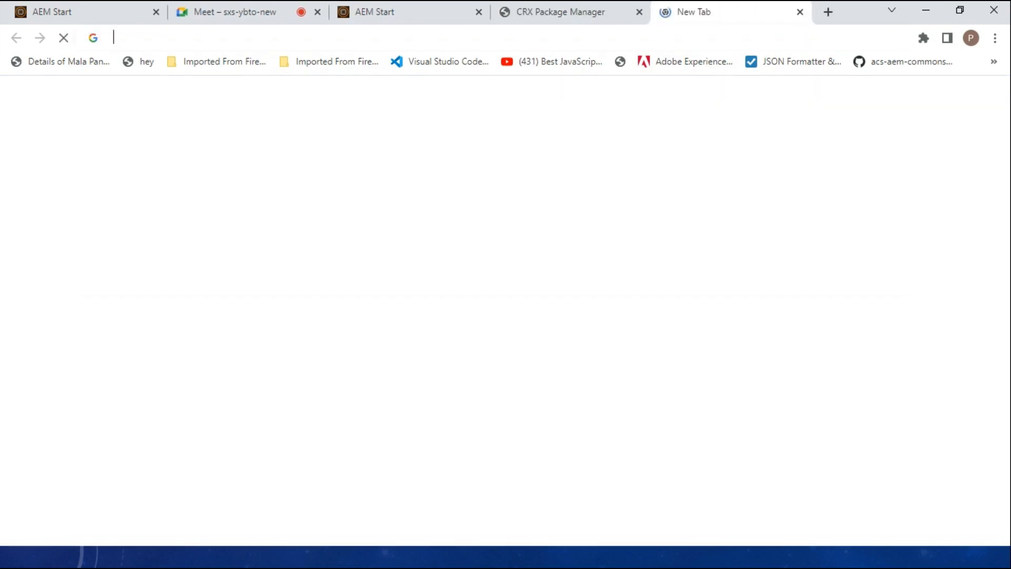
{"action": "left_click", "coordinate": [669, 38]}
{"action": "type", "text": "loc"}
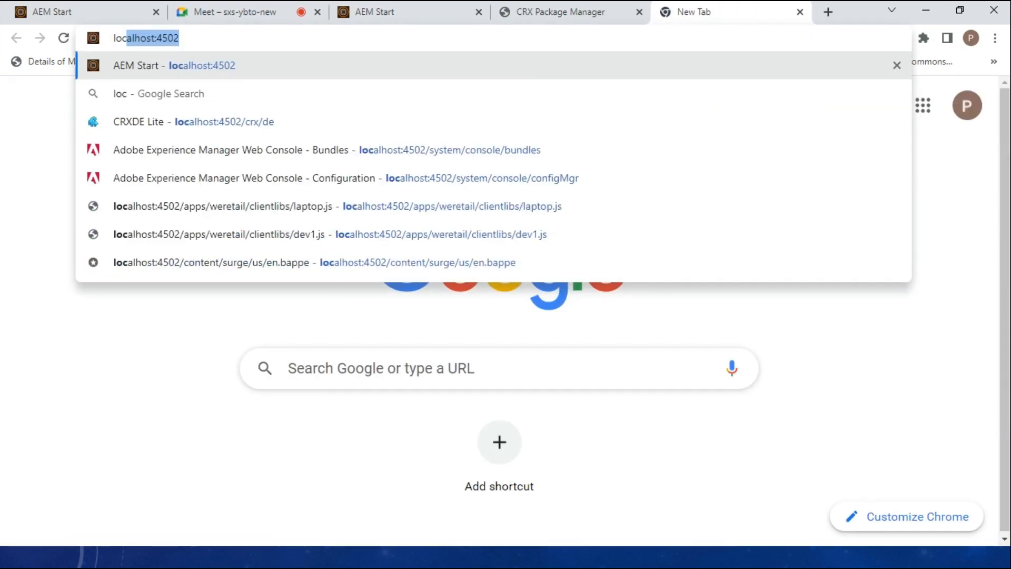
{"action": "type", "text": "alhost:4502/cr/p"}
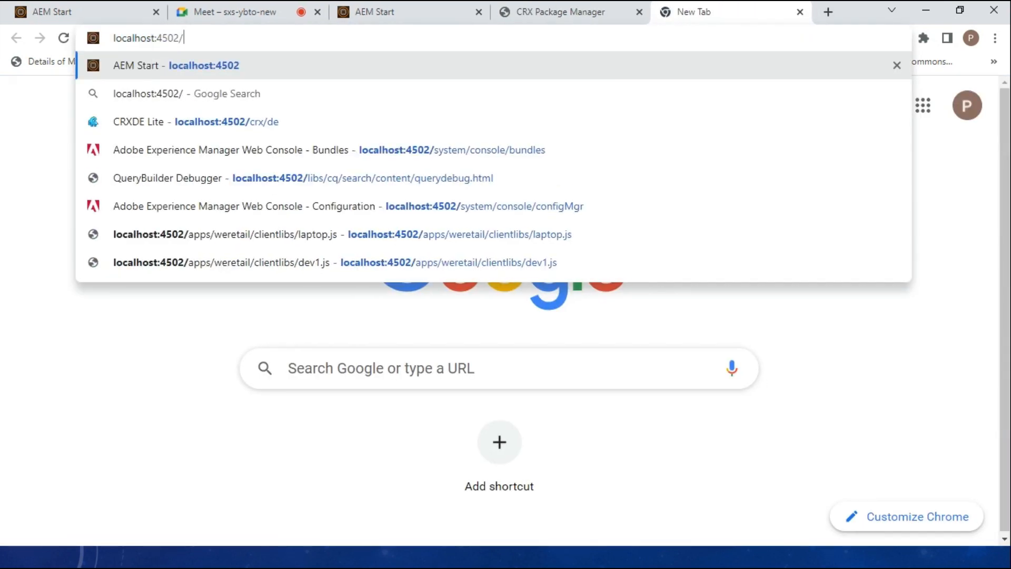
{"action": "key", "text": "BackSpace"}
{"action": "key", "text": "BackSpace"}
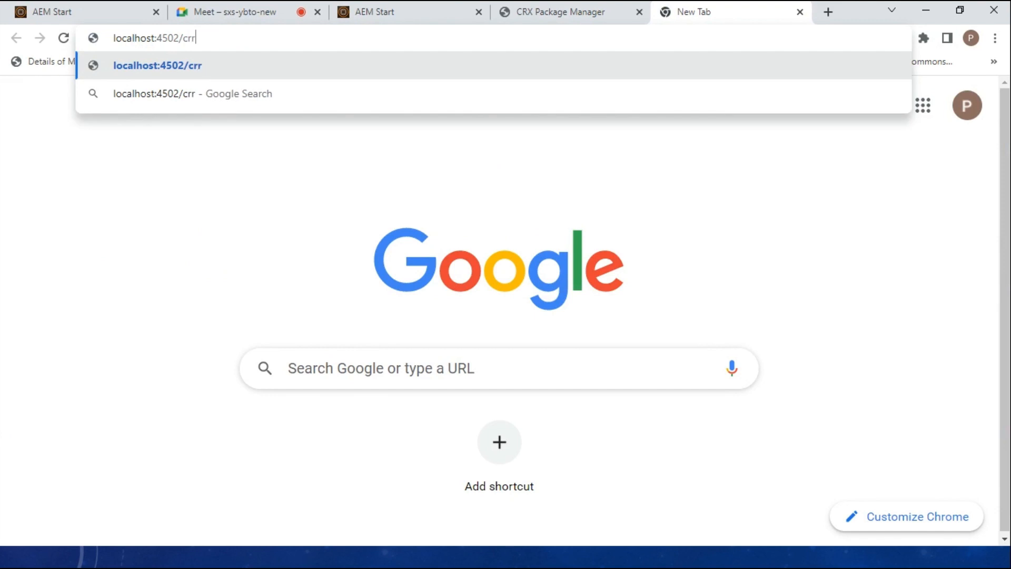
{"action": "type", "text": "x/packmgr/"}
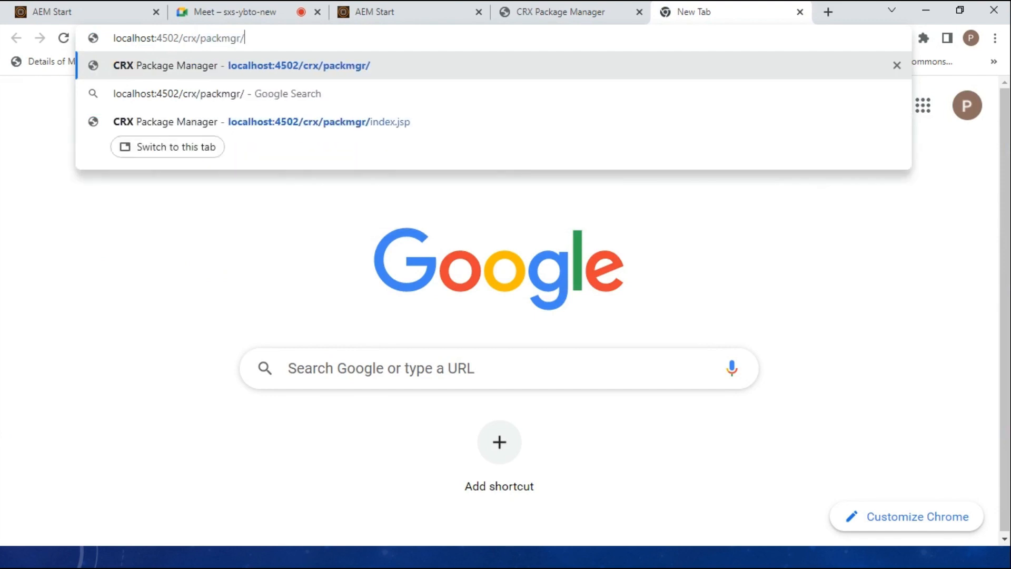
{"action": "key", "text": "Return"}
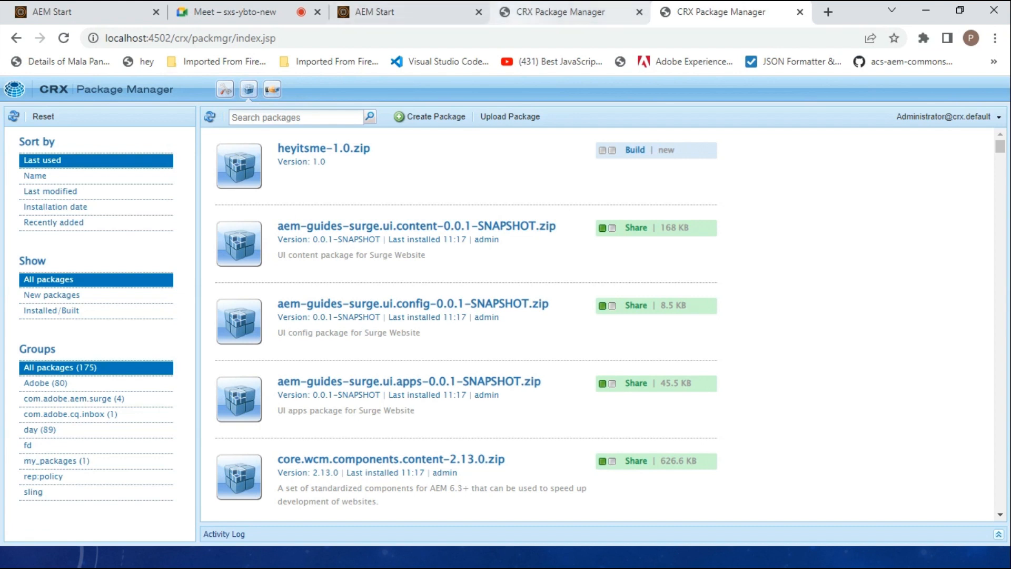
Look through the aem-guides-surge and core.wcm.components packages in the first Package Manager tab
{"action": "left_click", "coordinate": [561, 11]}
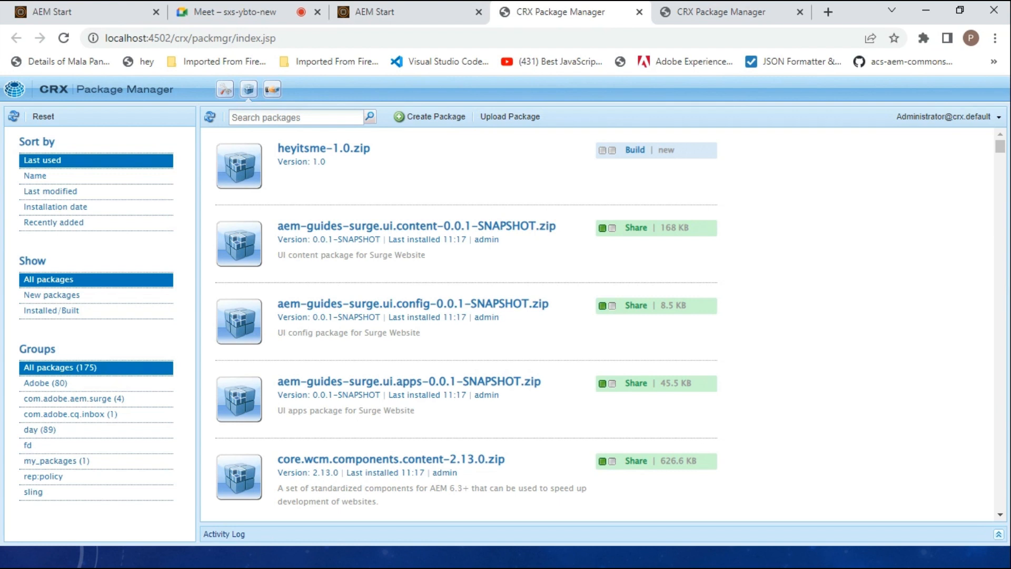
{"action": "scroll", "coordinate": [466, 327], "scroll_direction": "down", "scroll_amount": 3}
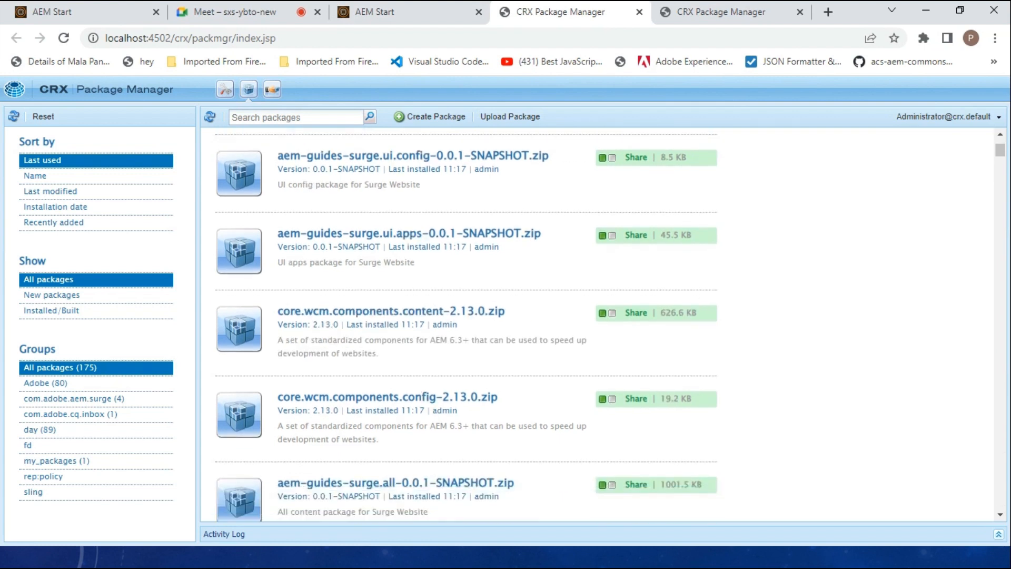
{"action": "scroll", "coordinate": [466, 327], "scroll_direction": "up", "scroll_amount": 3}
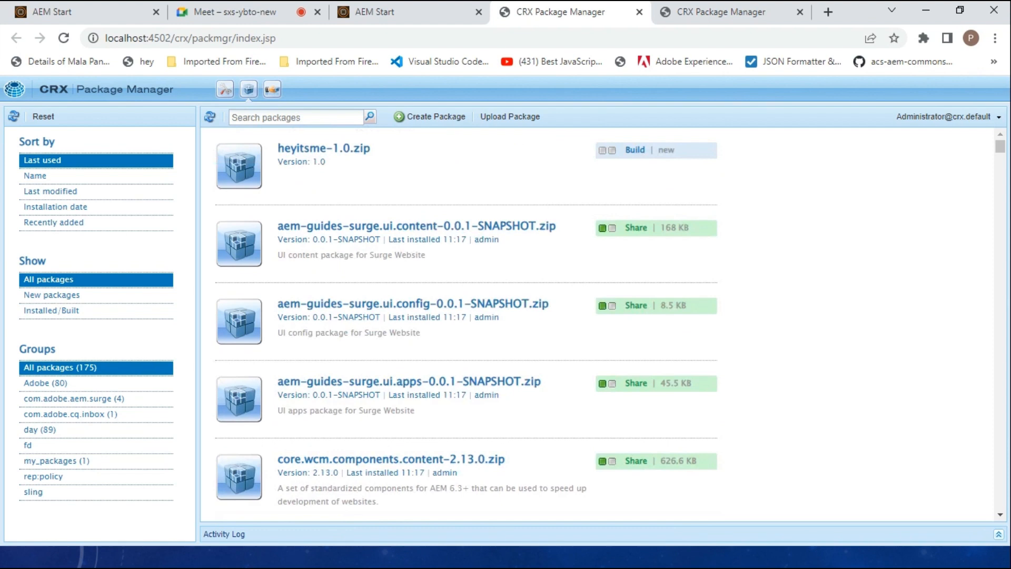
{"action": "scroll", "coordinate": [466, 326], "scroll_direction": "down", "scroll_amount": 3}
{"action": "scroll", "coordinate": [466, 327], "scroll_direction": "up", "scroll_amount": 3}
{"action": "scroll", "coordinate": [466, 327], "scroll_direction": "down", "scroll_amount": 6}
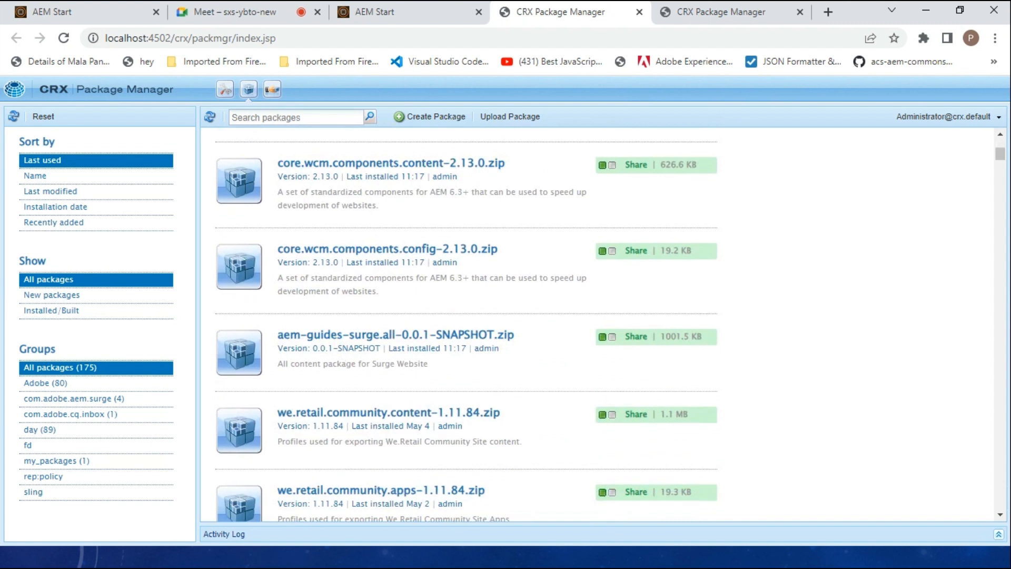
Review the aem-guides-surge project folder and the "What are packages?" slide, and return to the Package Manager in the browser
{"action": "key", "text": "alt+Tab"}
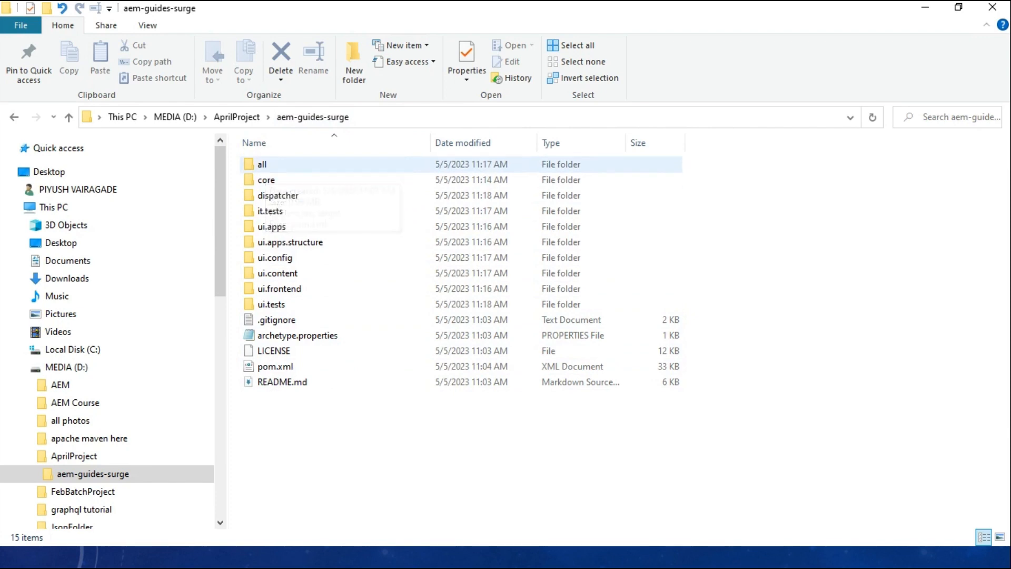
{"action": "key", "text": "alt+Tab"}
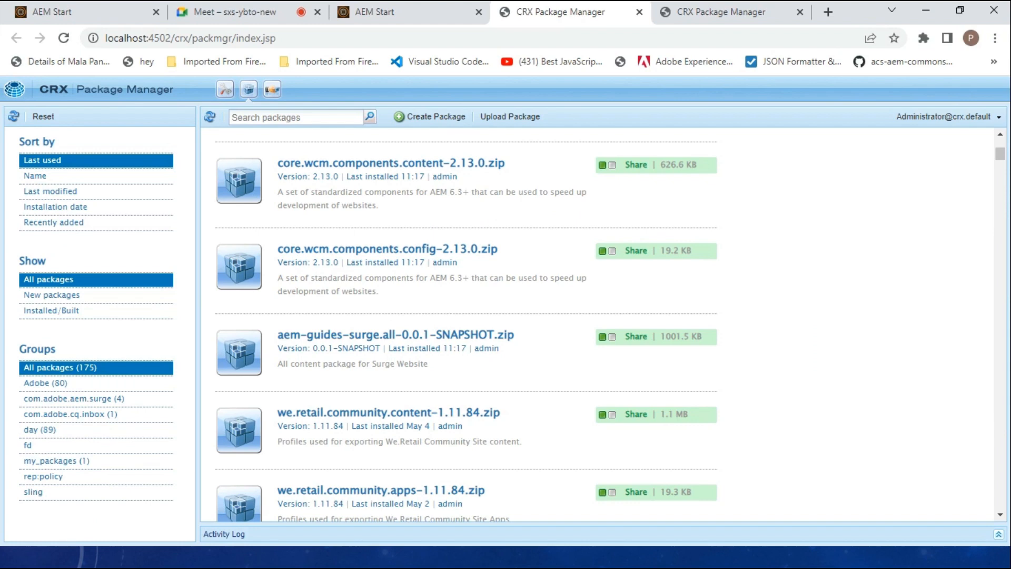
{"action": "key", "text": "alt+Tab"}
{"action": "key", "text": "Tab"}
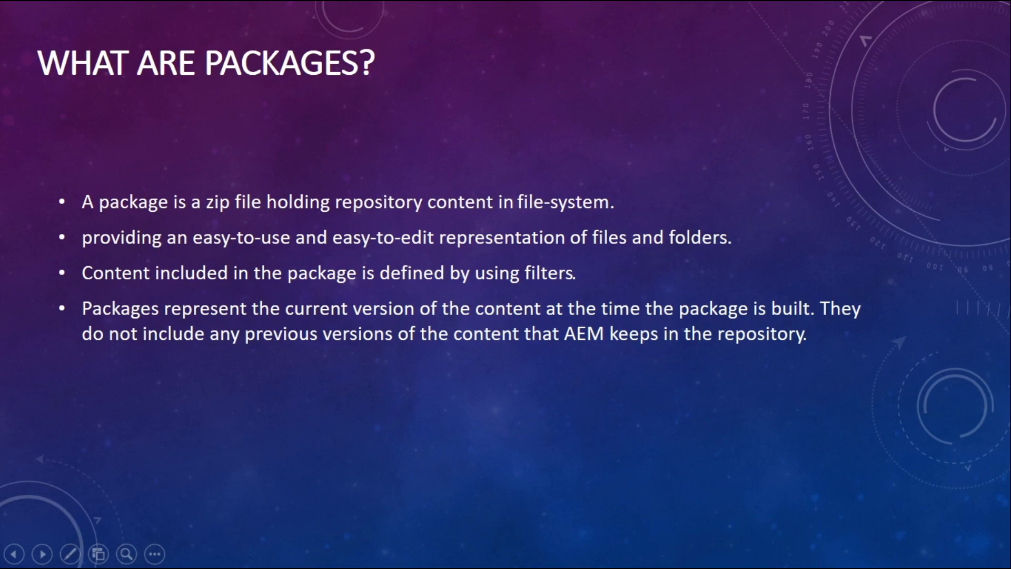
{"action": "key", "text": "alt+Tab"}
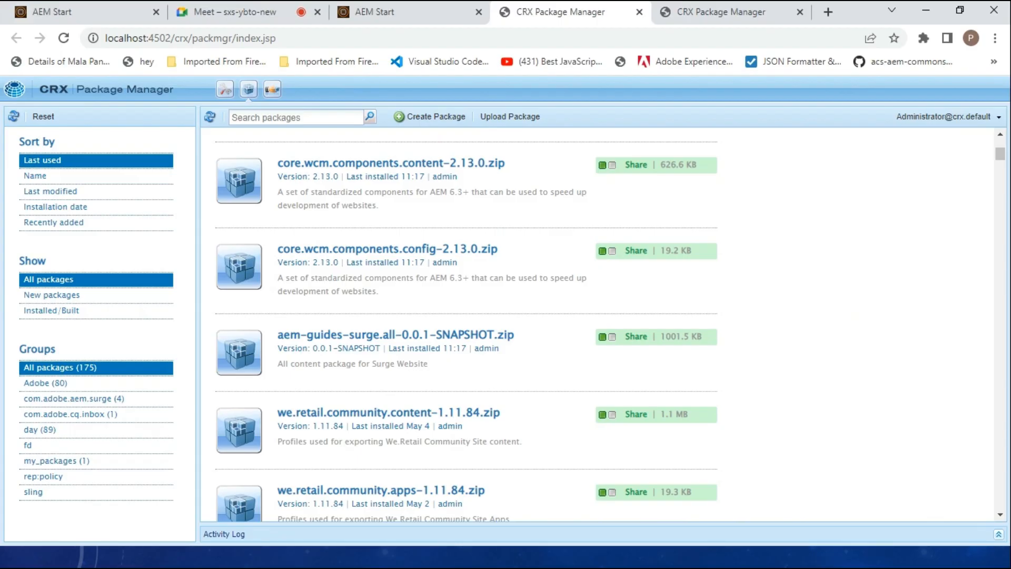
Open CRXDE Lite from the second Package Manager tab and collapse the content node in the repository tree
{"action": "left_click", "coordinate": [722, 12]}
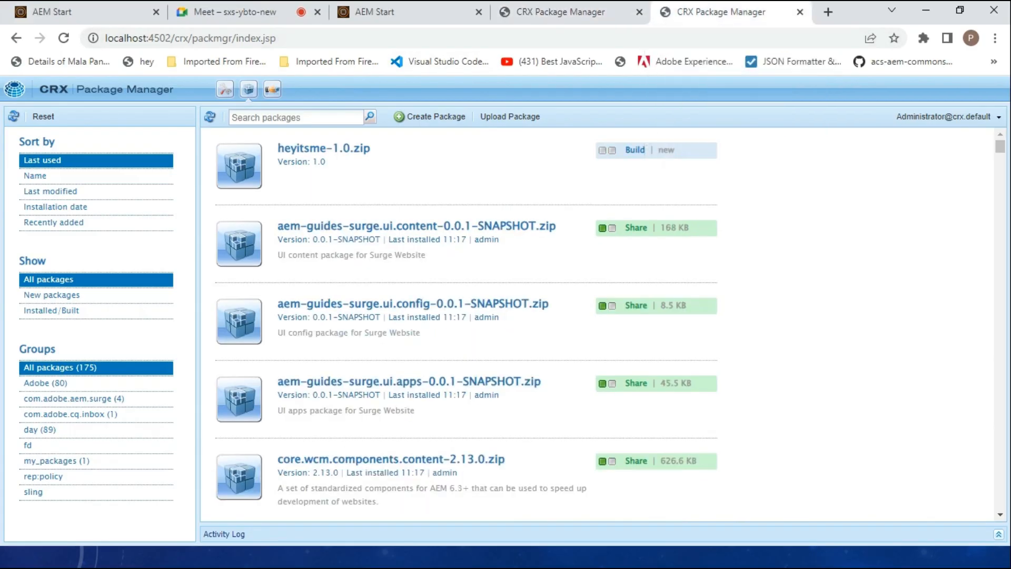
{"action": "left_click", "coordinate": [225, 89]}
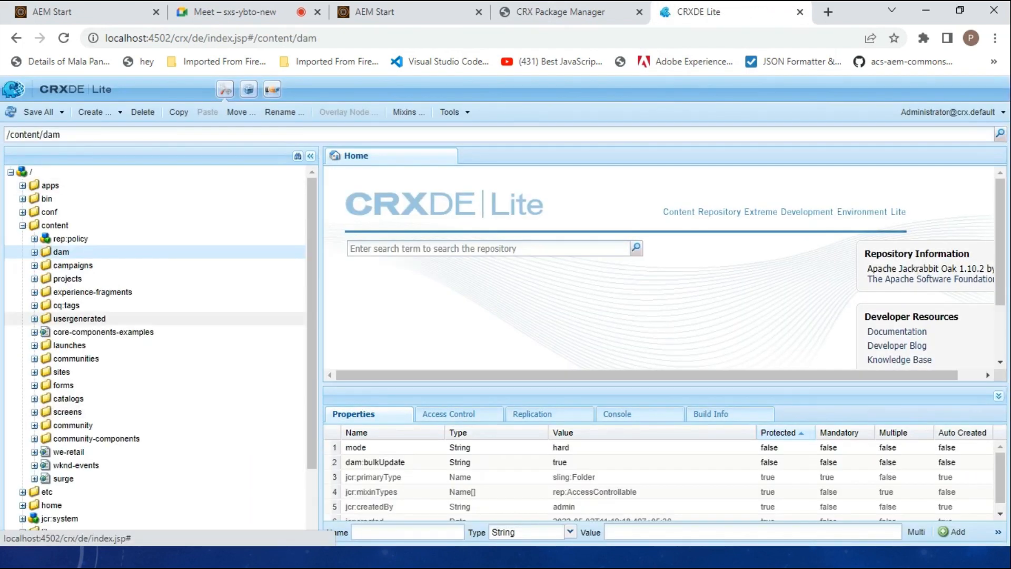
{"action": "left_click", "coordinate": [22, 226]}
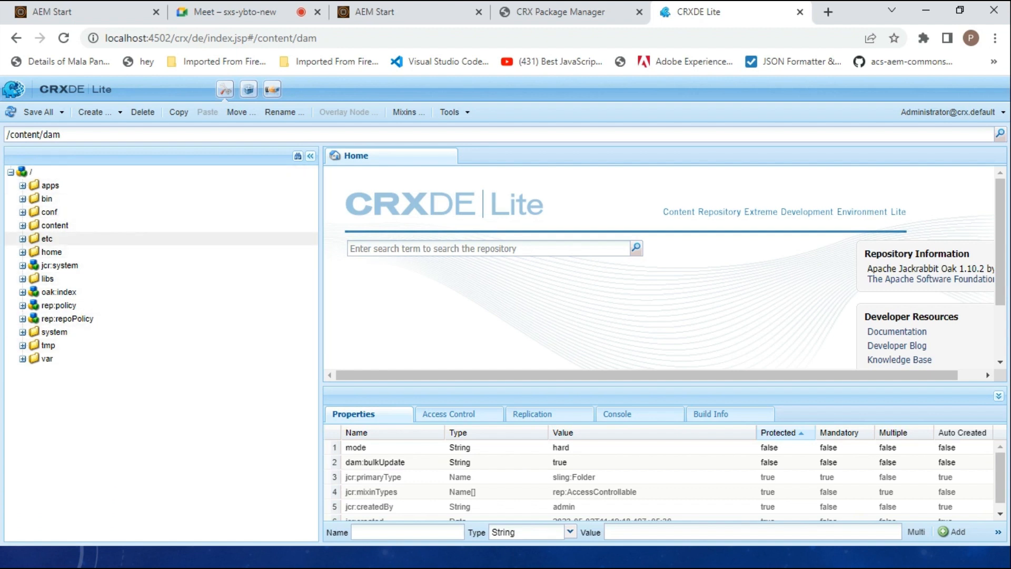
Expand the apps node in the repository tree and examine the project folders it contains
{"action": "double_click", "coordinate": [50, 185]}
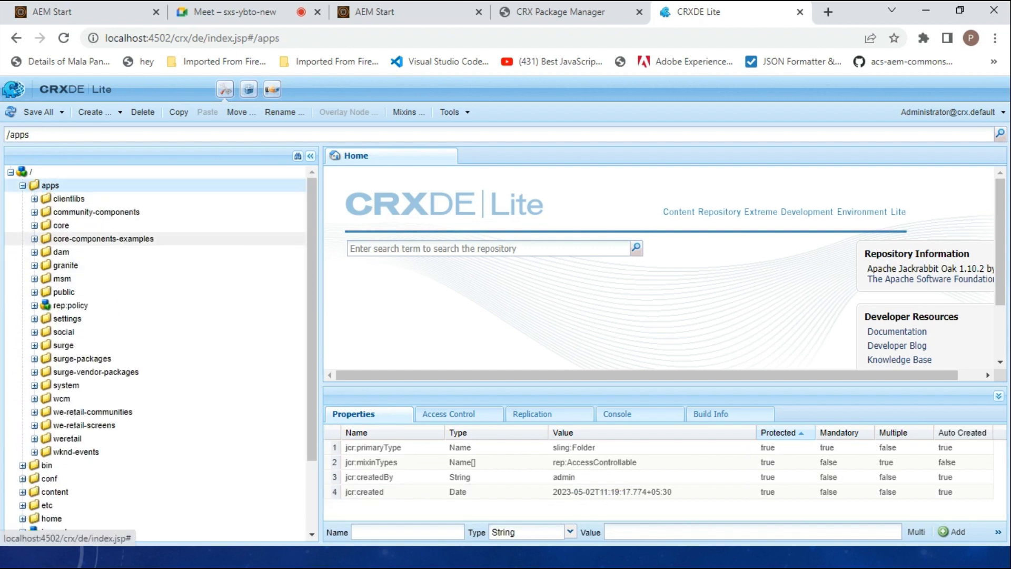
{"action": "scroll", "coordinate": [158, 318], "scroll_direction": "down", "scroll_amount": 3}
{"action": "scroll", "coordinate": [159, 343], "scroll_direction": "up", "scroll_amount": 3}
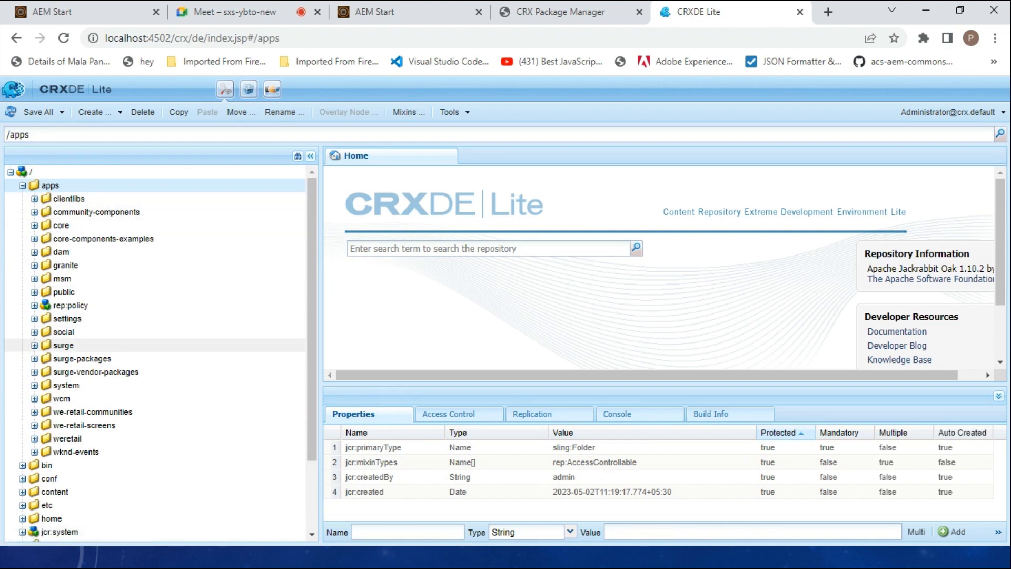
{"action": "left_click", "coordinate": [23, 185]}
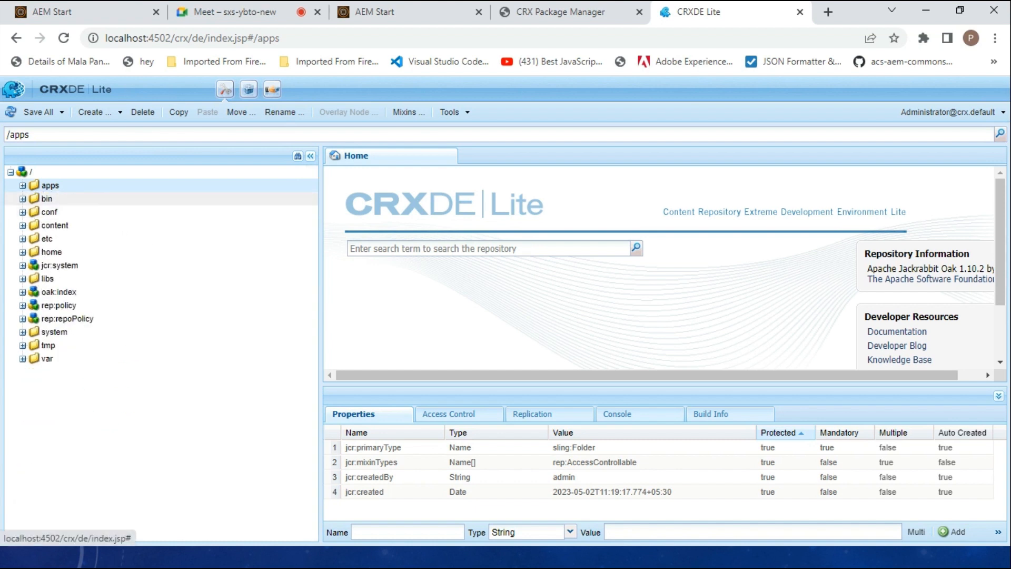
{"action": "left_click", "coordinate": [22, 185]}
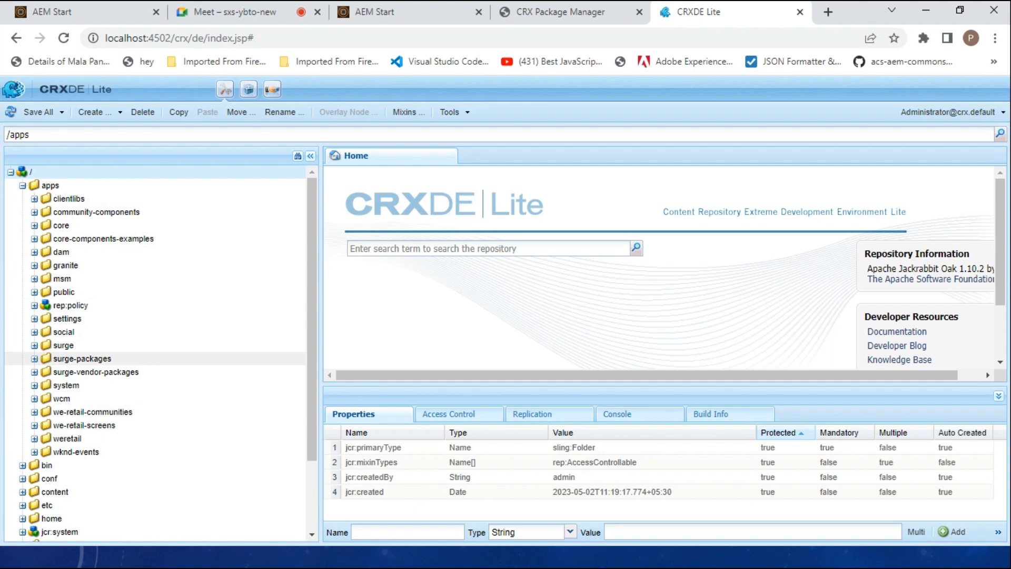
Collapse the apps node in the repository tree, review the "What are packages?" slide, and return to CRXDE Lite
{"action": "left_click", "coordinate": [22, 186]}
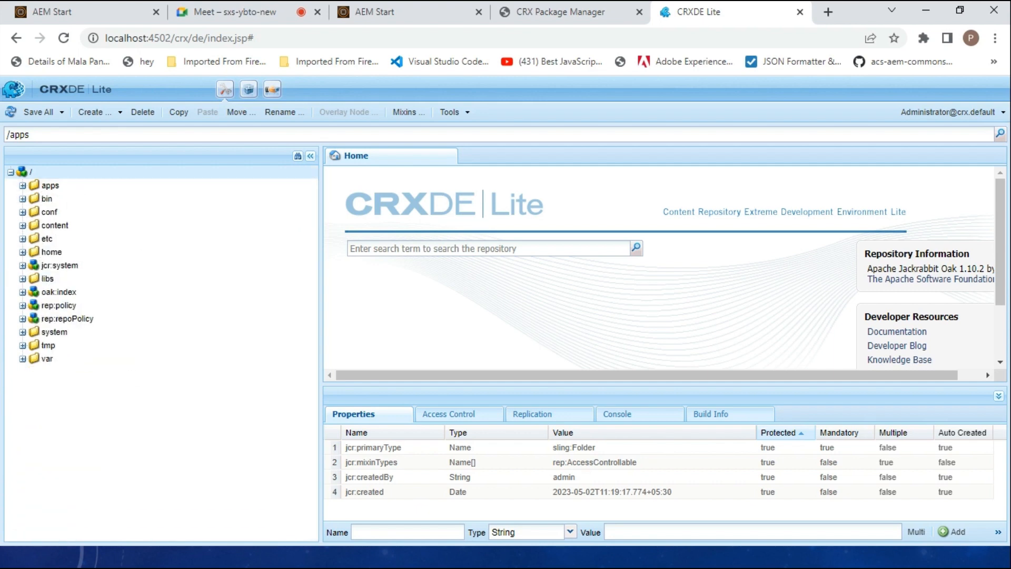
{"action": "key", "text": "alt+Tab"}
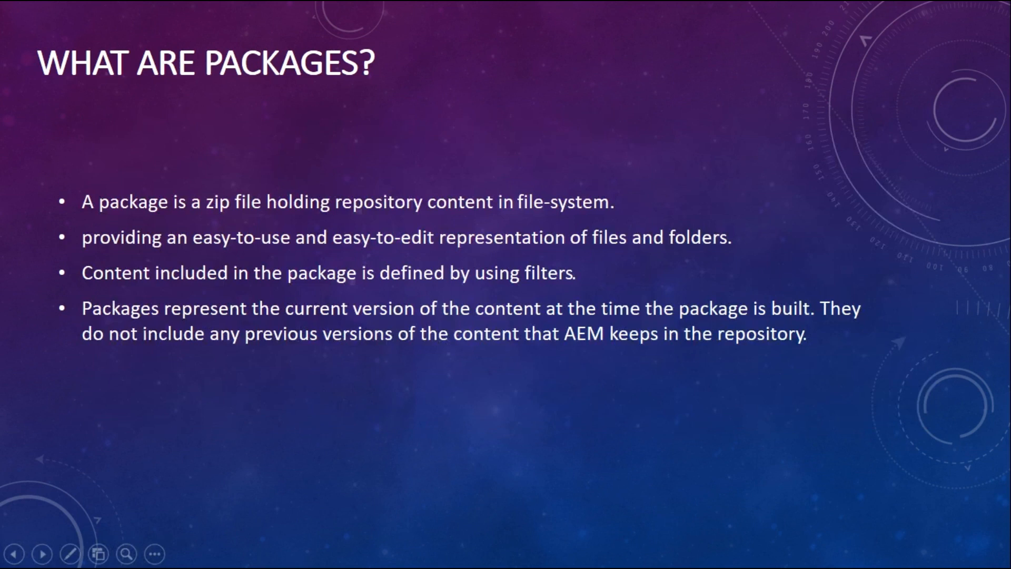
{"action": "key", "text": "alt+Tab"}
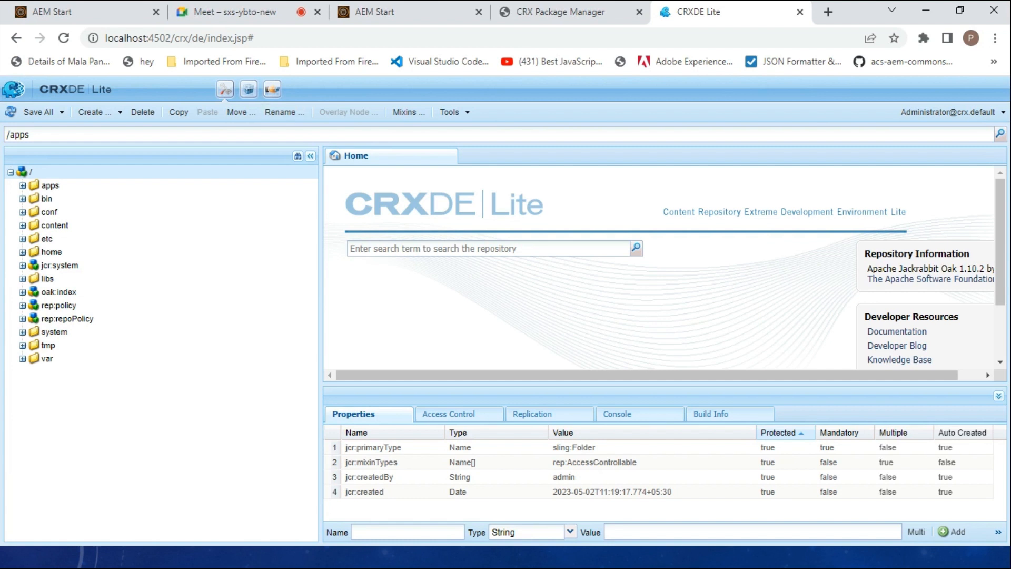
Open the Package Manager from CRXDE Lite and start a new package, reviewing its Package Name, Version and Group fields
{"action": "left_click", "coordinate": [248, 89]}
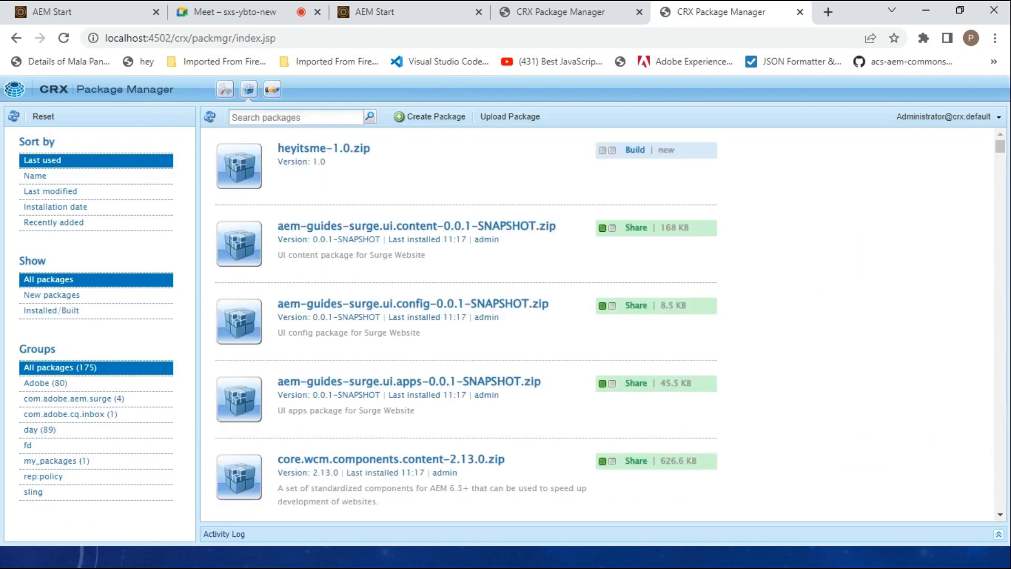
{"action": "left_click", "coordinate": [430, 116]}
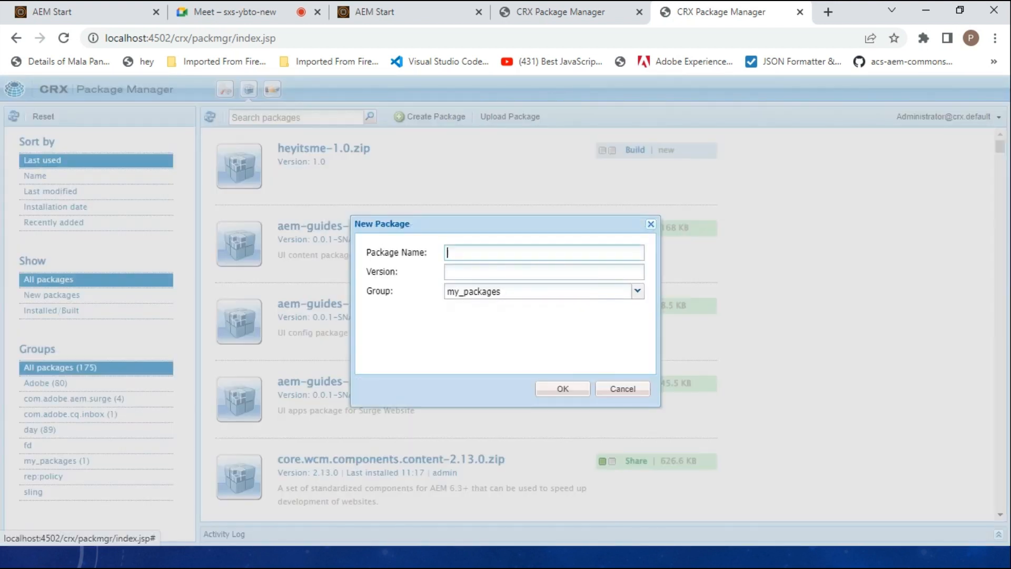
{"action": "left_click_drag", "start_coordinate": [421, 253], "coordinate": [366, 253]}
{"action": "left_click_drag", "start_coordinate": [464, 223], "coordinate": [459, 170]}
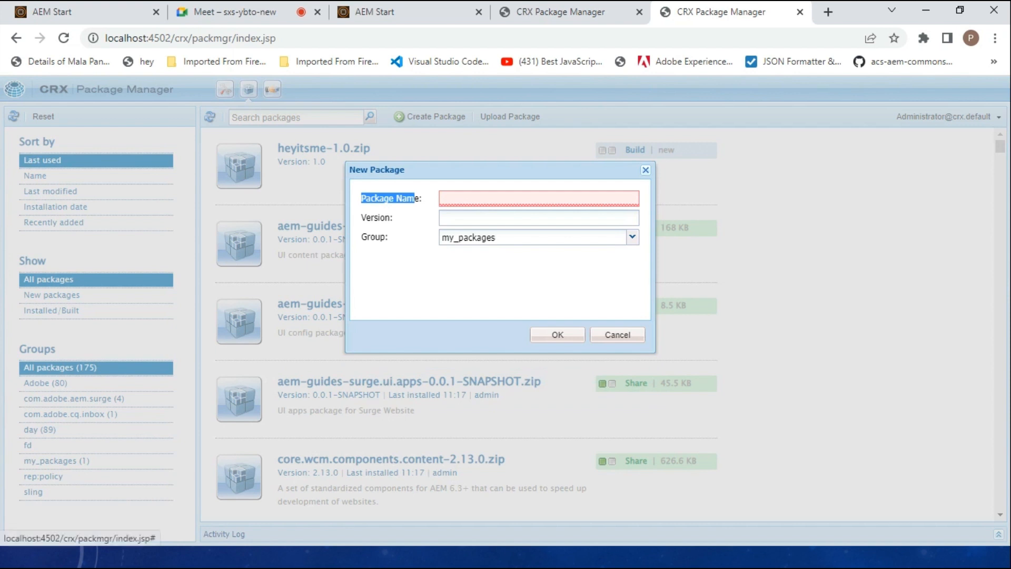
{"action": "left_click", "coordinate": [490, 199]}
{"action": "left_click", "coordinate": [490, 218]}
{"action": "left_click_drag", "start_coordinate": [394, 218], "coordinate": [361, 218]}
{"action": "left_click", "coordinate": [507, 237]}
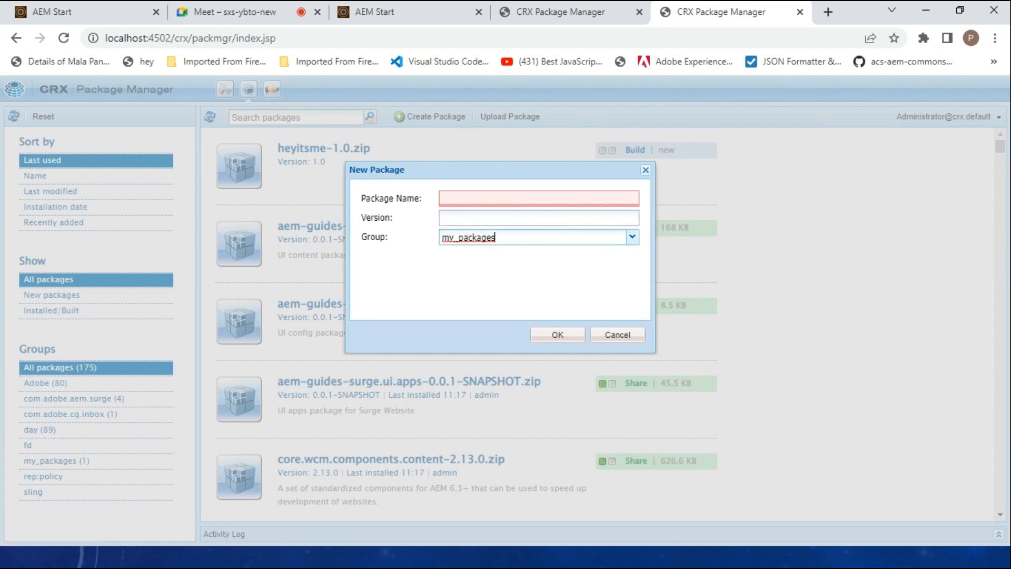
{"action": "double_click", "coordinate": [376, 217]}
{"action": "left_click_drag", "start_coordinate": [389, 236], "coordinate": [362, 236]}
{"action": "left_click_drag", "start_coordinate": [474, 170], "coordinate": [585, 115]}
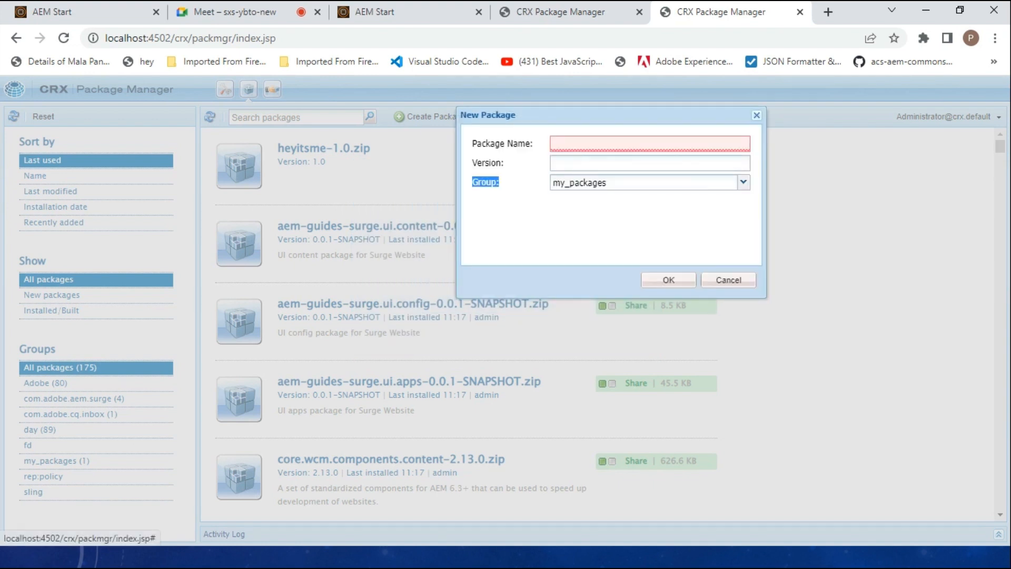
Create the package with name package1 and version 1.0 in the my_packages group
{"action": "left_click", "coordinate": [560, 145]}
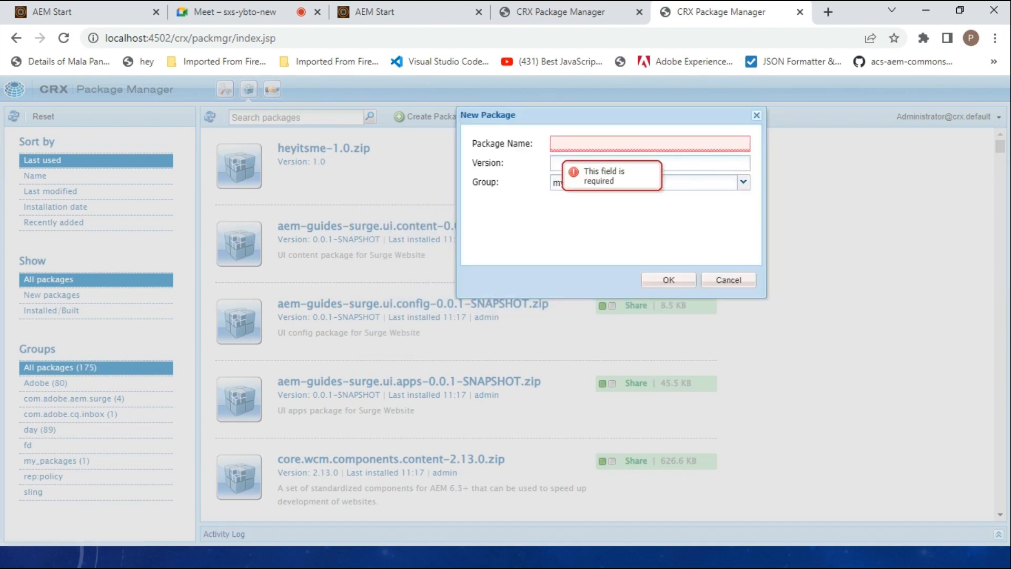
{"action": "type", "text": "package1"}
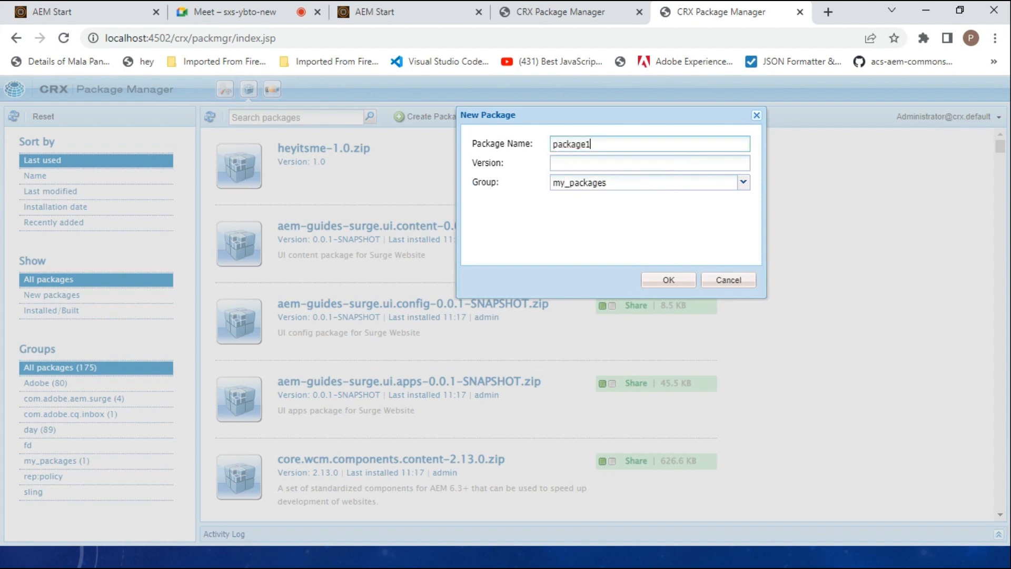
{"action": "key", "text": "Tab"}
{"action": "type", "text": "1.0"}
{"action": "double_click", "coordinate": [589, 144]}
{"action": "left_click", "coordinate": [566, 163]}
{"action": "double_click", "coordinate": [565, 163]}
{"action": "left_click_drag", "start_coordinate": [594, 144], "coordinate": [551, 144]}
{"action": "key", "text": "Tab"}
{"action": "left_click_drag", "start_coordinate": [609, 183], "coordinate": [551, 183]}
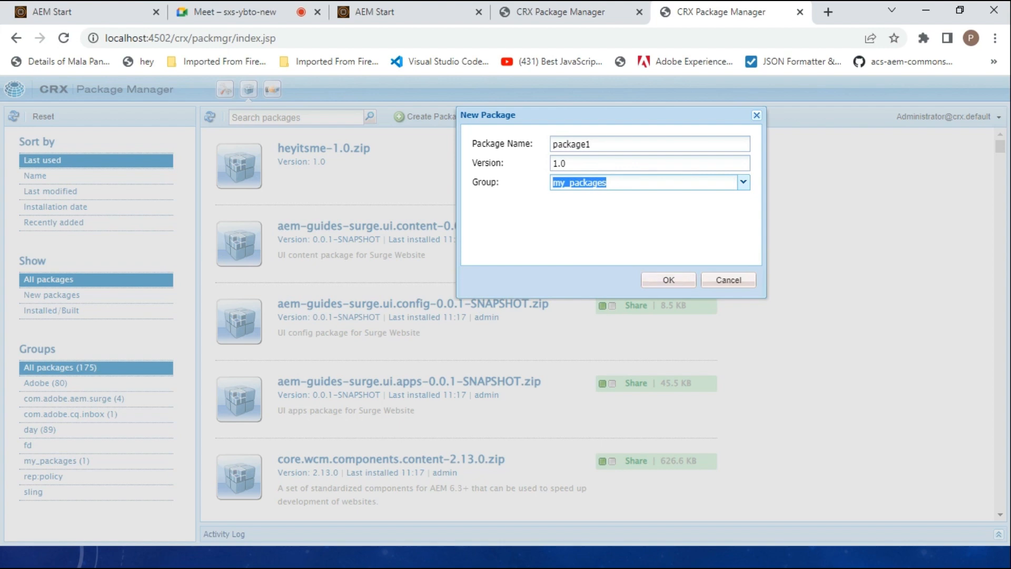
{"action": "key", "text": "Return"}
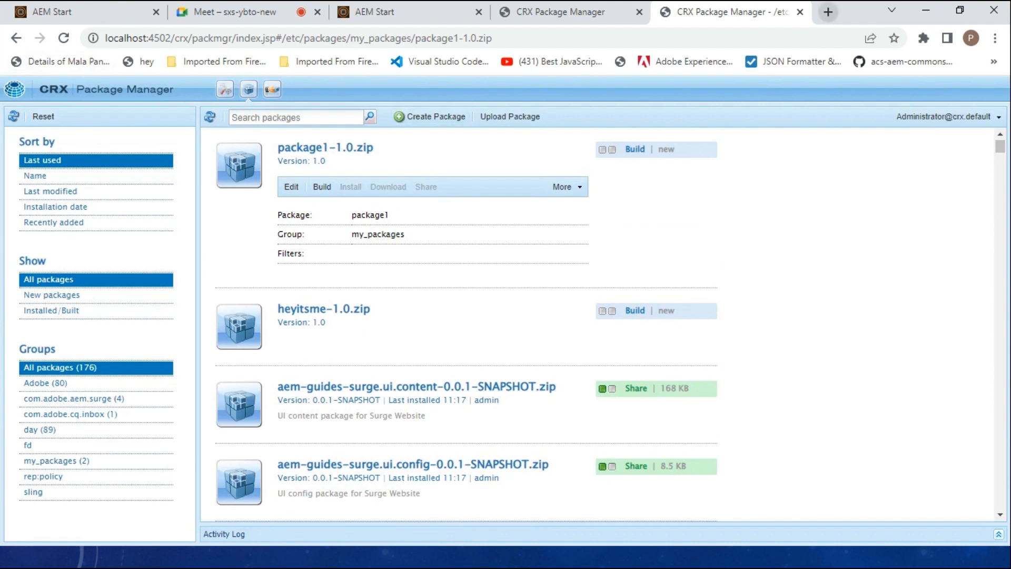
Open the AEM Tools console at localhost:4502/miscadmin in a new browser tab
{"action": "left_click", "coordinate": [828, 12]}
{"action": "left_click", "coordinate": [506, 38]}
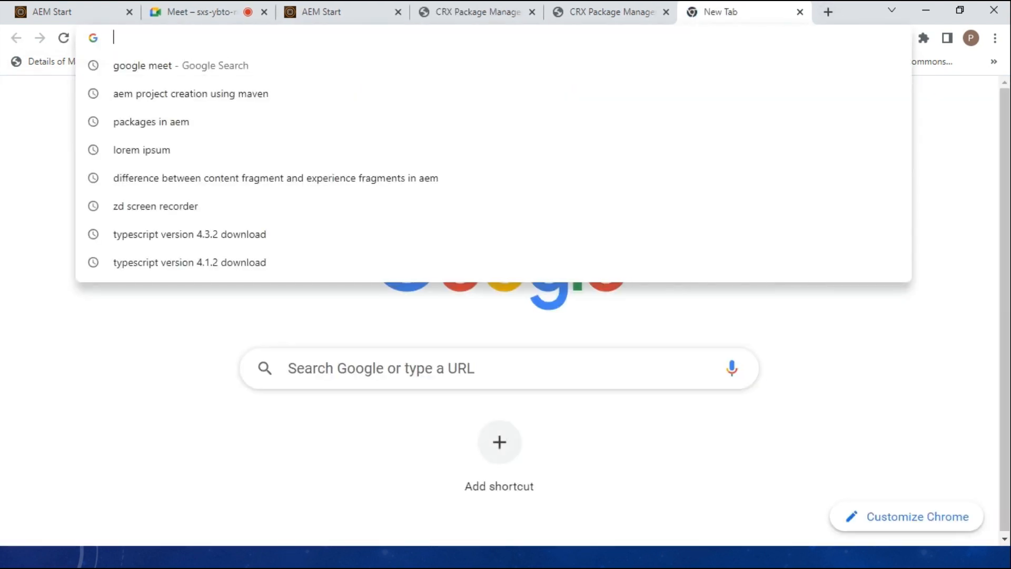
{"action": "type", "text": "localhost:4502/misc"}
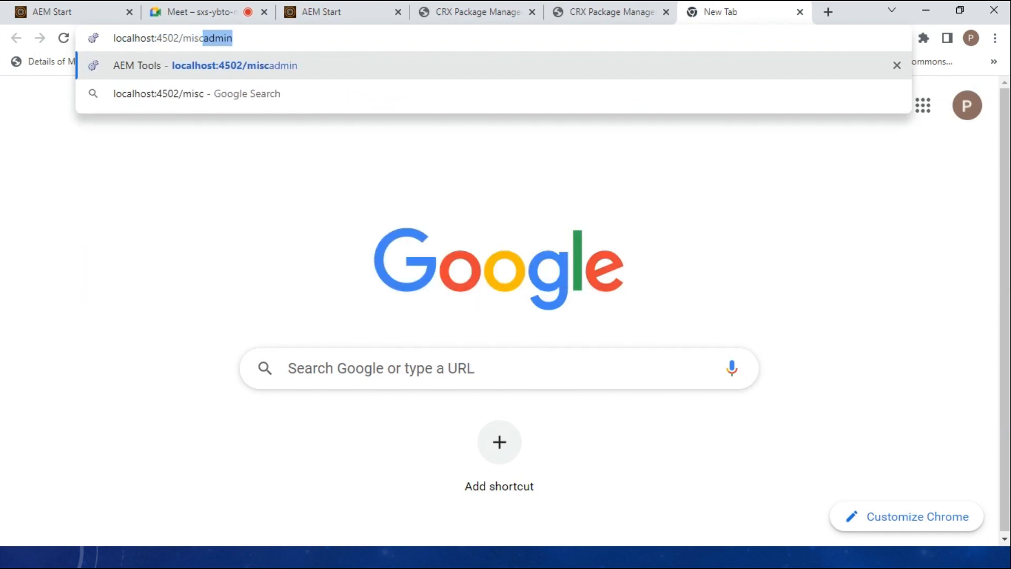
{"action": "type", "text": "admin"}
{"action": "key", "text": "Return"}
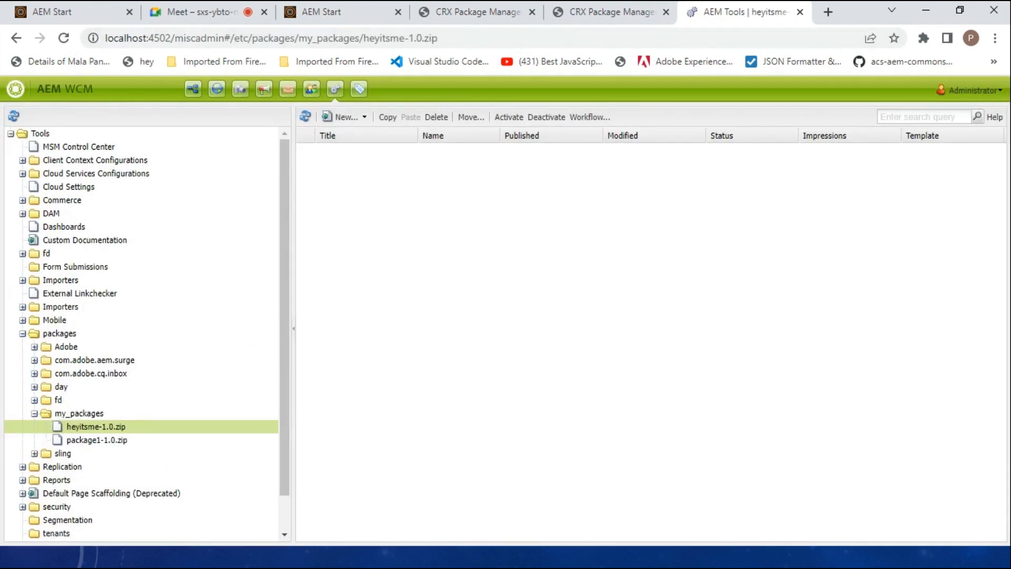
Collapse and reopen the packages folder in the Tools tree, and list the contents of its my_packages folder
{"action": "left_click", "coordinate": [22, 333]}
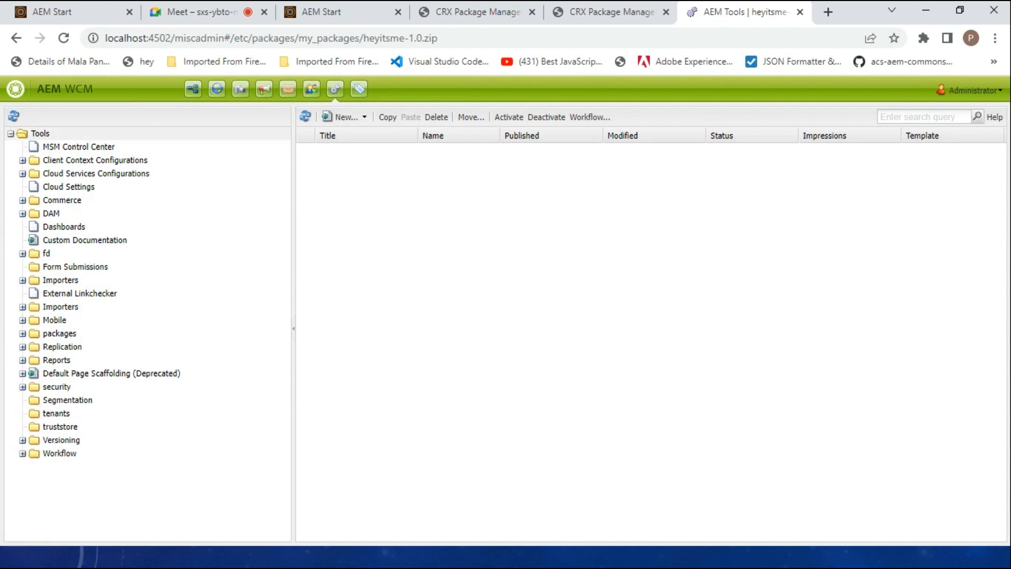
{"action": "left_click", "coordinate": [10, 134]}
{"action": "left_click", "coordinate": [10, 134]}
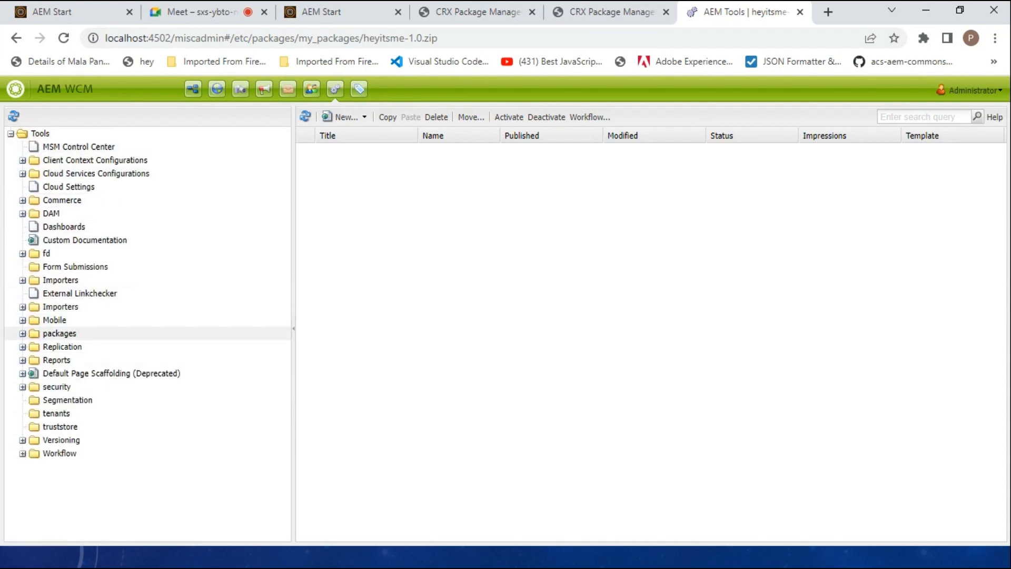
{"action": "left_click", "coordinate": [22, 334]}
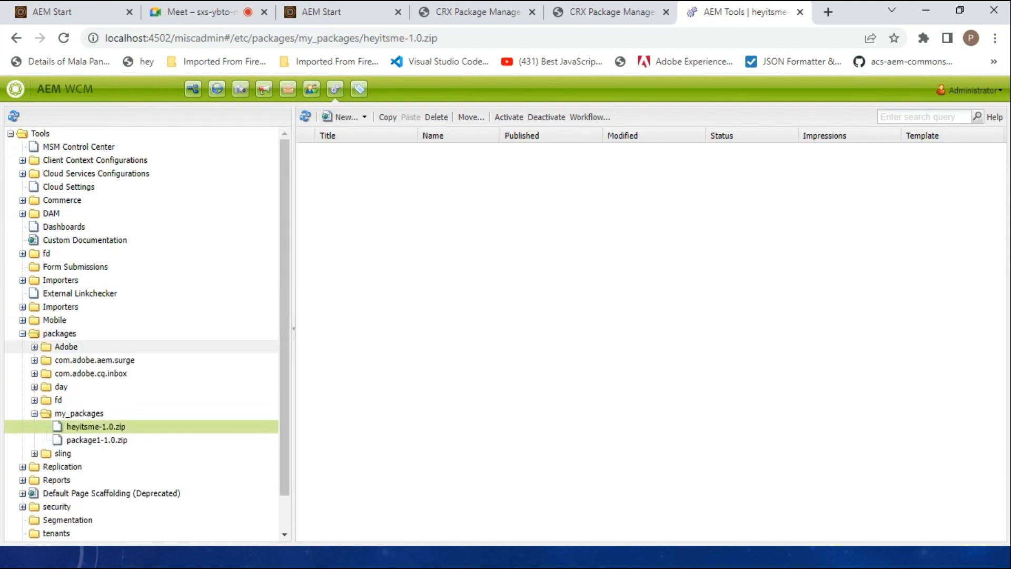
{"action": "left_click", "coordinate": [34, 374]}
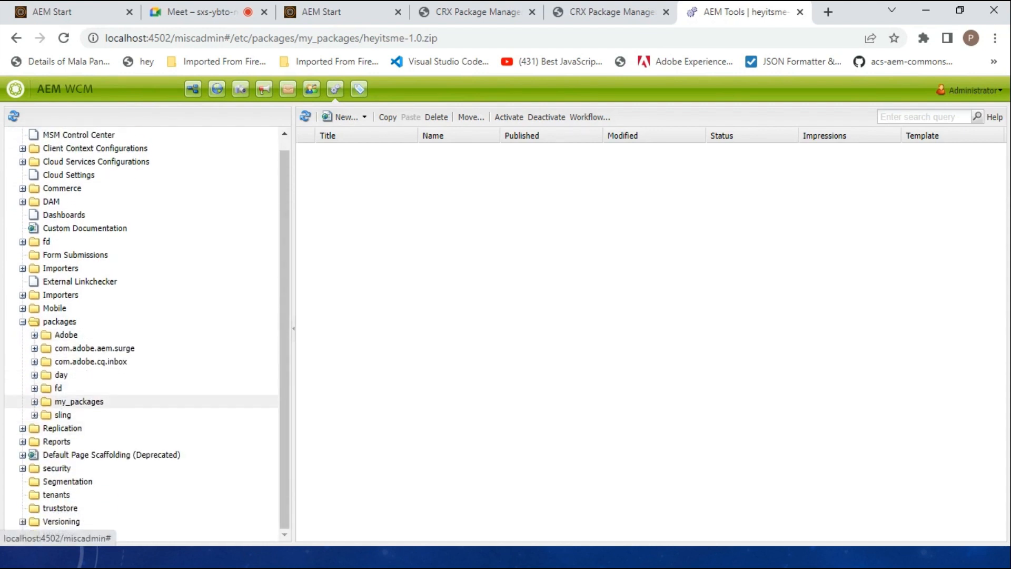
{"action": "left_click", "coordinate": [79, 402]}
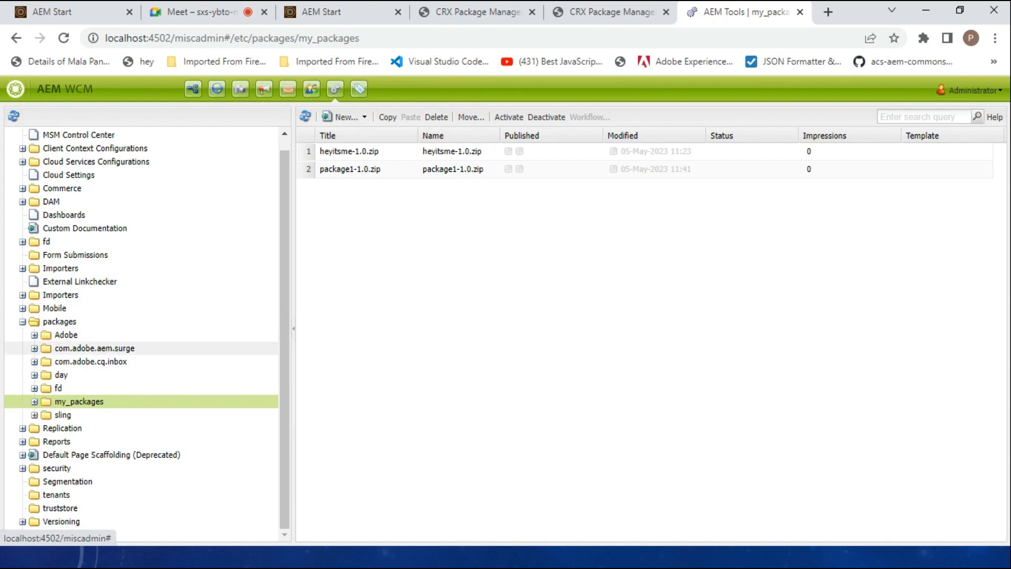
Look into the com.adobe.aem.surge folder, select aem-guides-surge.all-0.0.1-SNAPSHOT.zip, and collapse the folder again
{"action": "left_click", "coordinate": [34, 349]}
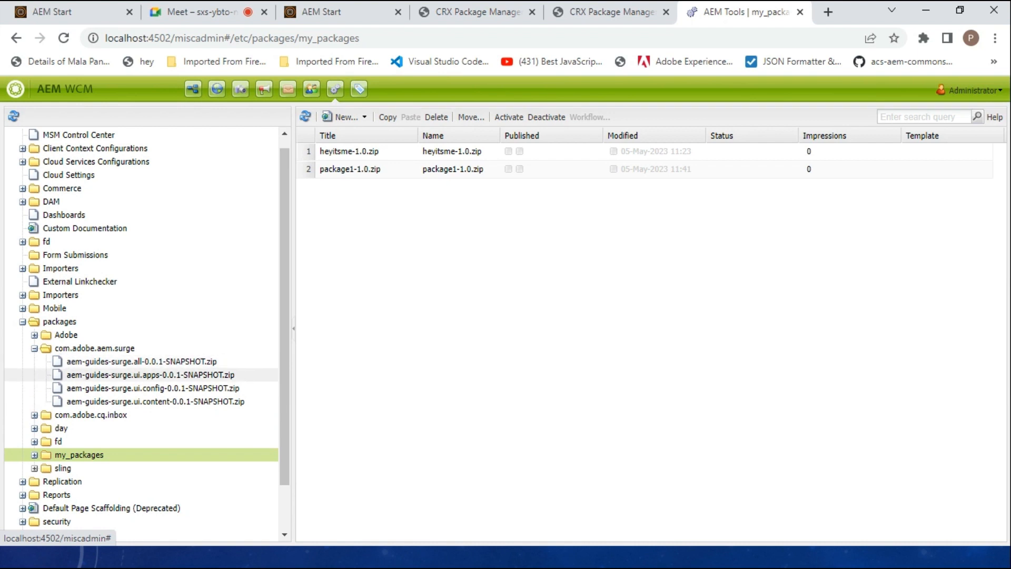
{"action": "left_click_drag", "start_coordinate": [150, 362], "coordinate": [158, 365]}
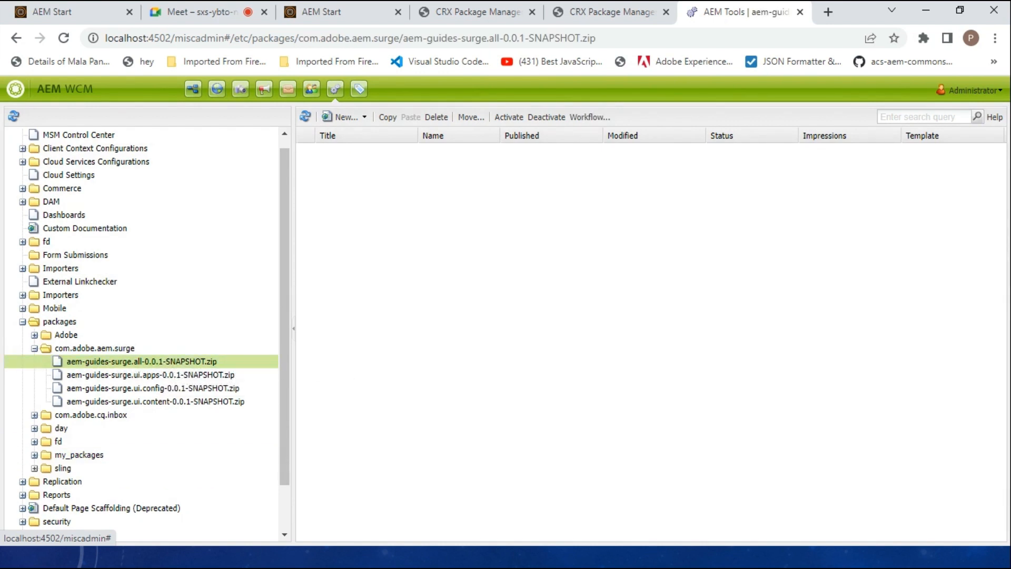
{"action": "left_click", "coordinate": [34, 348]}
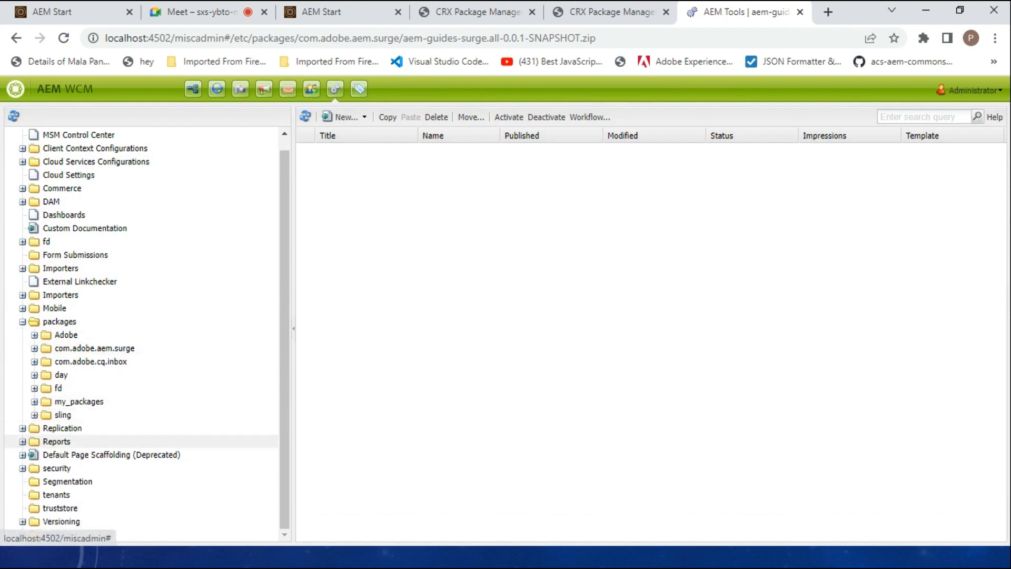
Expand the my_packages folder in the Tools tree and select package1-1.0.zip
{"action": "left_click", "coordinate": [34, 401]}
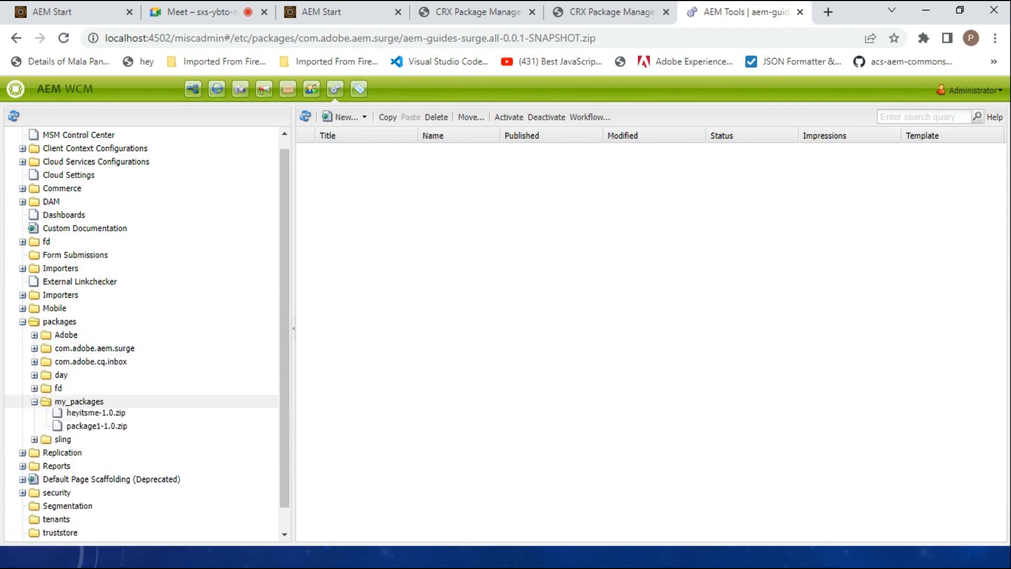
{"action": "scroll", "coordinate": [63, 393], "scroll_direction": "down", "scroll_amount": 1}
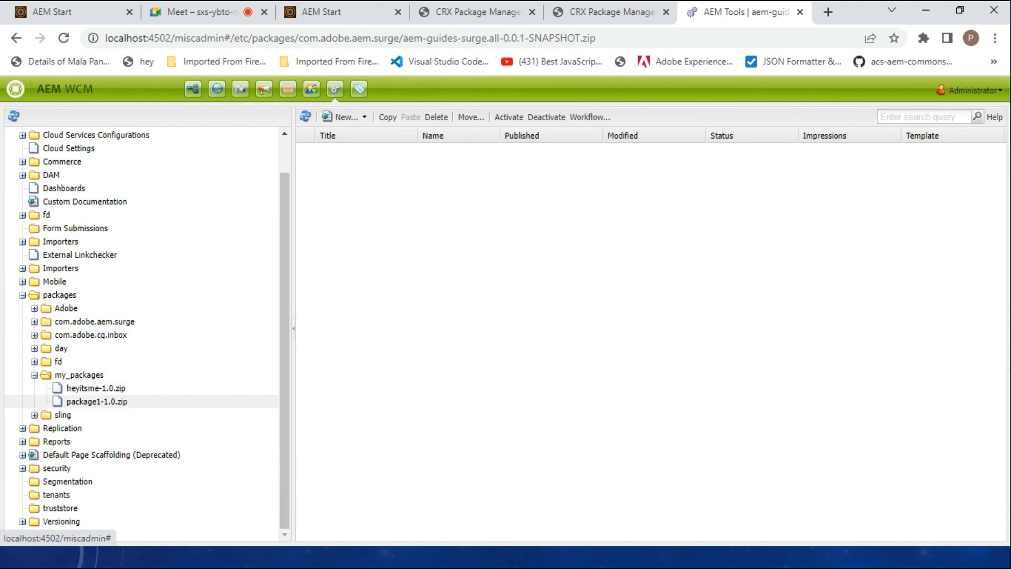
{"action": "left_click", "coordinate": [97, 402]}
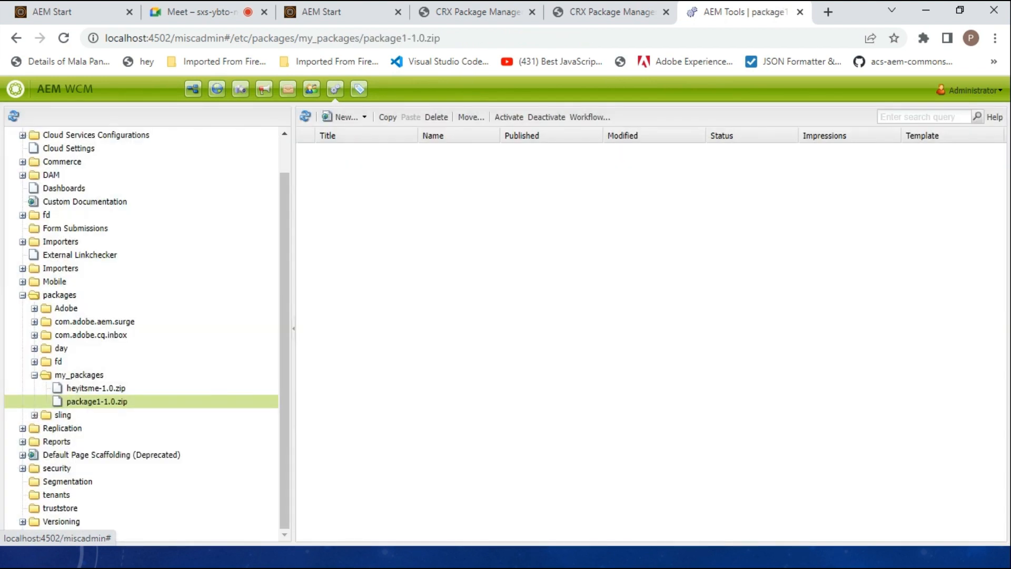
{"action": "left_click_drag", "start_coordinate": [97, 401], "coordinate": [113, 426]}
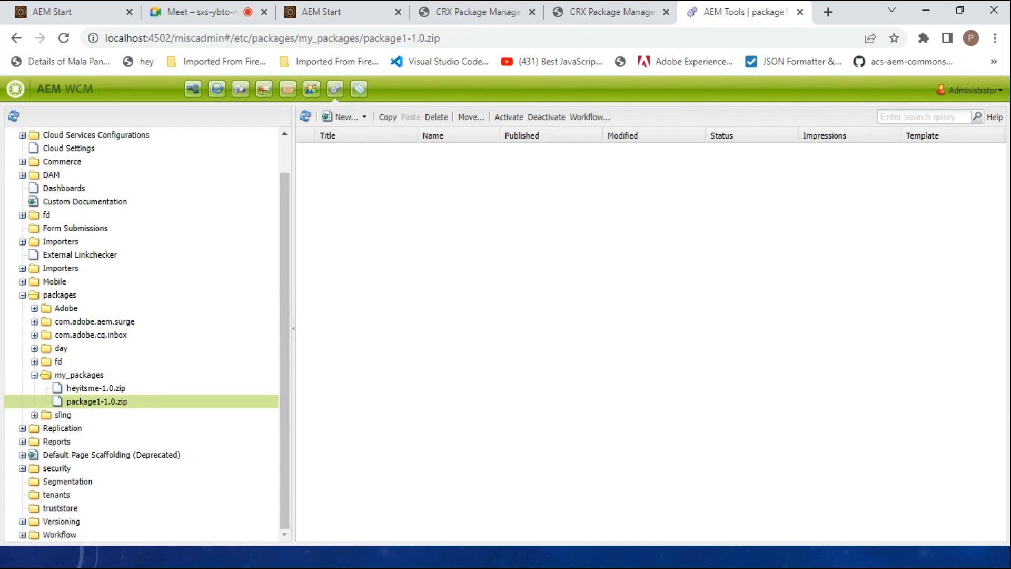
Return to the second Package Manager tab, open package1-1.0.zip for editing, and add a new filter to it
{"action": "left_click", "coordinate": [610, 12]}
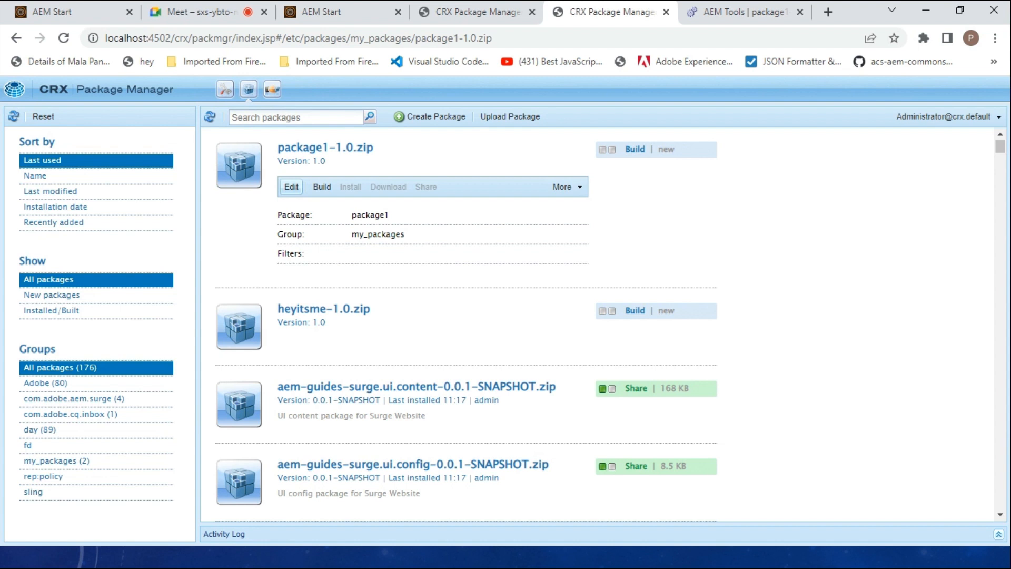
{"action": "left_click", "coordinate": [292, 187]}
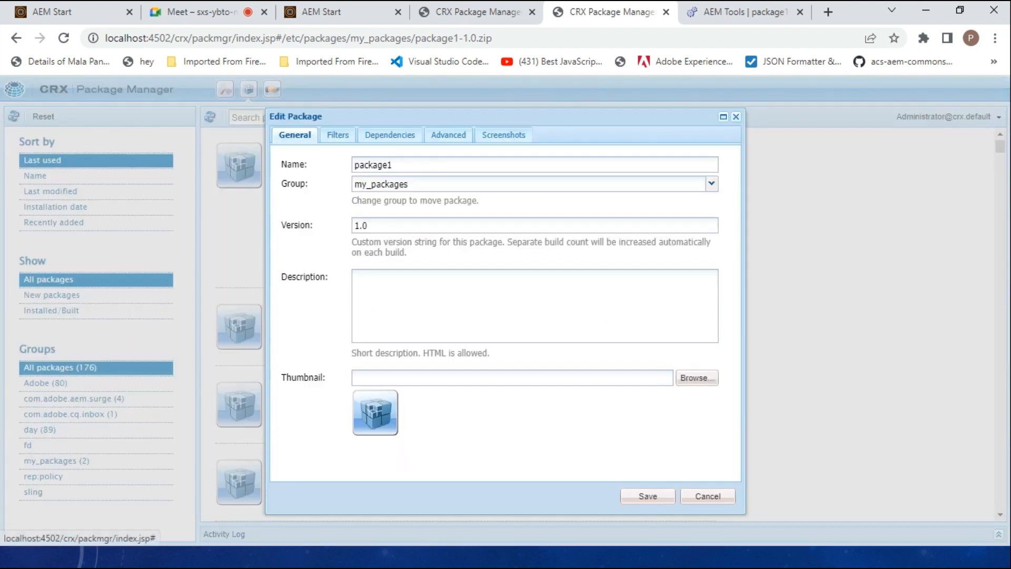
{"action": "left_click_drag", "start_coordinate": [369, 116], "coordinate": [504, 93]}
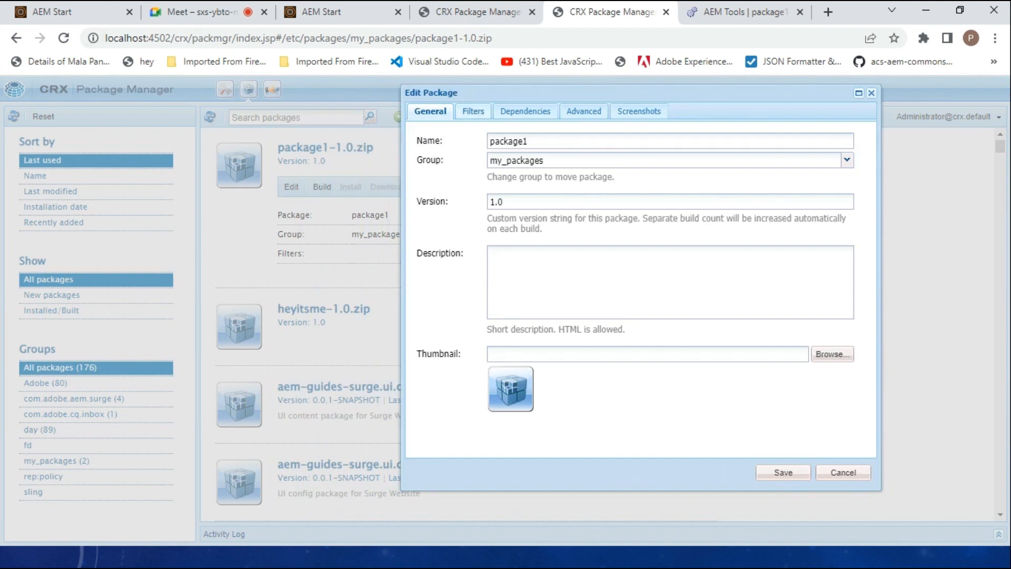
{"action": "left_click", "coordinate": [473, 111]}
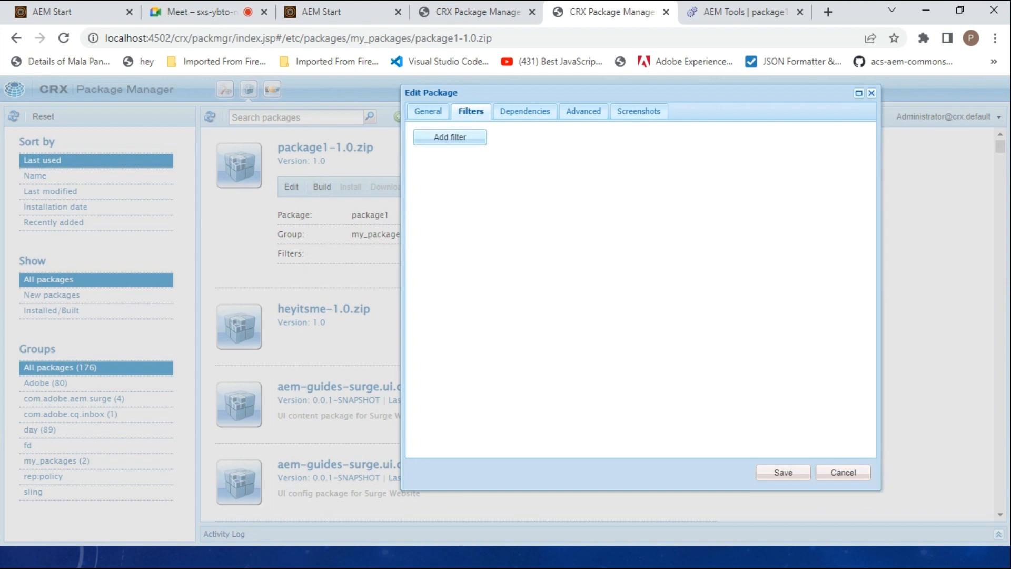
{"action": "left_click", "coordinate": [450, 137]}
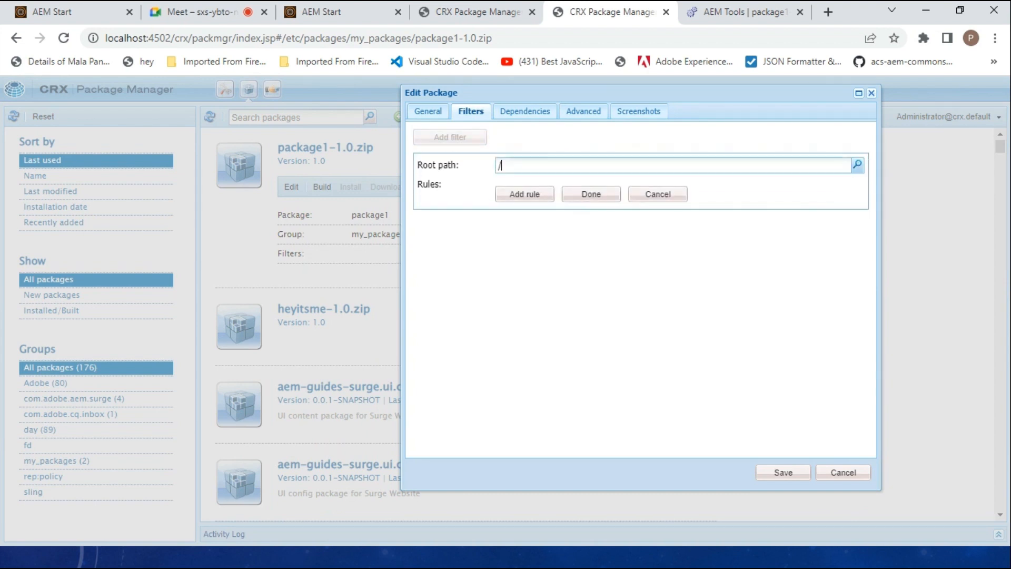
Examine the new filter's Root path setting and switch to the first Package Manager tab
{"action": "triple_click", "coordinate": [438, 165]}
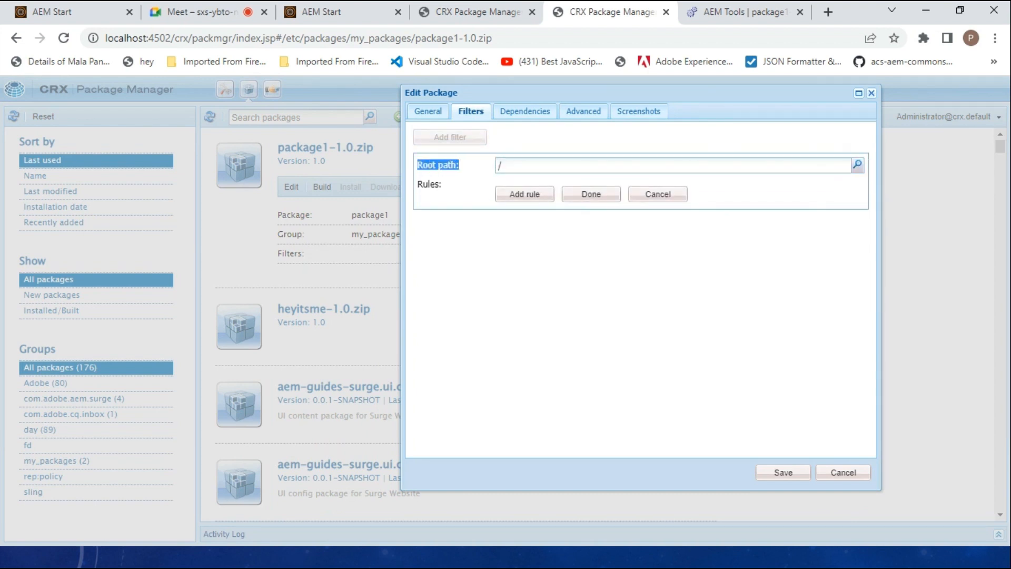
{"action": "left_click", "coordinate": [438, 165]}
{"action": "left_click_drag", "start_coordinate": [444, 165], "coordinate": [460, 165]}
{"action": "left_click", "coordinate": [460, 165]}
{"action": "left_click", "coordinate": [460, 165]}
{"action": "double_click", "coordinate": [501, 165]}
{"action": "left_click_drag", "start_coordinate": [439, 165], "coordinate": [422, 164]}
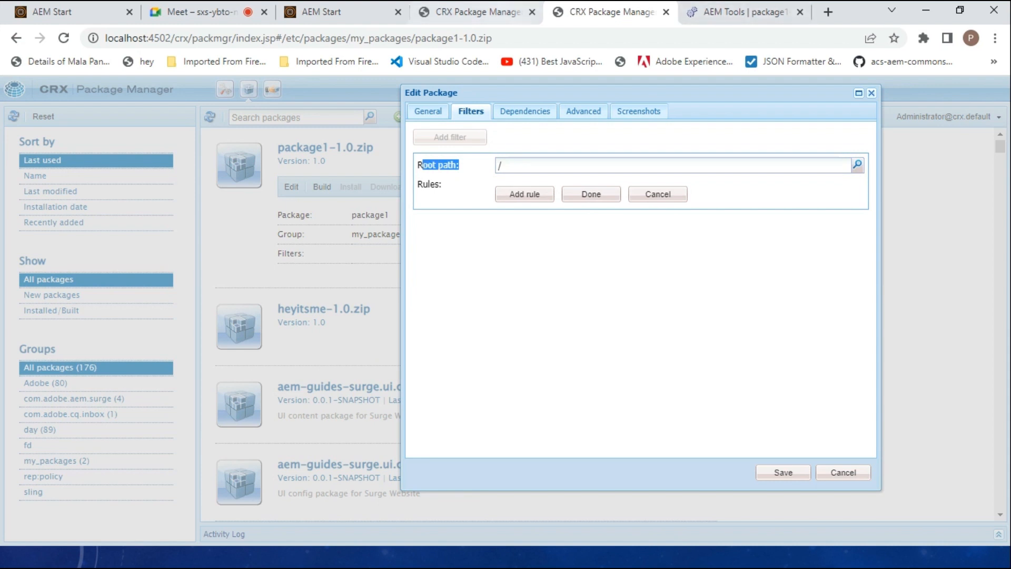
{"action": "left_click", "coordinate": [475, 12]}
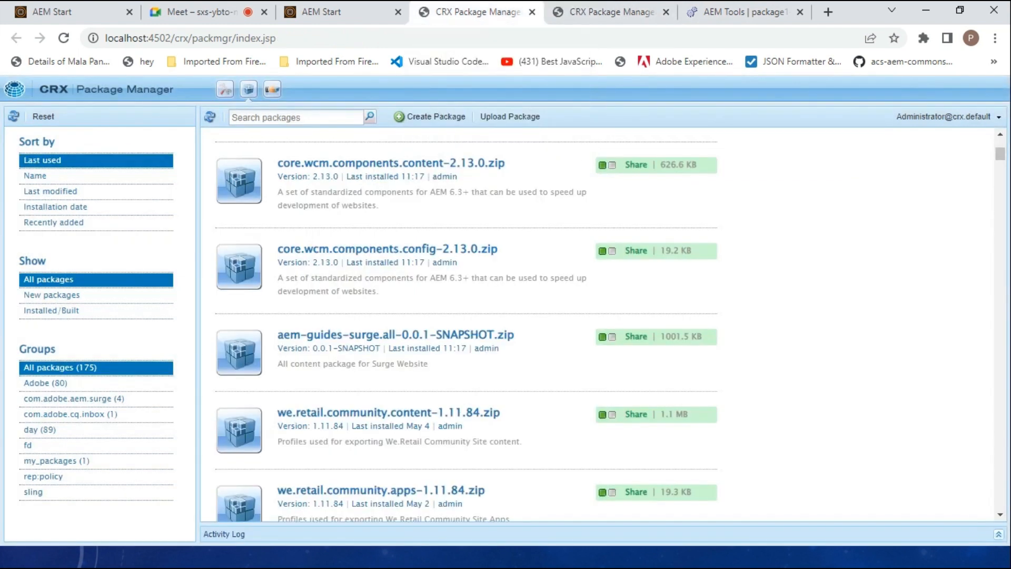
Open CRXDE Lite and expand the repository tree through /apps/weretail/components/content to the heroimage component
{"action": "left_click", "coordinate": [225, 89]}
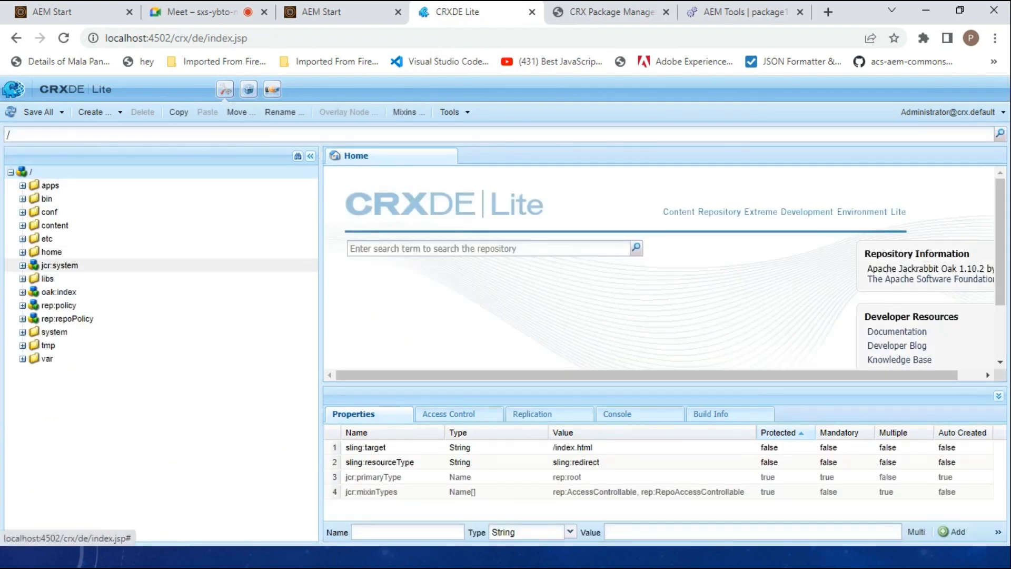
{"action": "left_click", "coordinate": [54, 225]}
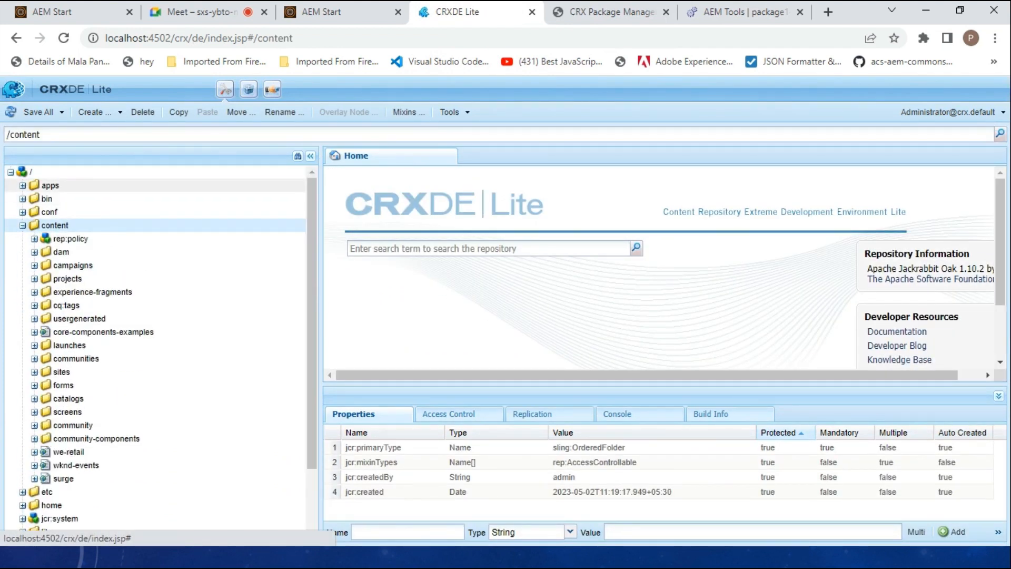
{"action": "left_click", "coordinate": [50, 185]}
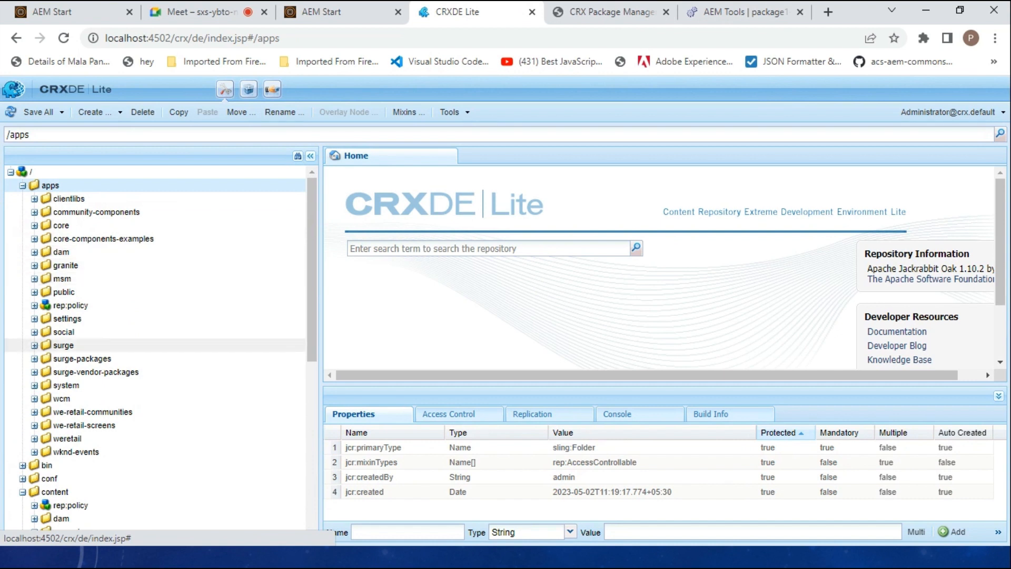
{"action": "left_click", "coordinate": [68, 439]}
{"action": "scroll", "coordinate": [84, 412], "scroll_direction": "down", "scroll_amount": 2}
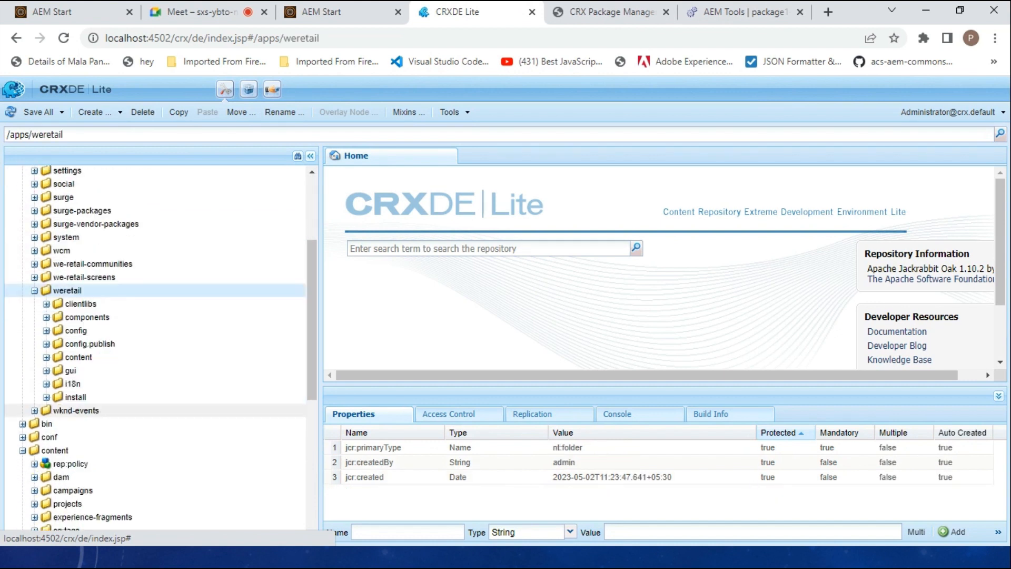
{"action": "left_click", "coordinate": [87, 317]}
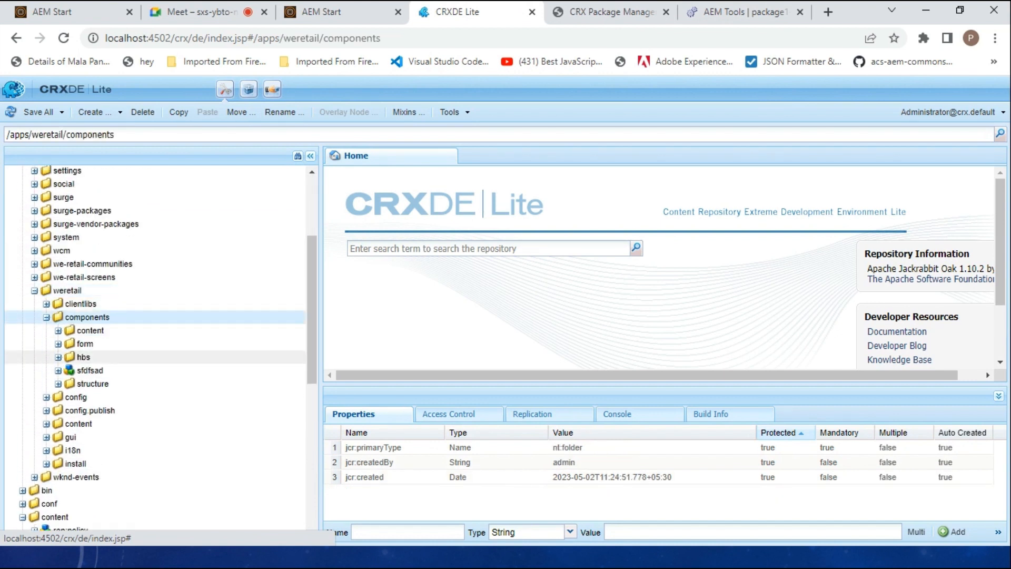
{"action": "left_click", "coordinate": [90, 331]}
{"action": "scroll", "coordinate": [105, 316], "scroll_direction": "down", "scroll_amount": 3}
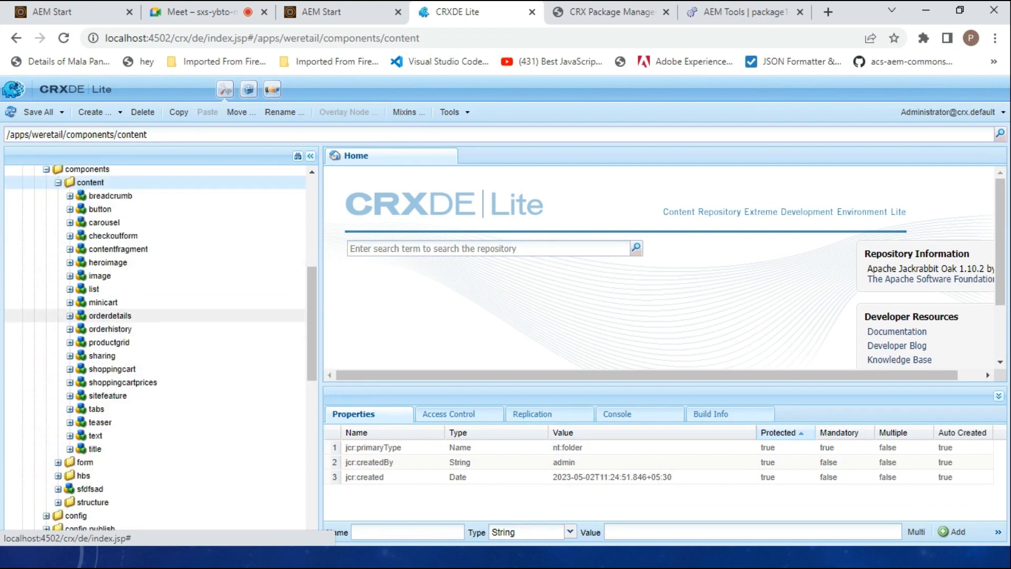
{"action": "left_click", "coordinate": [108, 263]}
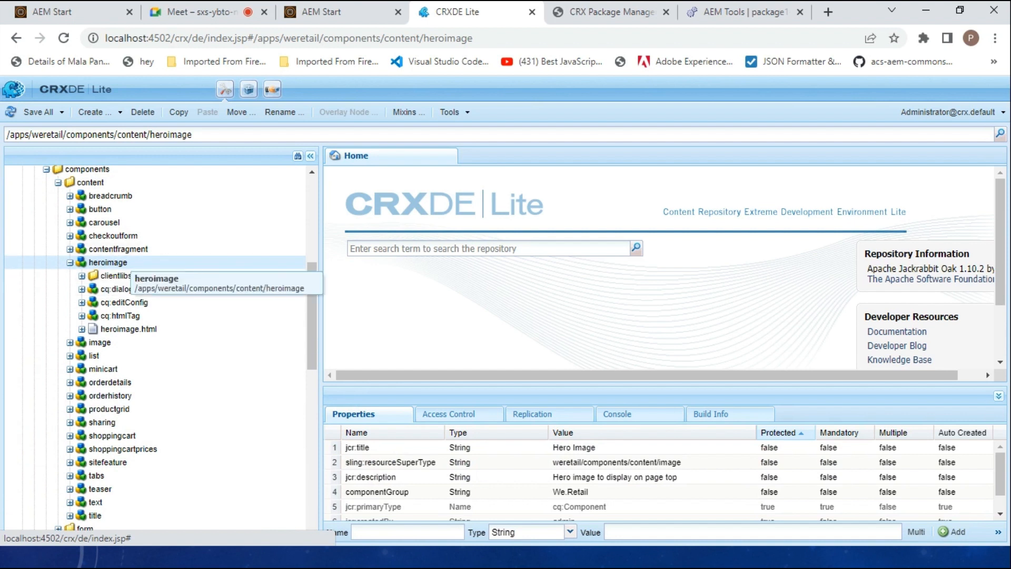
Examine the heroimage node's repository path and the Root path setting of package1's new filter
{"action": "left_click", "coordinate": [232, 135]}
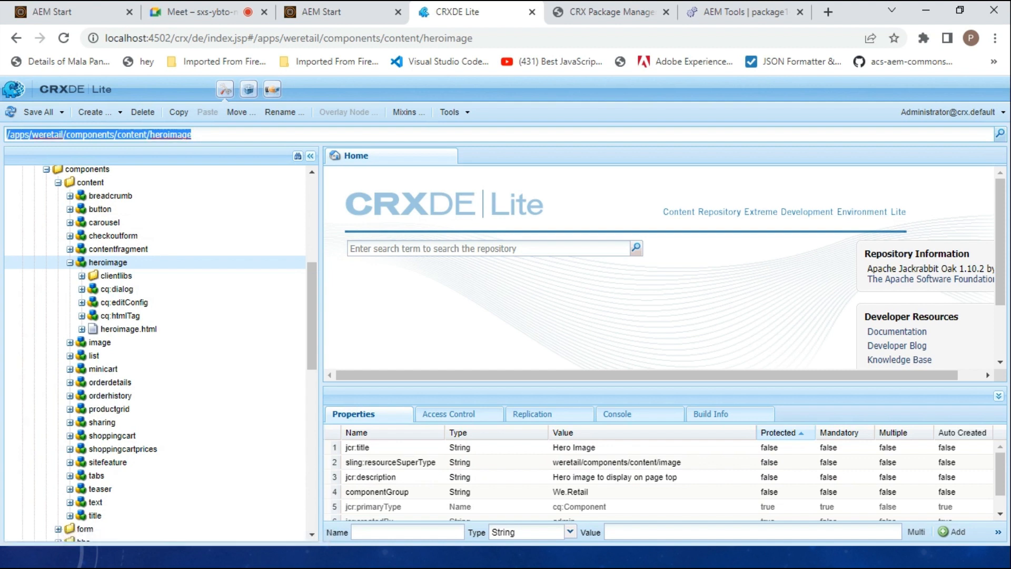
{"action": "left_click", "coordinate": [231, 134]}
{"action": "left_click_drag", "start_coordinate": [232, 135], "coordinate": [10, 135]}
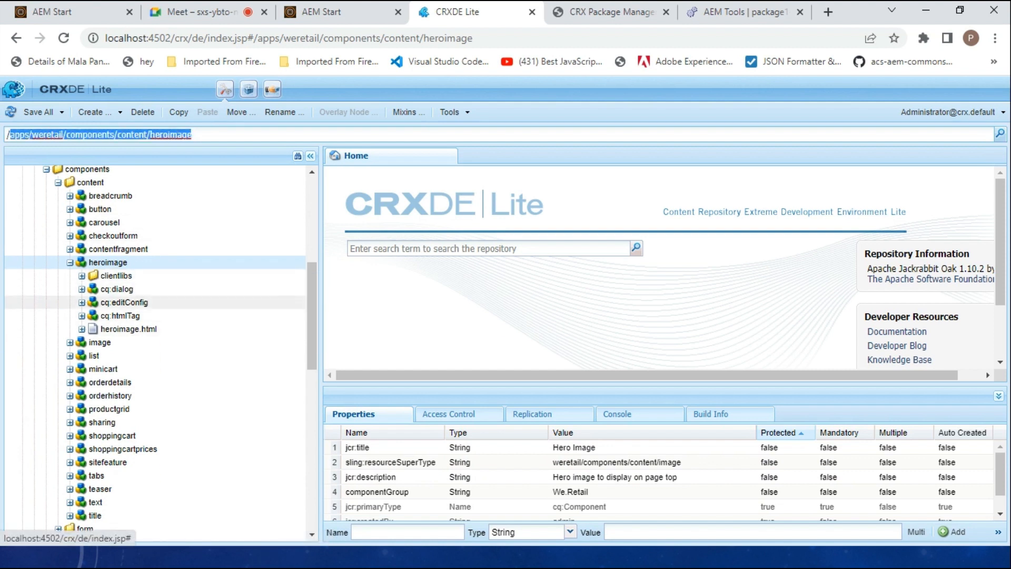
{"action": "left_click", "coordinate": [612, 12]}
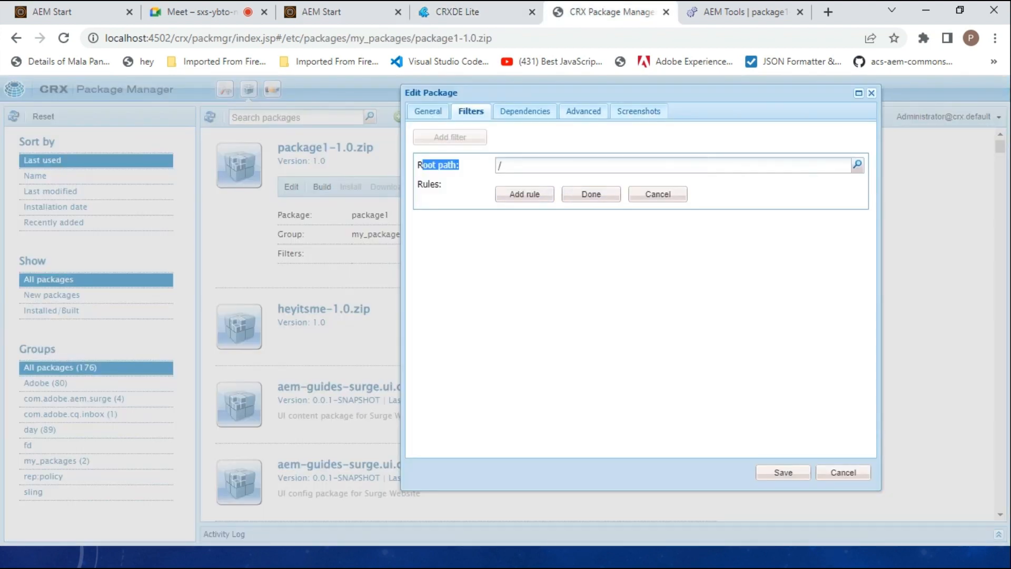
{"action": "left_click", "coordinate": [423, 166]}
{"action": "left_click_drag", "start_coordinate": [422, 165], "coordinate": [457, 166]}
{"action": "left_click", "coordinate": [456, 165]}
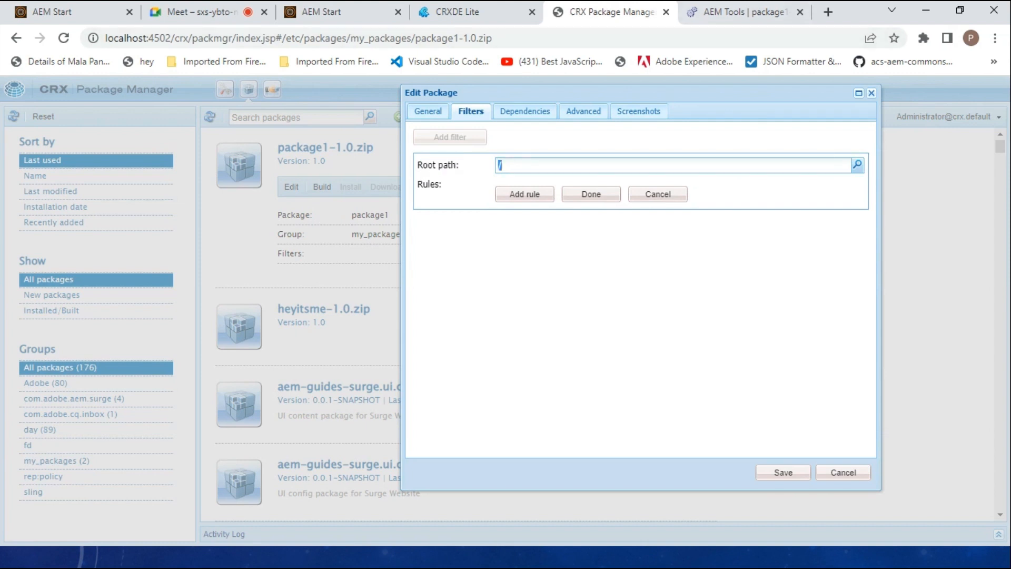
Copy the heroimage path from CRXDE Lite and set the filter's Root path to /apps/weretail/components/content/heroimage
{"action": "left_click", "coordinate": [457, 12]}
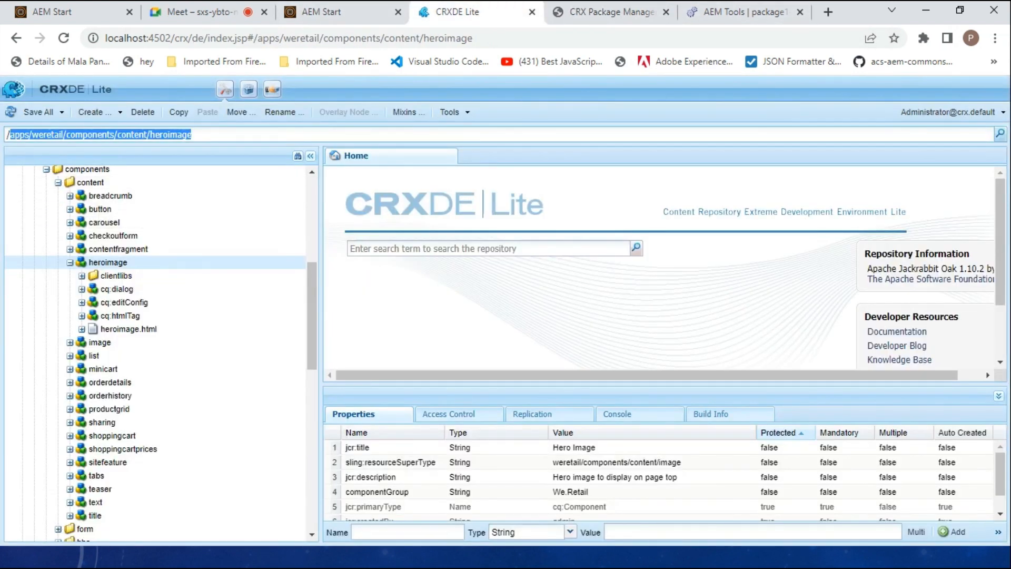
{"action": "left_click_drag", "start_coordinate": [193, 135], "coordinate": [7, 134]}
{"action": "key", "text": "ctrl+c"}
{"action": "left_click", "coordinate": [611, 11]}
{"action": "key", "text": "ctrl+v"}
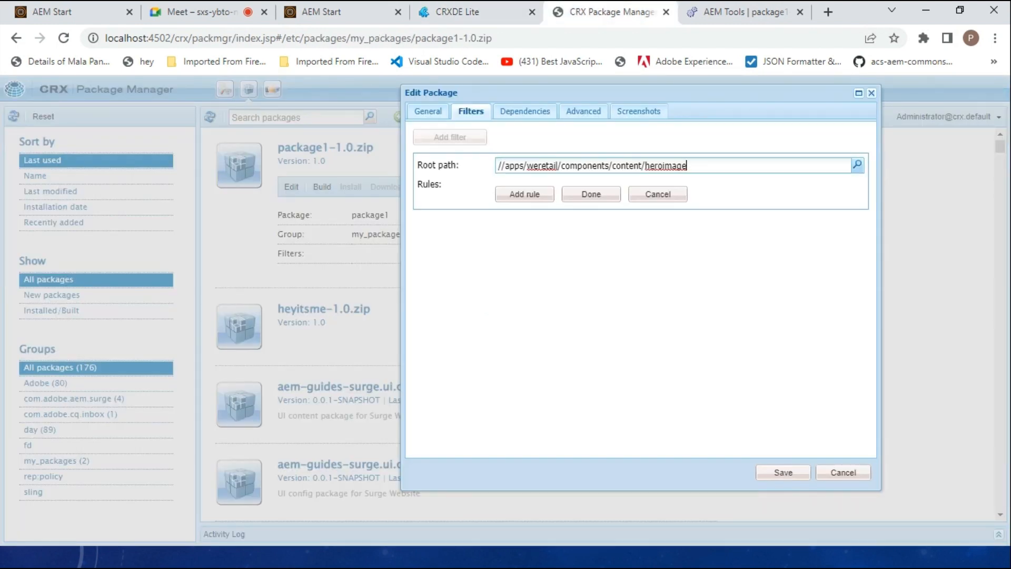
{"action": "left_click", "coordinate": [506, 165]}
{"action": "key", "text": "BackSpace"}
Review the filter's Root path and Rules settings, moving the Edit Package dialog aside to reveal the package details
{"action": "left_click_drag", "start_coordinate": [685, 166], "coordinate": [498, 166]}
{"action": "left_click", "coordinate": [654, 166]}
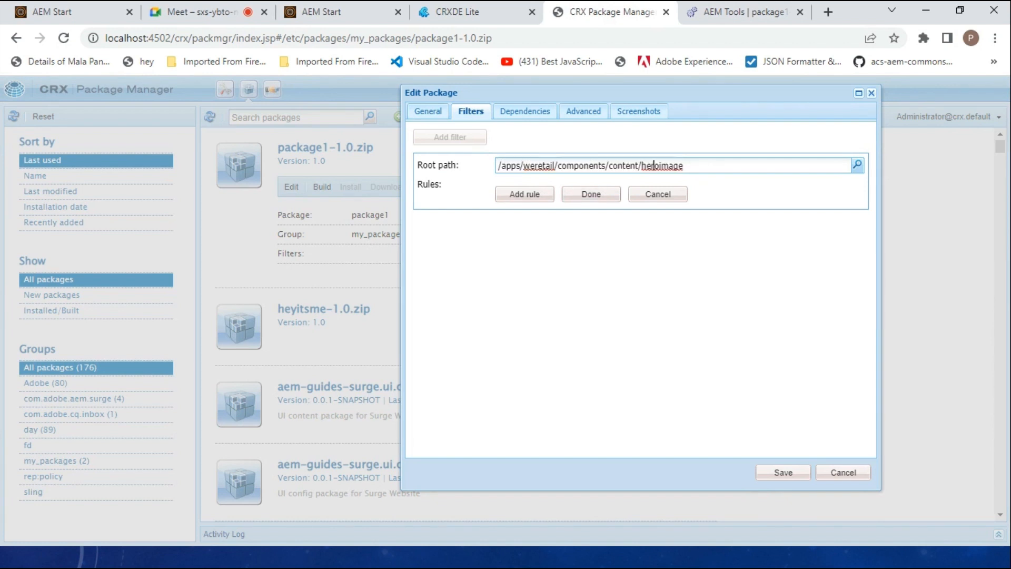
{"action": "double_click", "coordinate": [654, 165]}
{"action": "left_click", "coordinate": [673, 166]}
{"action": "mouse_move", "coordinate": [417, 184]}
{"action": "left_mouse_down"}
{"action": "mouse_move", "coordinate": [443, 184]}
{"action": "mouse_move", "coordinate": [422, 184]}
{"action": "left_mouse_up"}
{"action": "left_click", "coordinate": [443, 184]}
{"action": "left_click_drag", "start_coordinate": [684, 166], "coordinate": [498, 165]}
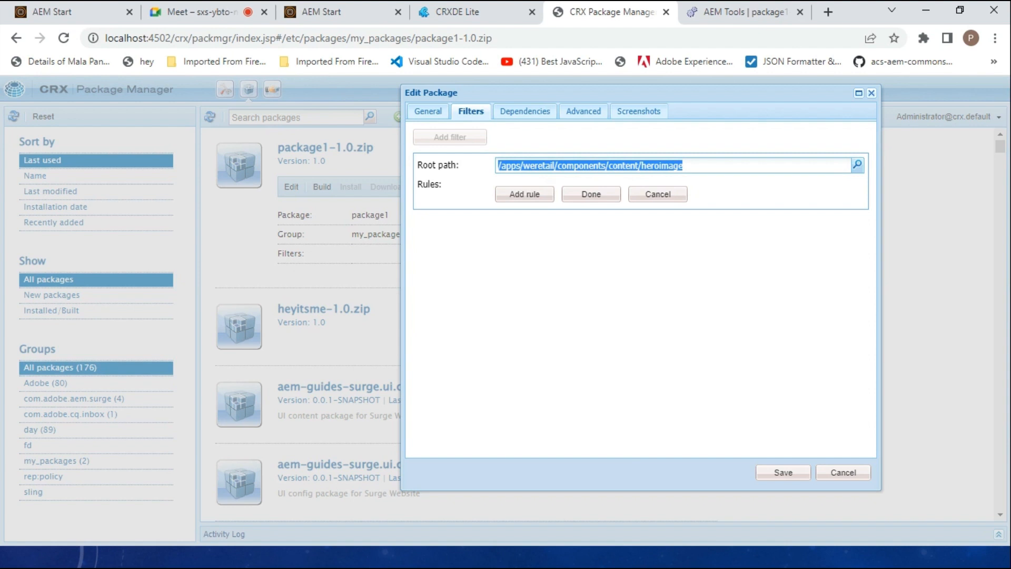
{"action": "left_click_drag", "start_coordinate": [558, 93], "coordinate": [639, 84]}
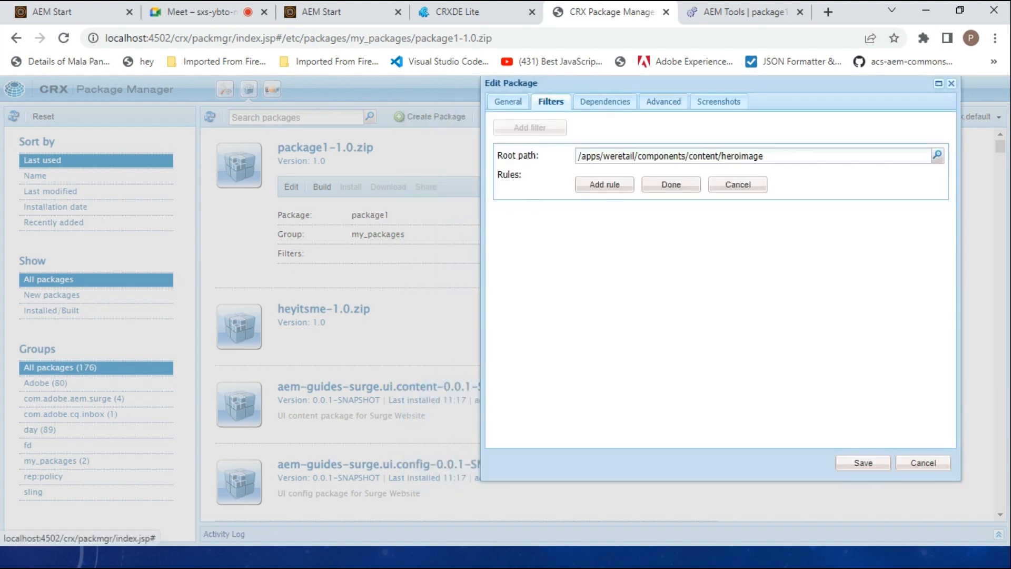
{"action": "left_click_drag", "start_coordinate": [519, 175], "coordinate": [523, 175]}
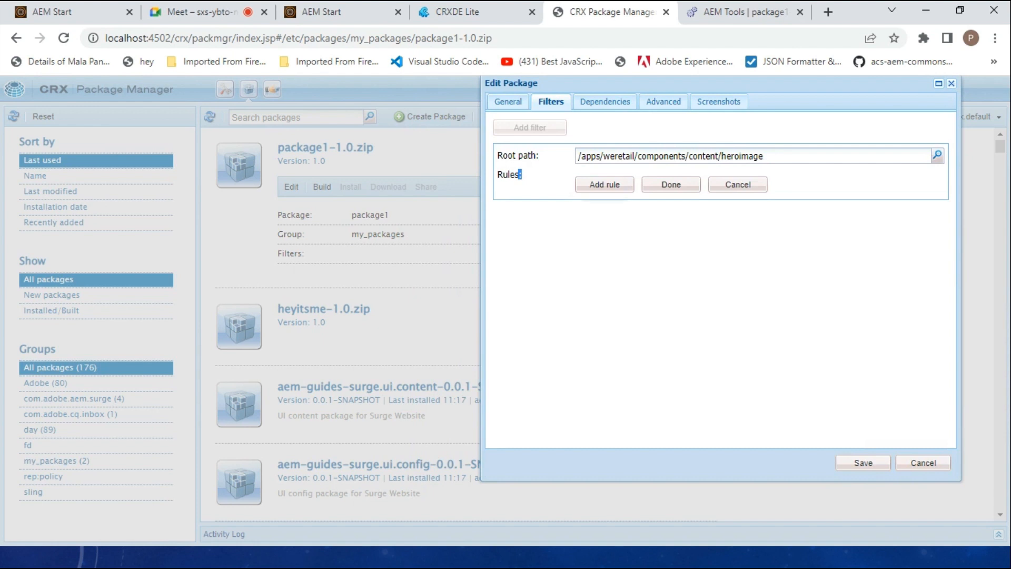
{"action": "left_click_drag", "start_coordinate": [765, 155], "coordinate": [577, 156]}
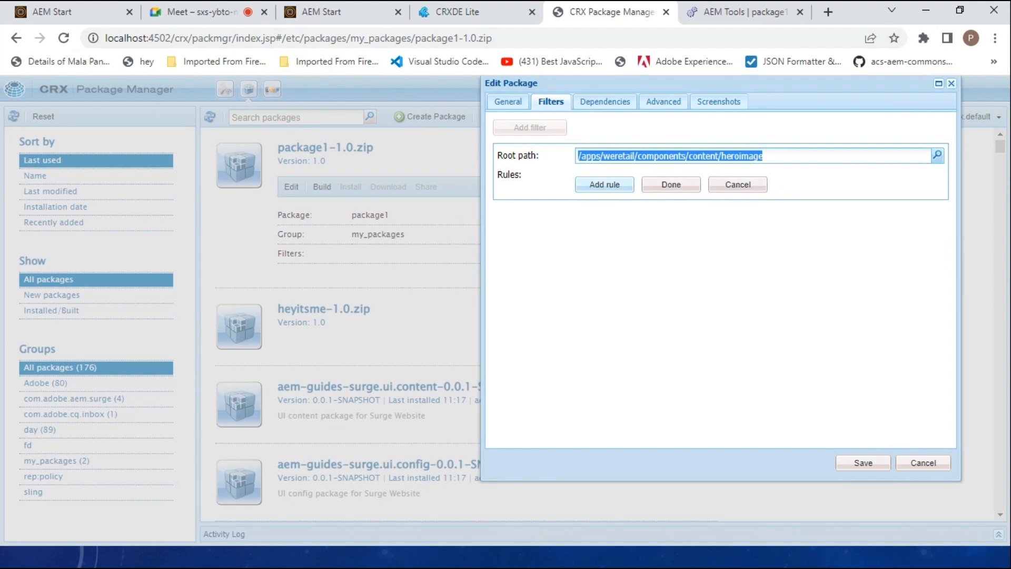
Add a rule of type include to the heroimage filter
{"action": "left_click", "coordinate": [605, 185]}
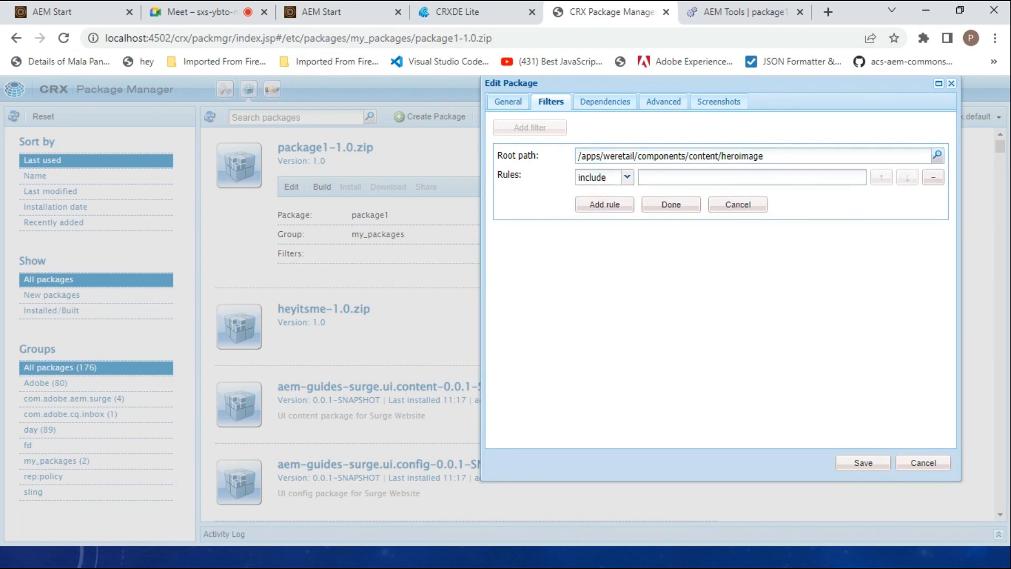
{"action": "left_click", "coordinate": [627, 177]}
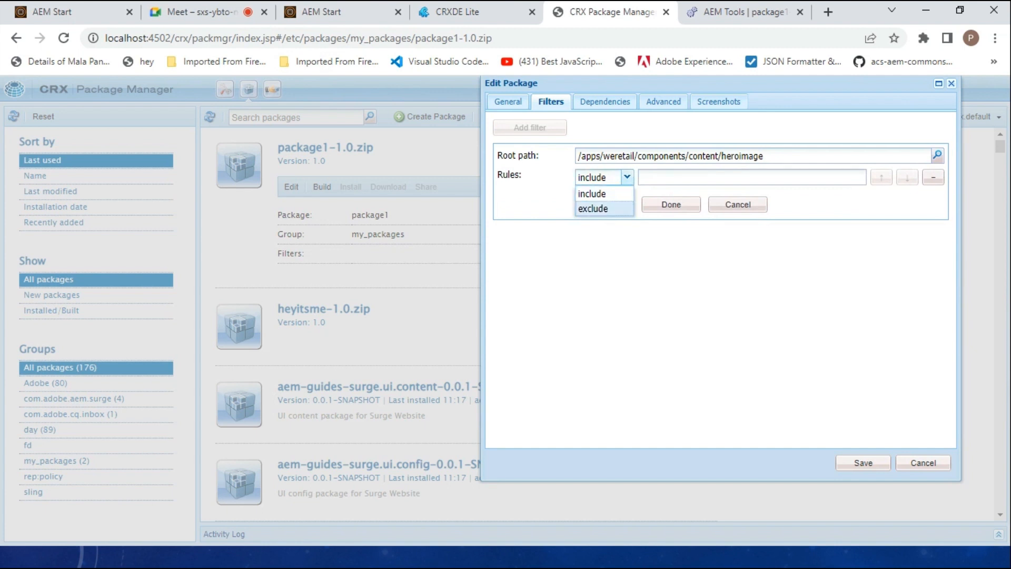
{"action": "left_click", "coordinate": [603, 194]}
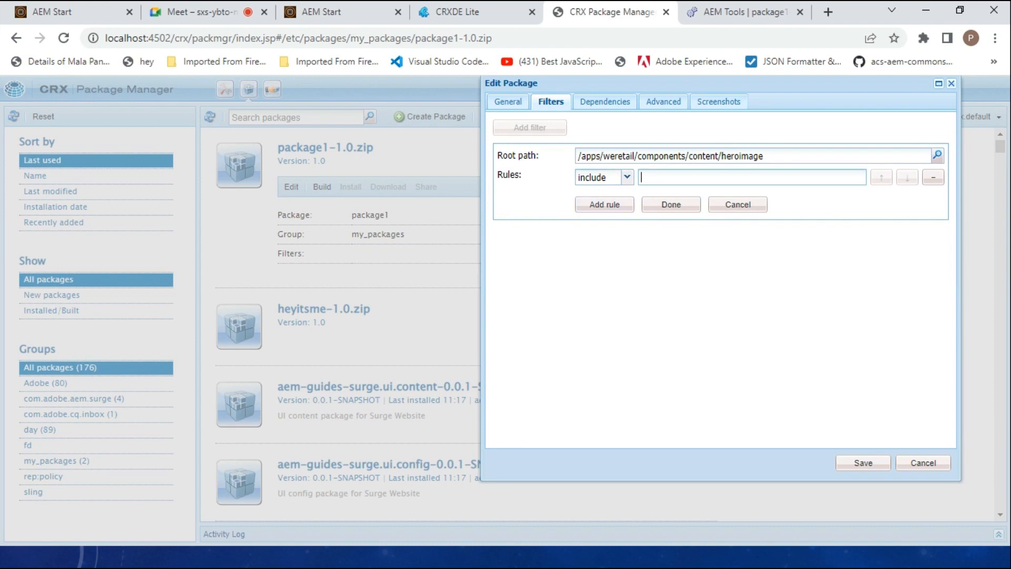
Inspect the cq:dialog node under heroimage and its path in CRXDE Lite, and return to the Package Manager
{"action": "left_click", "coordinate": [469, 12]}
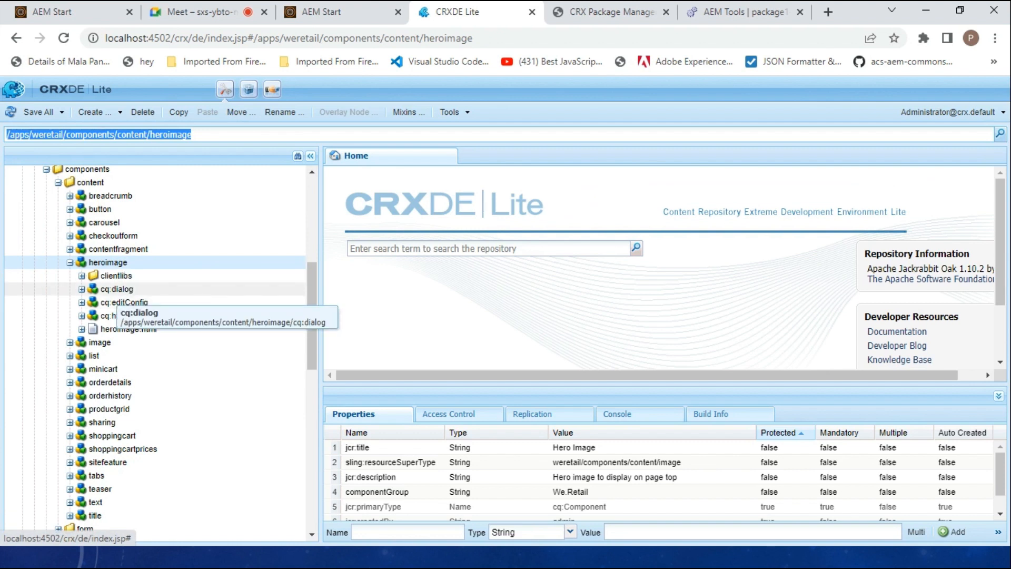
{"action": "double_click", "coordinate": [123, 290]}
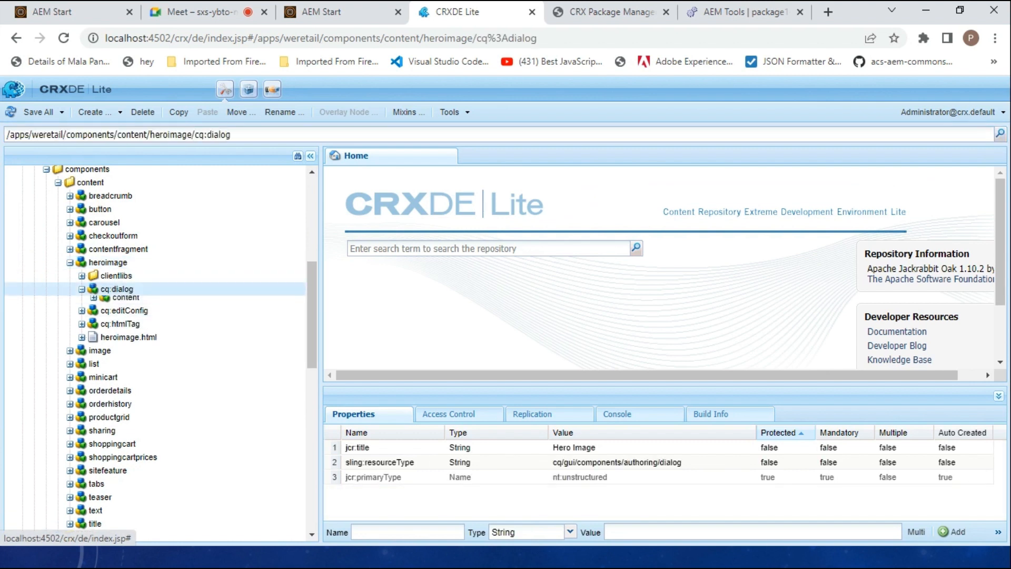
{"action": "left_click", "coordinate": [222, 135]}
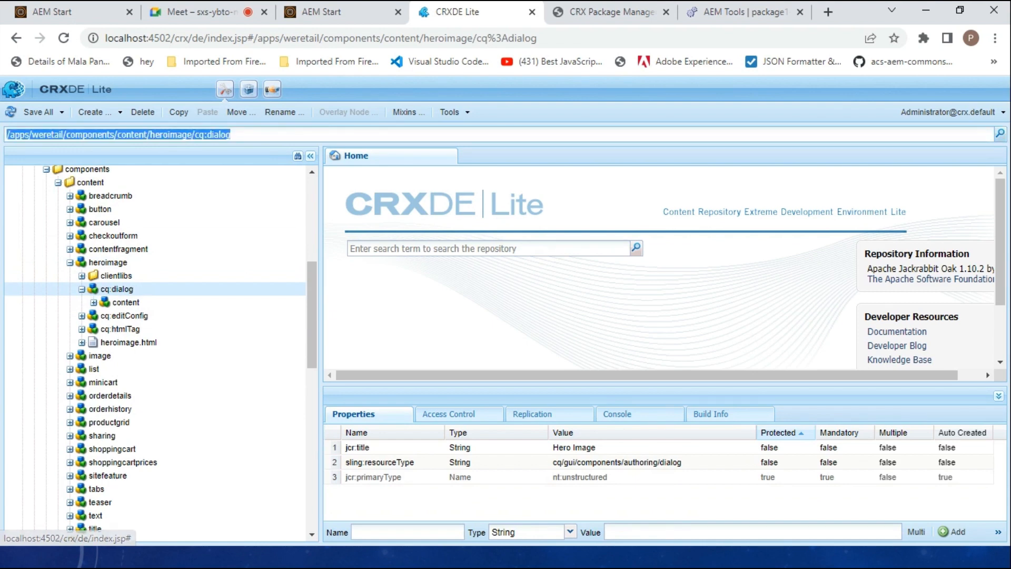
{"action": "left_click", "coordinate": [611, 11]}
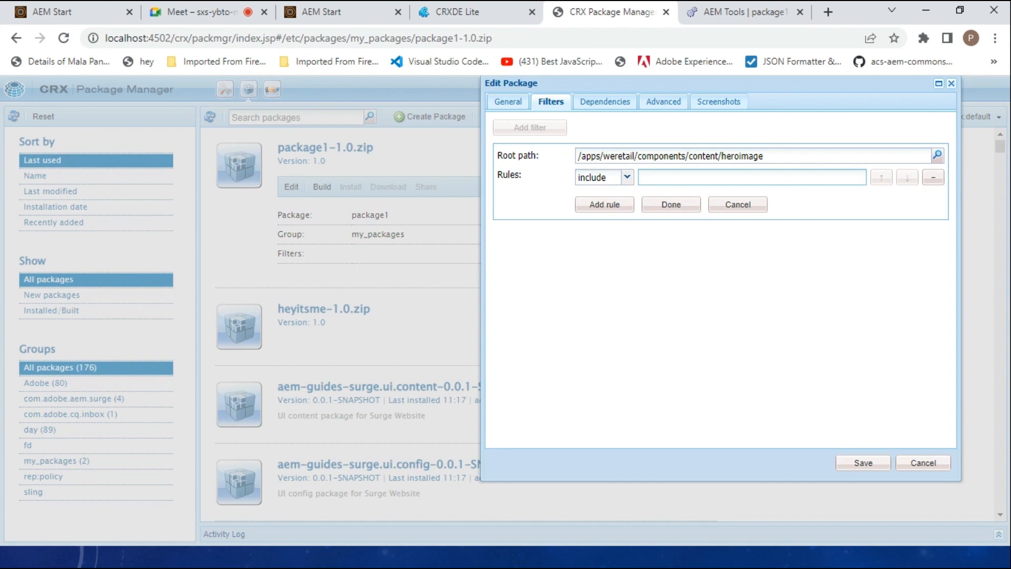
Change the filter rule's type to exclude and check the cq:dialog path in CRXDE Lite again
{"action": "left_click", "coordinate": [627, 177]}
{"action": "left_click", "coordinate": [593, 208]}
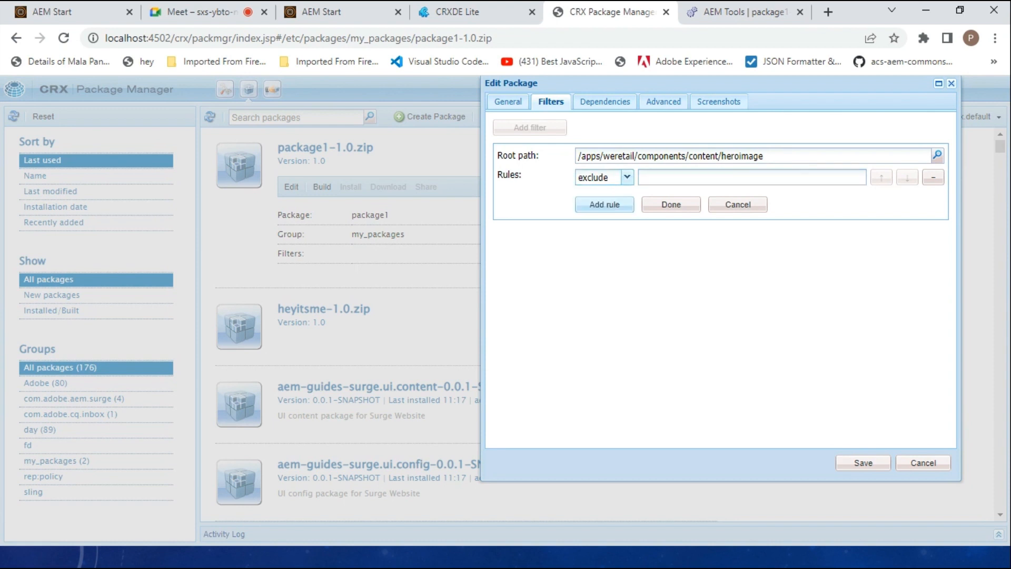
{"action": "left_click", "coordinate": [451, 12]}
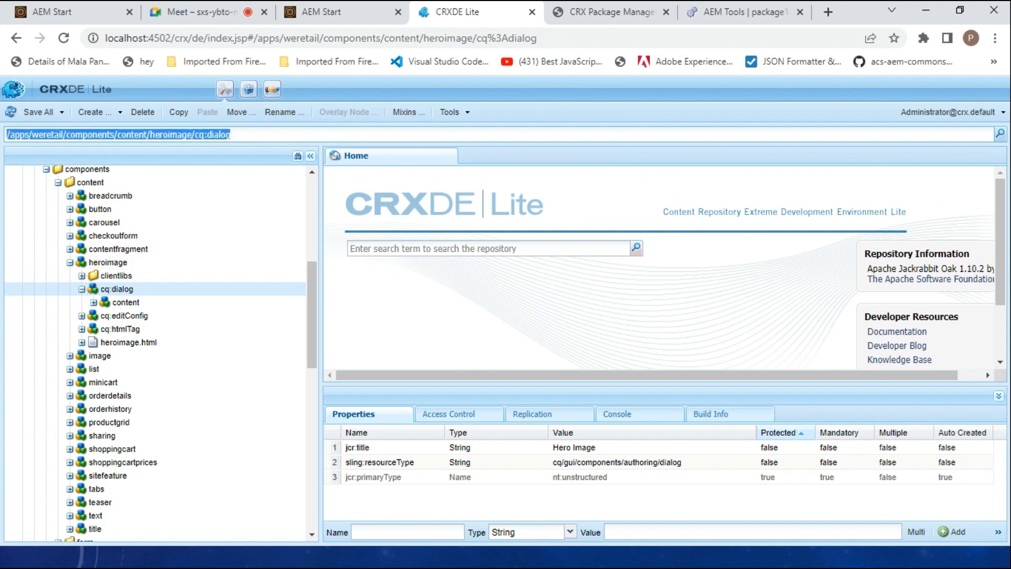
{"action": "left_click", "coordinate": [606, 11]}
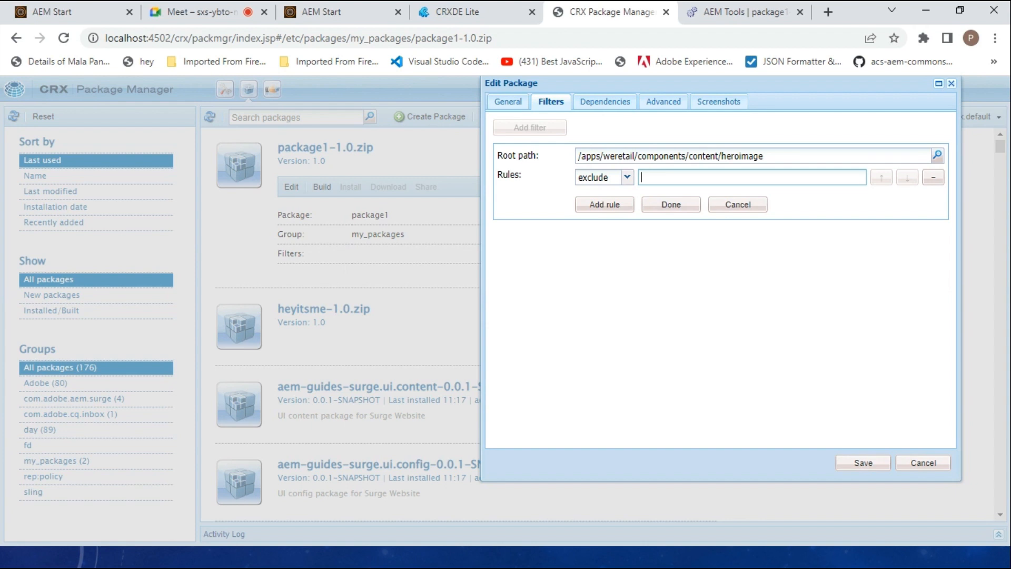
Remove the empty exclude rule from the filter and save package1 with only the heroimage root path
{"action": "double_click", "coordinate": [521, 175]}
{"action": "left_click_drag", "start_coordinate": [764, 156], "coordinate": [578, 156]}
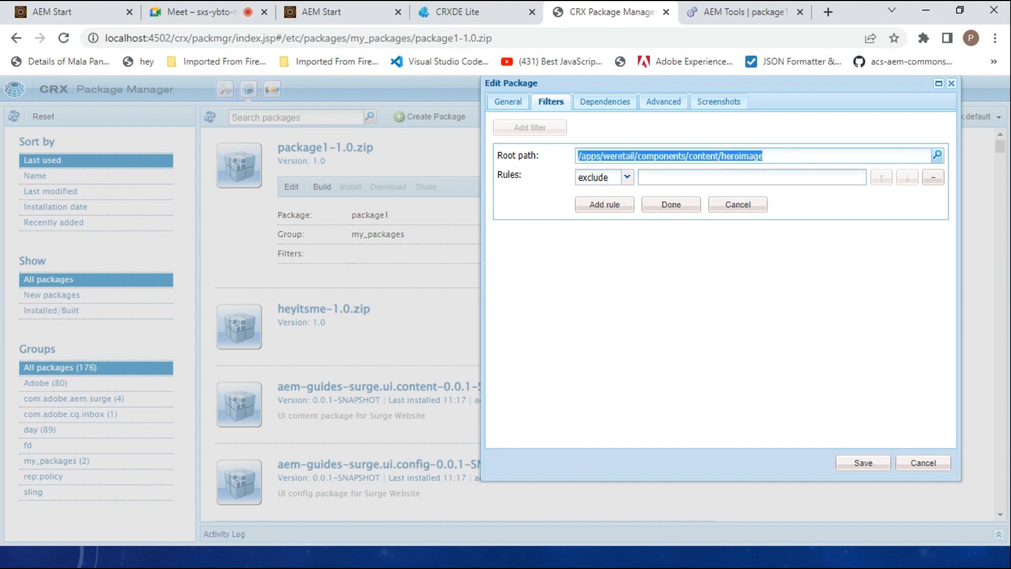
{"action": "left_click", "coordinate": [587, 156]}
{"action": "left_click_drag", "start_coordinate": [764, 156], "coordinate": [578, 156]}
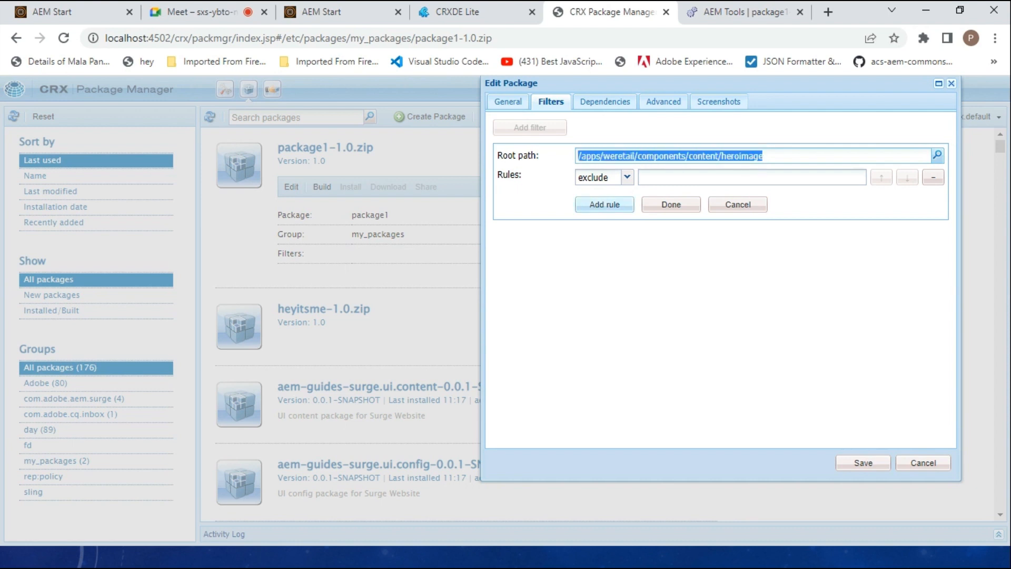
{"action": "left_click", "coordinate": [933, 178]}
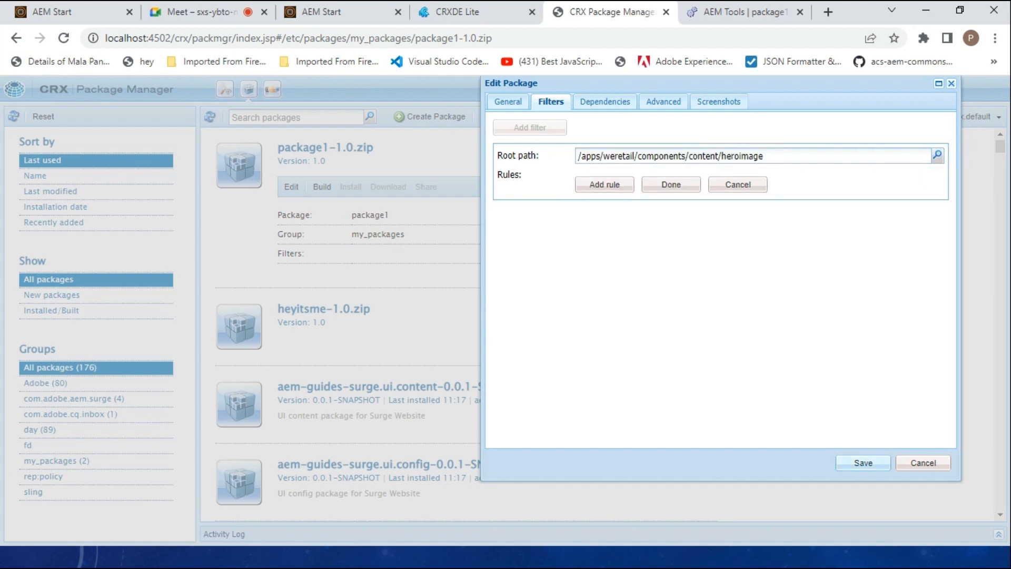
{"action": "left_click", "coordinate": [864, 463]}
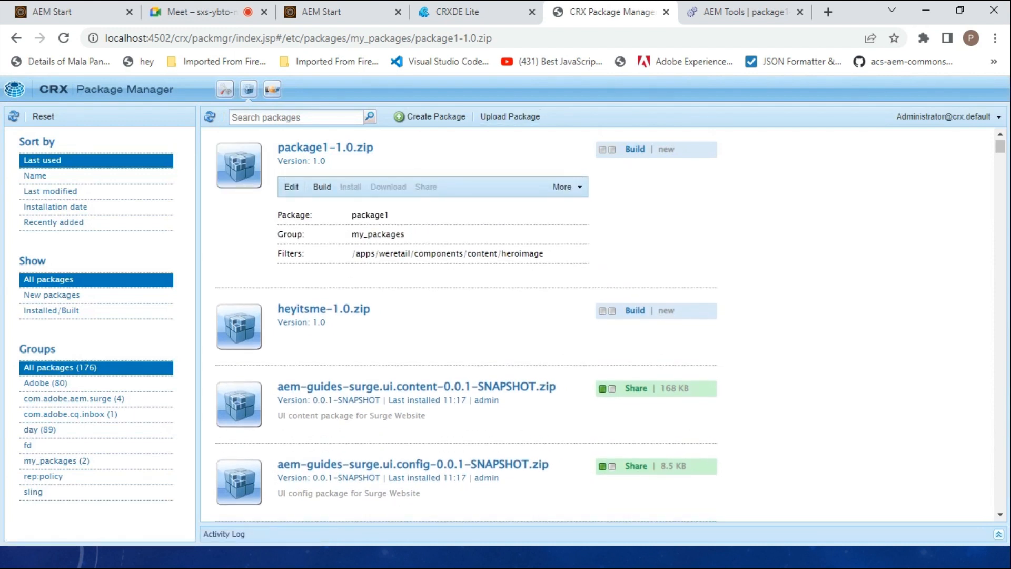
Examine each segment of the filter path in package1-1.0.zip's details
{"action": "left_click_drag", "start_coordinate": [352, 254], "coordinate": [419, 254]}
{"action": "left_click", "coordinate": [419, 254]}
{"action": "double_click", "coordinate": [366, 253]}
{"action": "double_click", "coordinate": [394, 254]}
{"action": "double_click", "coordinate": [438, 254]}
{"action": "double_click", "coordinate": [482, 254]}
{"action": "double_click", "coordinate": [522, 253]}
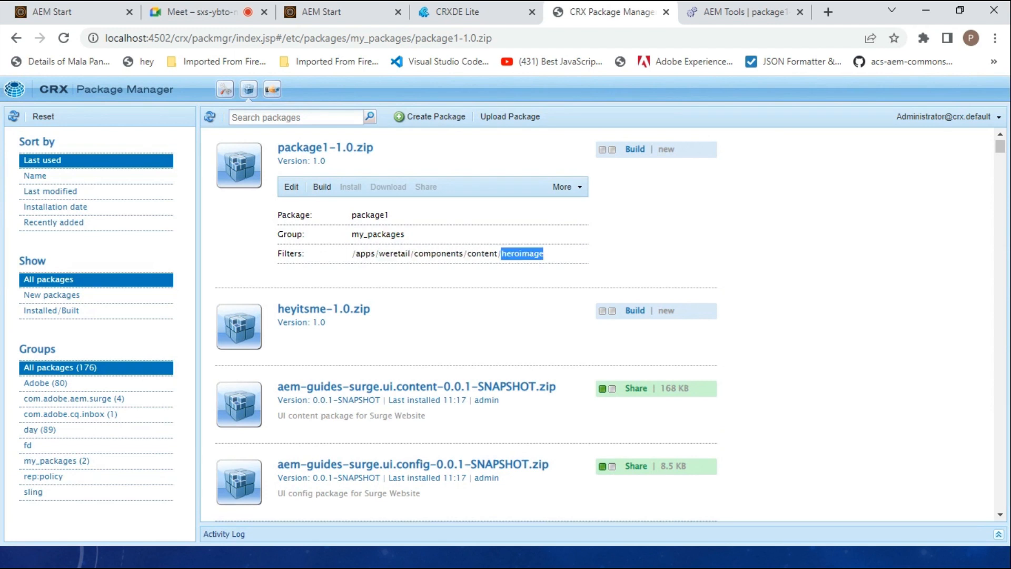
{"action": "mouse_move", "coordinate": [355, 254]}
{"action": "left_mouse_down"}
{"action": "mouse_move", "coordinate": [544, 253]}
{"action": "mouse_move", "coordinate": [352, 254]}
{"action": "left_mouse_up"}
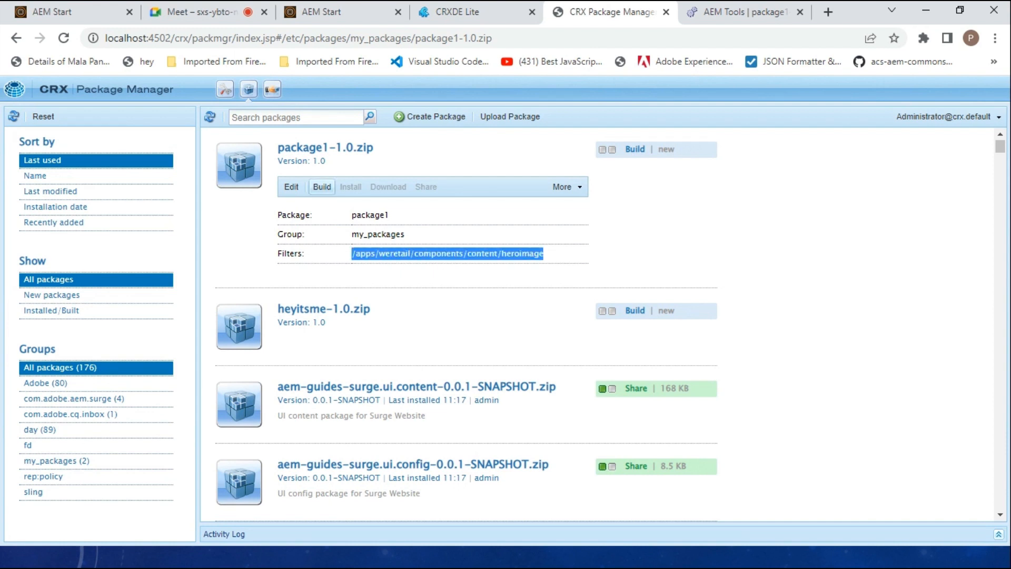
{"action": "left_click", "coordinate": [446, 255]}
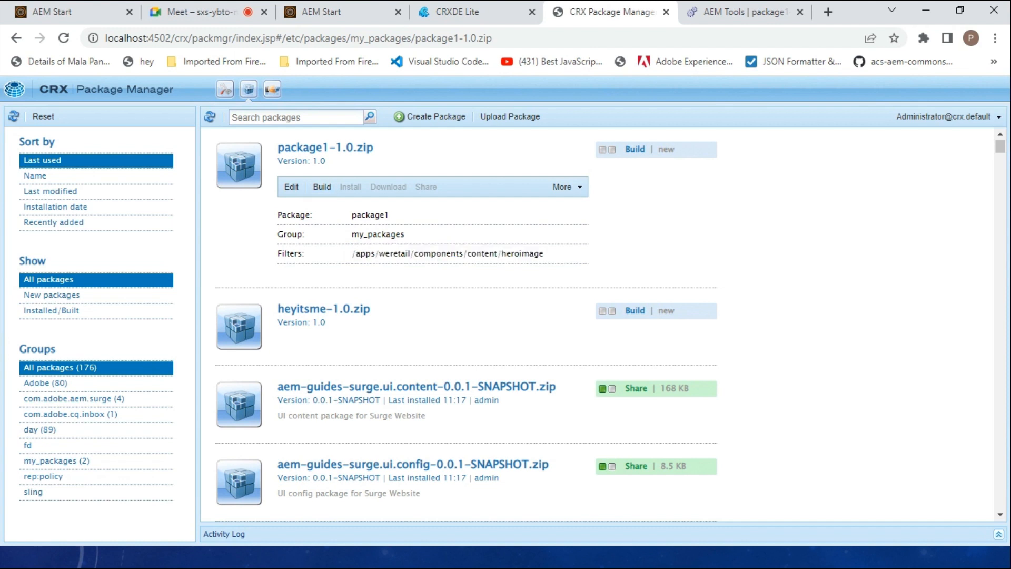
Build package1-1.0.zip and review the files listed in the build's activity log
{"action": "left_click_drag", "start_coordinate": [543, 253], "coordinate": [352, 253]}
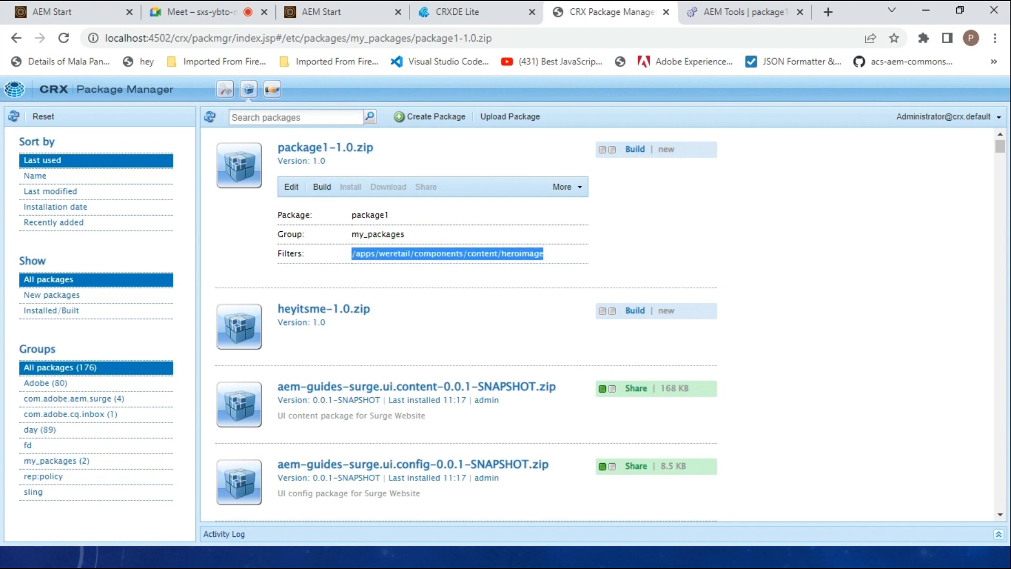
{"action": "left_click", "coordinate": [322, 187]}
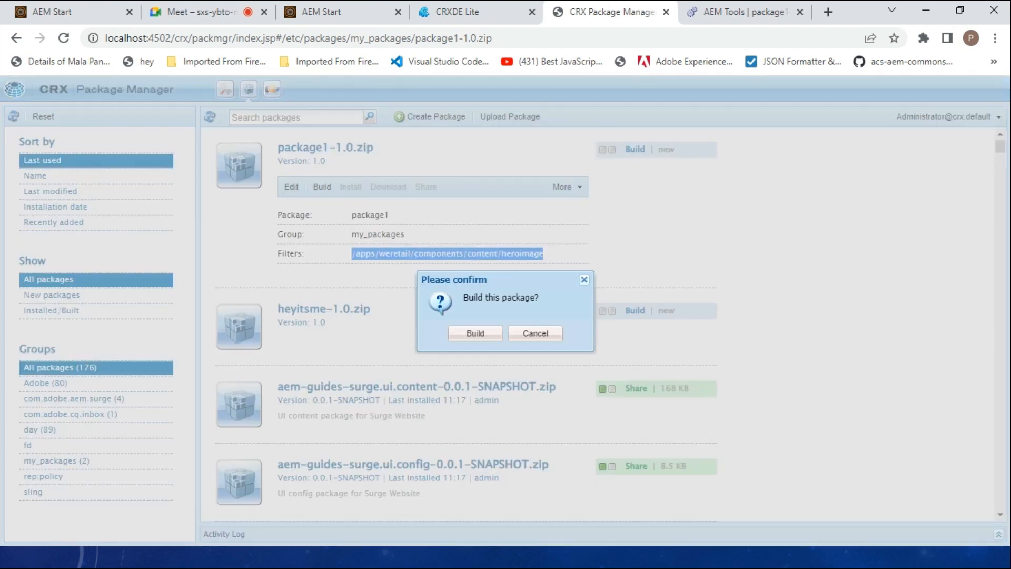
{"action": "left_click", "coordinate": [476, 333]}
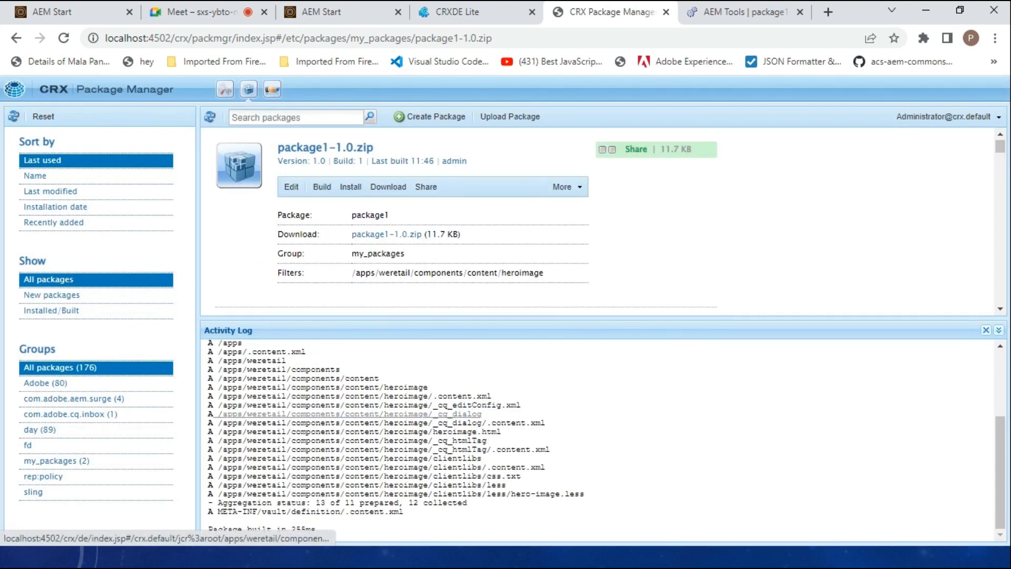
{"action": "scroll", "coordinate": [280, 484], "scroll_direction": "up", "scroll_amount": 3}
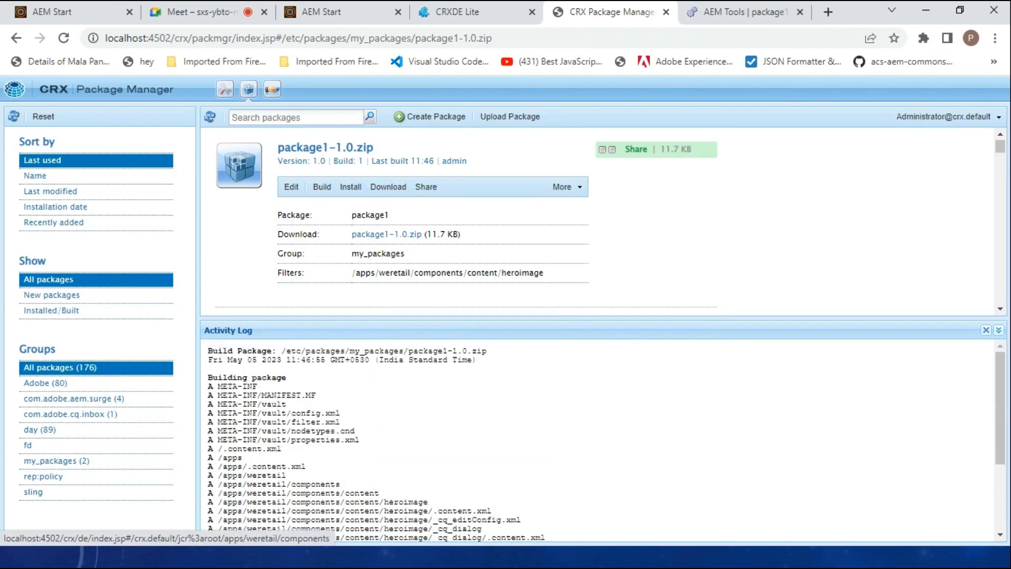
{"action": "scroll", "coordinate": [279, 484], "scroll_direction": "down", "scroll_amount": 3}
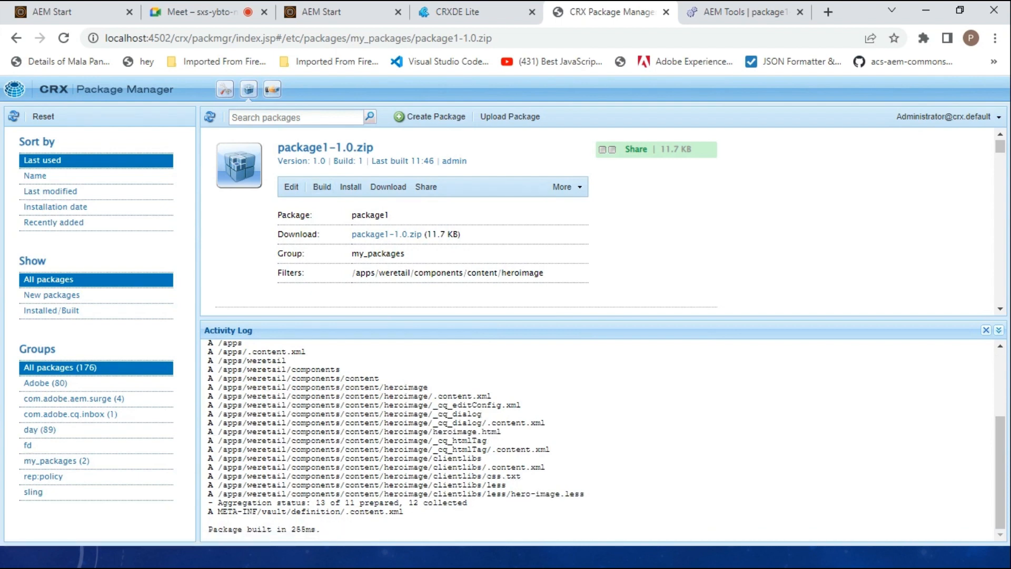
Install package1-1.0.zip and compare its activity log with the heroimage node in CRXDE Lite
{"action": "left_click", "coordinate": [350, 187]}
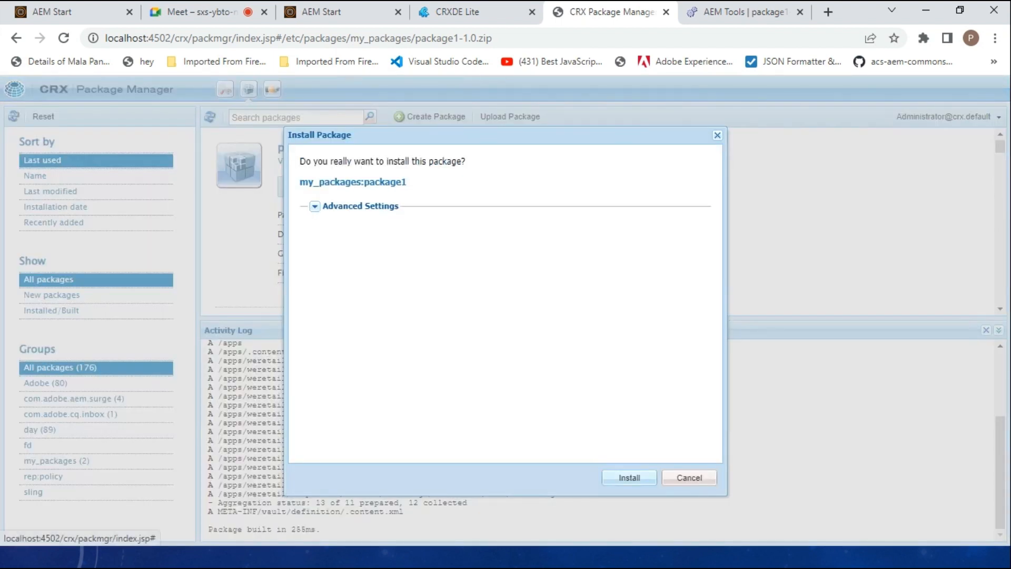
{"action": "left_click", "coordinate": [630, 478]}
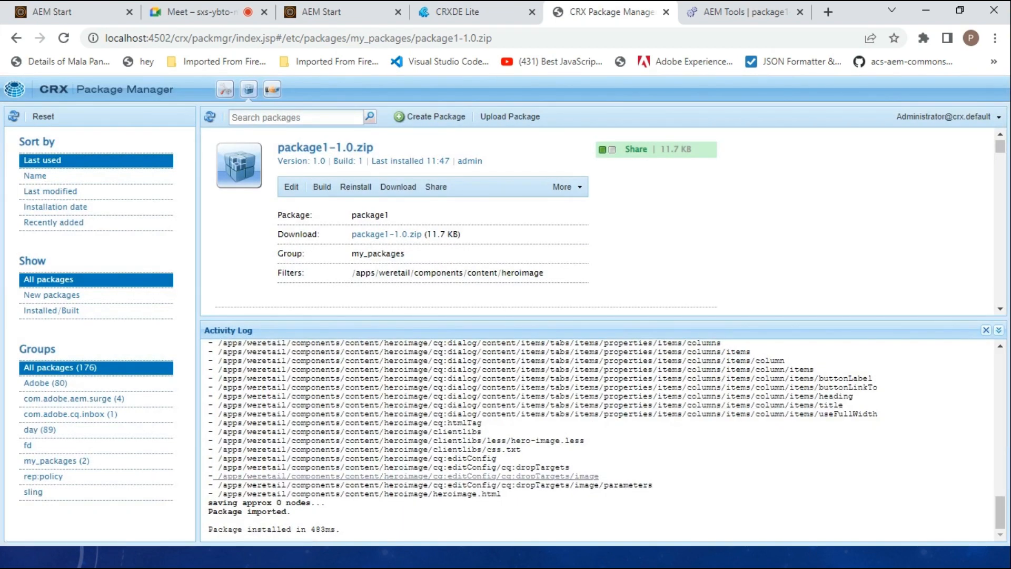
{"action": "left_click", "coordinate": [458, 12]}
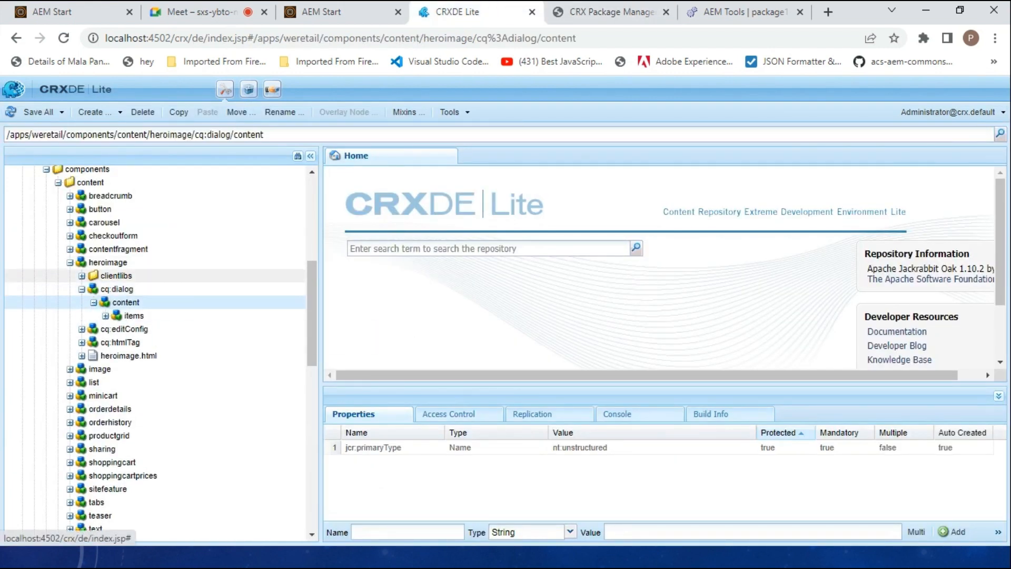
{"action": "left_click", "coordinate": [81, 289]}
{"action": "left_click", "coordinate": [611, 12]}
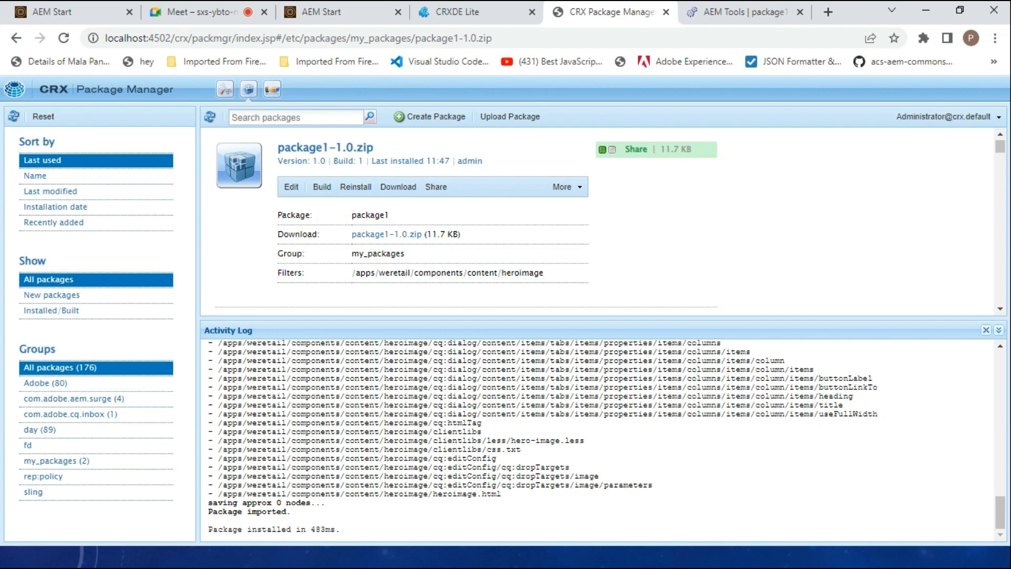
{"action": "scroll", "coordinate": [253, 408], "scroll_direction": "up", "scroll_amount": 5}
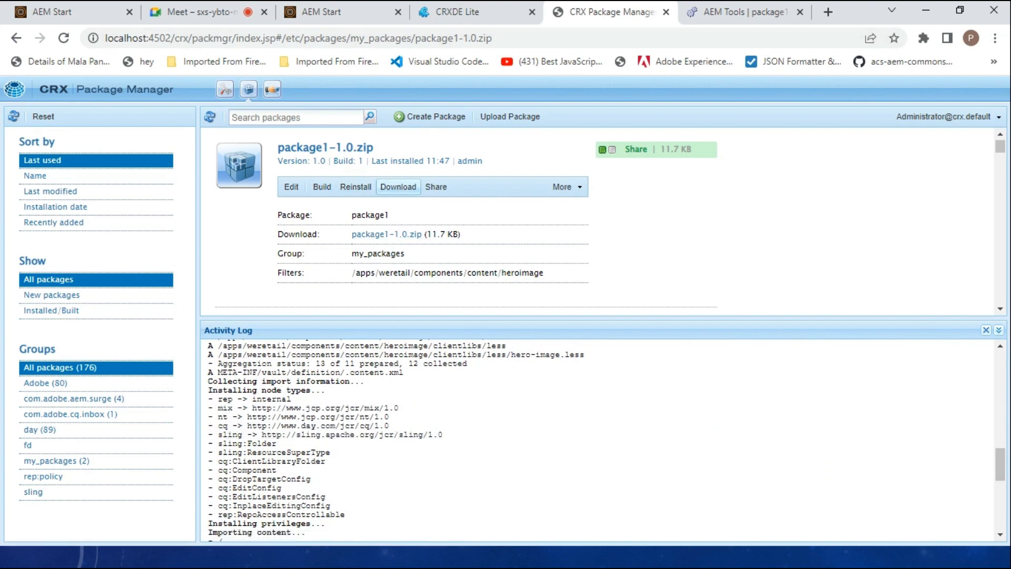
Download the package and save it as package1-1.0.zip in the Downloads folder
{"action": "left_click", "coordinate": [398, 186]}
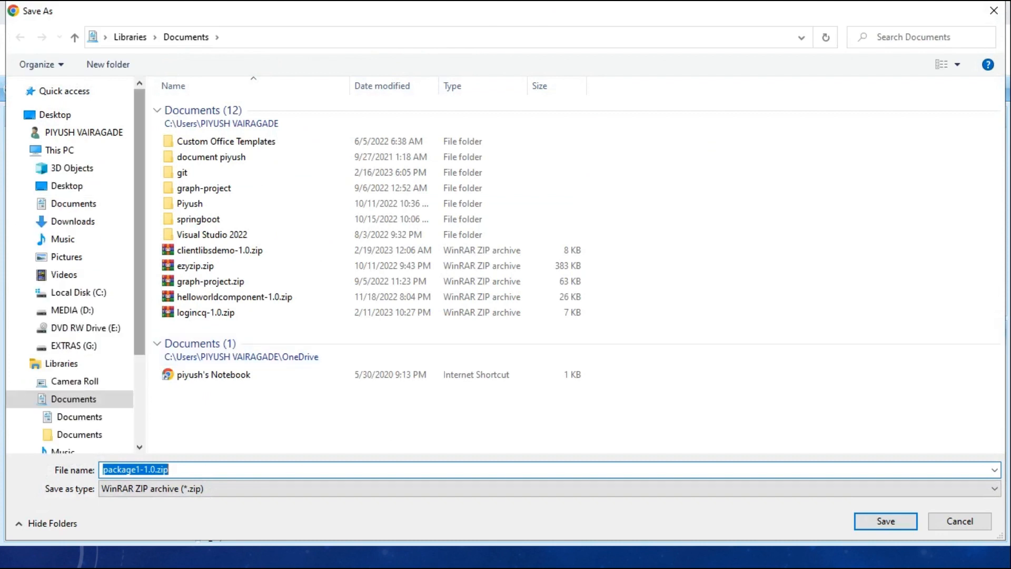
{"action": "left_click", "coordinate": [73, 221]}
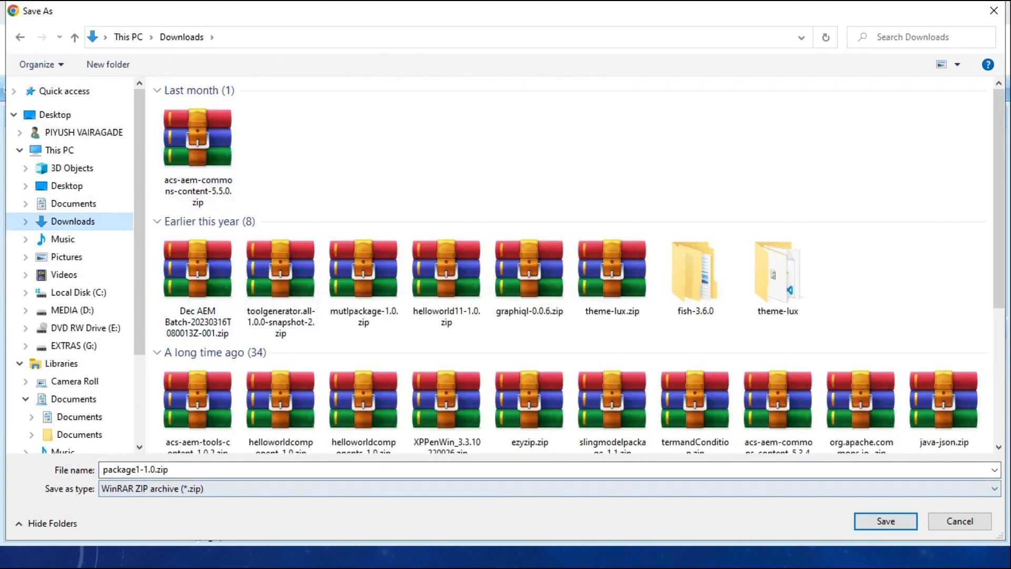
{"action": "key", "text": "Return"}
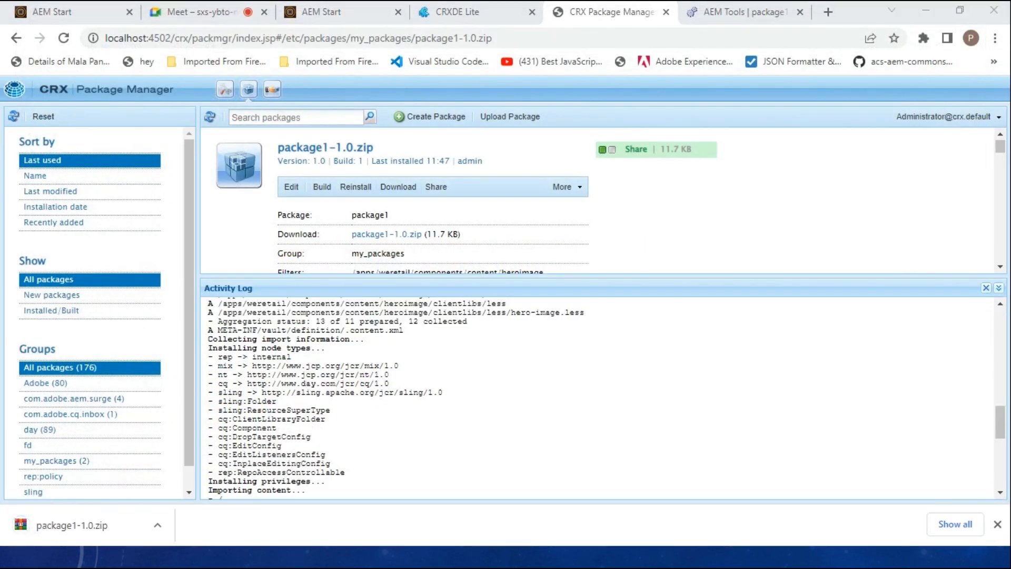
Switch to File Explorer, open package1-1.0.zip from the Downloads folder in WinRAR and dismiss the licence reminder
{"action": "key", "text": "super"}
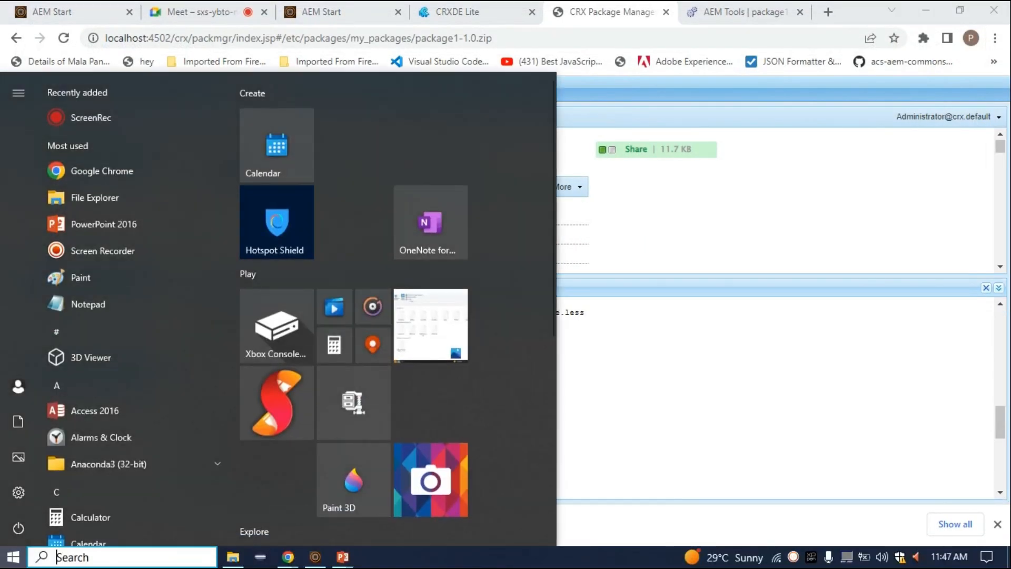
{"action": "key", "text": "super+e"}
{"action": "key", "text": "super"}
{"action": "key", "text": "super"}
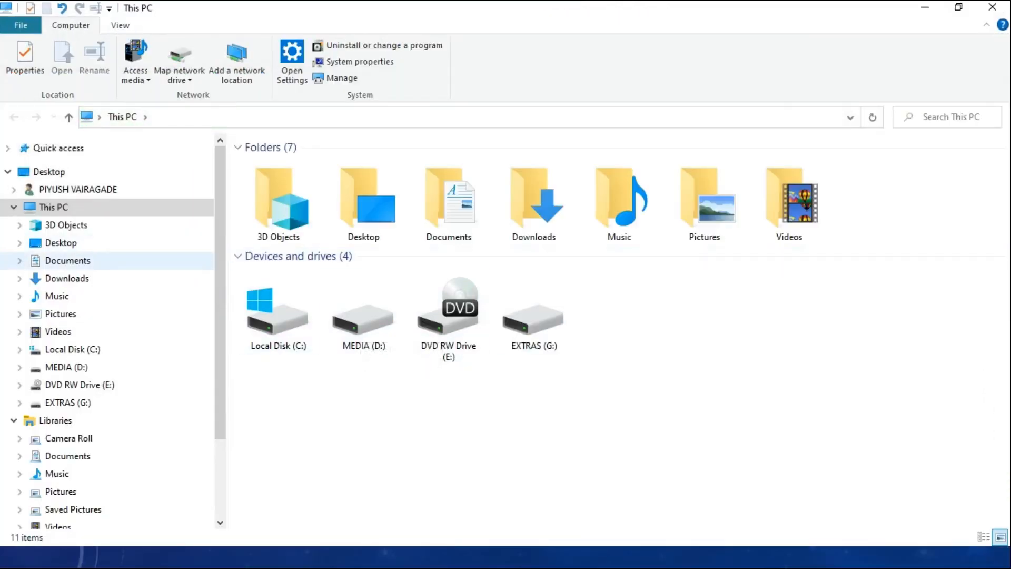
{"action": "left_click", "coordinate": [68, 261]}
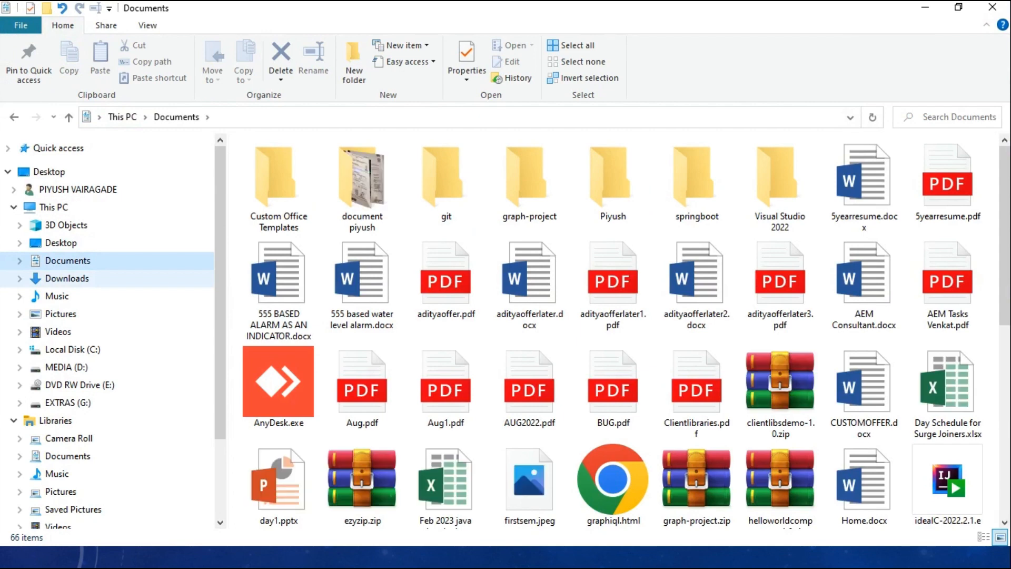
{"action": "left_click", "coordinate": [68, 278]}
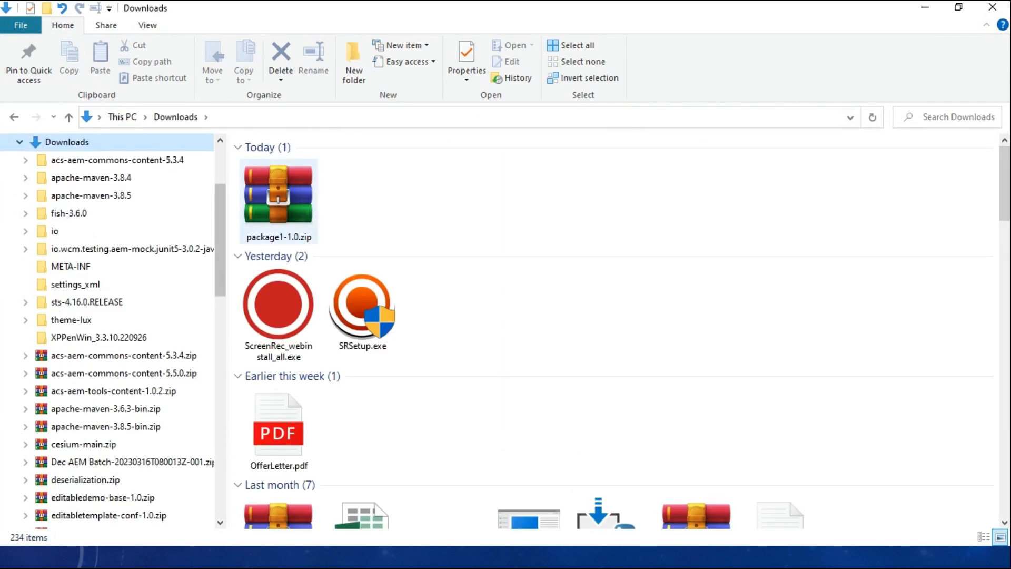
{"action": "left_click", "coordinate": [278, 195]}
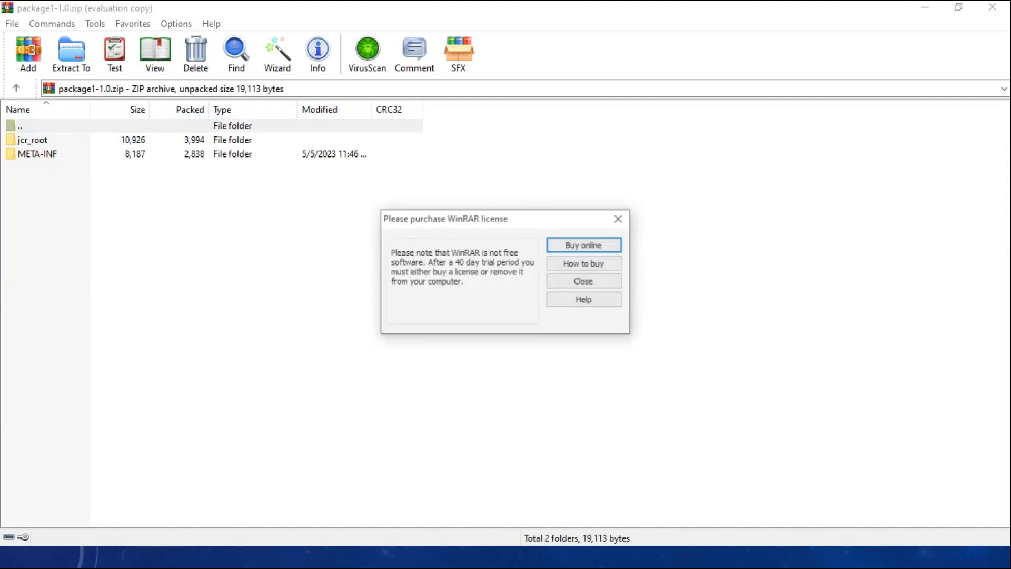
{"action": "left_click", "coordinate": [618, 219]}
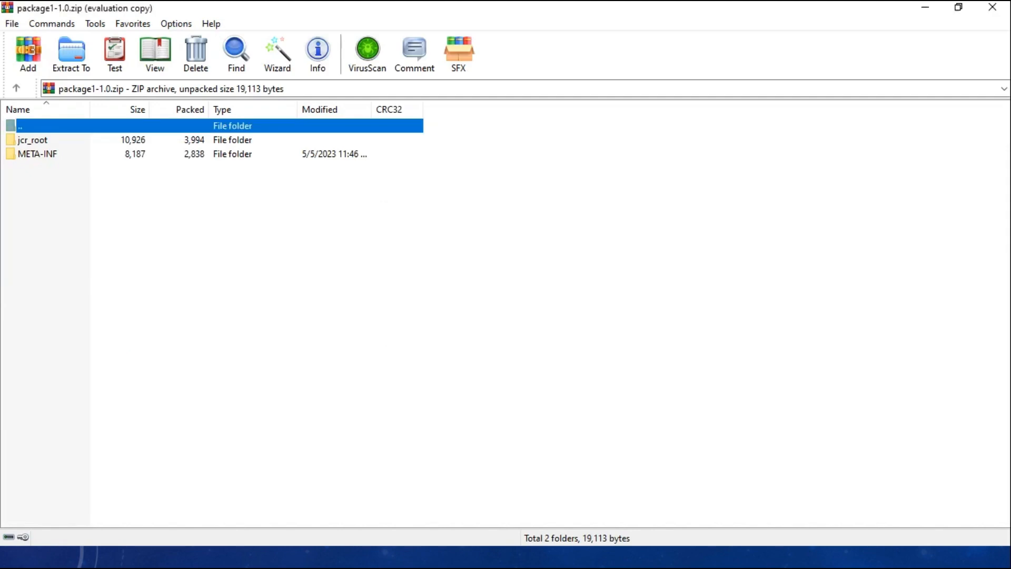
Compare the archive's top-level folders with the heroimage node tree in CRXDE Lite, and return to WinRAR
{"action": "key", "text": "alt+Tab"}
{"action": "key", "text": "alt+Tab"}
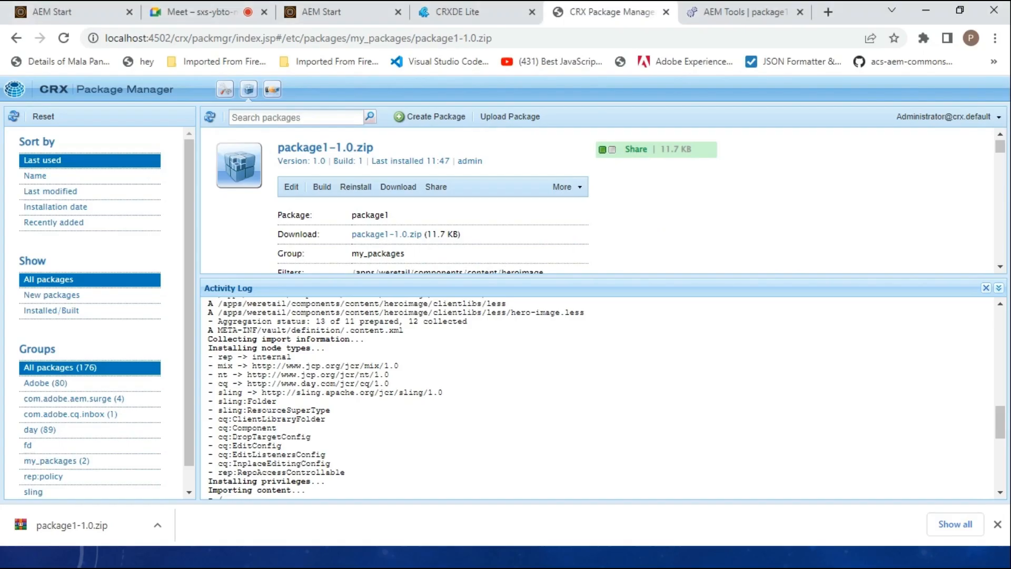
{"action": "key", "text": "alt+Tab"}
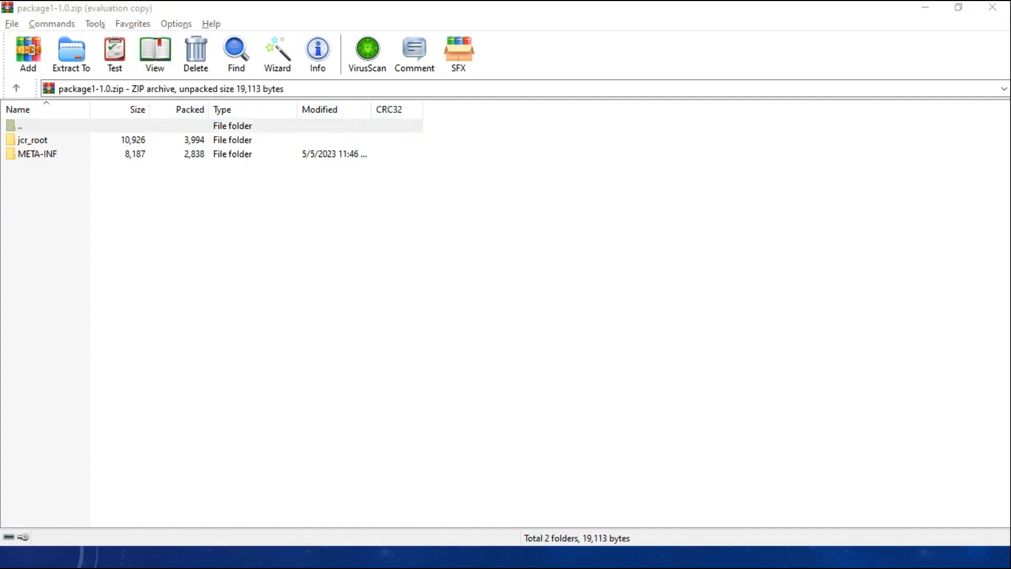
{"action": "key", "text": "alt+Tab"}
{"action": "left_click", "coordinate": [469, 12]}
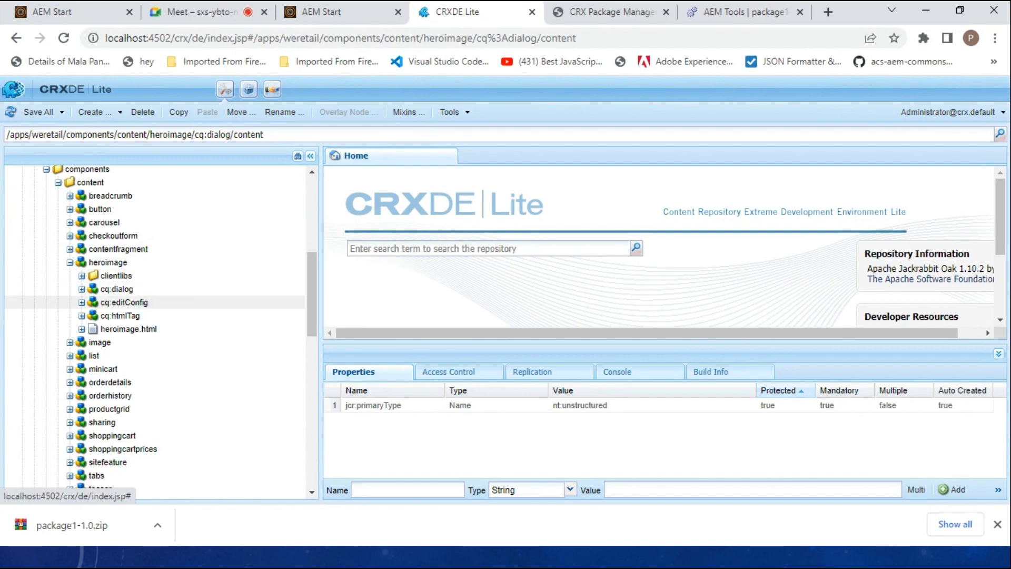
{"action": "key", "text": "alt+Tab"}
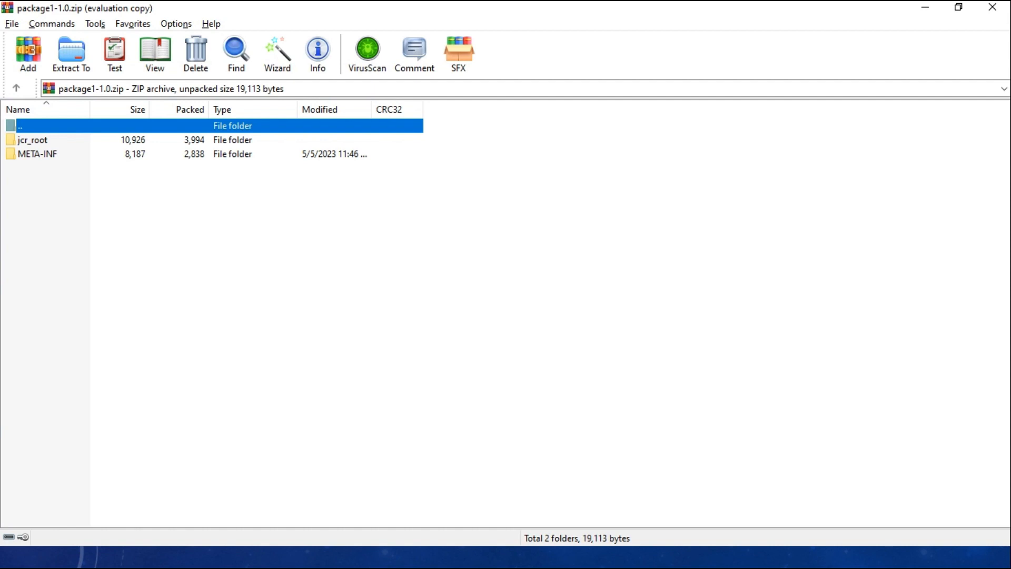
Browse the archive down to the jcr_root\apps\weretail\components\content folder
{"action": "key", "text": "Down"}
{"action": "key", "text": "Return"}
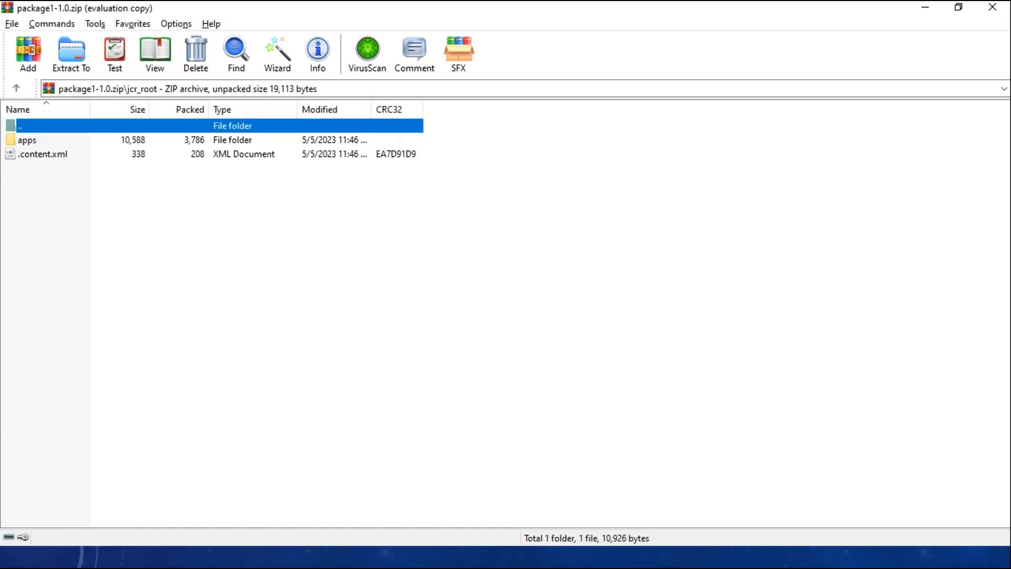
{"action": "key", "text": "Down"}
{"action": "key", "text": "Return"}
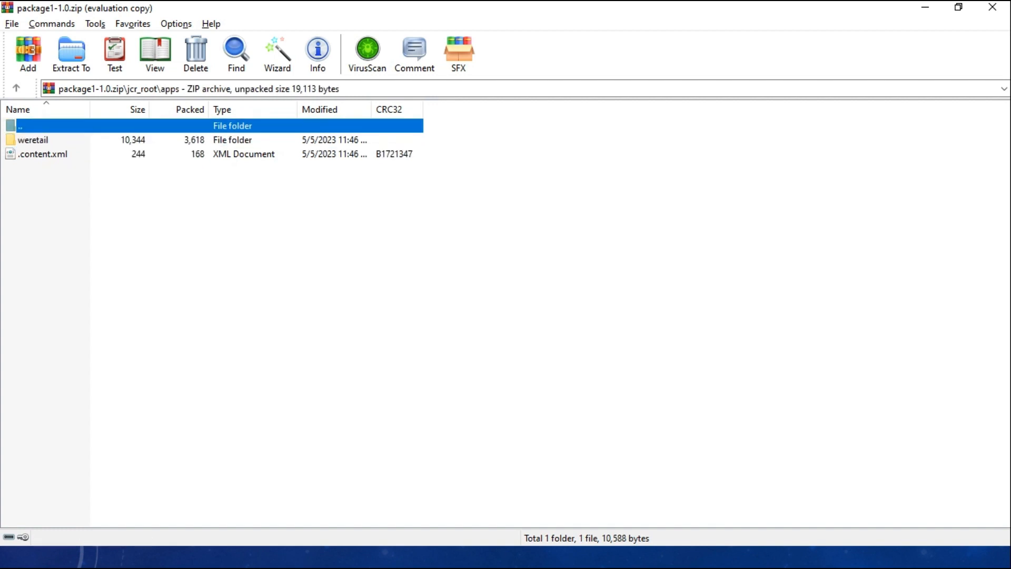
{"action": "key", "text": "Down"}
{"action": "key", "text": "Return"}
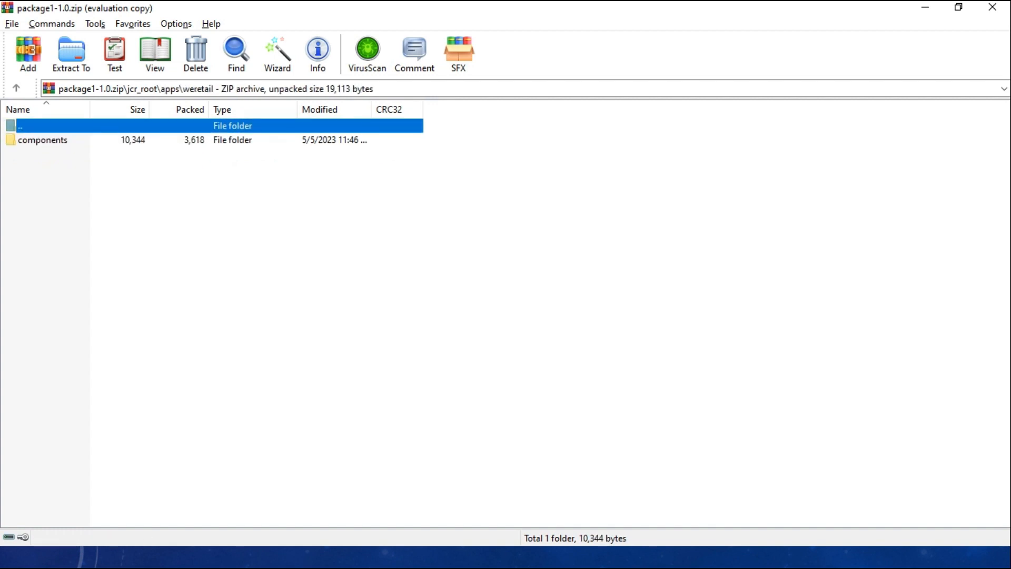
{"action": "key", "text": "Down"}
{"action": "key", "text": "Return"}
{"action": "key", "text": "Down"}
{"action": "key", "text": "Return"}
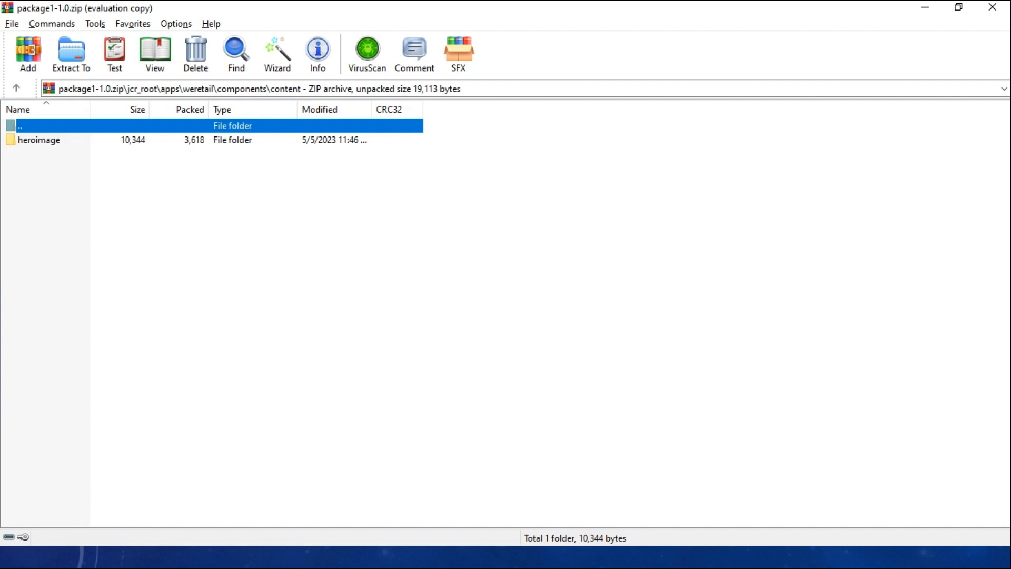
Trace the matching path from apps to heroimage in CRXDE Lite's repository tree, and return to the archive
{"action": "key", "text": "alt+Tab"}
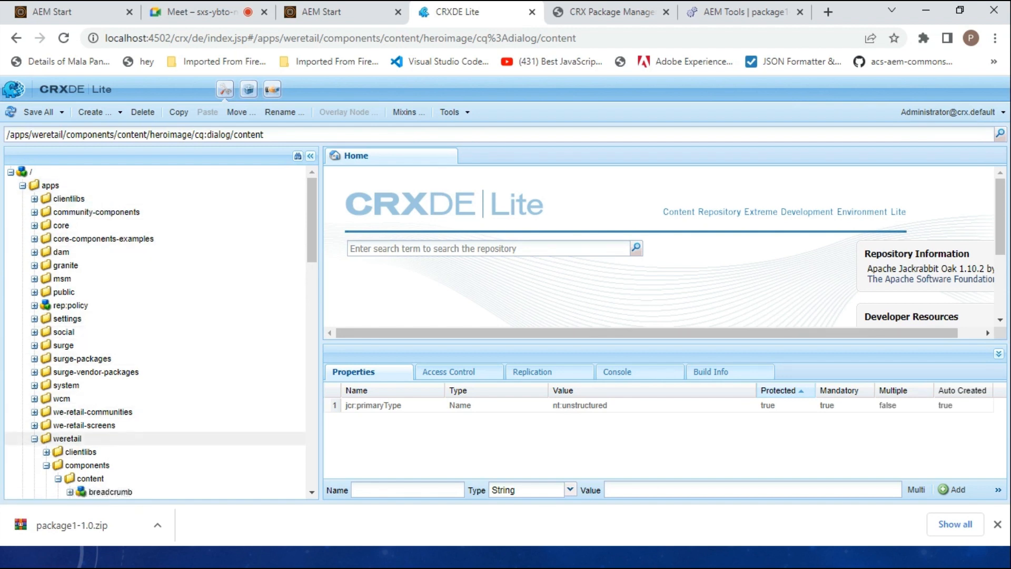
{"action": "scroll", "coordinate": [80, 438], "scroll_direction": "down", "scroll_amount": 3}
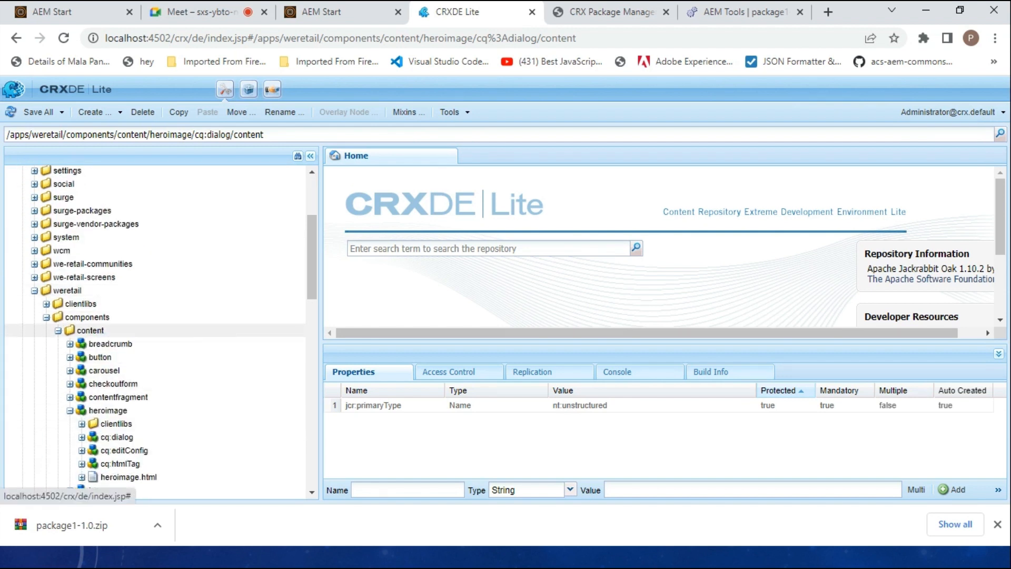
{"action": "scroll", "coordinate": [158, 327], "scroll_direction": "down", "scroll_amount": 3}
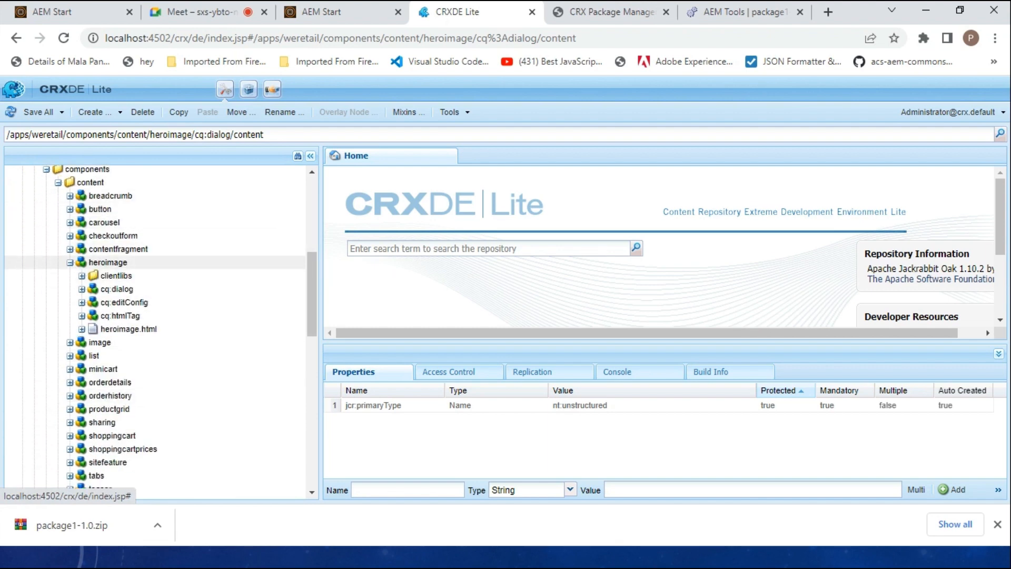
{"action": "key", "text": "alt+Tab"}
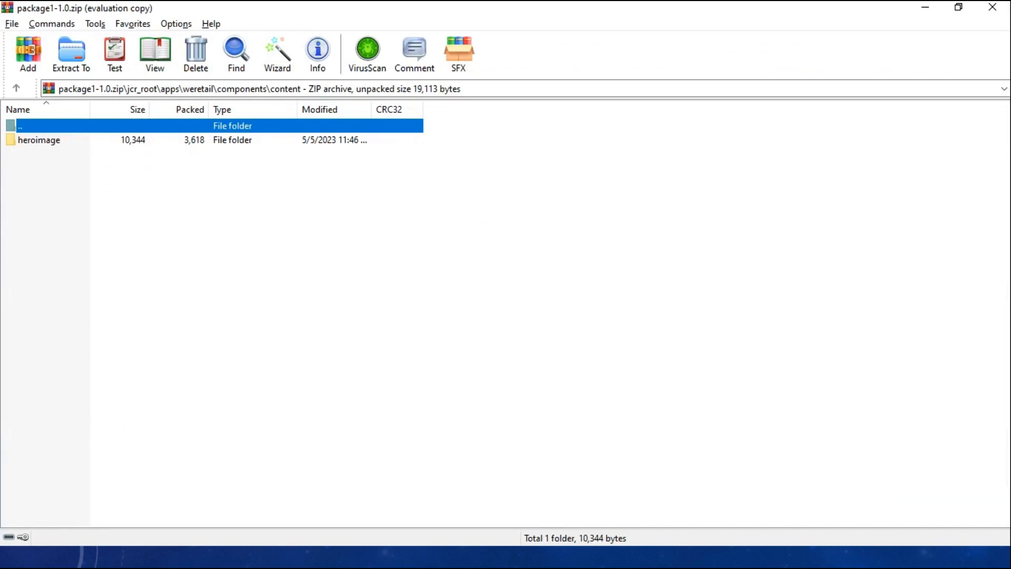
Inspect the archive's heroimage folder, including the contents of its clientlibs and _cq_dialog subfolders
{"action": "double_click", "coordinate": [39, 140]}
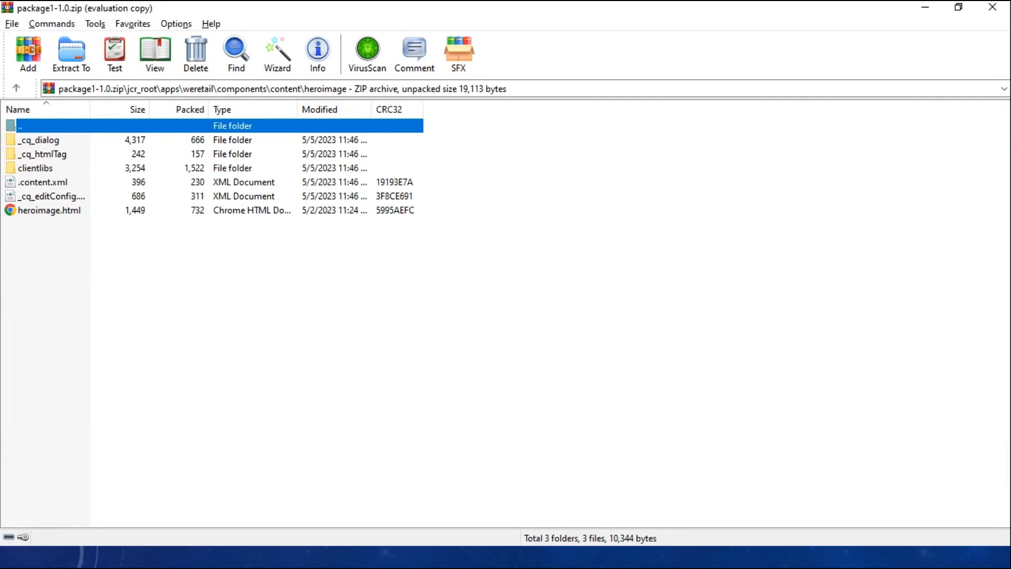
{"action": "double_click", "coordinate": [36, 169]}
{"action": "left_click", "coordinate": [25, 140]}
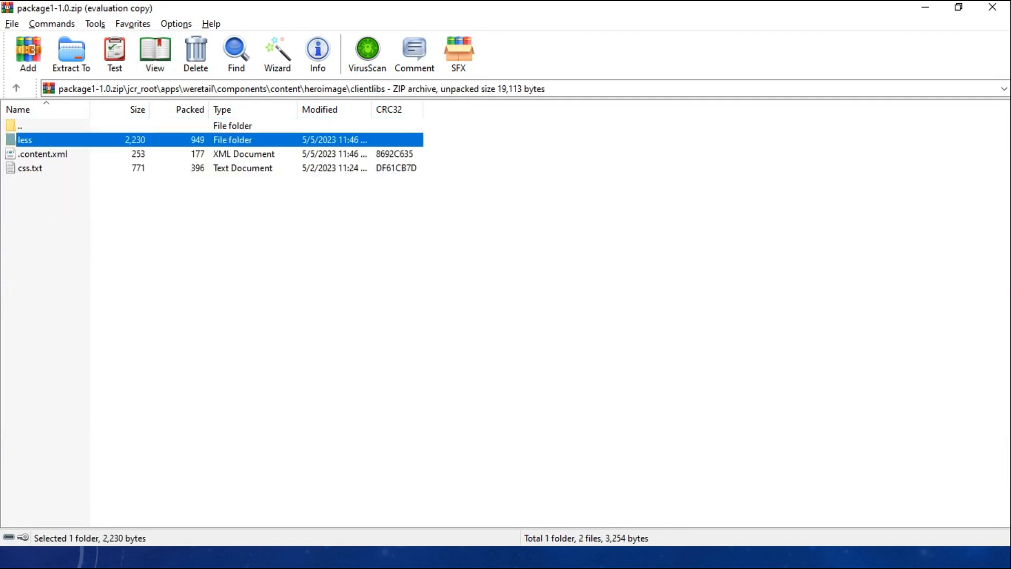
{"action": "left_click", "coordinate": [16, 88]}
{"action": "left_click", "coordinate": [48, 140]}
{"action": "left_click", "coordinate": [48, 140]}
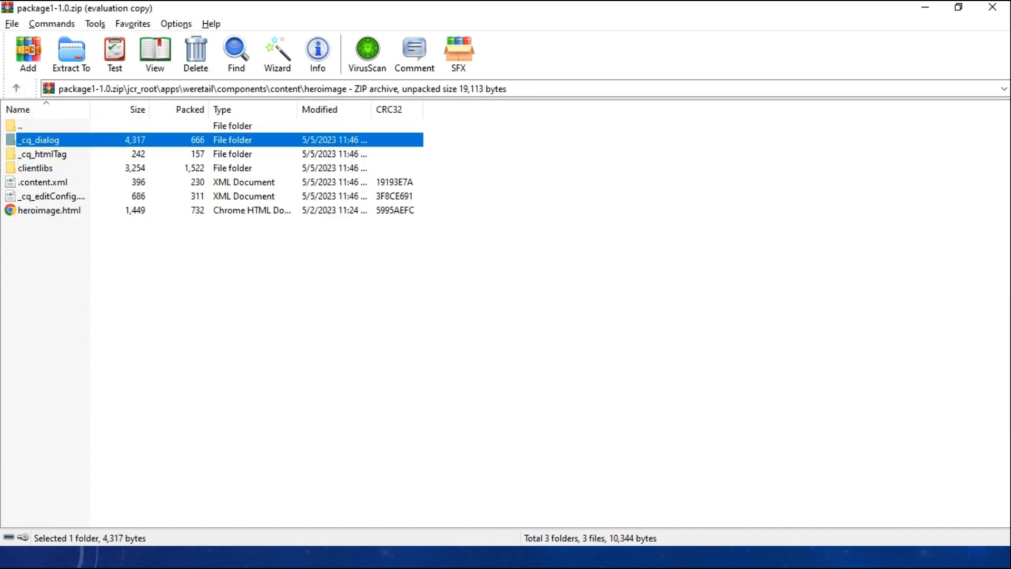
{"action": "left_click", "coordinate": [48, 140]}
{"action": "double_click", "coordinate": [47, 140]}
{"action": "double_click", "coordinate": [79, 140]}
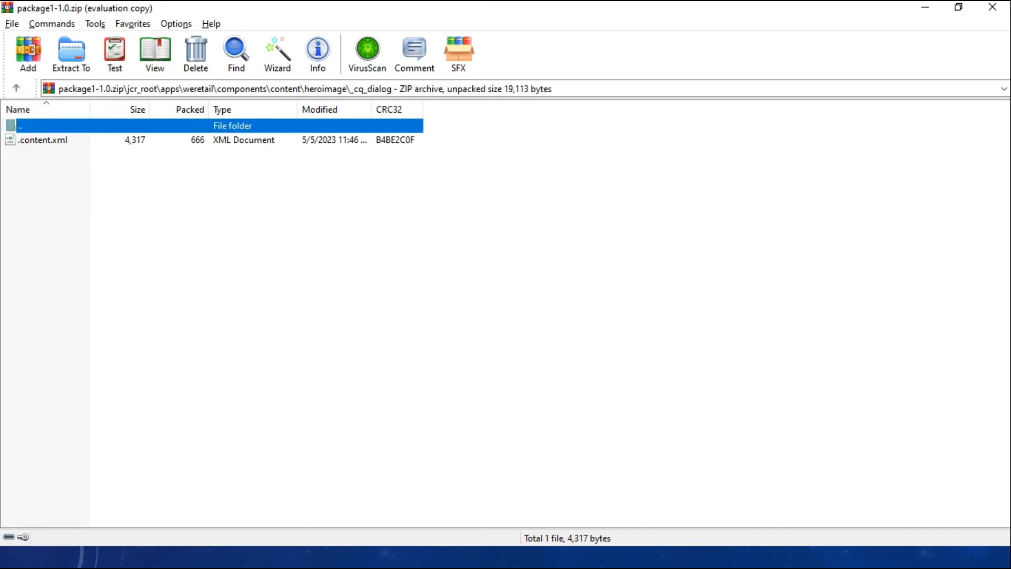
Open the _cq_dialog folder's .content.xml file and inspect its XML structure, collapsing and expanding the columns and content nodes
{"action": "left_click", "coordinate": [48, 140]}
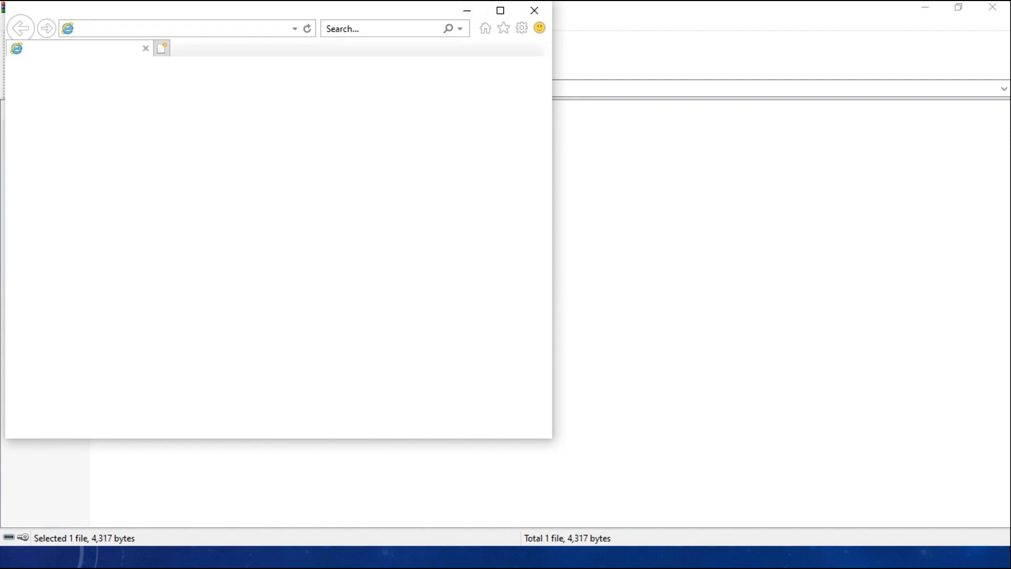
{"action": "left_click_drag", "start_coordinate": [390, 7], "coordinate": [645, 33]}
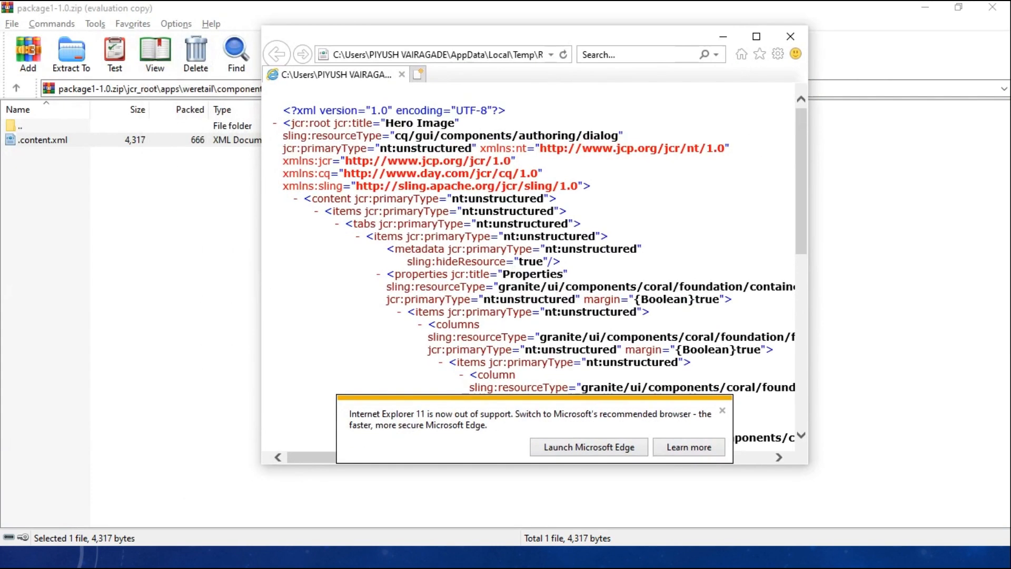
{"action": "left_click", "coordinate": [757, 36]}
{"action": "left_click", "coordinate": [159, 235]}
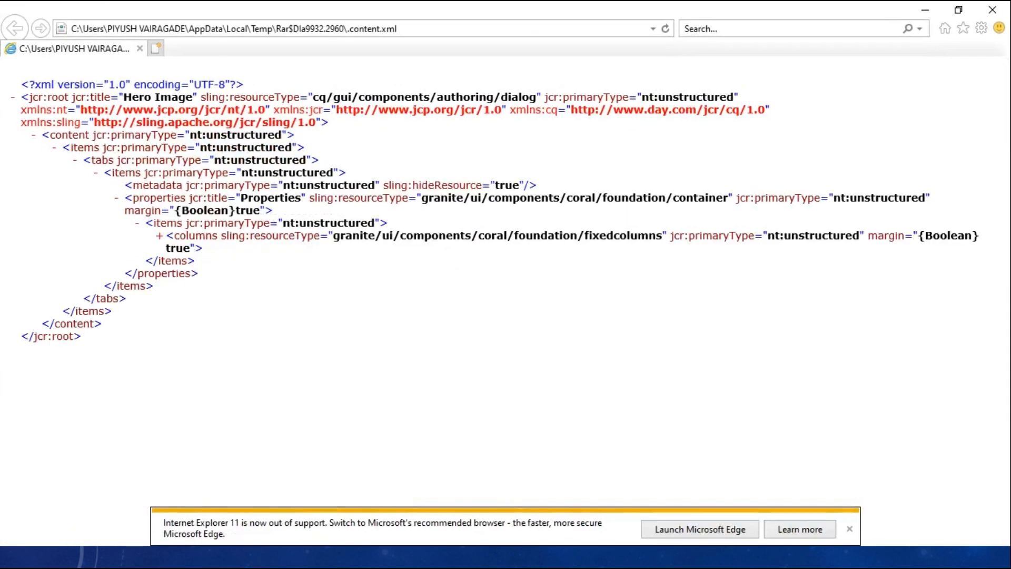
{"action": "left_click", "coordinate": [35, 135]}
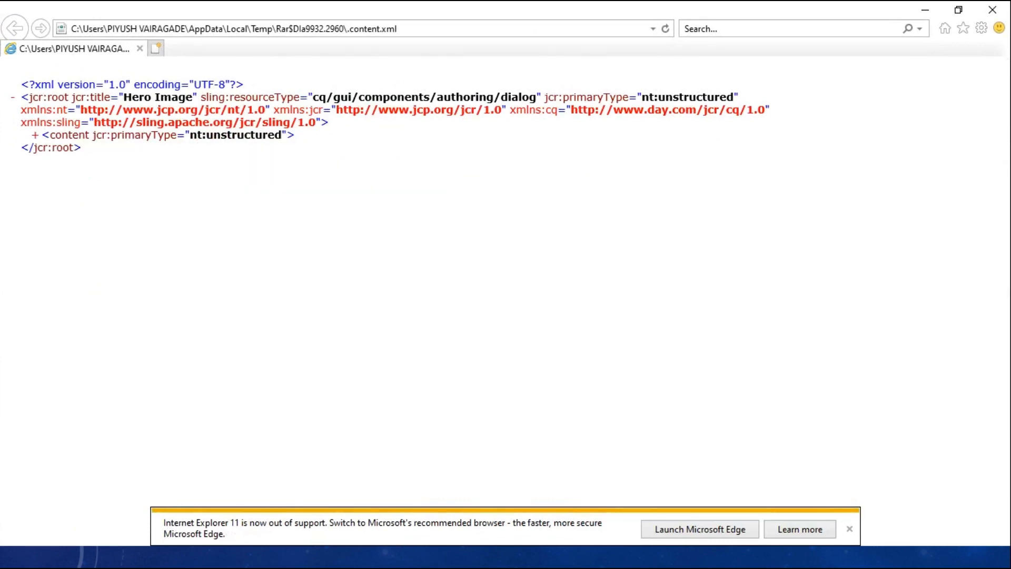
{"action": "left_click", "coordinate": [35, 135]}
Copy the dialog XML into a new Notepad document for review, and close it without saving
{"action": "left_click_drag", "start_coordinate": [20, 84], "coordinate": [81, 340]}
{"action": "key", "text": "ctrl+c"}
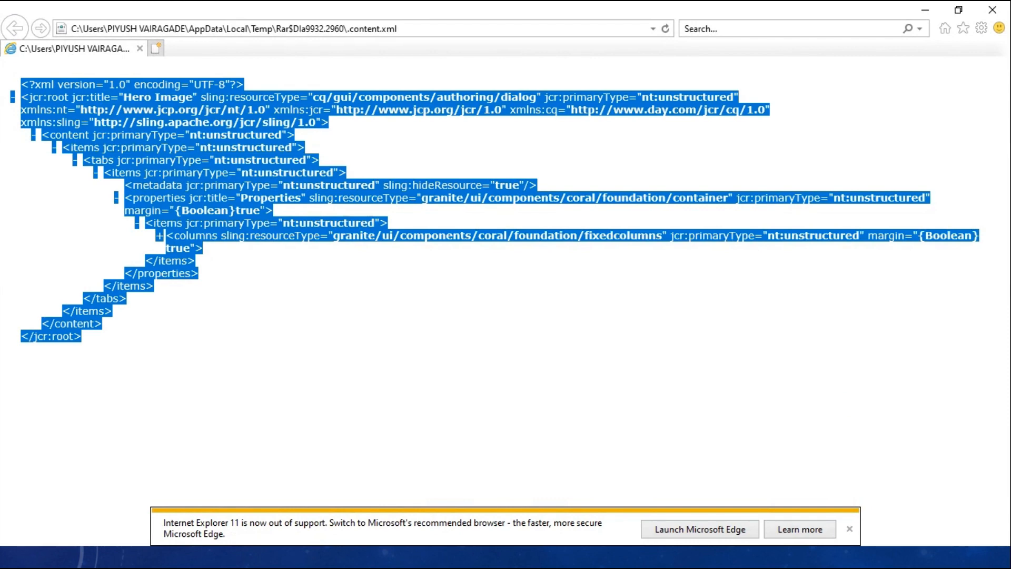
{"action": "key", "text": "super+r"}
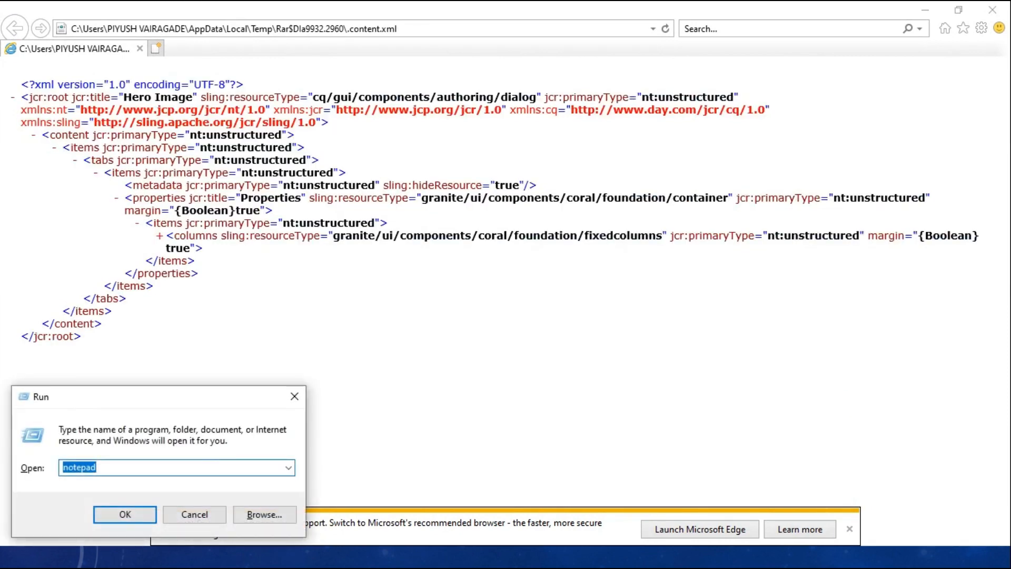
{"action": "key", "text": "Return"}
{"action": "key", "text": "ctrl+v"}
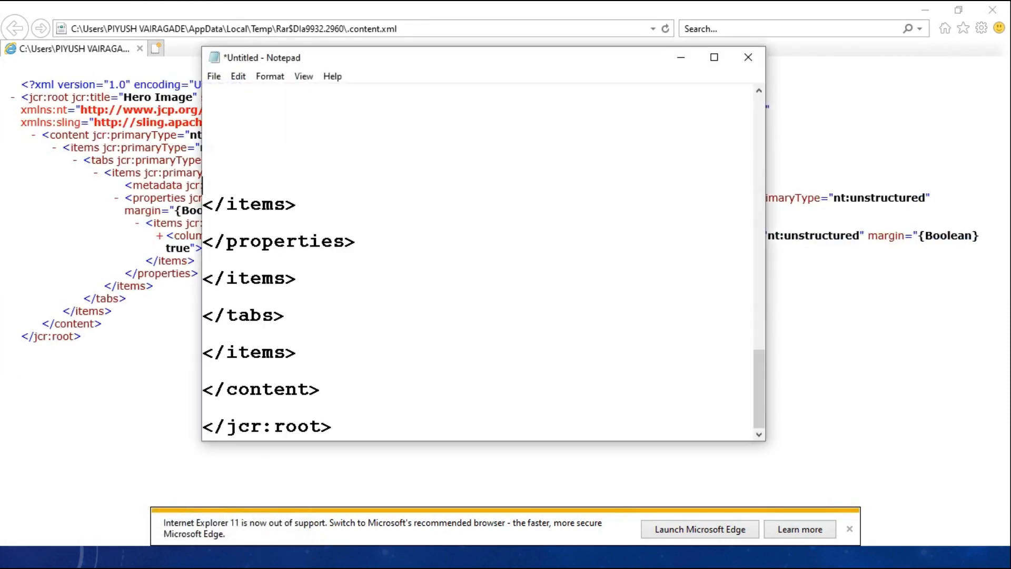
{"action": "scroll", "coordinate": [483, 262], "scroll_direction": "up", "scroll_amount": 6}
{"action": "scroll", "coordinate": [483, 261], "scroll_direction": "down", "scroll_amount": 6}
{"action": "scroll", "coordinate": [483, 262], "scroll_direction": "up", "scroll_amount": 18}
{"action": "left_click", "coordinate": [749, 58]}
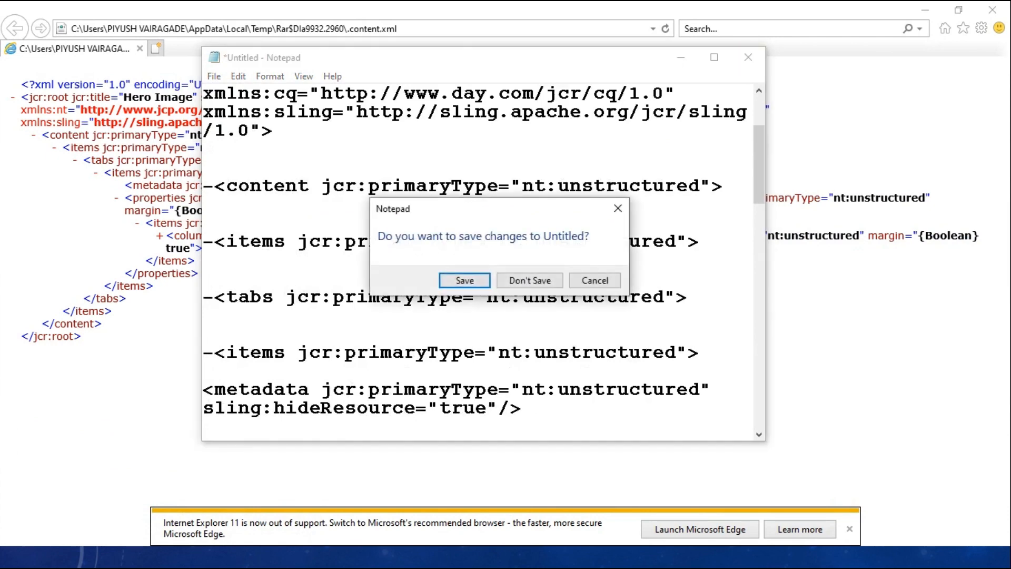
{"action": "left_click", "coordinate": [530, 281]}
{"action": "left_click", "coordinate": [993, 10]}
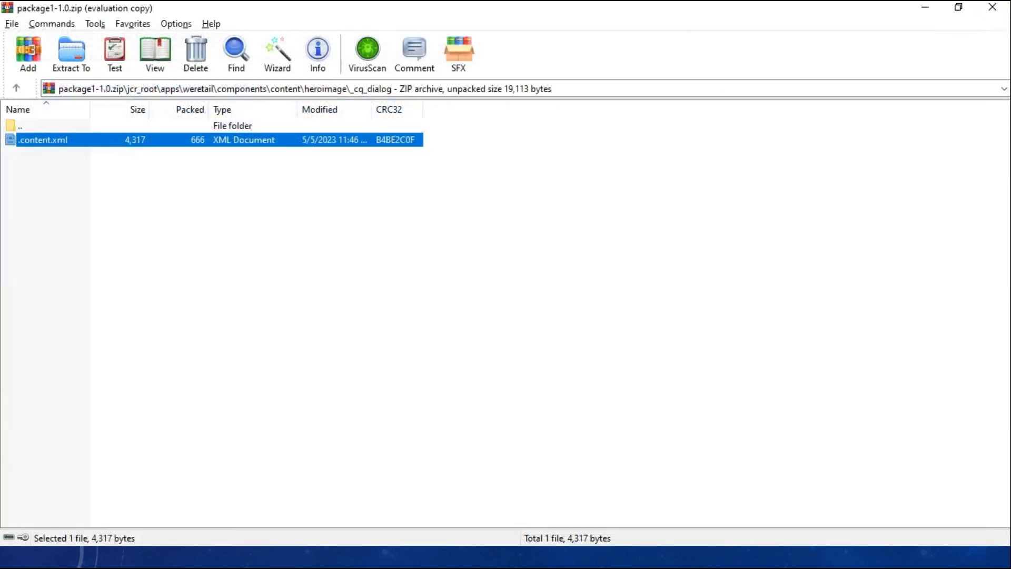
Reopen .content.xml from the archive, examine the full dialog XML including its field definitions, and close it
{"action": "right_click", "coordinate": [108, 139]}
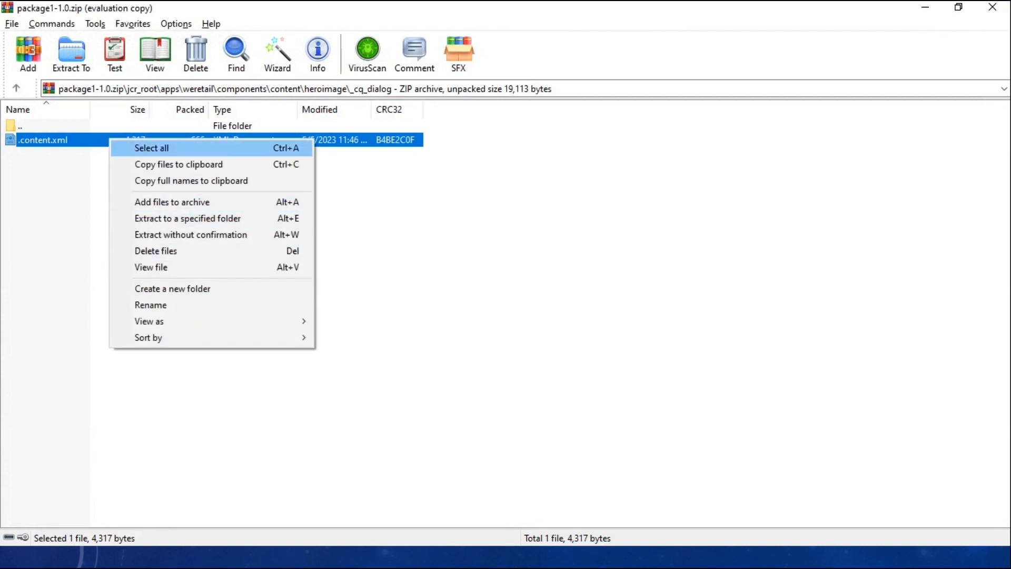
{"action": "key", "text": "Escape"}
{"action": "key", "text": "Return"}
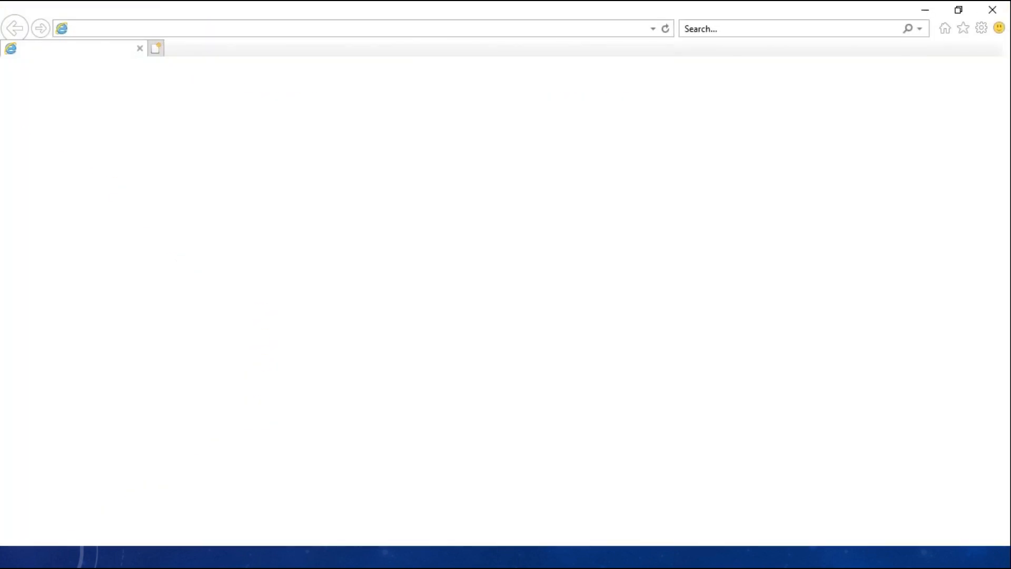
{"action": "left_click_drag", "start_coordinate": [21, 84], "coordinate": [158, 550]}
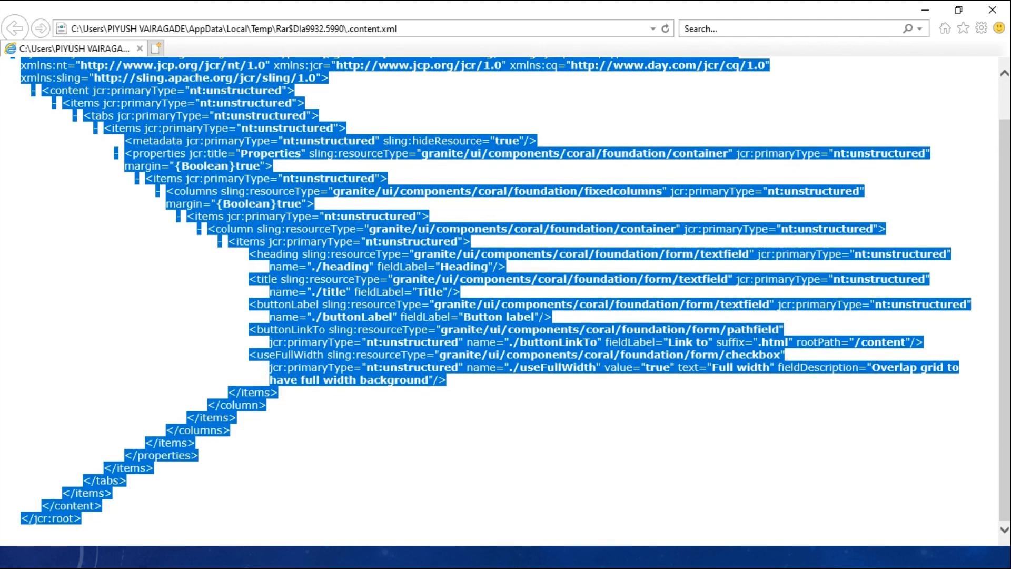
{"action": "scroll", "coordinate": [467, 319], "scroll_direction": "up", "scroll_amount": 1}
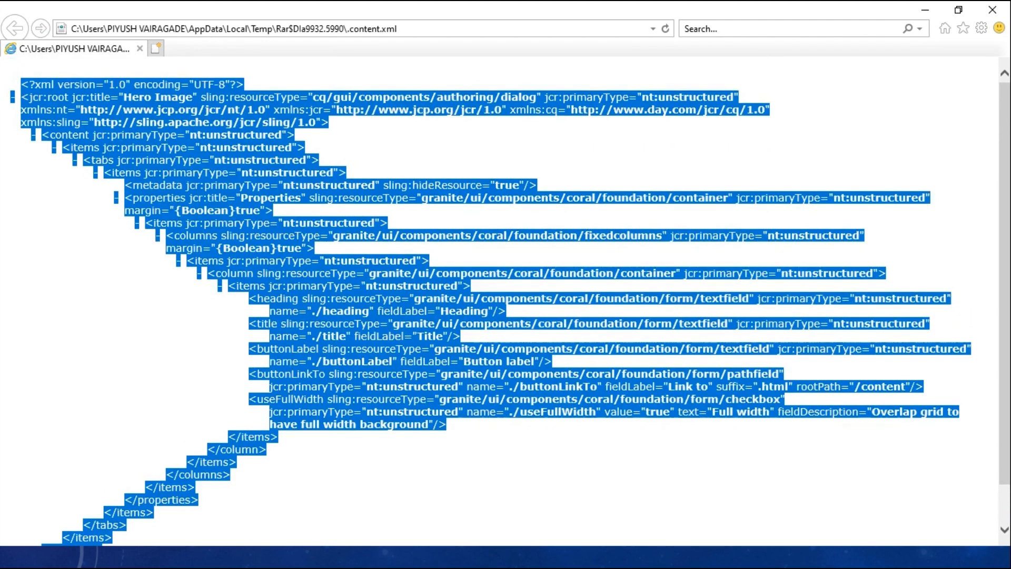
{"action": "left_click", "coordinate": [466, 319]}
{"action": "key", "text": "ctrl+a"}
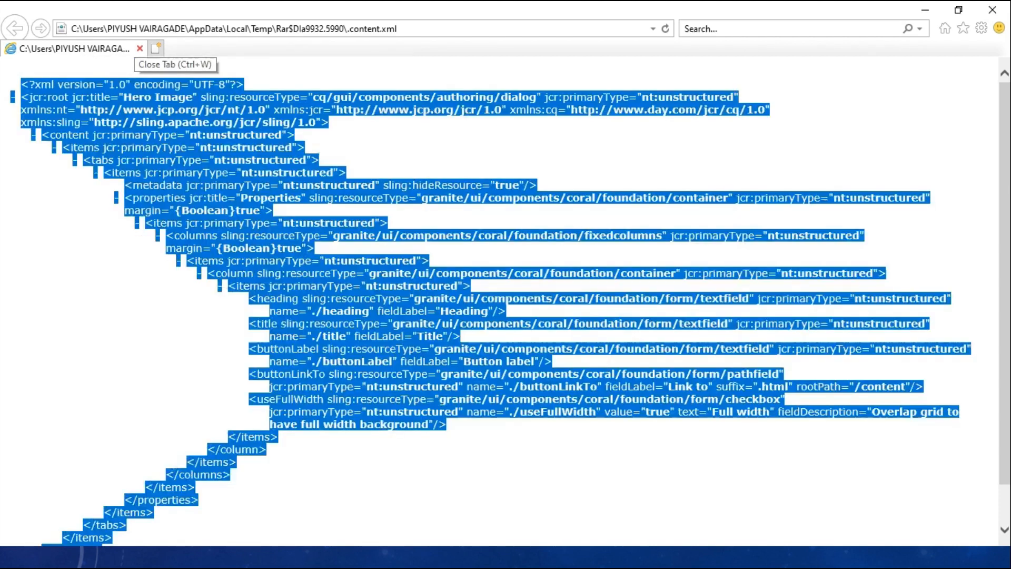
{"action": "left_click", "coordinate": [140, 49]}
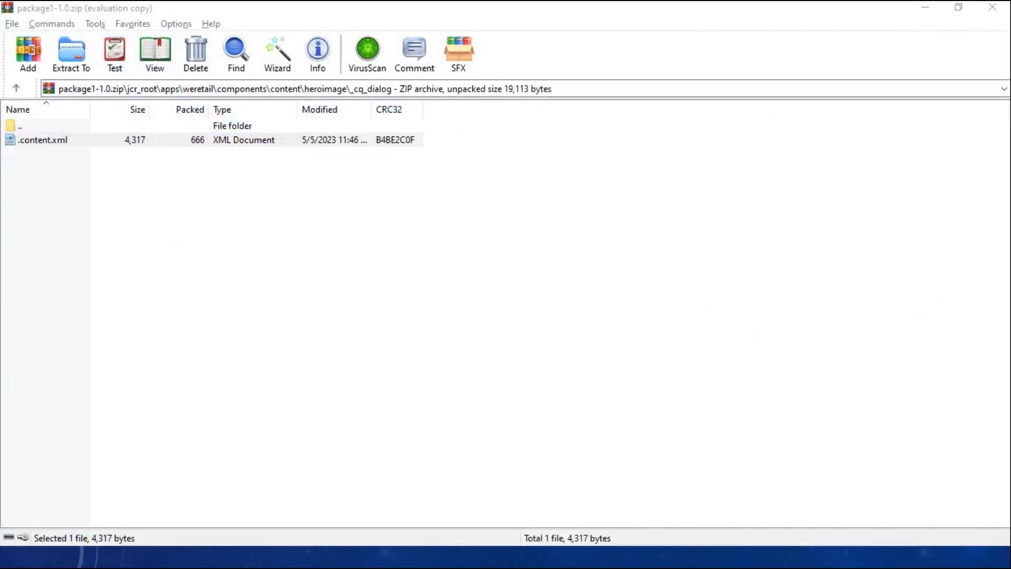
Go up to the archive's heroimage folder, and switch to CRXDE Lite in the browser
{"action": "left_click", "coordinate": [16, 88]}
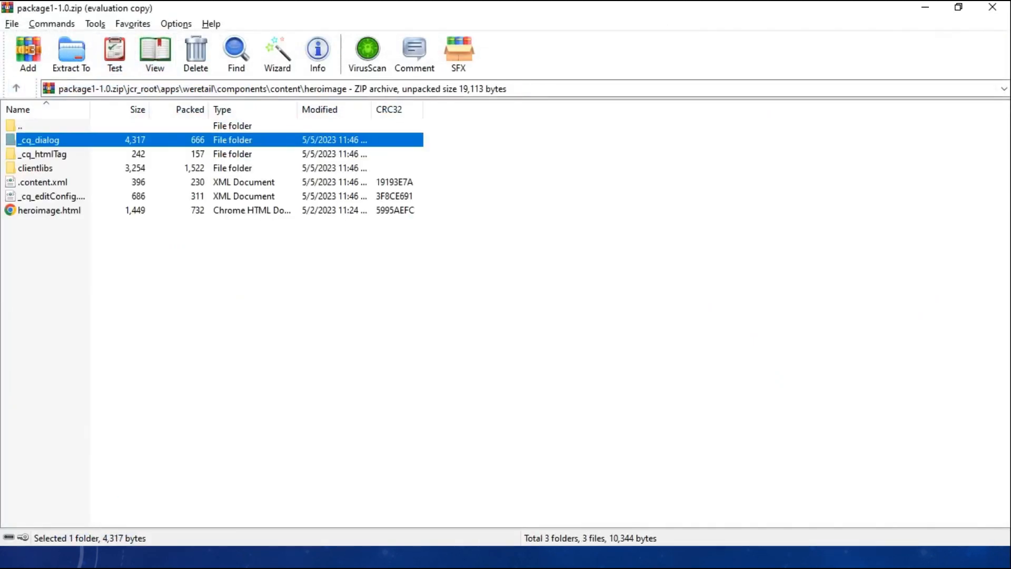
{"action": "key", "text": "alt+Tab"}
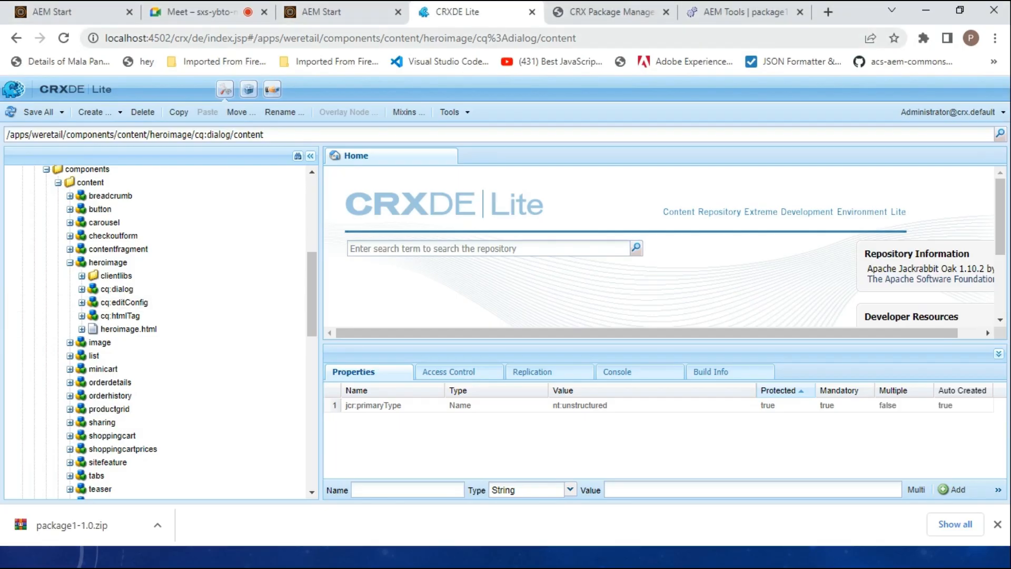
{"action": "left_click", "coordinate": [611, 12]}
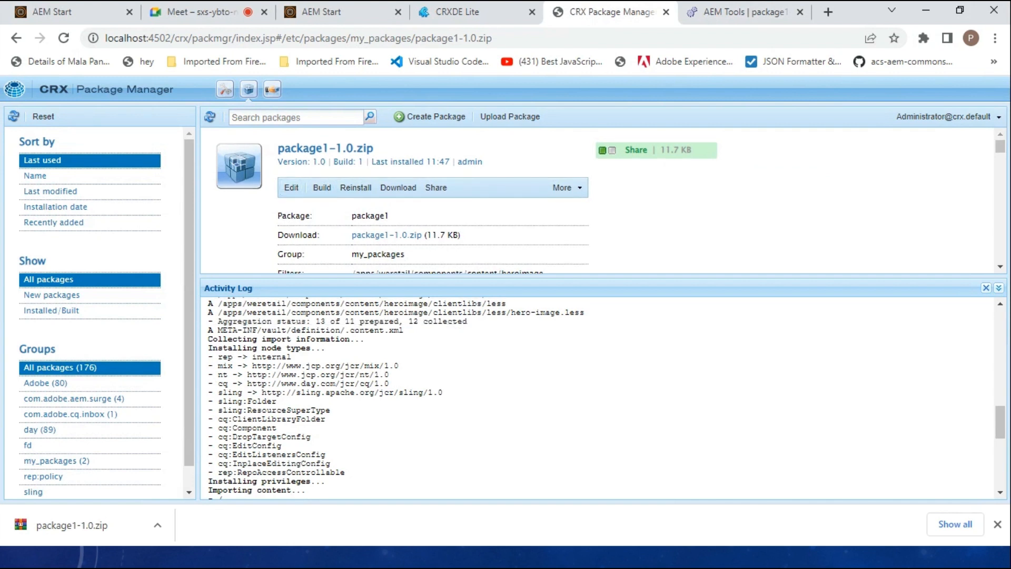
{"action": "left_click", "coordinate": [464, 12]}
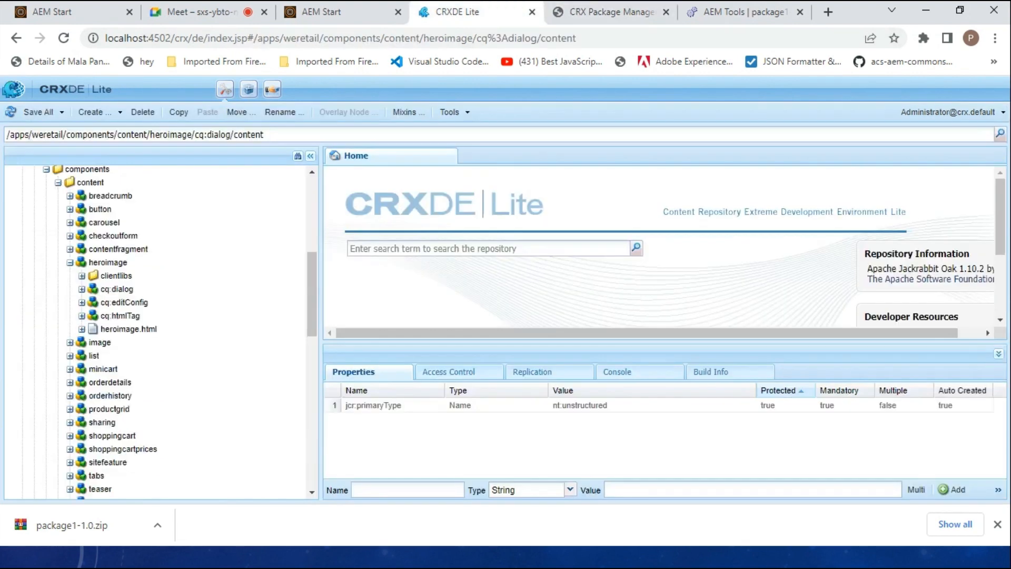
Collapse the weretail folder and review the component list under /apps/surge/components in the repository tree
{"action": "scroll", "coordinate": [116, 343], "scroll_direction": "up", "scroll_amount": 5}
{"action": "left_click", "coordinate": [34, 439]}
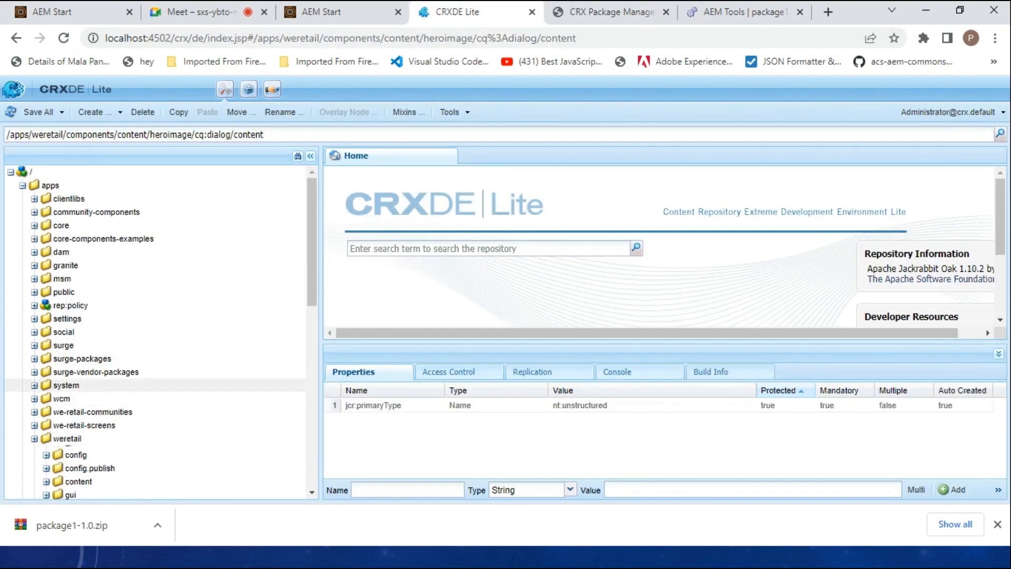
{"action": "left_click", "coordinate": [34, 345]}
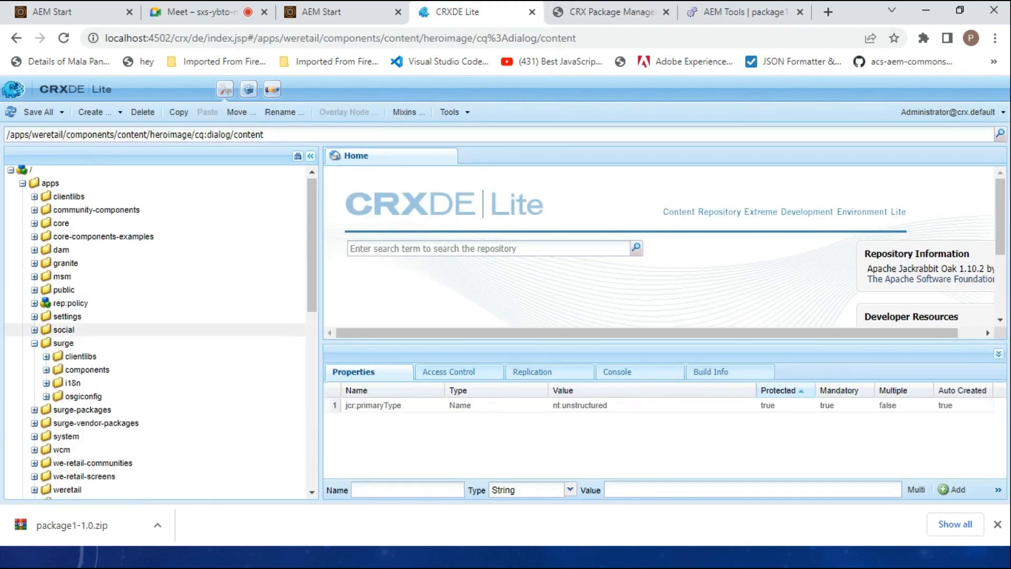
{"action": "scroll", "coordinate": [79, 264], "scroll_direction": "down", "scroll_amount": 3}
{"action": "left_click", "coordinate": [87, 224]}
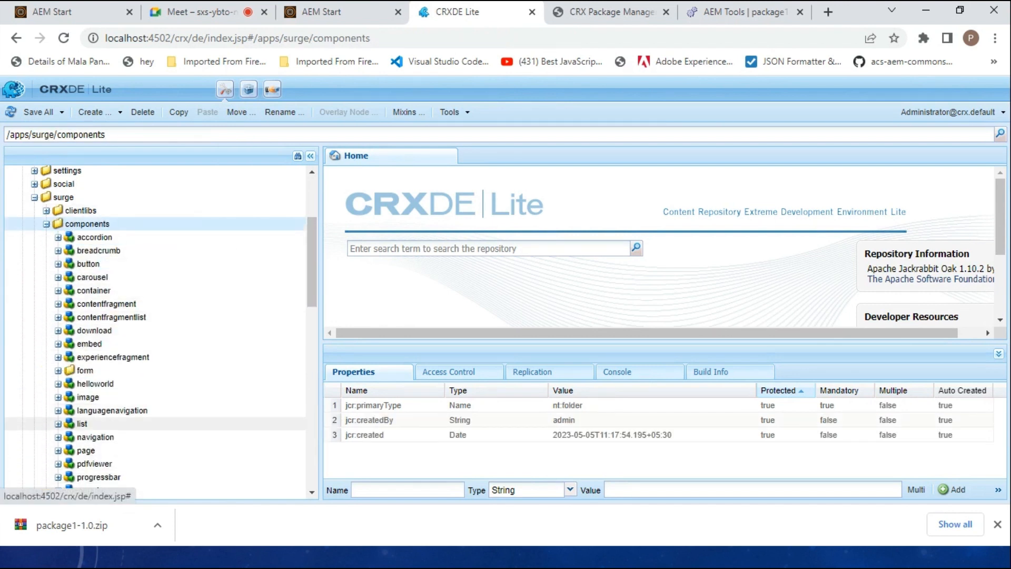
{"action": "scroll", "coordinate": [158, 416], "scroll_direction": "down", "scroll_amount": 3}
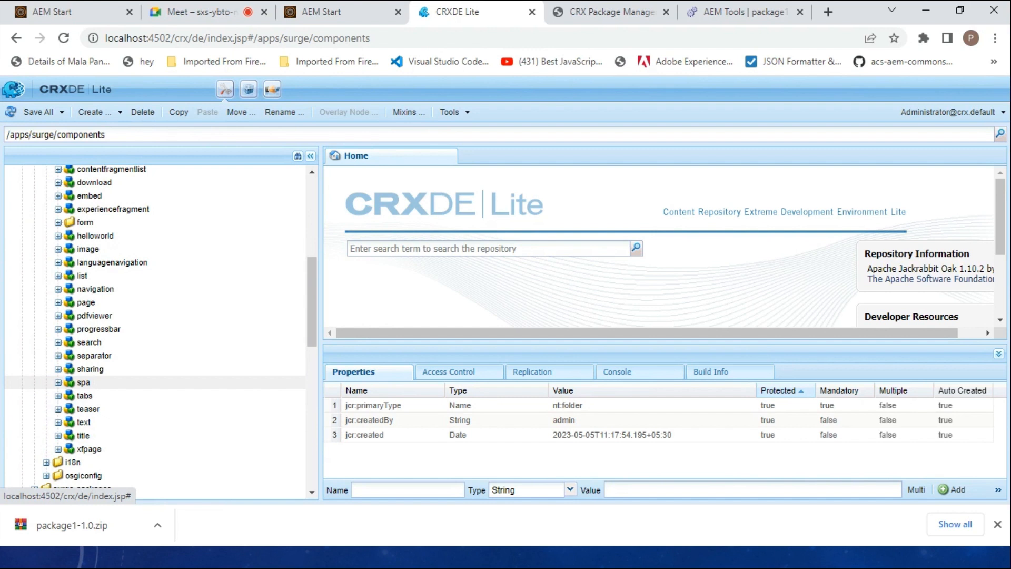
{"action": "scroll", "coordinate": [158, 382], "scroll_direction": "up", "scroll_amount": 3}
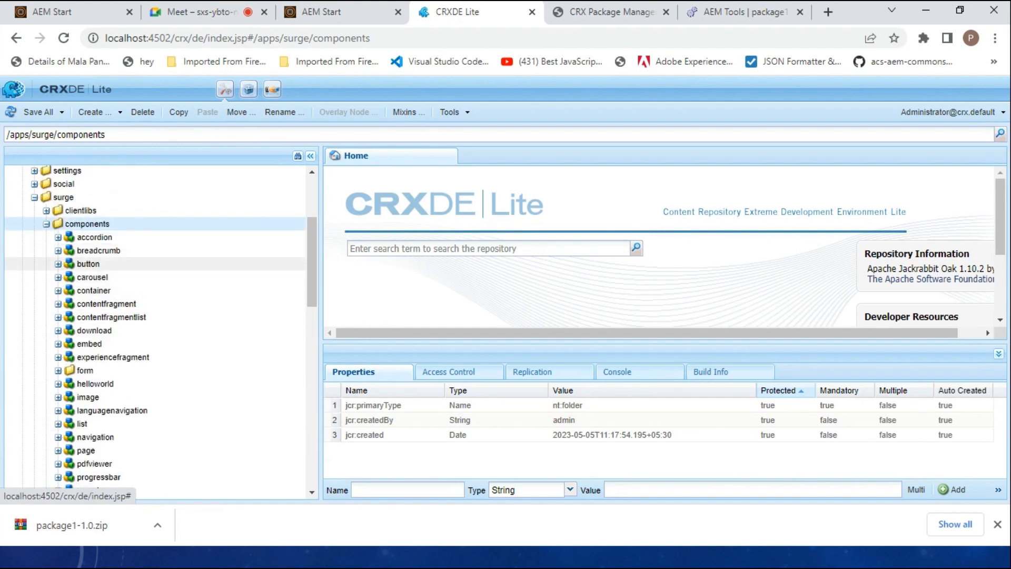
{"action": "scroll", "coordinate": [158, 263], "scroll_direction": "down", "scroll_amount": 3}
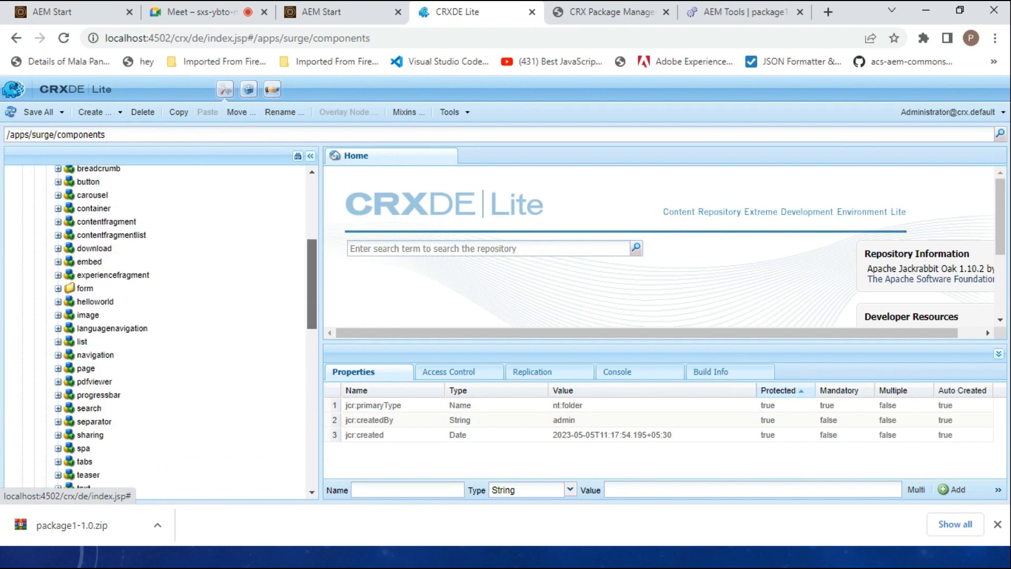
{"action": "scroll", "coordinate": [159, 264], "scroll_direction": "up", "scroll_amount": 2}
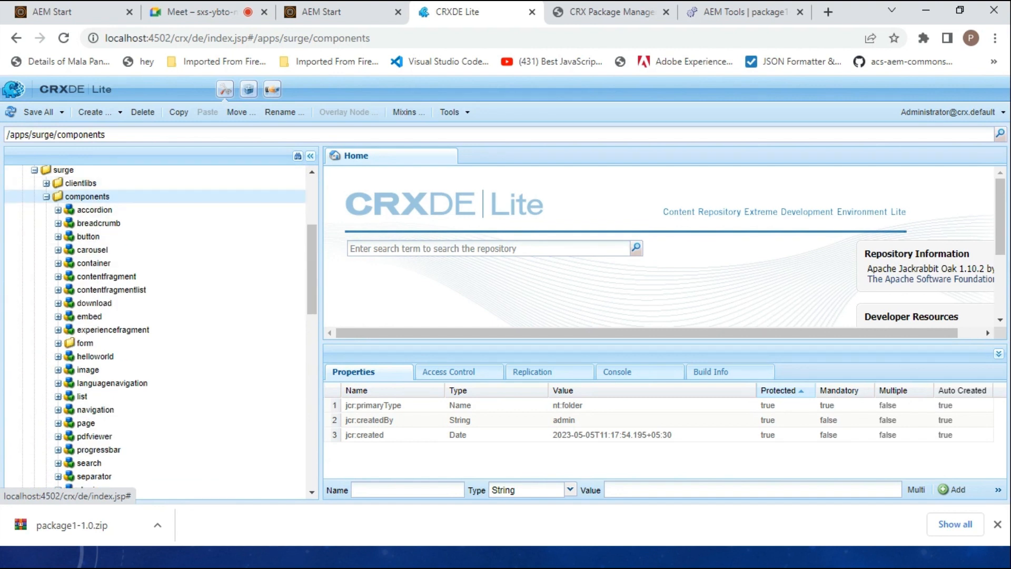
{"action": "right_click", "coordinate": [66, 201]}
{"action": "mouse_move", "coordinate": [105, 254]}
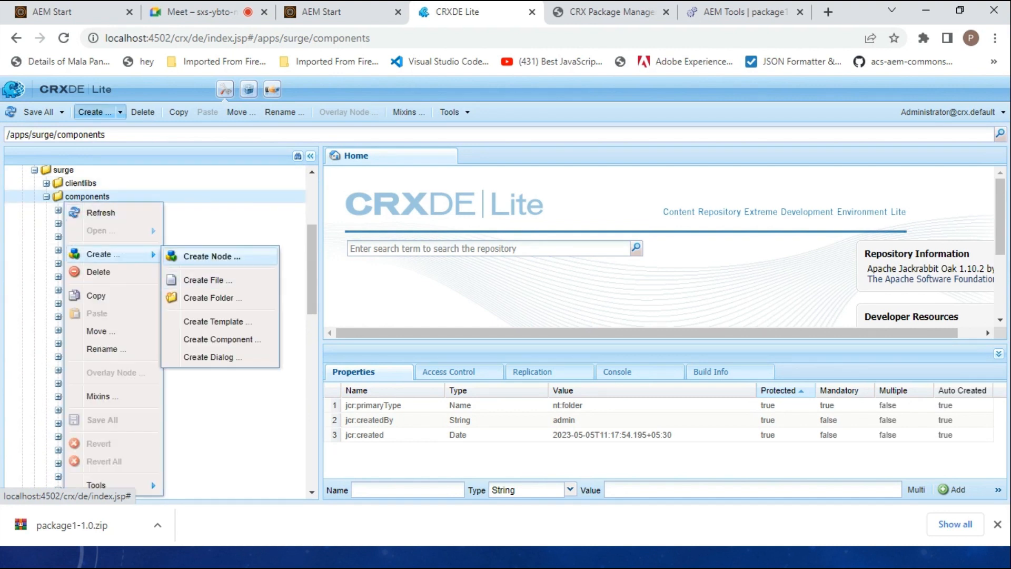
{"action": "left_click", "coordinate": [219, 339]}
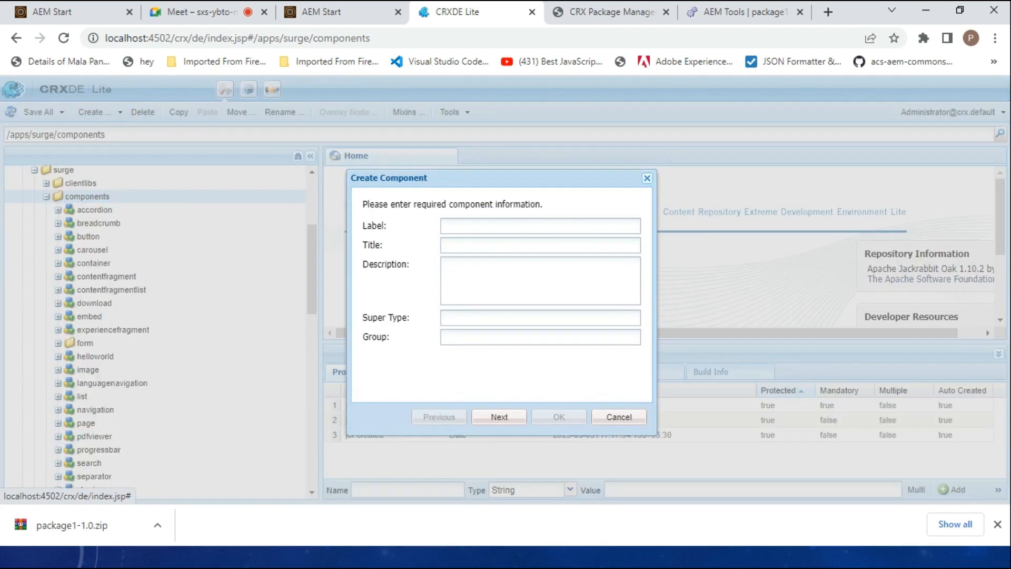
{"action": "left_click", "coordinate": [647, 178]}
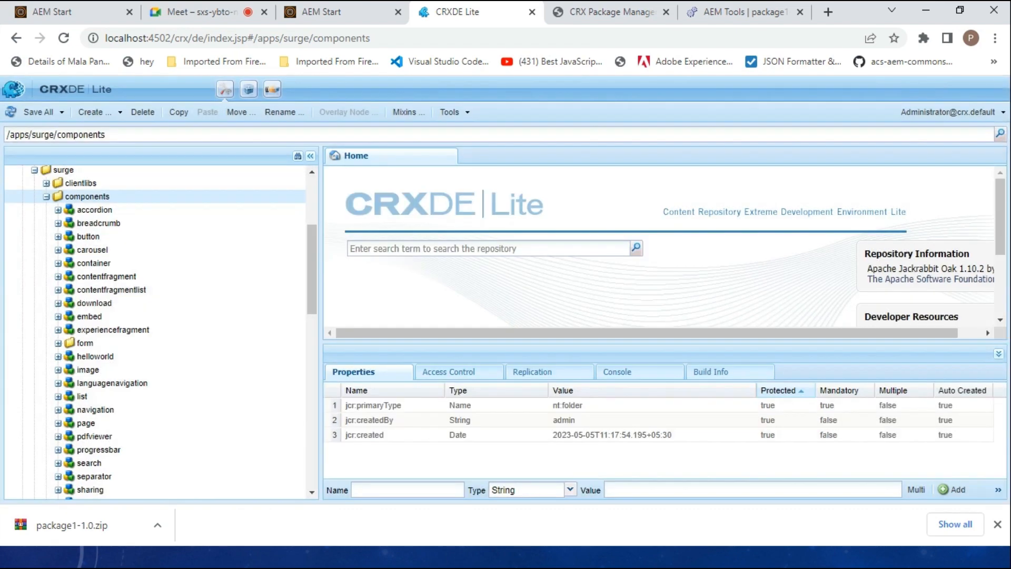
Start a component under surge/components with label "textcomponents", title "Text Components" and description "this is description", and cancel its creation
{"action": "right_click", "coordinate": [65, 200]}
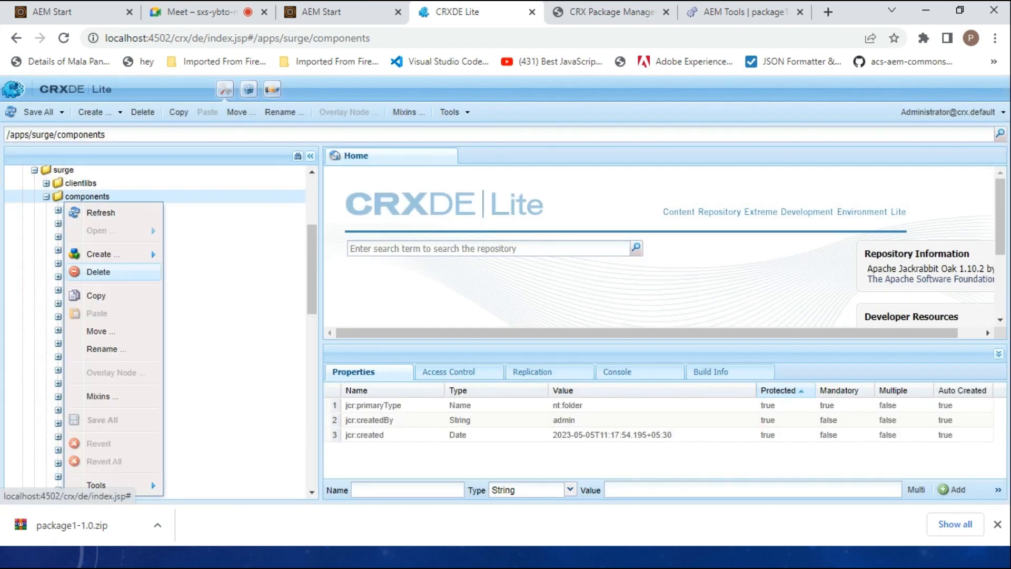
{"action": "mouse_move", "coordinate": [106, 254]}
{"action": "left_click", "coordinate": [219, 339]}
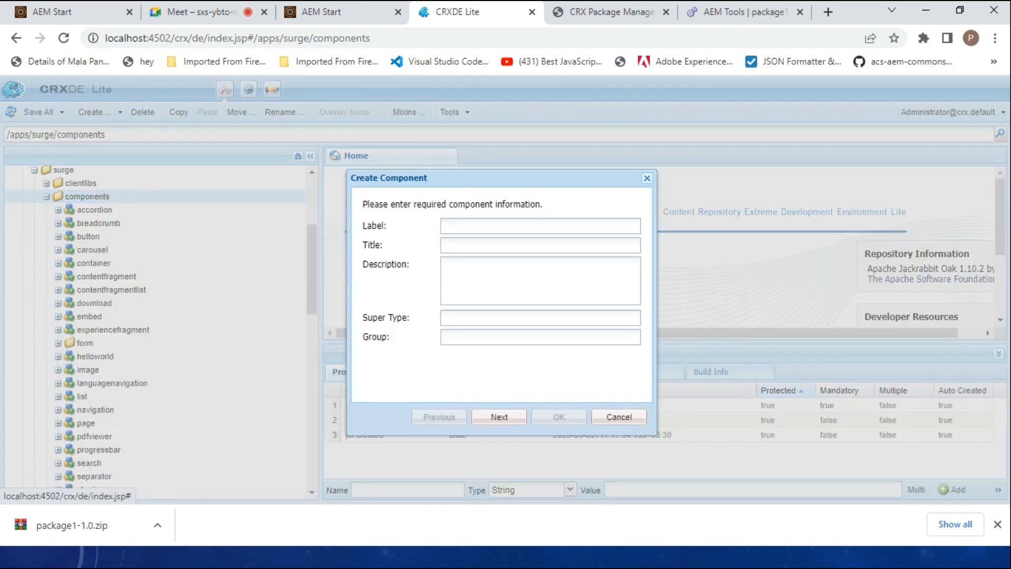
{"action": "type", "text": "test"}
{"action": "key", "text": "BackSpace"}
{"action": "key", "text": "BackSpace"}
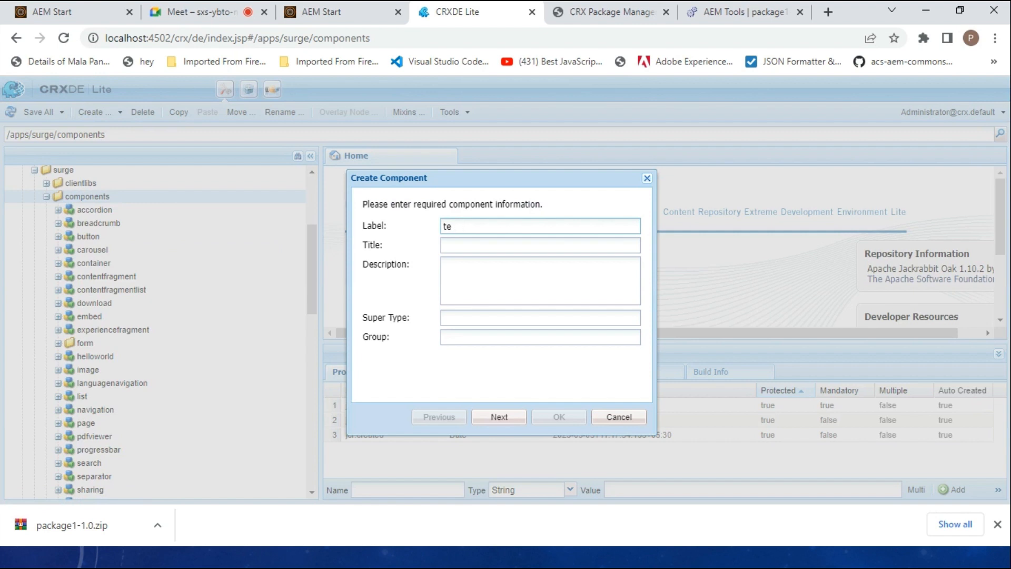
{"action": "type", "text": "xtcomponents"}
{"action": "key", "text": "Tab"}
{"action": "type", "text": "D"}
{"action": "key", "text": "BackSpace"}
{"action": "type", "text": "Text Components"}
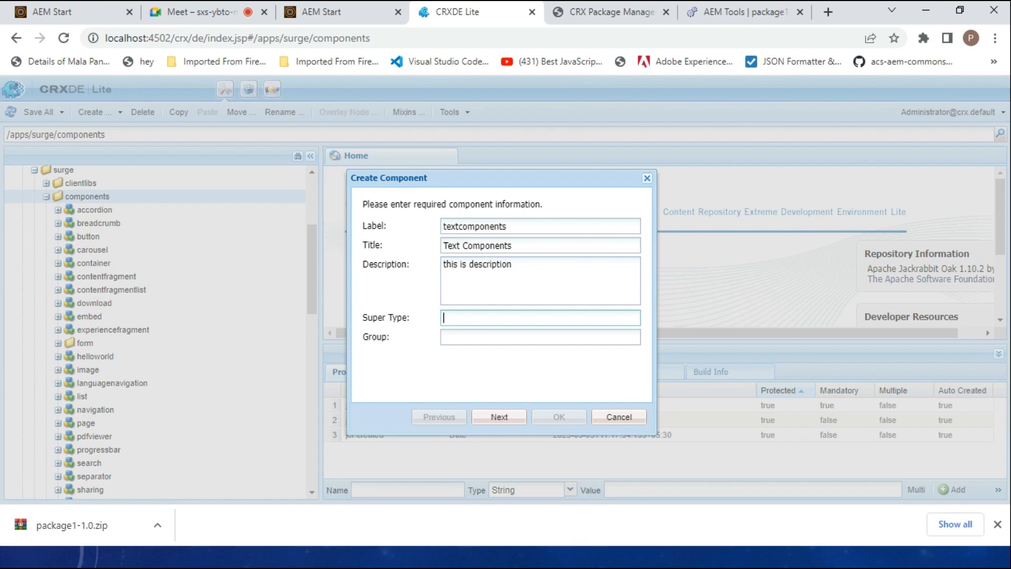
{"action": "left_click_drag", "start_coordinate": [495, 177], "coordinate": [688, 144]}
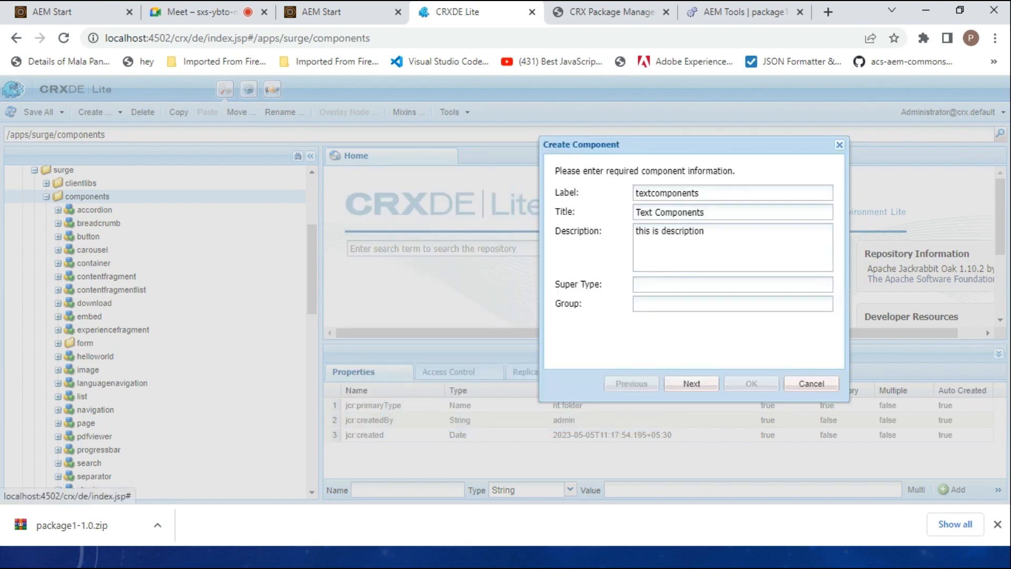
{"action": "left_click", "coordinate": [811, 383]}
{"action": "scroll", "coordinate": [156, 331], "scroll_direction": "up", "scroll_amount": 5}
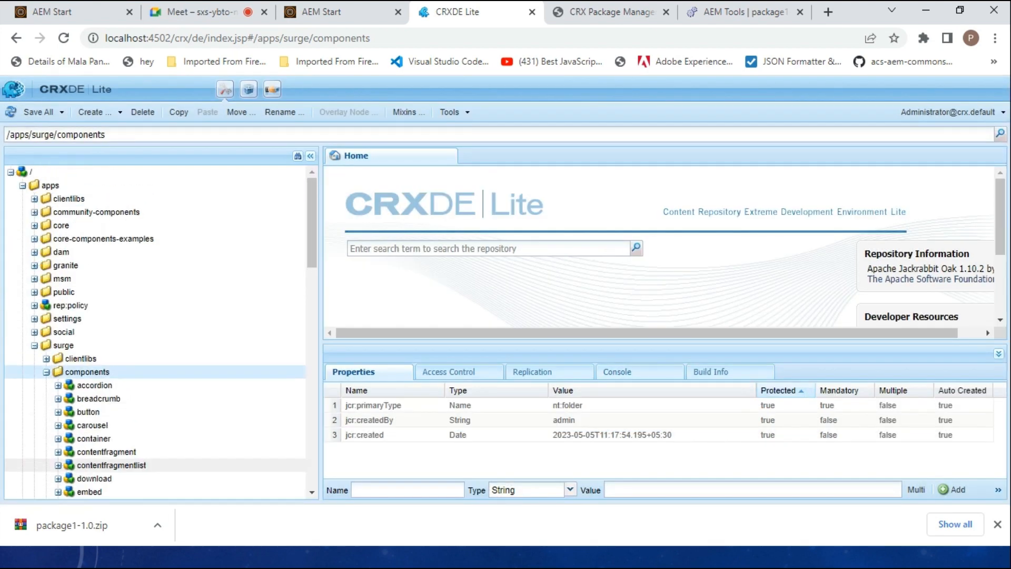
Find the v2 text component under /apps/core/wcm/components in the repository tree and copy its path
{"action": "double_click", "coordinate": [60, 225]}
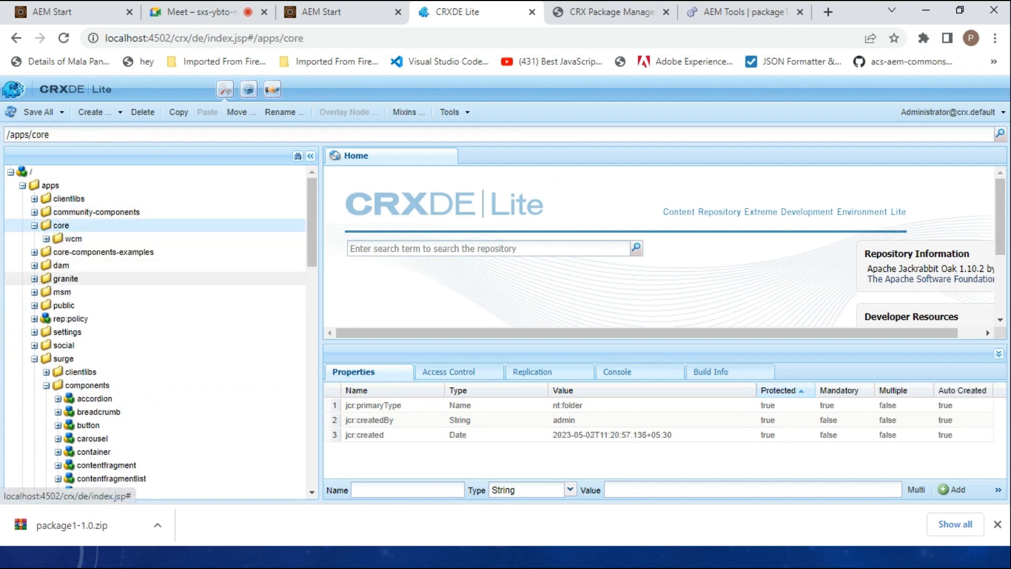
{"action": "double_click", "coordinate": [73, 238]}
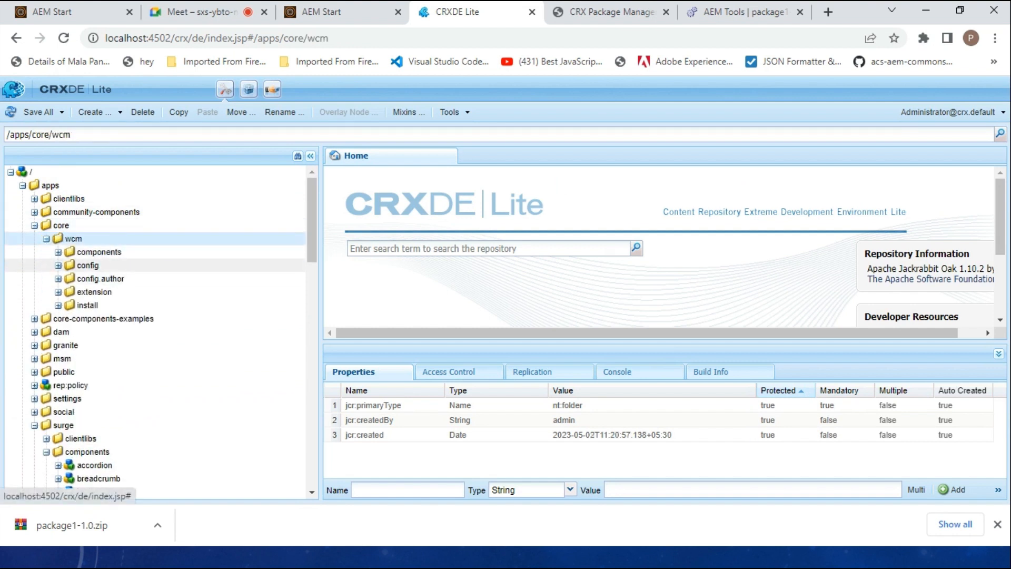
{"action": "double_click", "coordinate": [99, 253]}
{"action": "scroll", "coordinate": [117, 302], "scroll_direction": "down", "scroll_amount": 2}
{"action": "scroll", "coordinate": [117, 369], "scroll_direction": "down", "scroll_amount": 2}
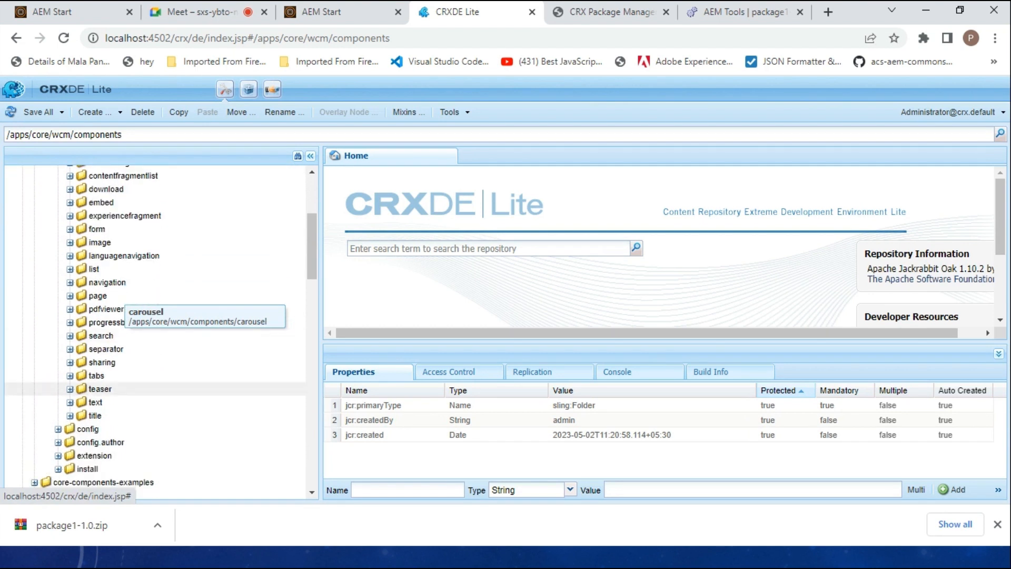
{"action": "double_click", "coordinate": [96, 403]}
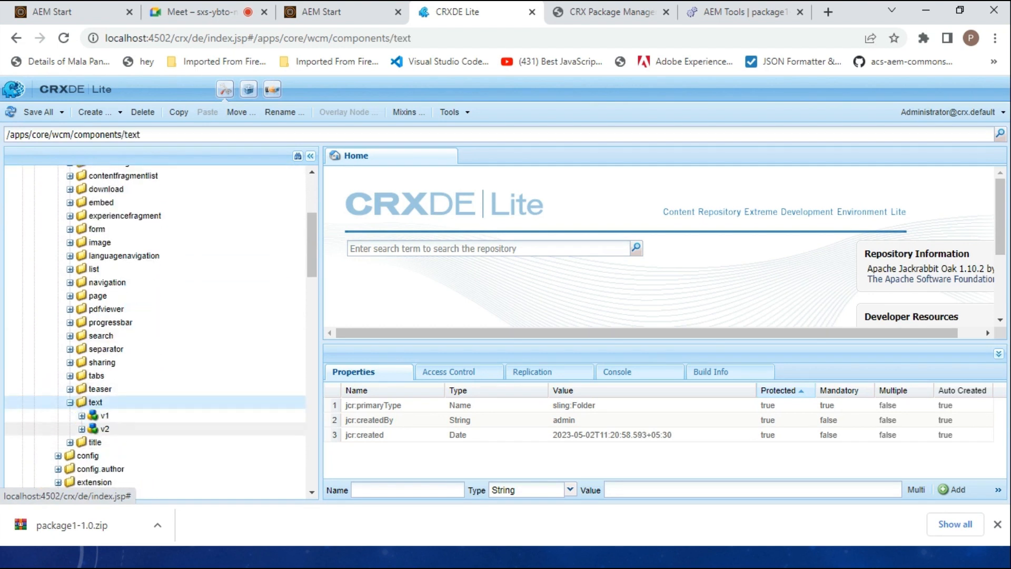
{"action": "double_click", "coordinate": [95, 442]}
{"action": "double_click", "coordinate": [105, 429]}
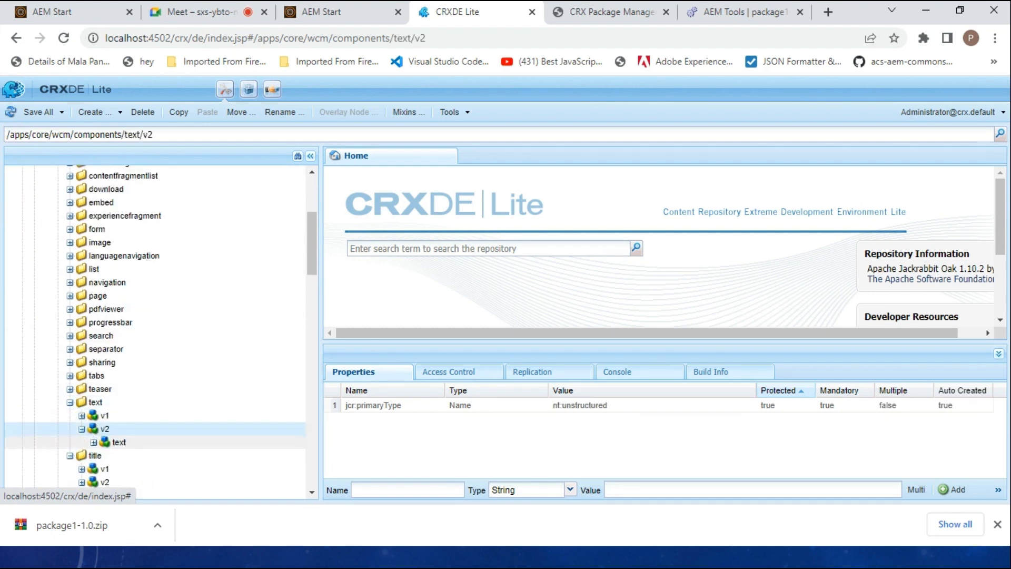
{"action": "double_click", "coordinate": [119, 442]}
{"action": "left_click", "coordinate": [131, 134]}
{"action": "key", "text": "ctrl+c"}
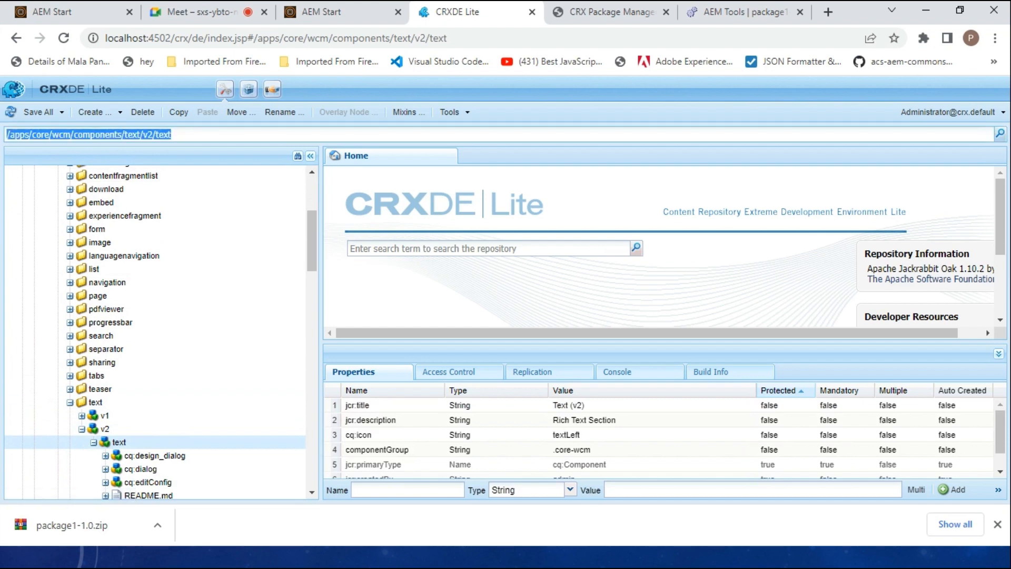
Create and save a component in surge/components: label "textcomponents", title "Text Components", description "this is description", super type /apps/core/wcm/components/text/v2/text, group "demo"
{"action": "scroll", "coordinate": [131, 309], "scroll_direction": "down", "scroll_amount": 4}
{"action": "scroll", "coordinate": [158, 332], "scroll_direction": "down", "scroll_amount": 5}
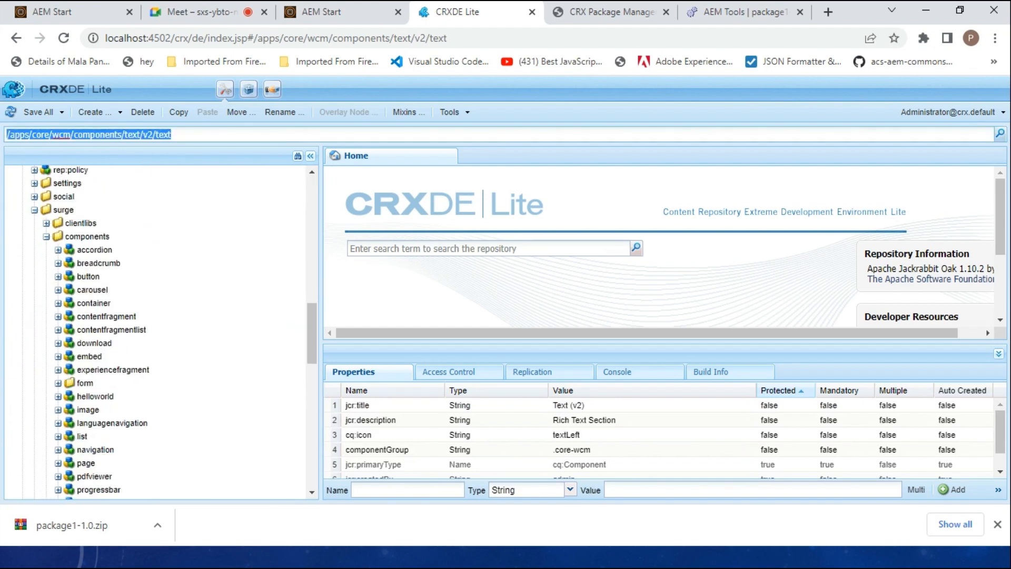
{"action": "right_click", "coordinate": [64, 230]}
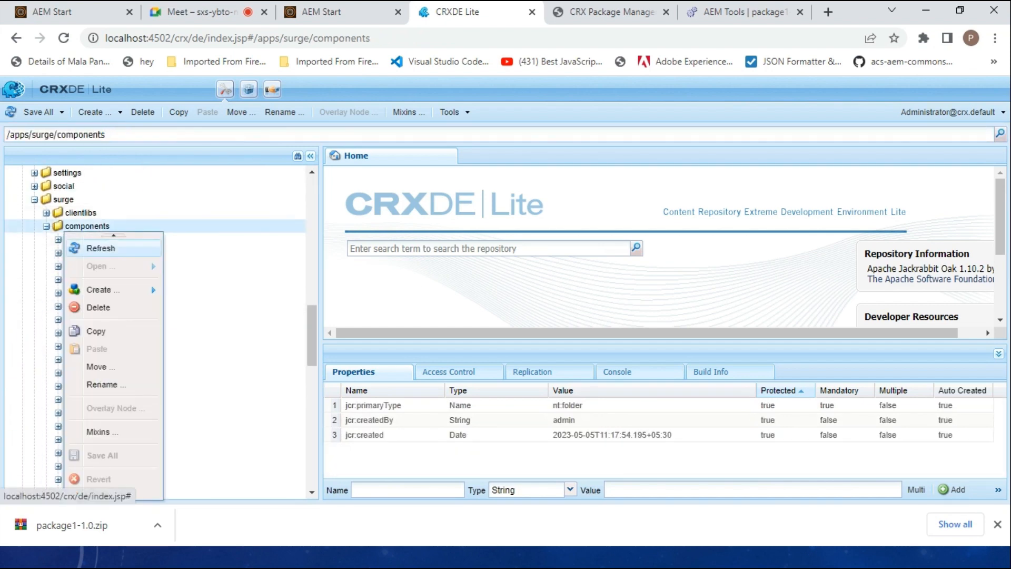
{"action": "left_click", "coordinate": [131, 226]}
{"action": "scroll", "coordinate": [132, 226], "scroll_direction": "down", "scroll_amount": 1}
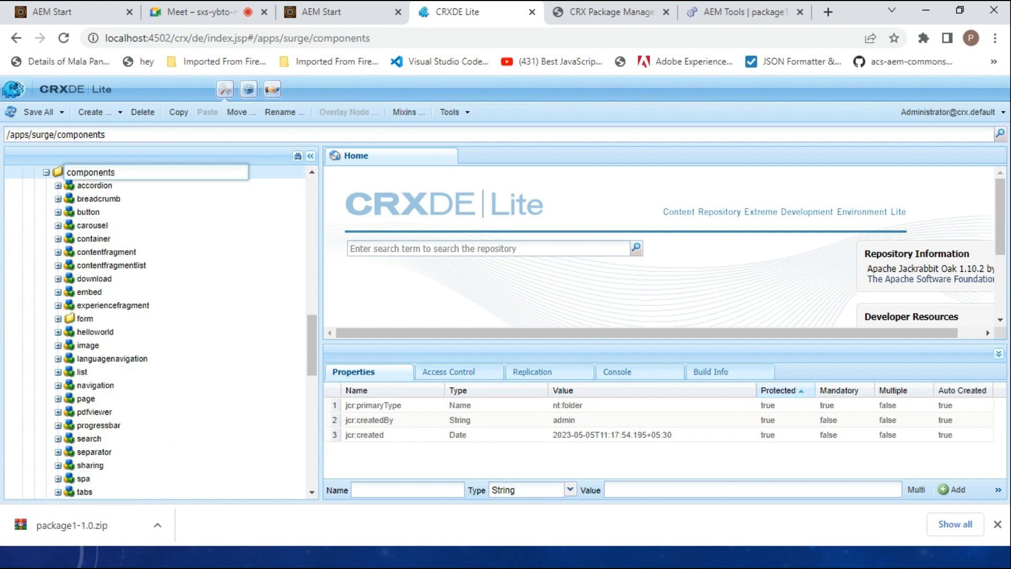
{"action": "right_click", "coordinate": [63, 178]}
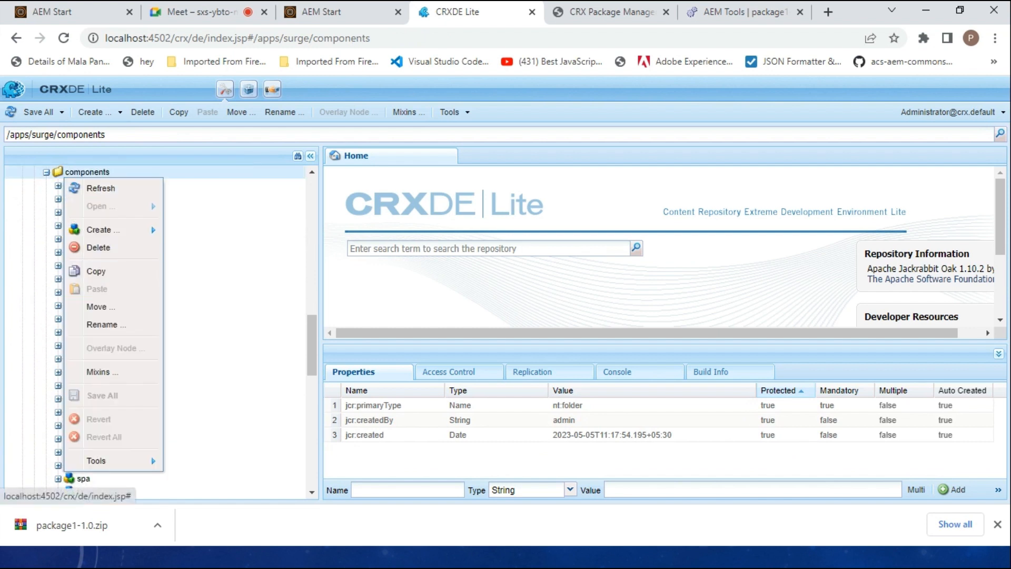
{"action": "mouse_move", "coordinate": [111, 230]}
{"action": "left_click", "coordinate": [220, 315]}
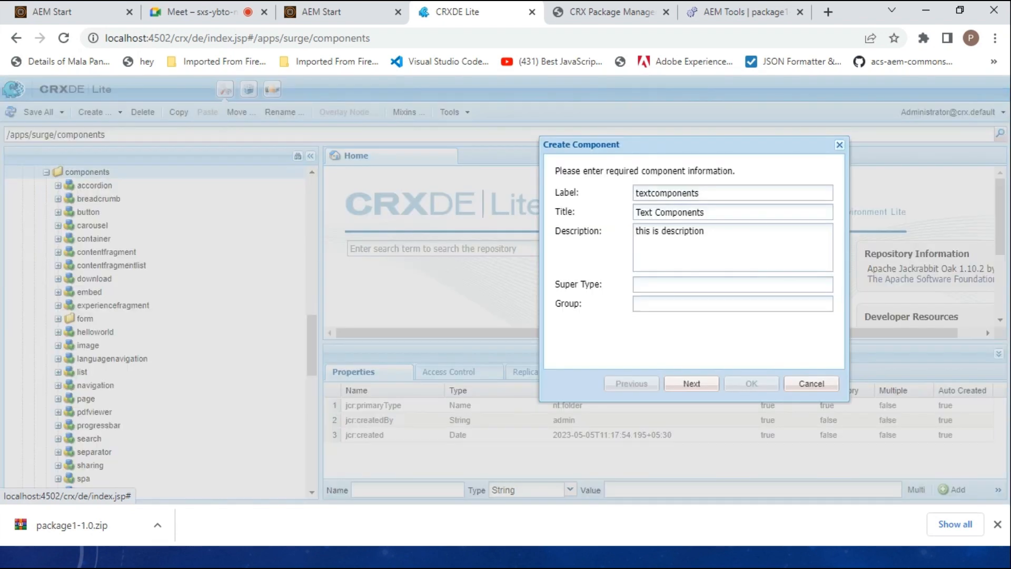
{"action": "key", "text": "ctrl+v"}
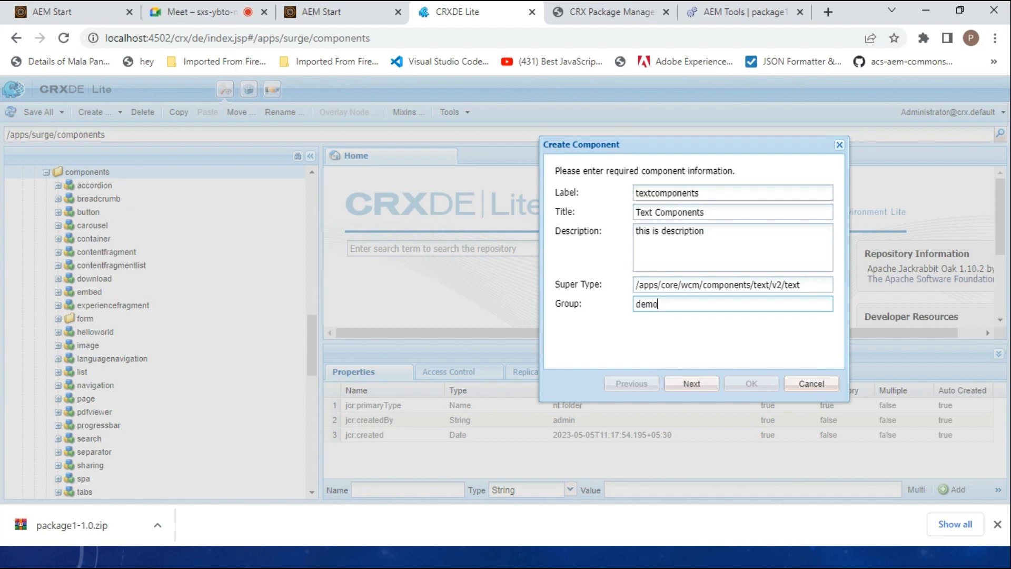
{"action": "key", "text": "Return"}
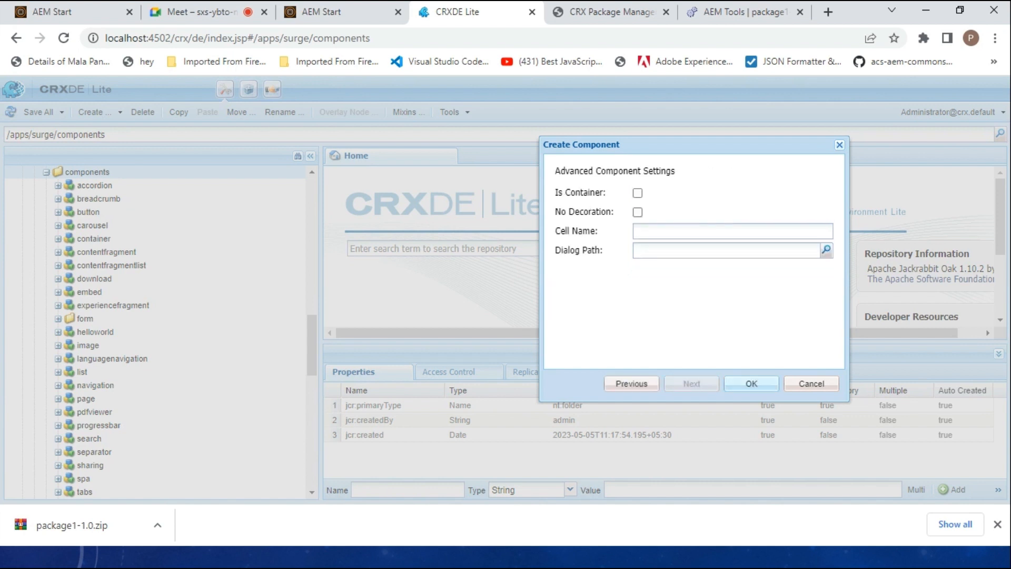
{"action": "left_click", "coordinate": [751, 383]}
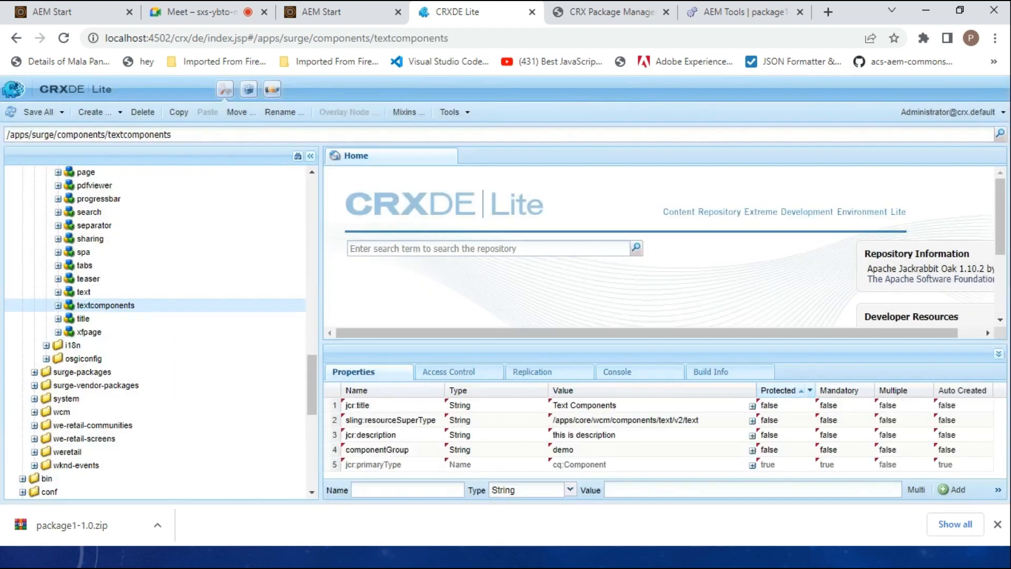
{"action": "left_click", "coordinate": [39, 112]}
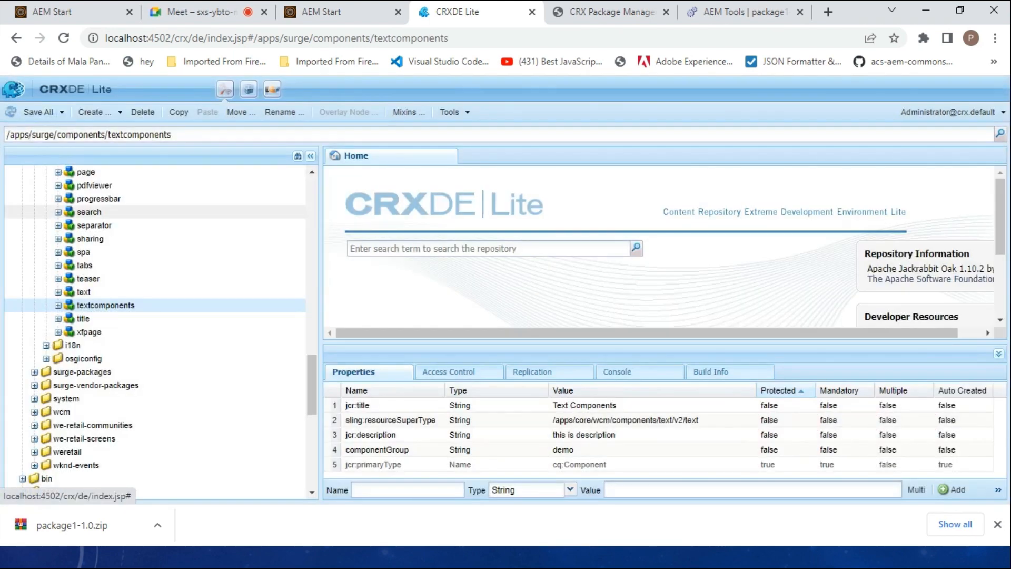
Compare the componentGroup property of surge's title component with that of textcomponents
{"action": "left_click", "coordinate": [83, 319]}
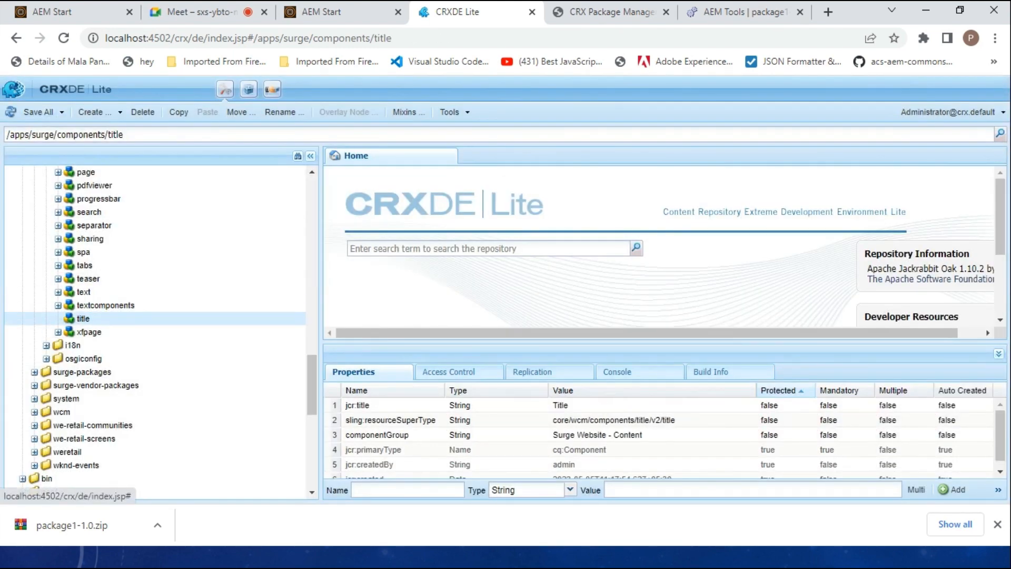
{"action": "left_click", "coordinate": [598, 435]}
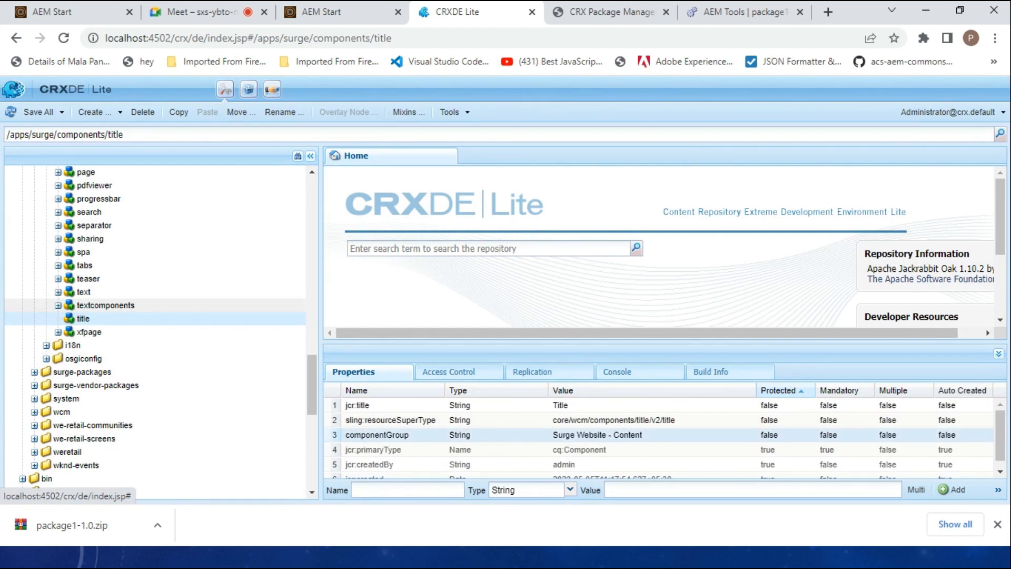
{"action": "double_click", "coordinate": [105, 306]}
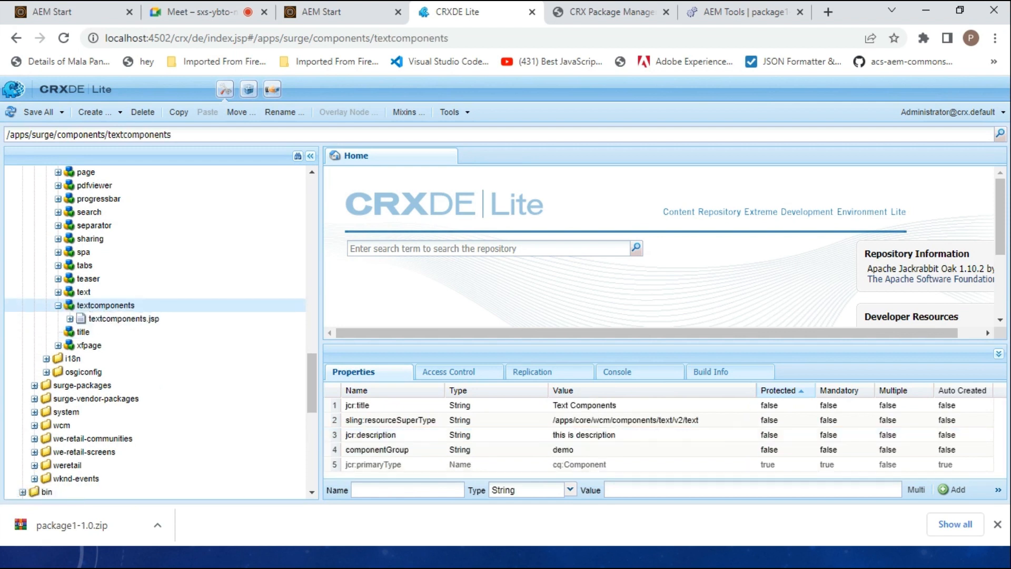
{"action": "left_click", "coordinate": [563, 450]}
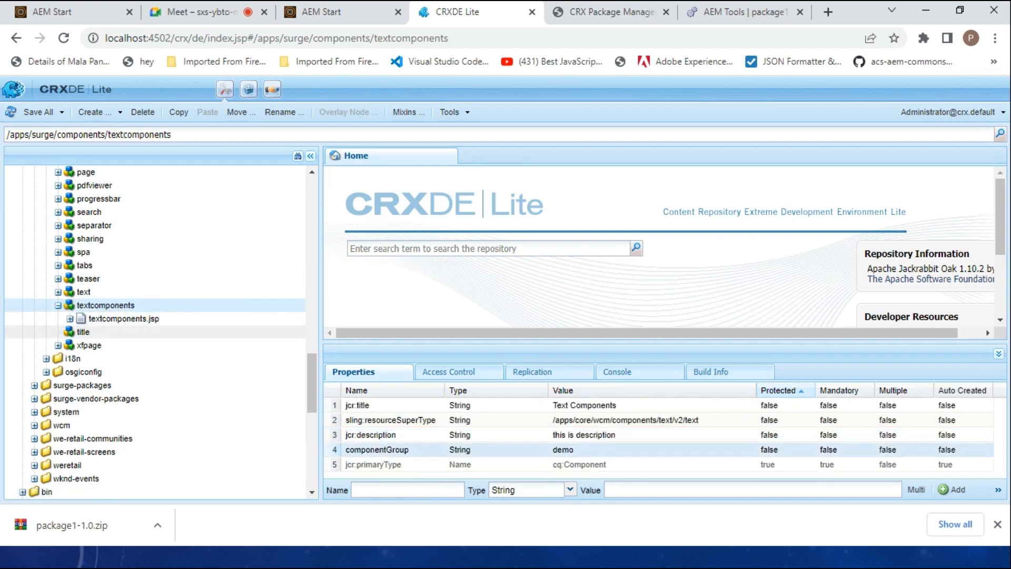
Copy the title component's componentGroup value, set textcomponents' componentGroup to "Surge Website - Content", and save
{"action": "left_click", "coordinate": [84, 332]}
{"action": "scroll", "coordinate": [659, 437], "scroll_direction": "down", "scroll_amount": 1}
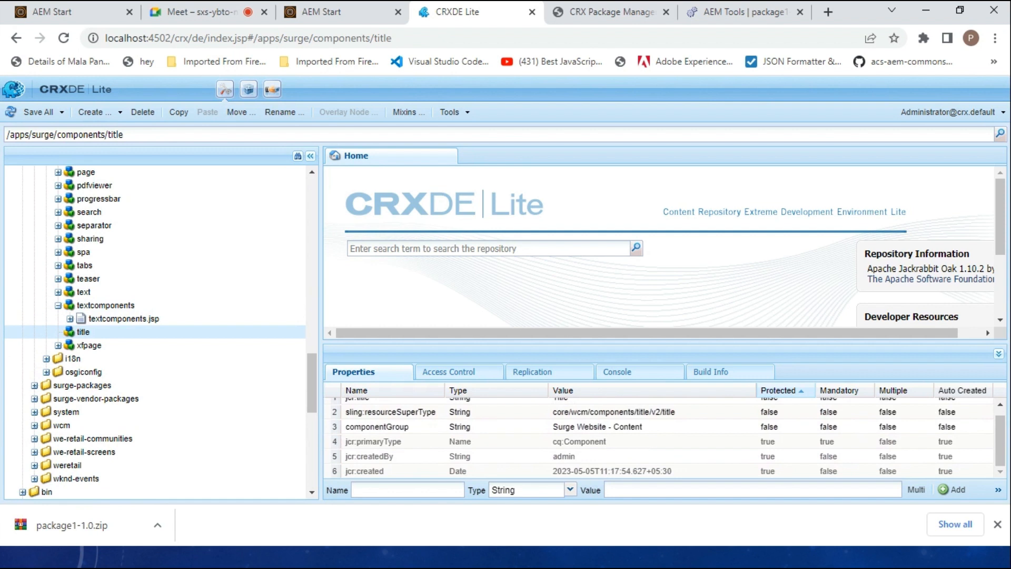
{"action": "double_click", "coordinate": [600, 427]}
{"action": "key", "text": "ctrl+c"}
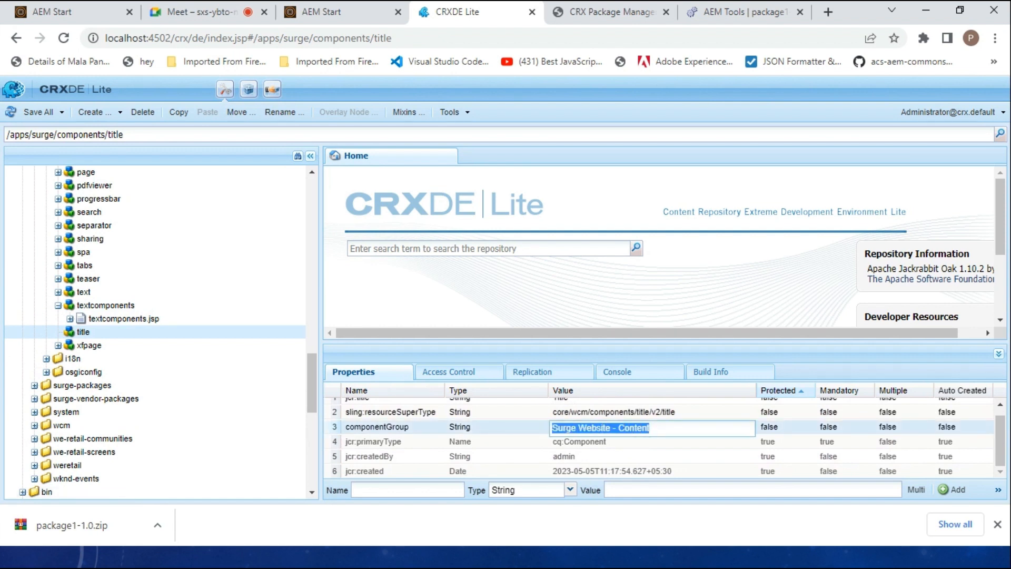
{"action": "left_click", "coordinate": [105, 305]}
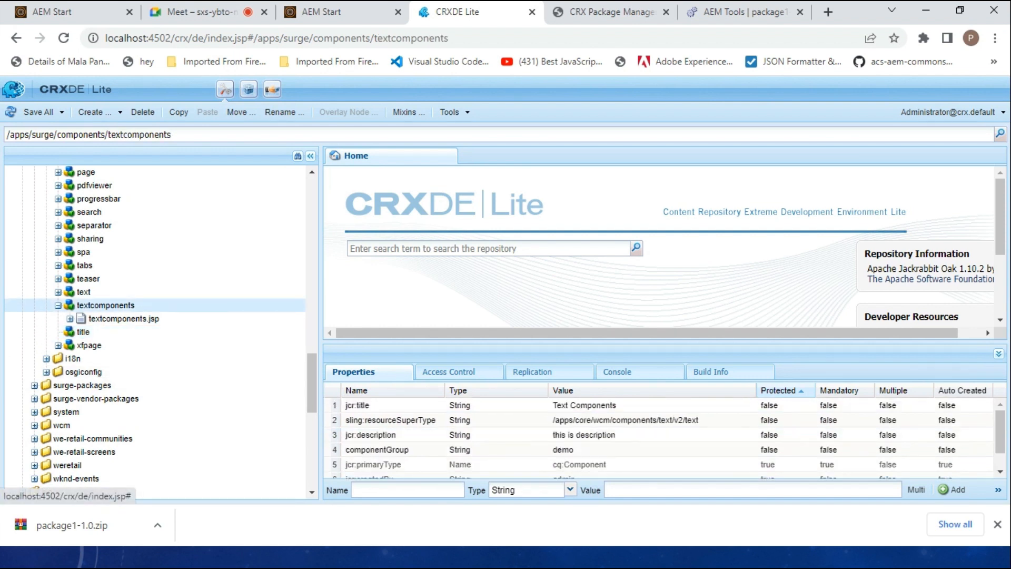
{"action": "double_click", "coordinate": [563, 450]}
{"action": "key", "text": "ctrl+a"}
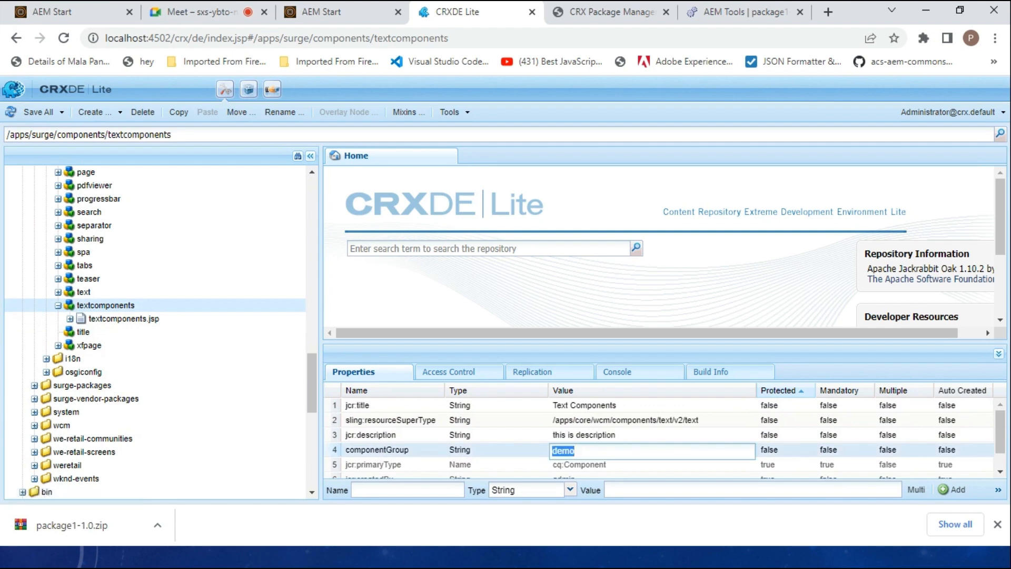
{"action": "key", "text": "ctrl+v"}
{"action": "left_click", "coordinate": [106, 305]}
{"action": "key", "text": "ctrl+s"}
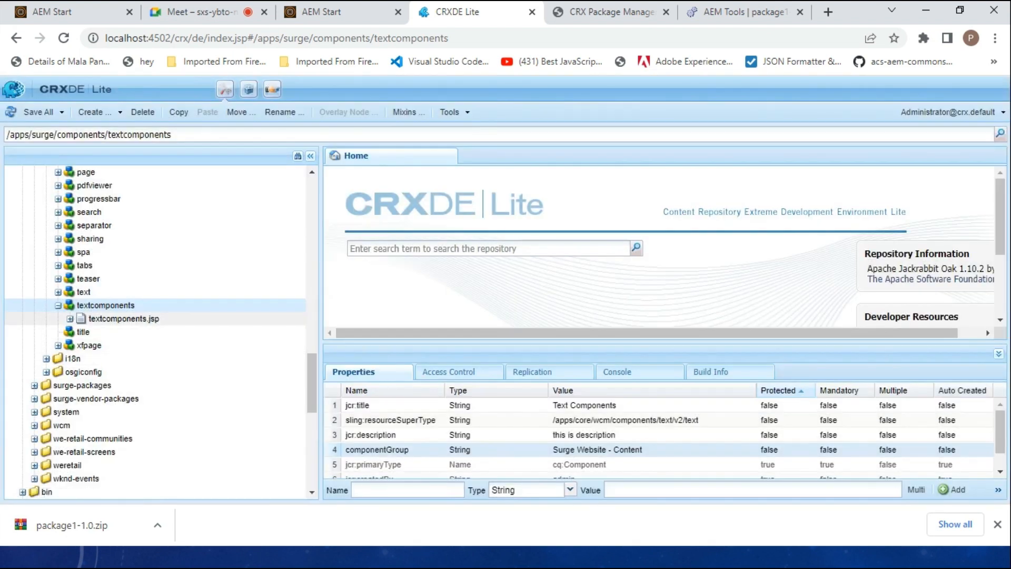
Rename textcomponents.jsp to textcomponents.html, and expand the component down to the file's jcr:content node
{"action": "double_click", "coordinate": [124, 319]}
{"action": "right_click", "coordinate": [124, 320]}
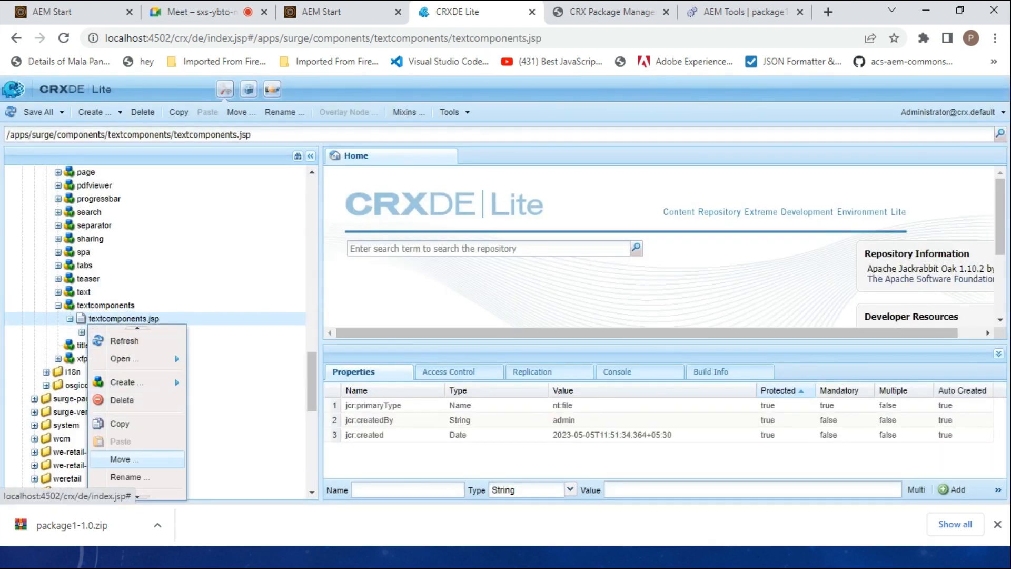
{"action": "left_click", "coordinate": [124, 478]}
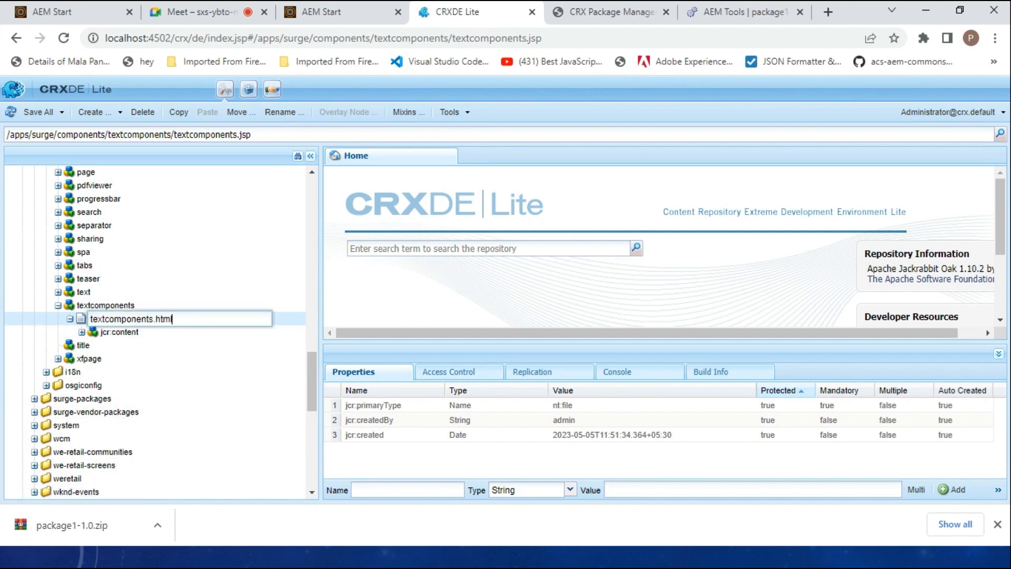
{"action": "type", "text": "html"}
{"action": "key", "text": "Return"}
{"action": "double_click", "coordinate": [113, 306]}
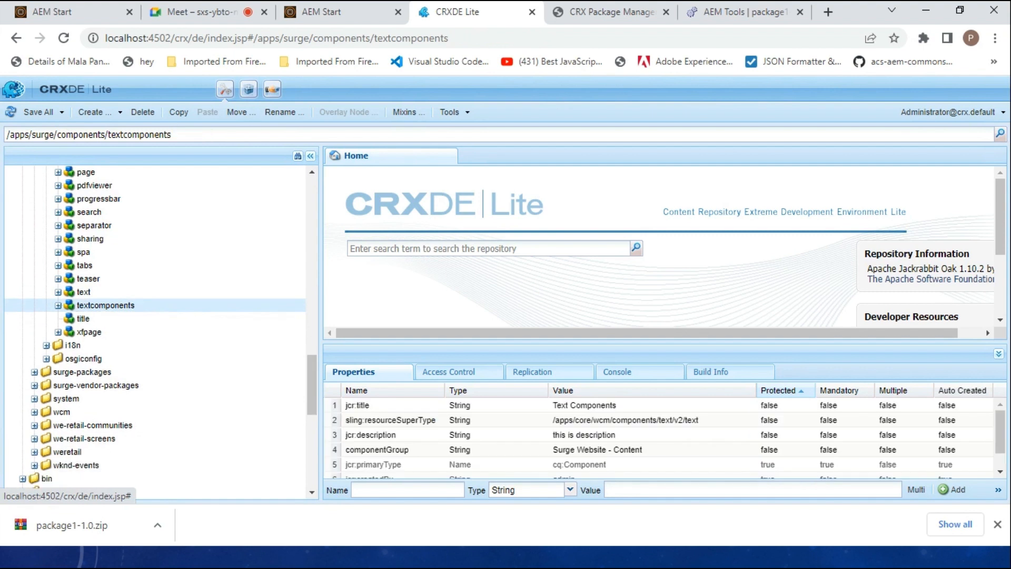
{"action": "double_click", "coordinate": [114, 306]}
{"action": "double_click", "coordinate": [120, 333]}
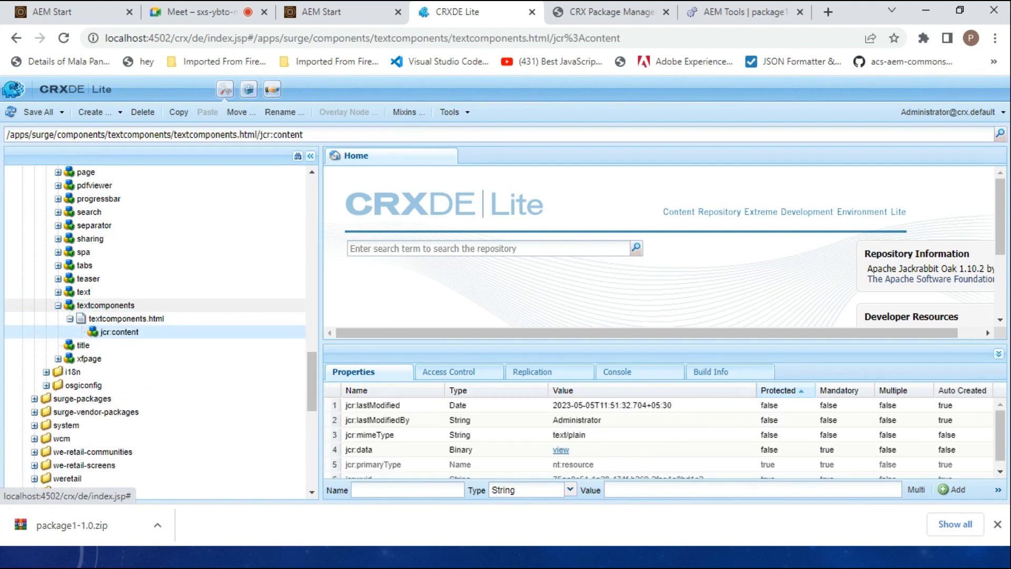
Create a node named cq:dialog of type nt:unstructured under textcomponents and save it
{"action": "right_click", "coordinate": [79, 307]}
{"action": "mouse_move", "coordinate": [121, 368]}
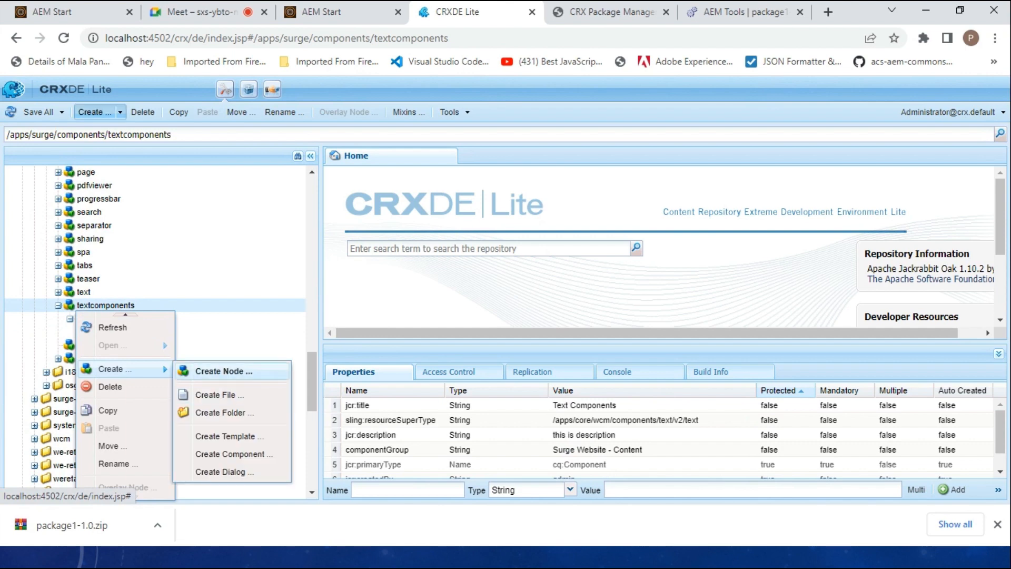
{"action": "left_click", "coordinate": [224, 371]}
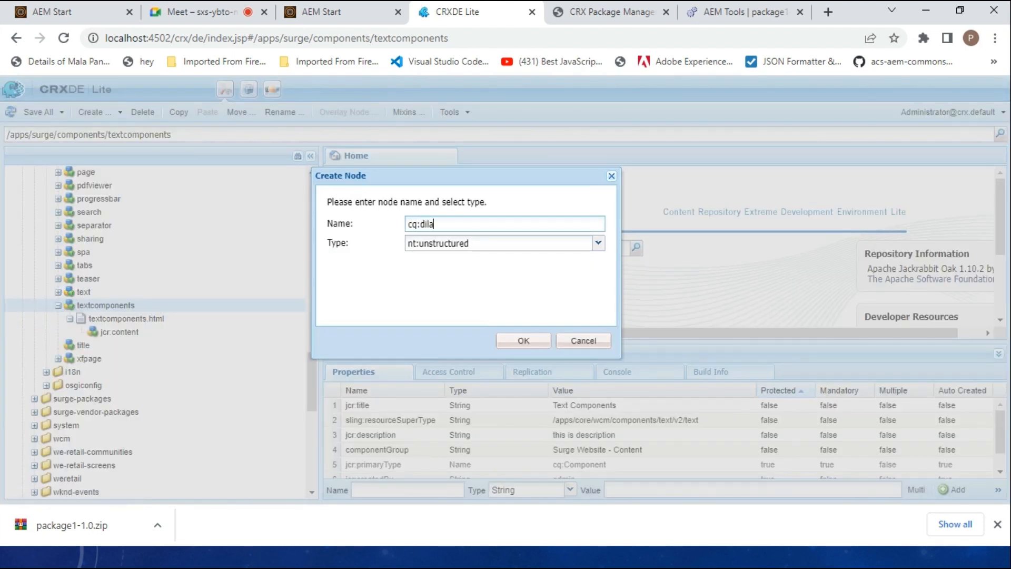
{"action": "key", "text": "Return"}
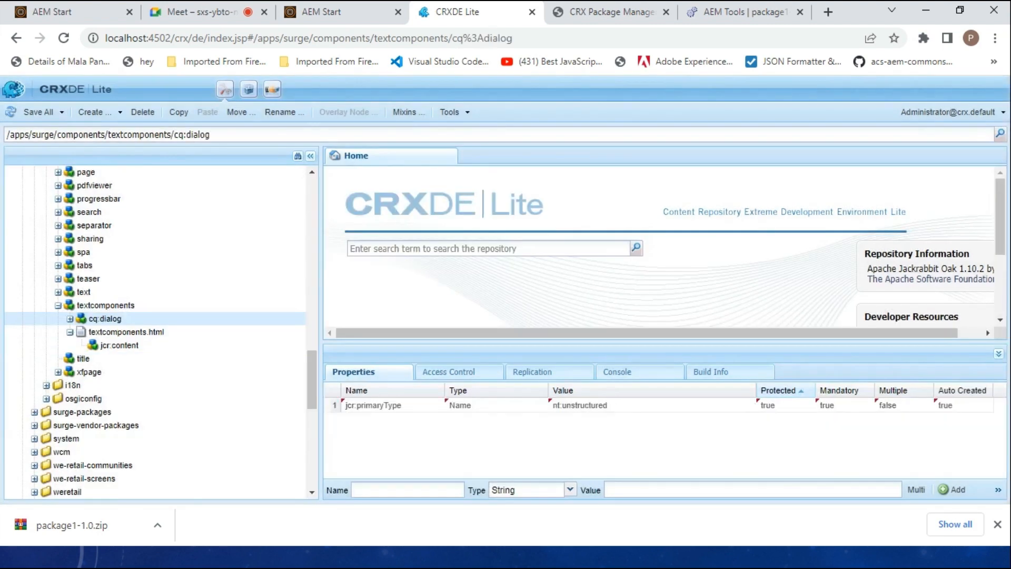
{"action": "left_click", "coordinate": [38, 112]}
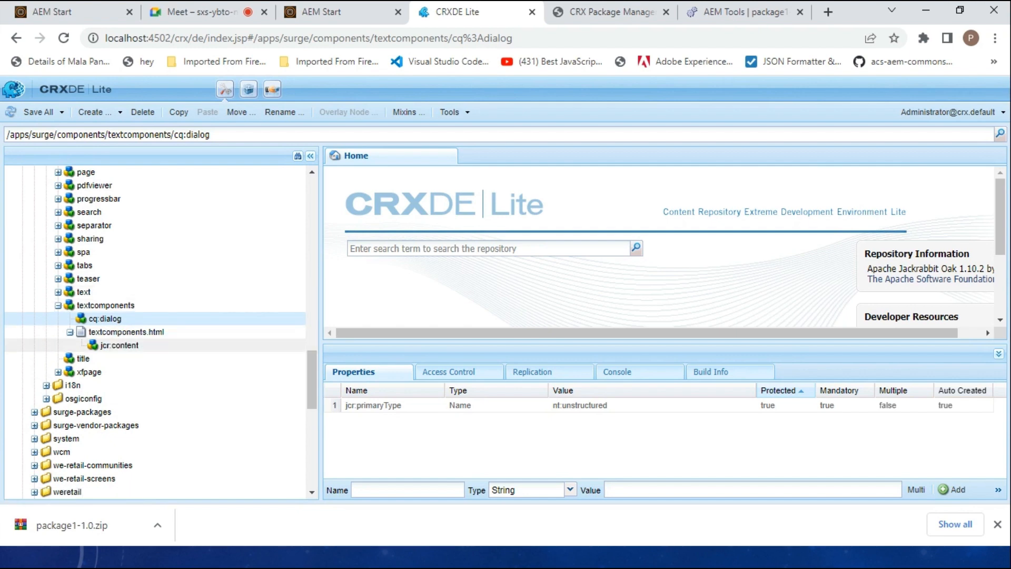
Look through the apps tree in the repository and collapse the surge folder
{"action": "scroll", "coordinate": [119, 348], "scroll_direction": "up", "scroll_amount": 8}
{"action": "scroll", "coordinate": [119, 347], "scroll_direction": "down", "scroll_amount": 4}
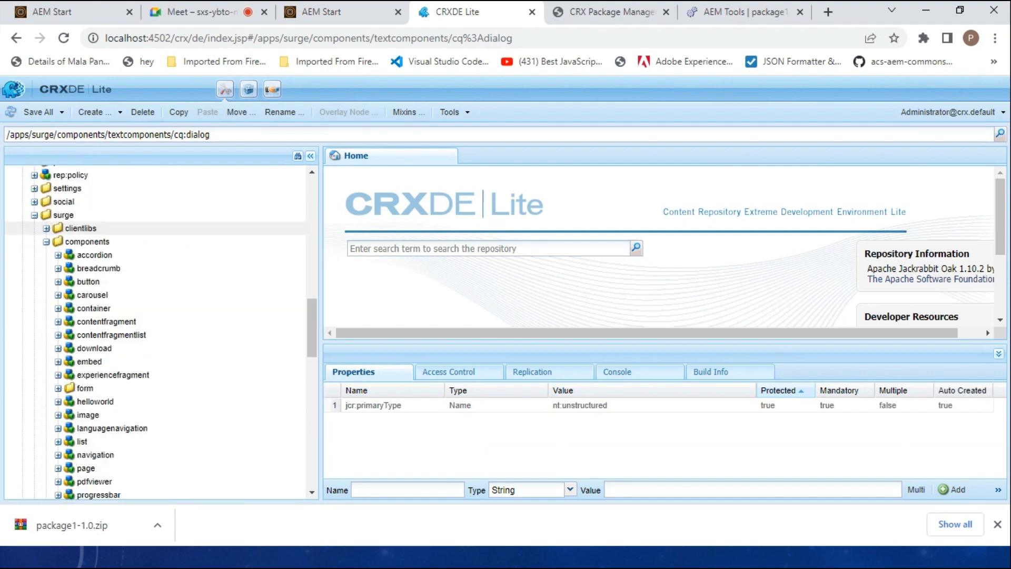
{"action": "scroll", "coordinate": [119, 373], "scroll_direction": "up", "scroll_amount": 10}
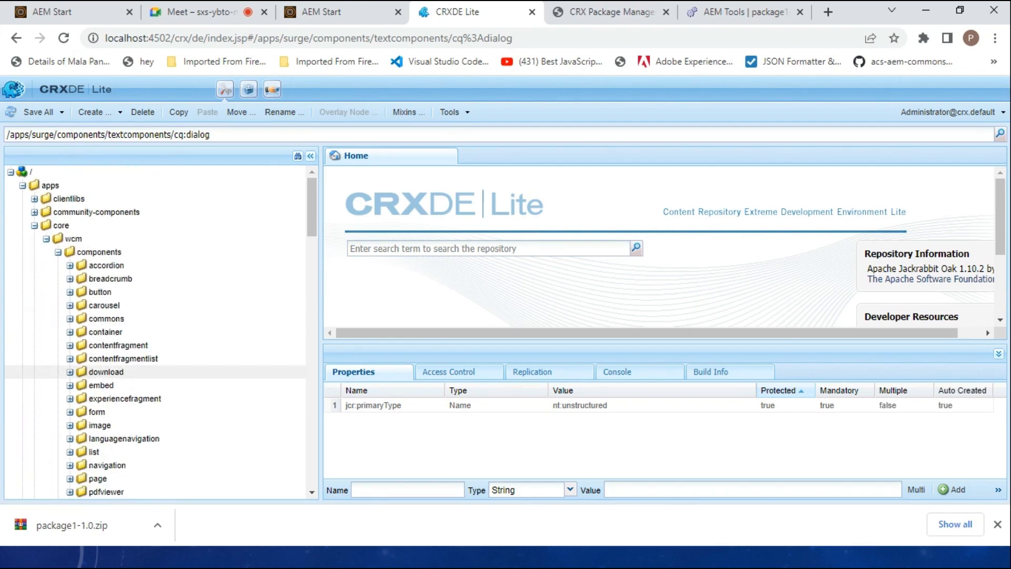
{"action": "scroll", "coordinate": [119, 373], "scroll_direction": "down", "scroll_amount": 10}
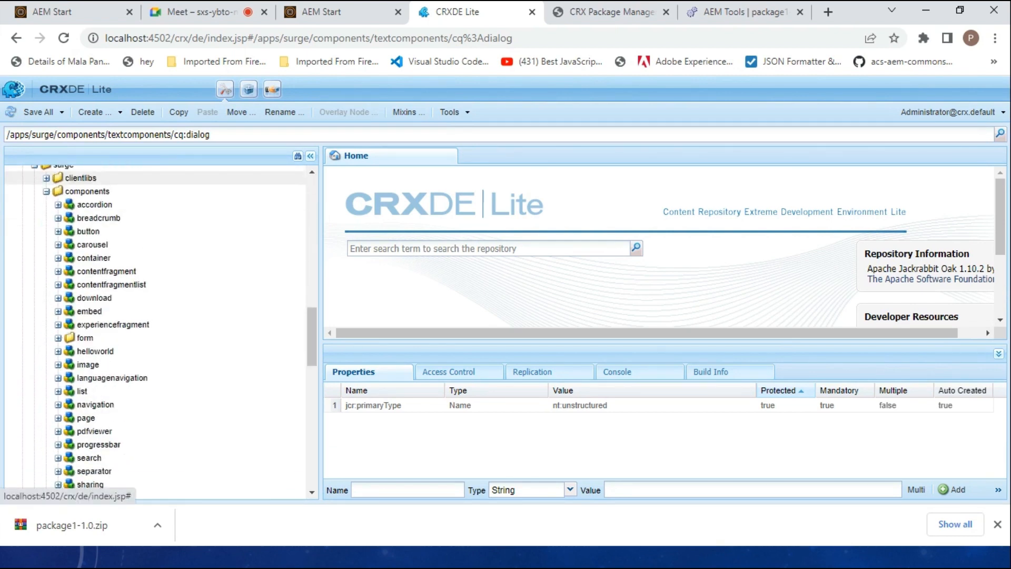
{"action": "scroll", "coordinate": [120, 348], "scroll_direction": "down", "scroll_amount": 8}
{"action": "scroll", "coordinate": [119, 348], "scroll_direction": "up", "scroll_amount": 12}
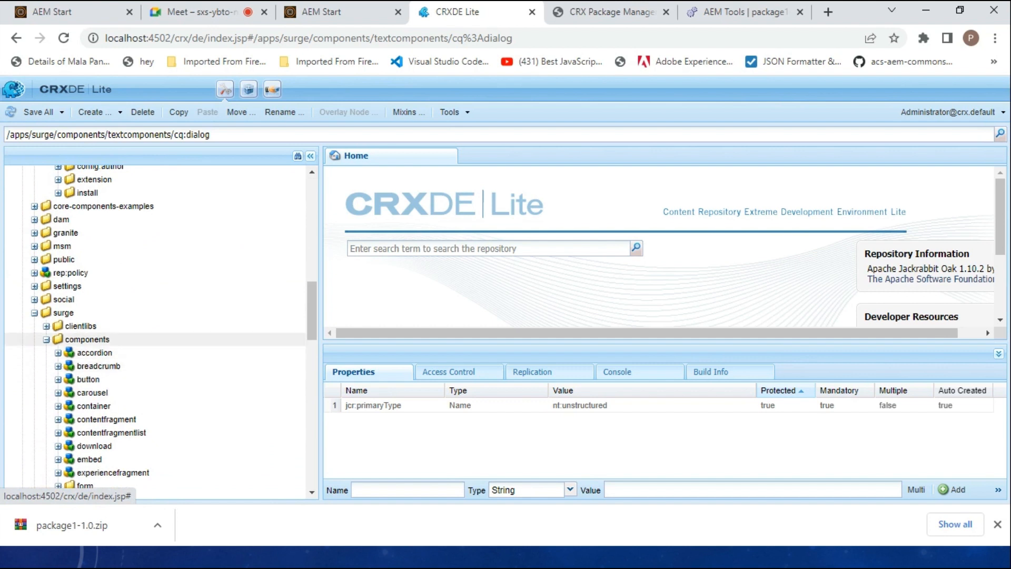
{"action": "left_click", "coordinate": [34, 313]}
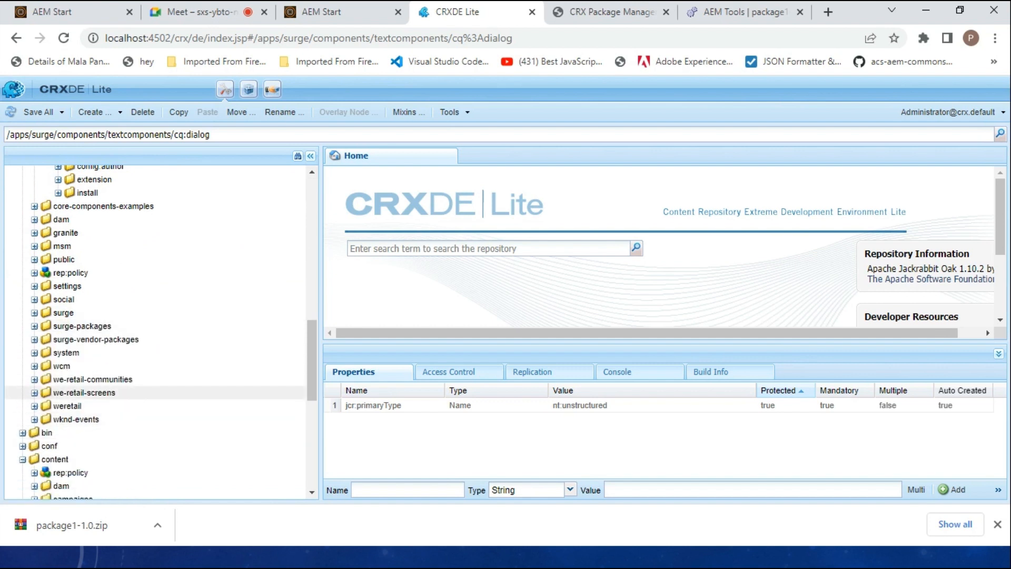
Expand the weretail folder under apps and display the properties of its text component in components/content
{"action": "double_click", "coordinate": [67, 405]}
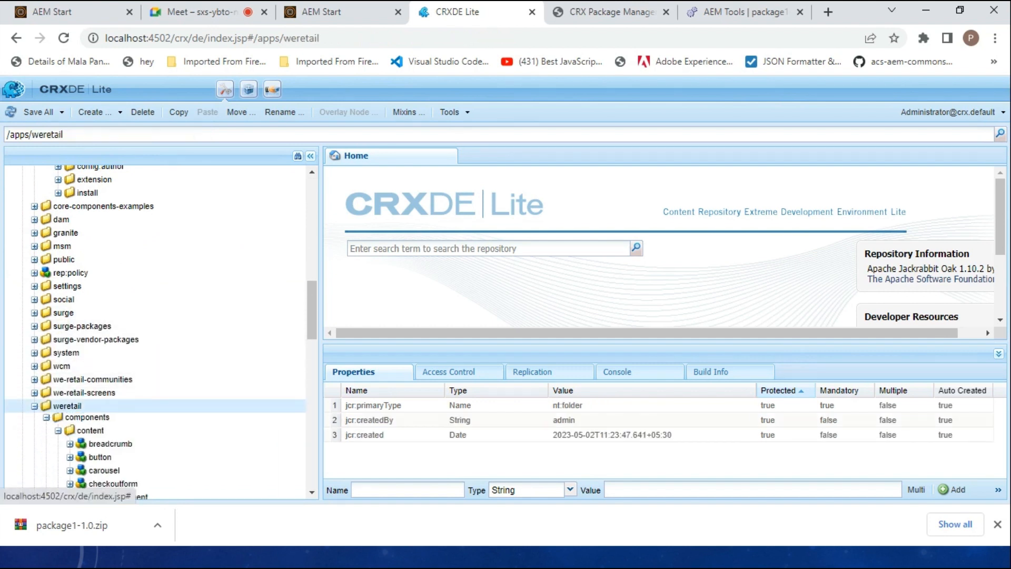
{"action": "scroll", "coordinate": [158, 347], "scroll_direction": "down", "scroll_amount": 10}
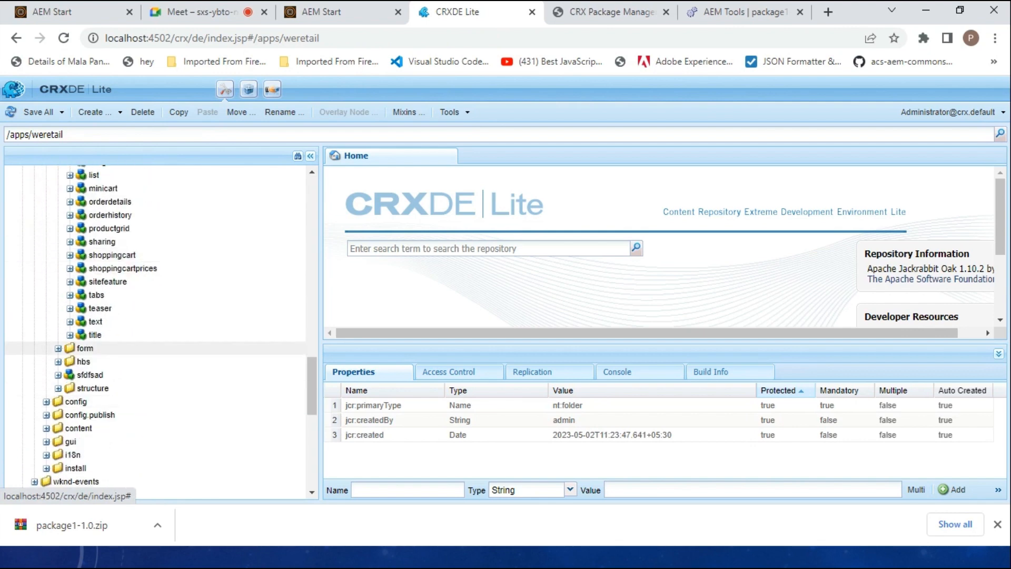
{"action": "left_click", "coordinate": [95, 322]}
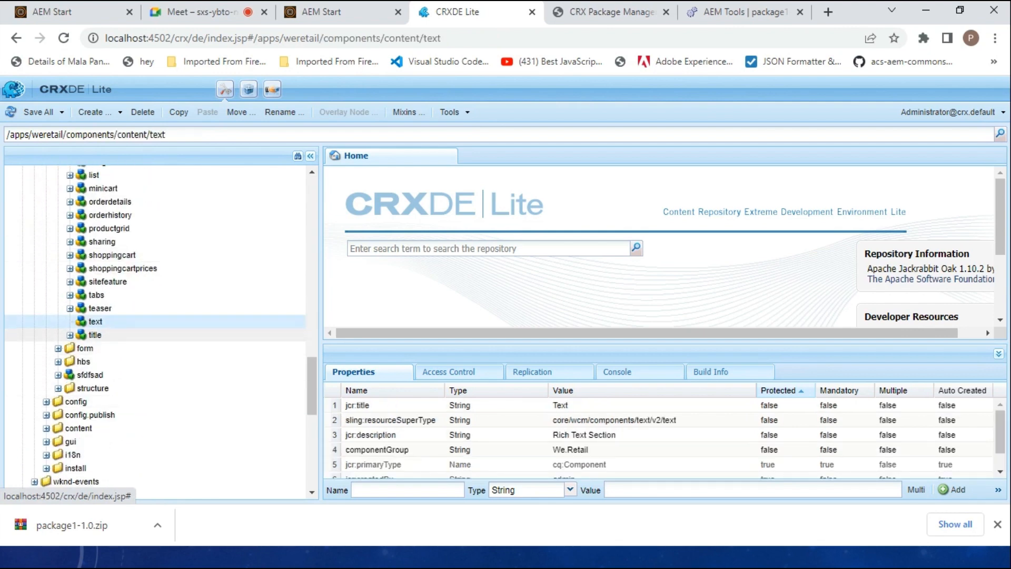
Collapse weretail's heroimage component and find the v2 text component under core/wcm/components
{"action": "scroll", "coordinate": [158, 326], "scroll_direction": "up", "scroll_amount": 3}
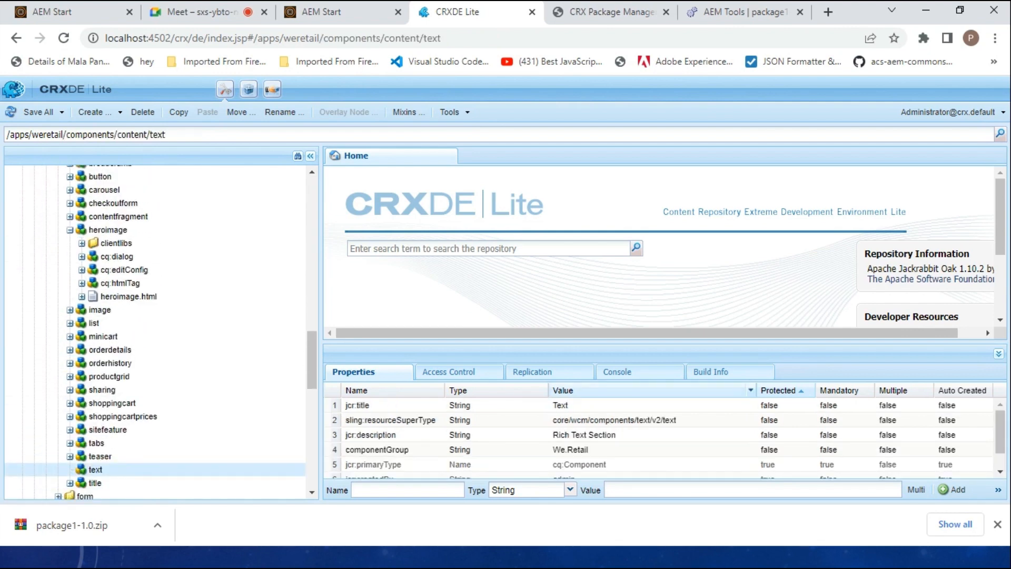
{"action": "scroll", "coordinate": [158, 377], "scroll_direction": "up", "scroll_amount": 3}
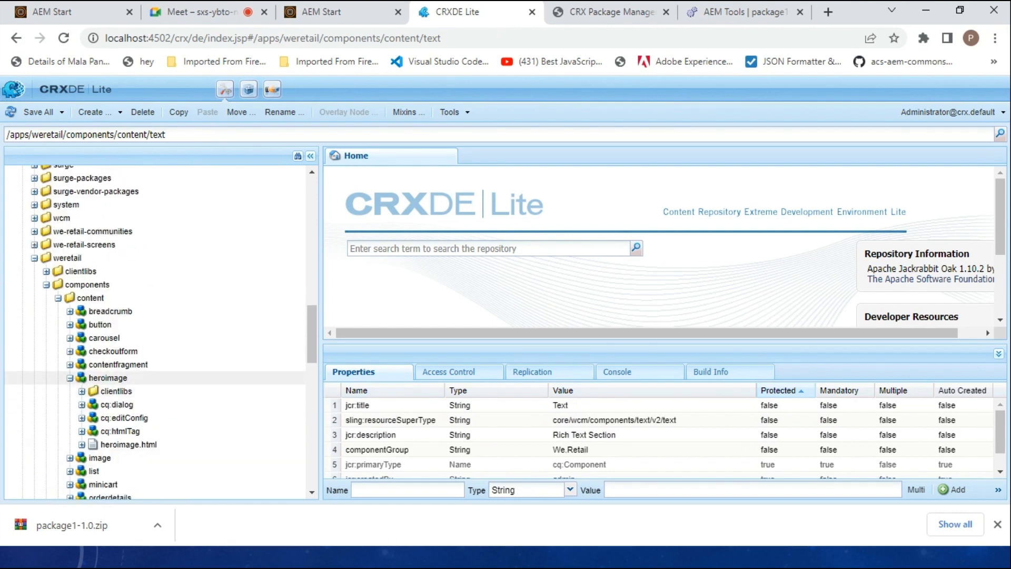
{"action": "left_click", "coordinate": [70, 377]}
{"action": "scroll", "coordinate": [158, 327], "scroll_direction": "up", "scroll_amount": 3}
{"action": "scroll", "coordinate": [158, 350], "scroll_direction": "up", "scroll_amount": 10}
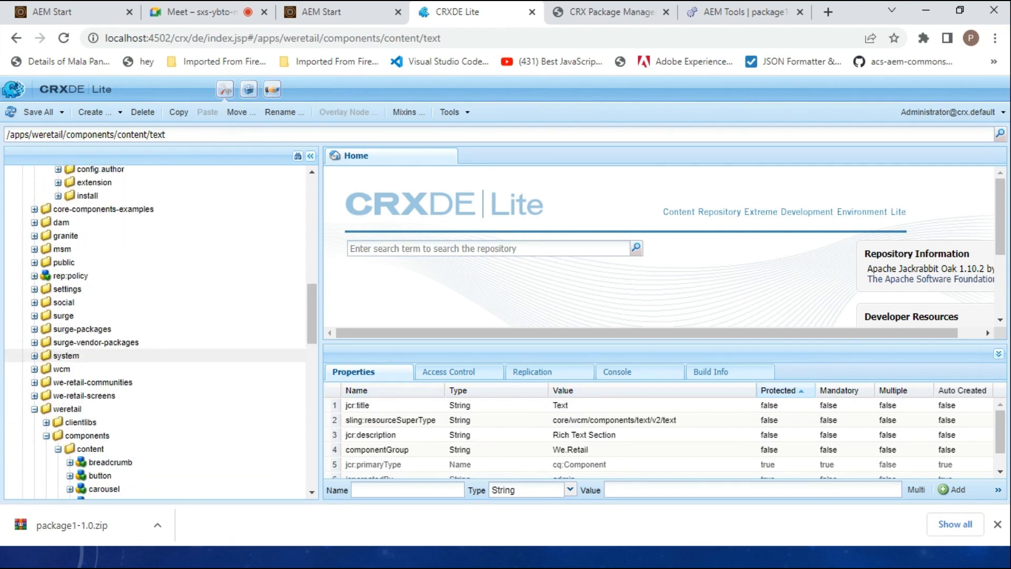
{"action": "scroll", "coordinate": [158, 343], "scroll_direction": "down", "scroll_amount": 5}
{"action": "scroll", "coordinate": [158, 343], "scroll_direction": "down", "scroll_amount": 3}
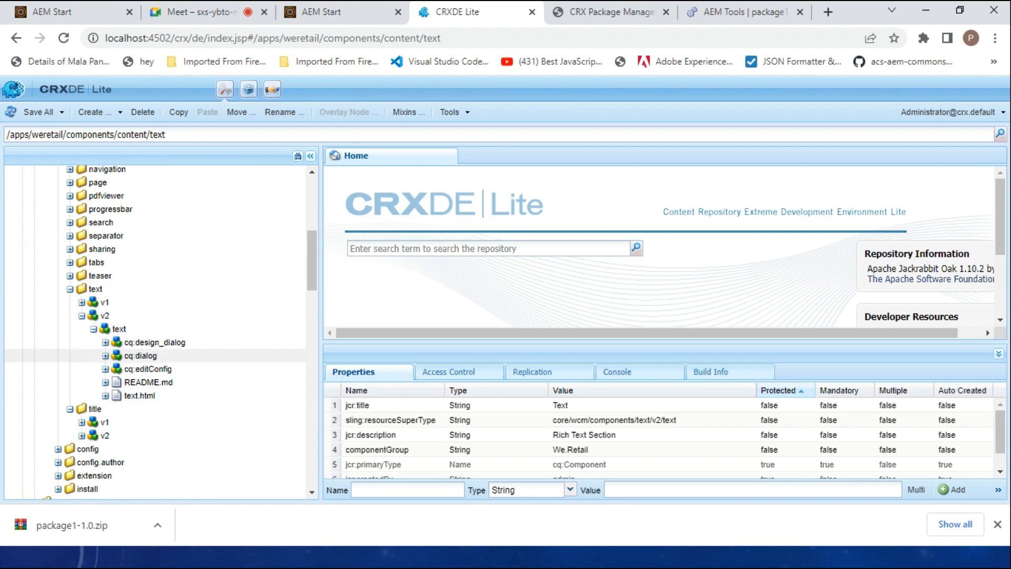
Expand the core v2 text component's cq:dialog through content, items and tabs down to the items node under properties
{"action": "double_click", "coordinate": [141, 355]}
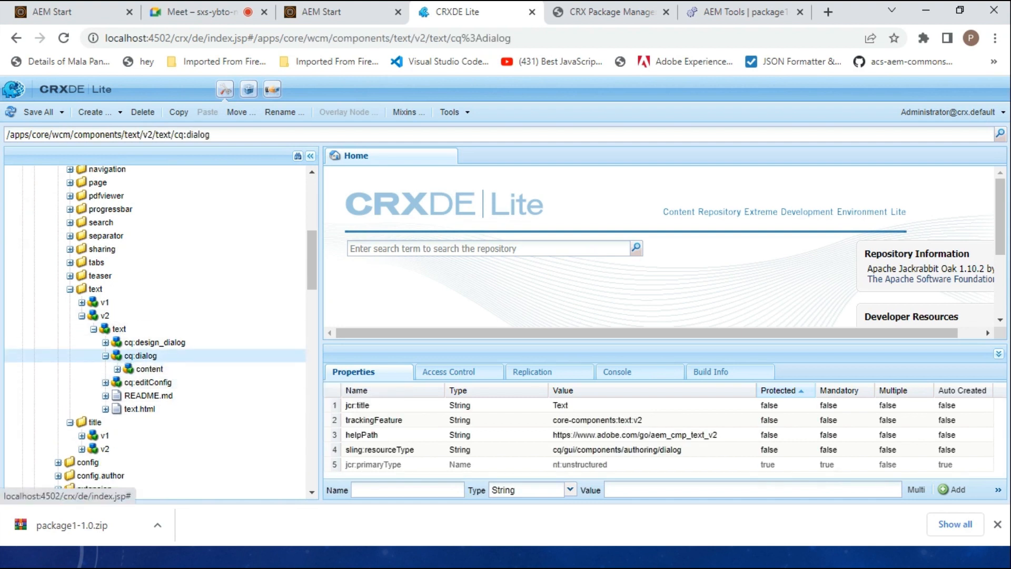
{"action": "double_click", "coordinate": [149, 369]}
{"action": "double_click", "coordinate": [158, 382]}
{"action": "double_click", "coordinate": [168, 396]}
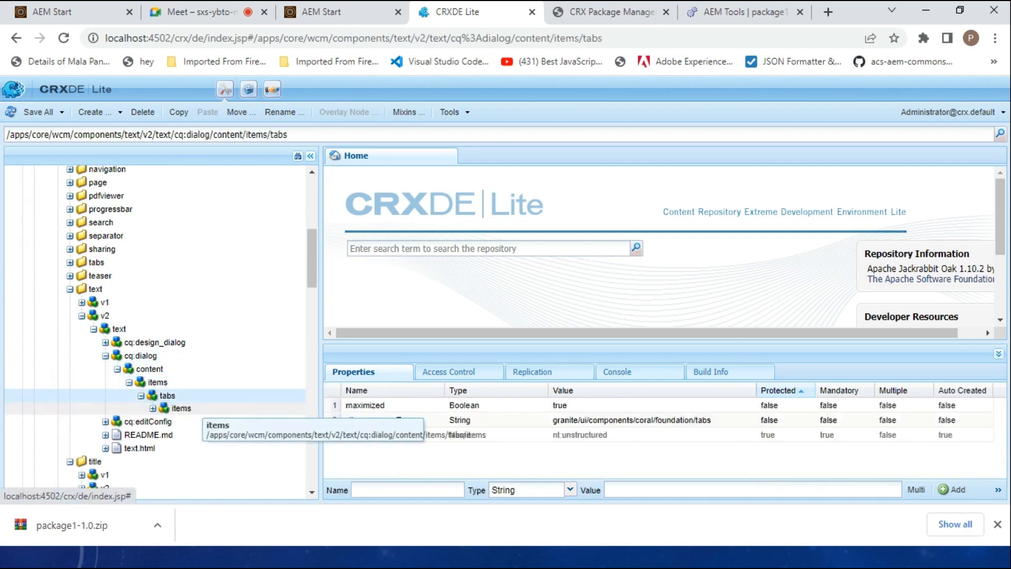
{"action": "double_click", "coordinate": [181, 408]}
{"action": "double_click", "coordinate": [201, 422]}
{"action": "double_click", "coordinate": [205, 435]}
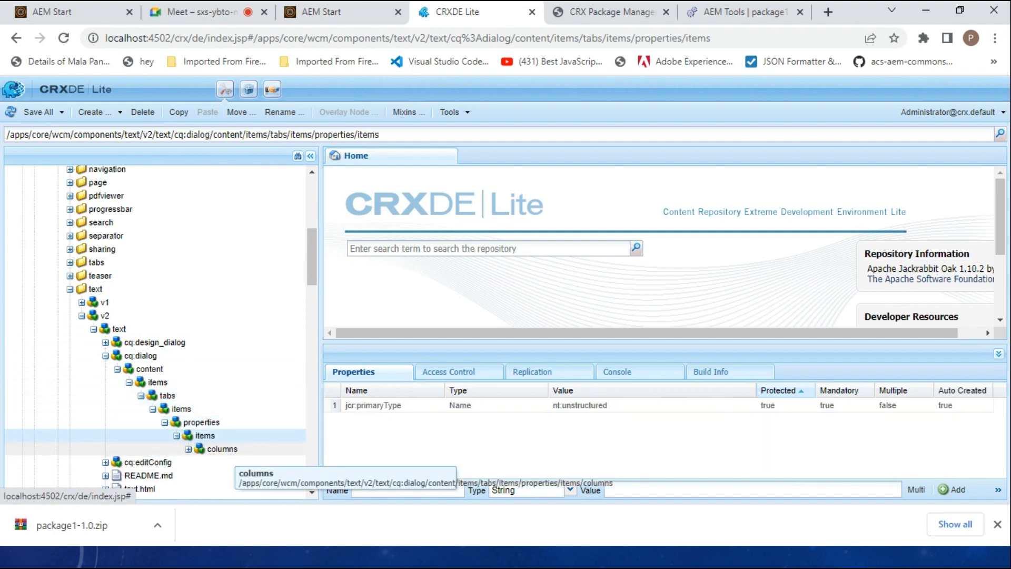
Expand the dialog's columns and column nodes down to the text field node and examine its properties
{"action": "double_click", "coordinate": [222, 449]}
{"action": "double_click", "coordinate": [229, 463]}
{"action": "scroll", "coordinate": [228, 422], "scroll_direction": "down", "scroll_amount": 2}
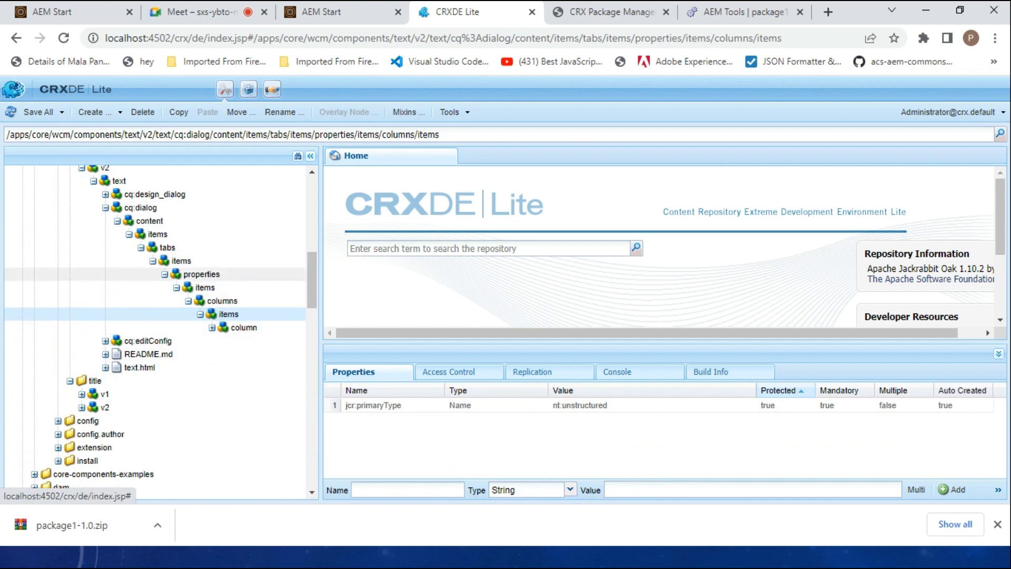
{"action": "double_click", "coordinate": [149, 341]}
{"action": "double_click", "coordinate": [244, 328]}
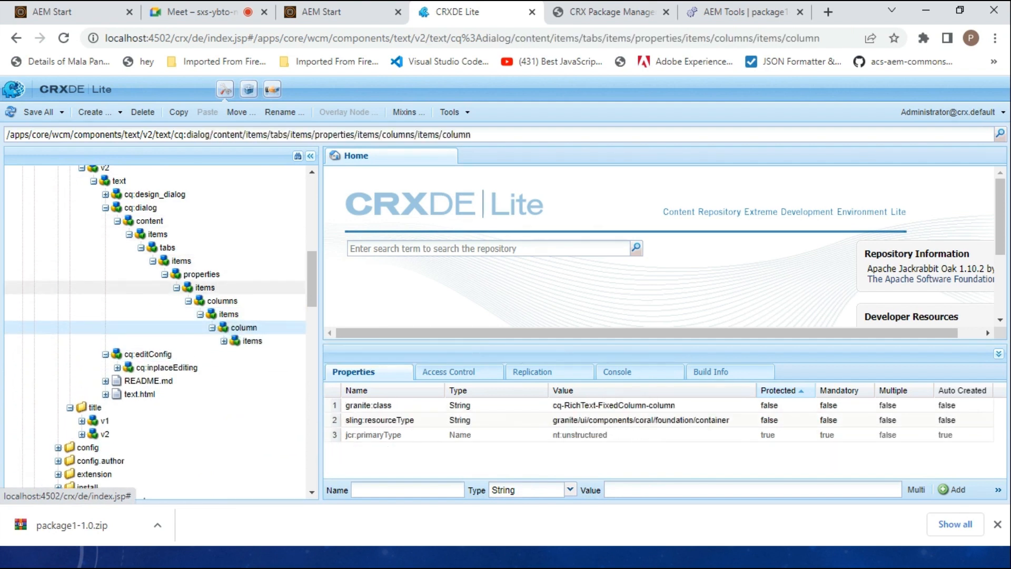
{"action": "double_click", "coordinate": [252, 341]}
{"action": "double_click", "coordinate": [262, 355]}
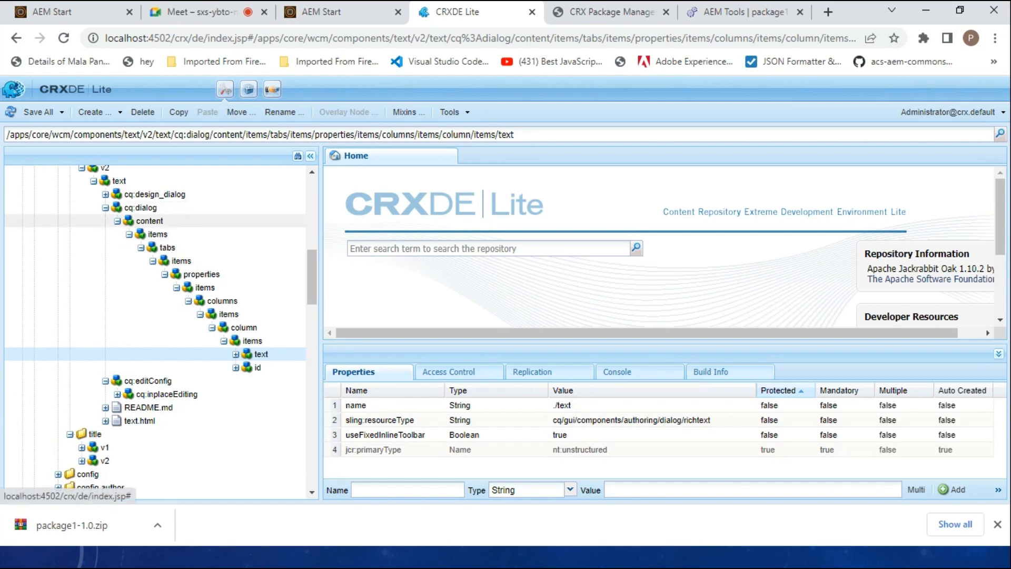
Switch to the package1-1.0.zip archive in WinRAR and view the heroimage component's .content.xml, closing it when done
{"action": "key", "text": "alt+Tab"}
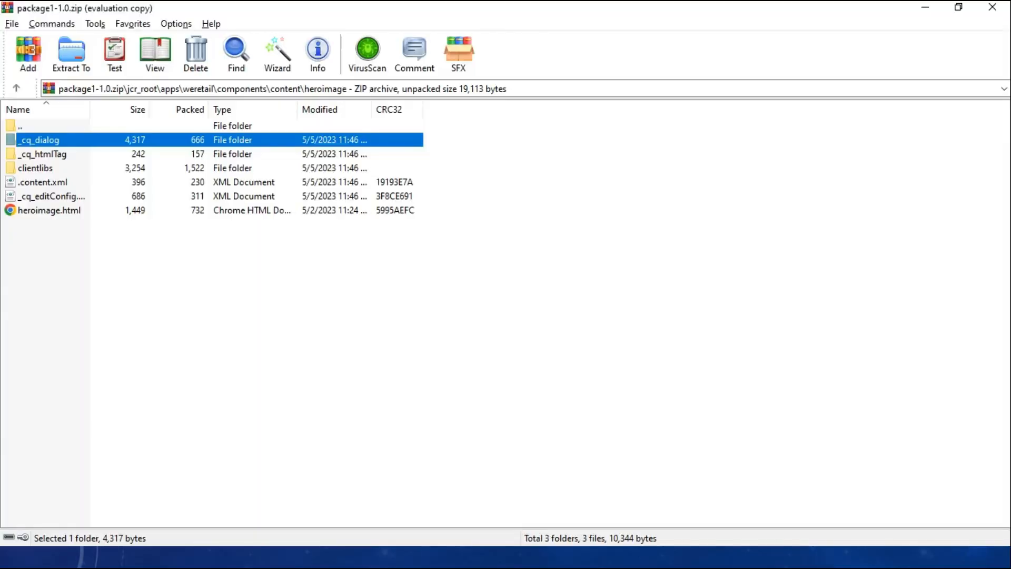
{"action": "left_click", "coordinate": [43, 182]}
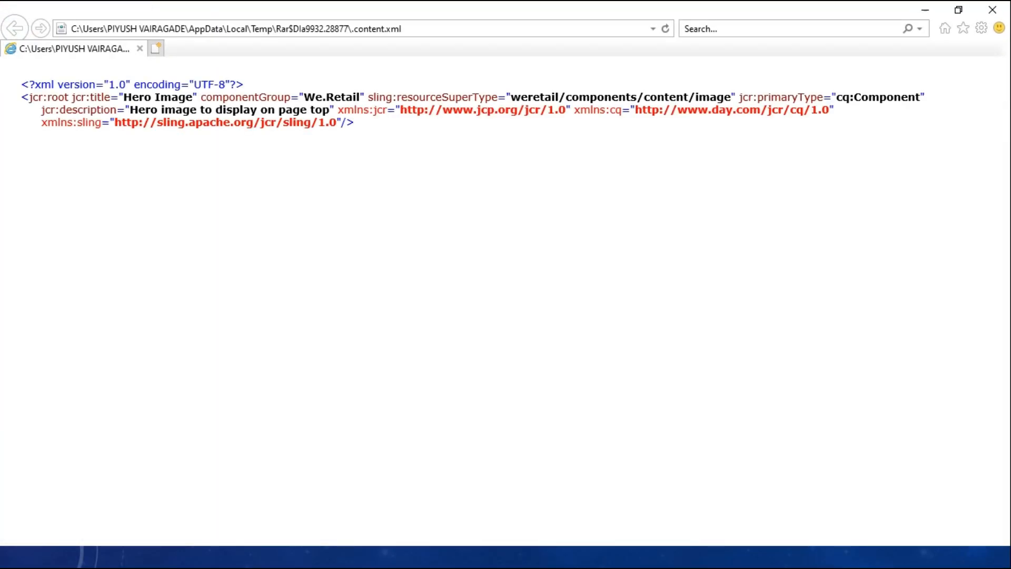
{"action": "left_click", "coordinate": [992, 9]}
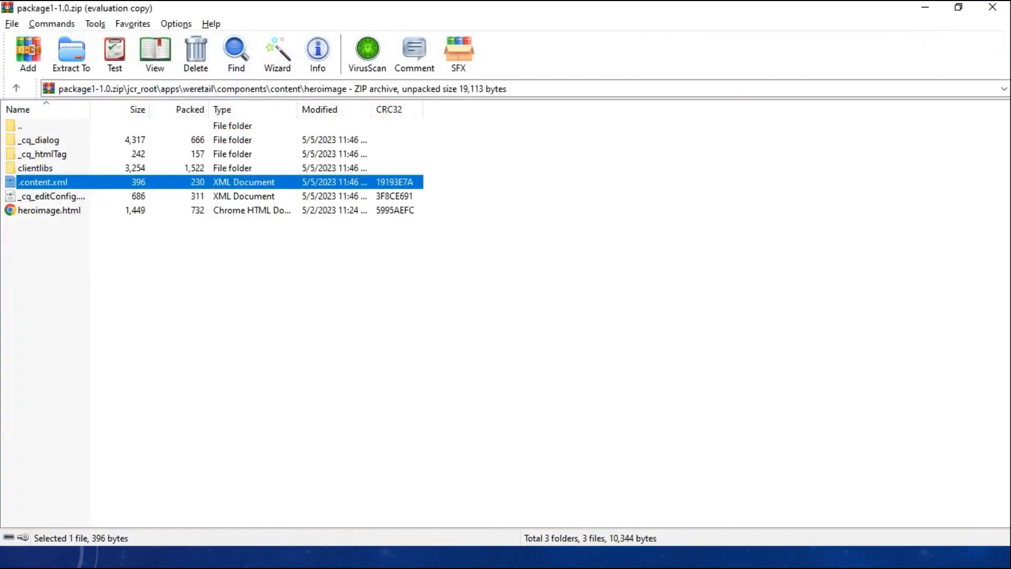
View the .content.xml inside heroimage's _cq_dialog folder, select all of its XML, and close the file
{"action": "double_click", "coordinate": [39, 140]}
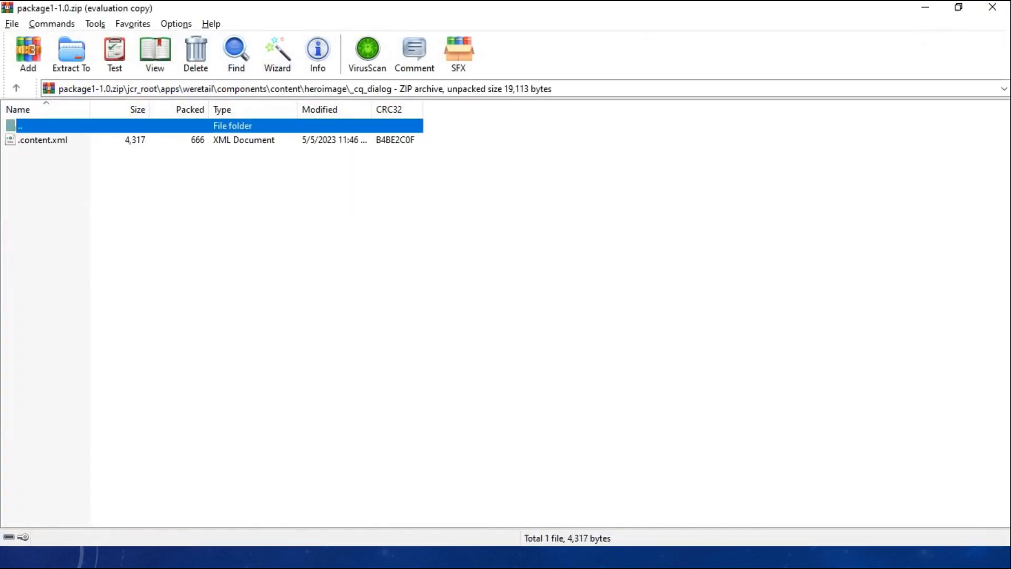
{"action": "left_click", "coordinate": [42, 140]}
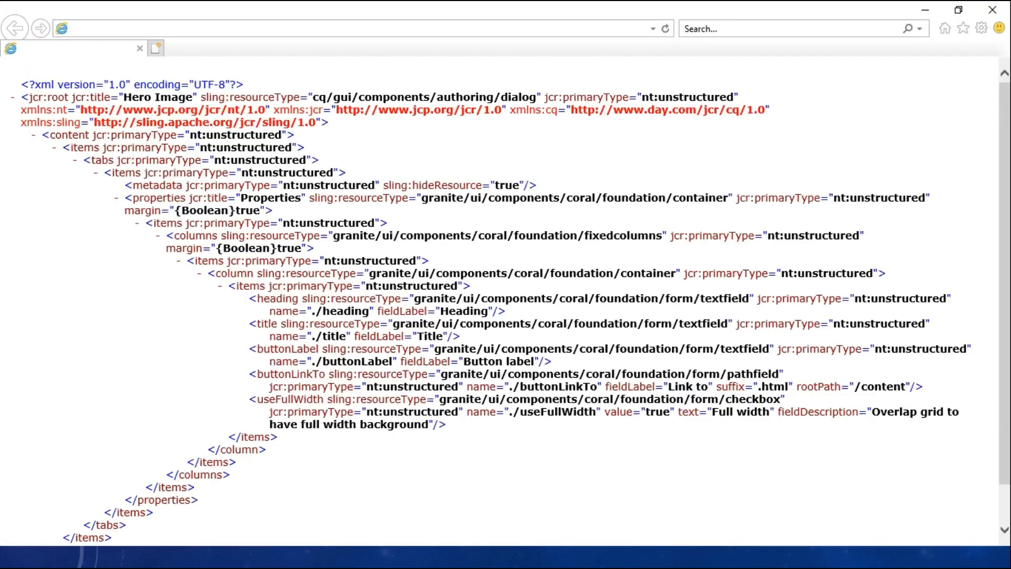
{"action": "key", "text": "ctrl+a"}
{"action": "scroll", "coordinate": [506, 305], "scroll_direction": "down", "scroll_amount": 1}
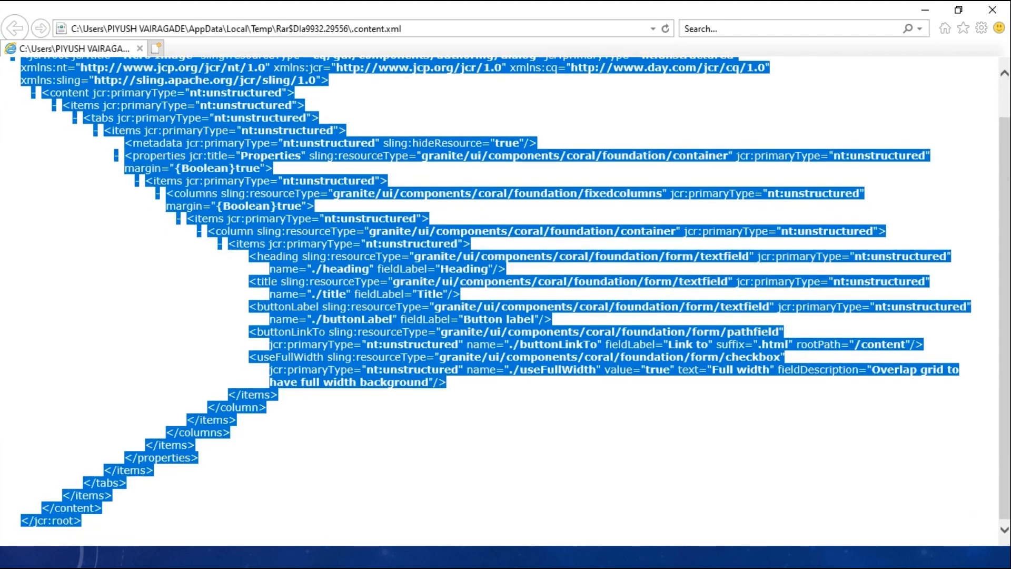
{"action": "left_click", "coordinate": [992, 9]}
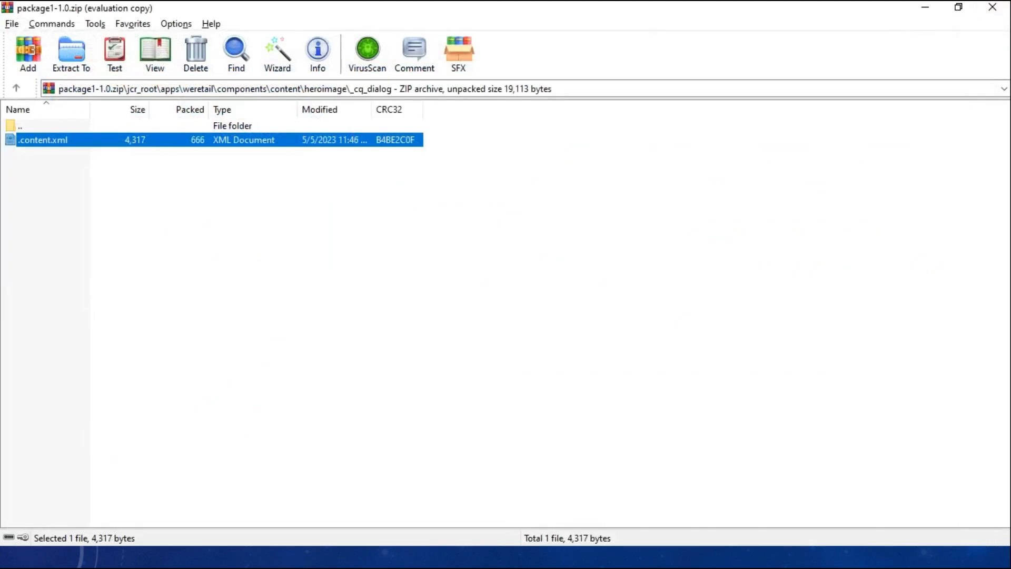
Switch back to CRXDE Lite and select the text folder under /apps/core/wcm/components
{"action": "key", "text": "alt+Tab"}
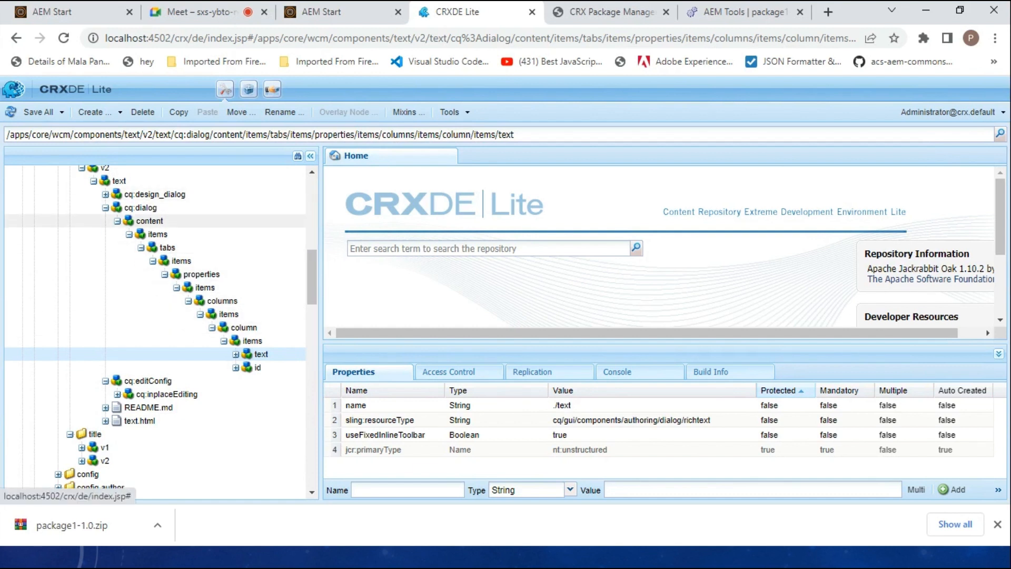
{"action": "scroll", "coordinate": [158, 226], "scroll_direction": "up", "scroll_amount": 3}
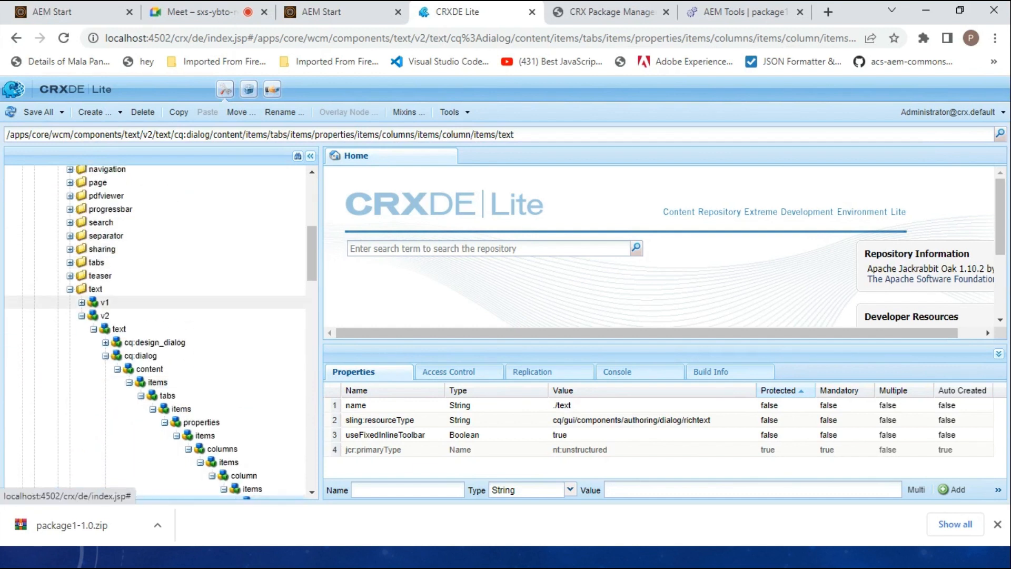
{"action": "left_click", "coordinate": [96, 289]}
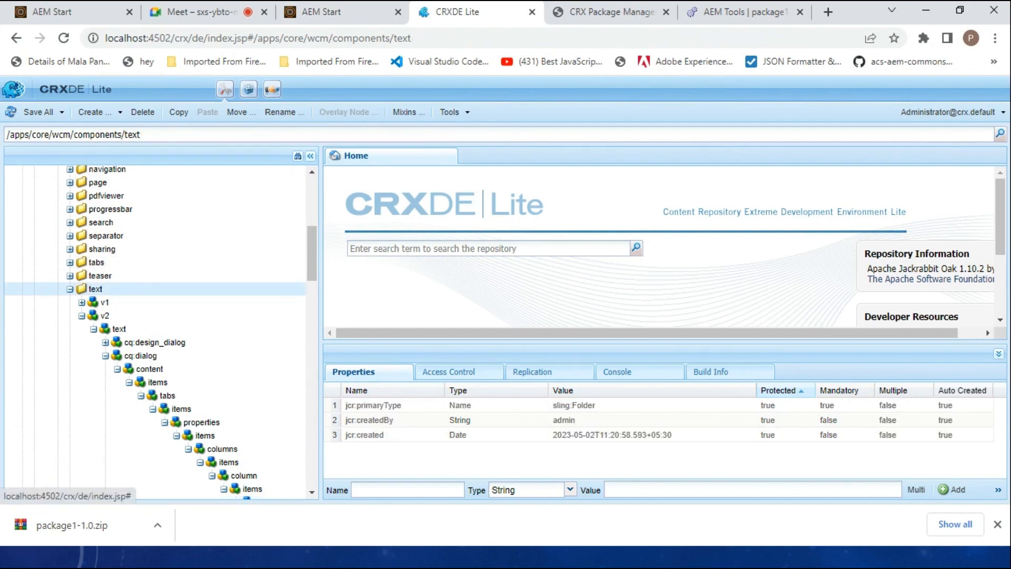
Open Package Manager and create a package named textcomponents, version 1.0, in the my_packages group
{"action": "left_click", "coordinate": [248, 89]}
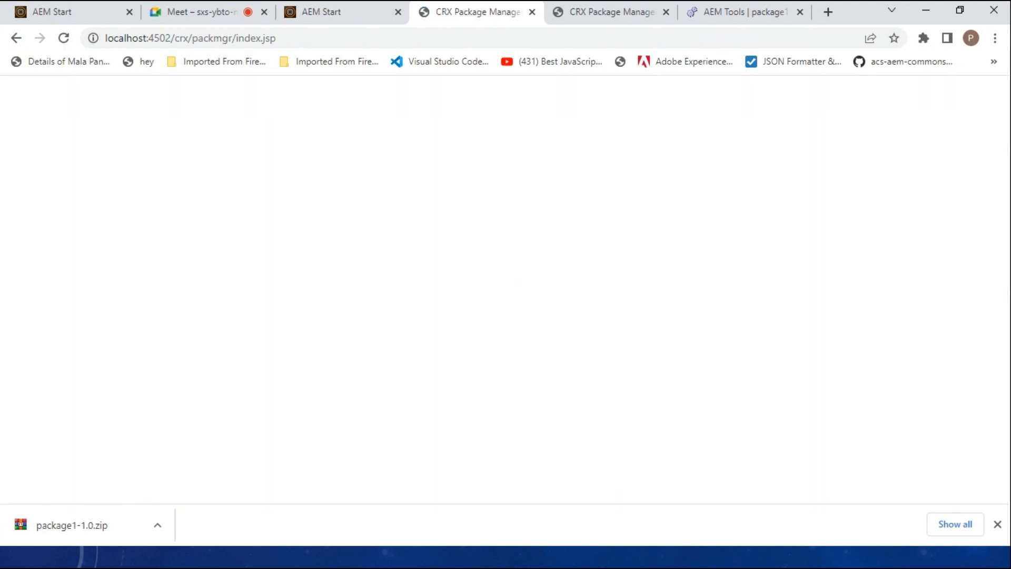
{"action": "left_click", "coordinate": [430, 117]}
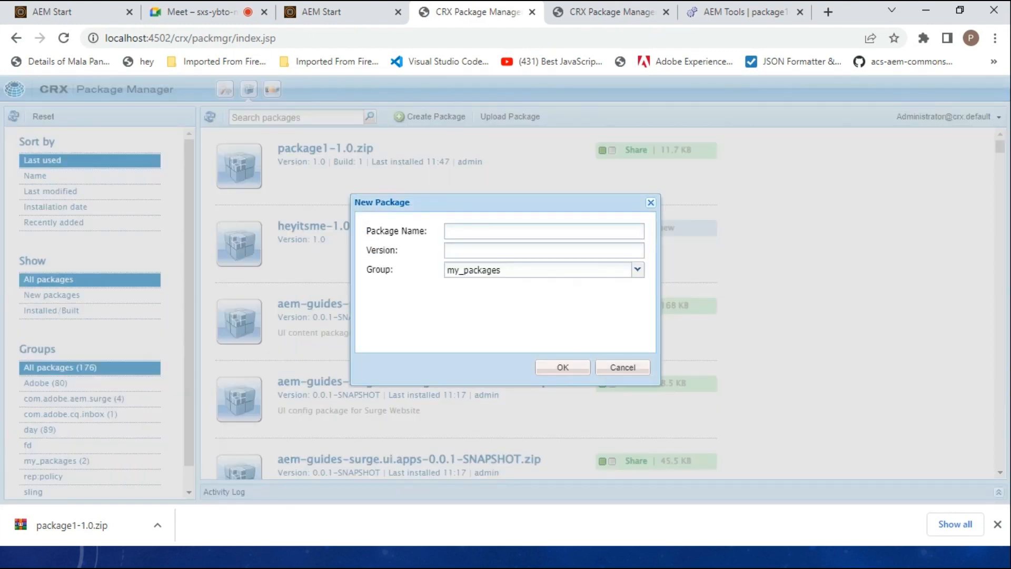
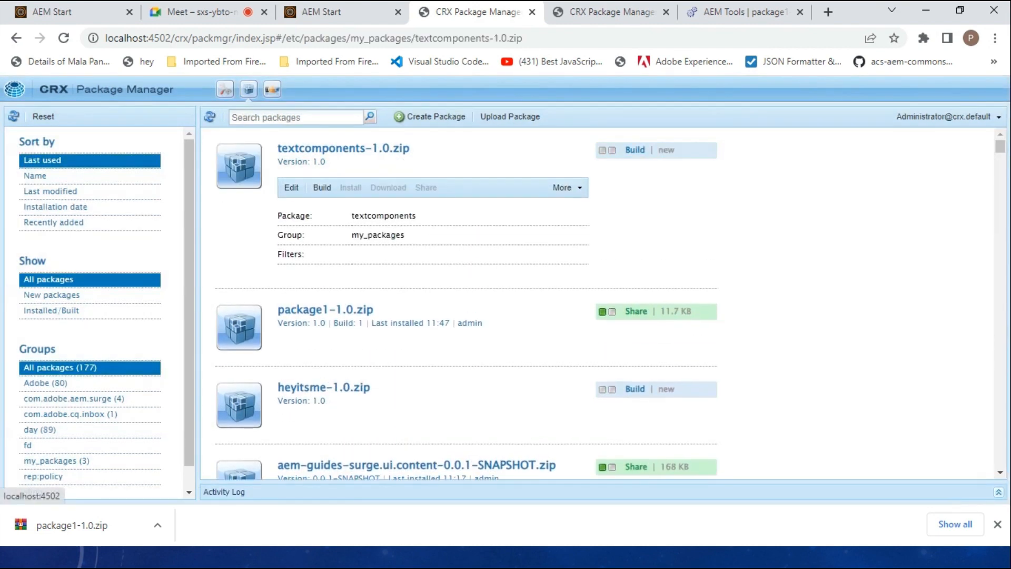
Add a filter with root path /apps/core/wcm/components/text to the textcomponents package and save the package
{"action": "left_click", "coordinate": [291, 187]}
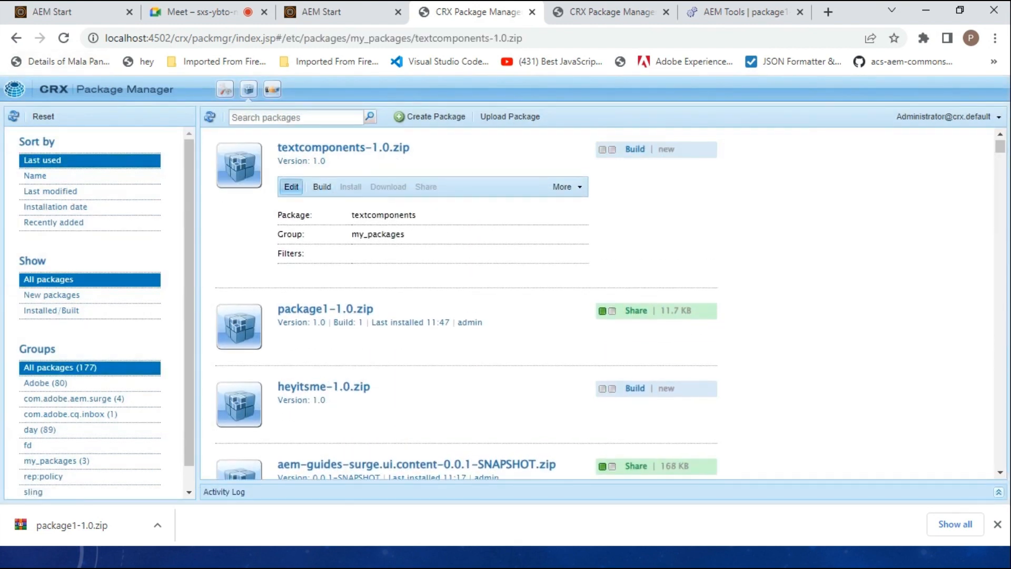
{"action": "left_click", "coordinate": [338, 113]}
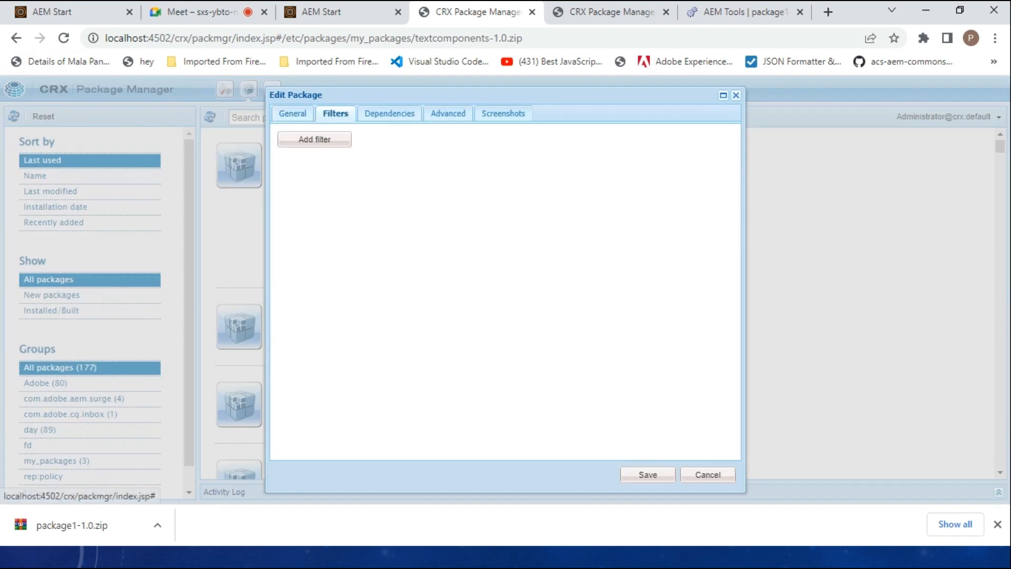
{"action": "left_click", "coordinate": [315, 139]}
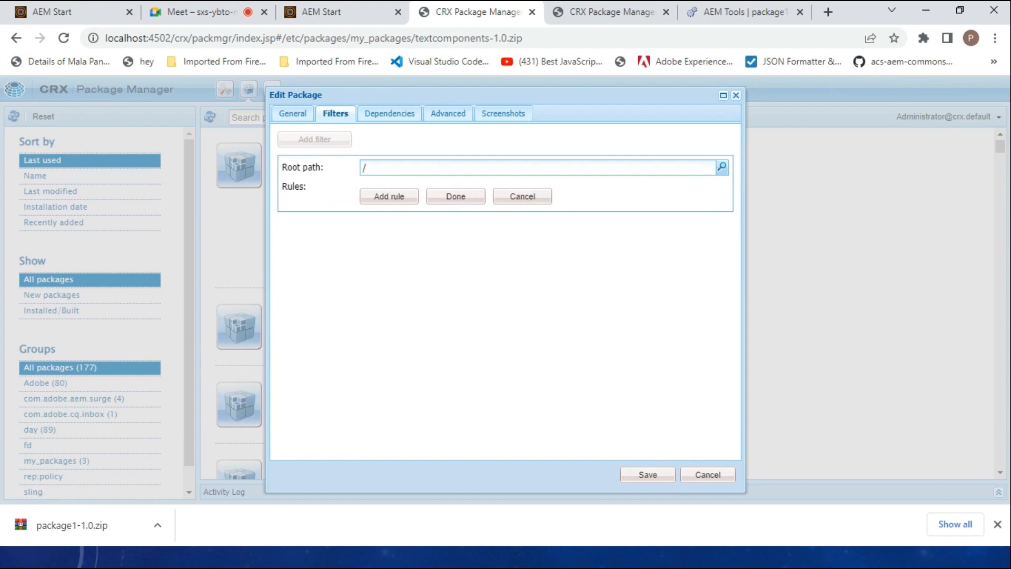
{"action": "type", "text": "/apps/core/wcm/components/text"}
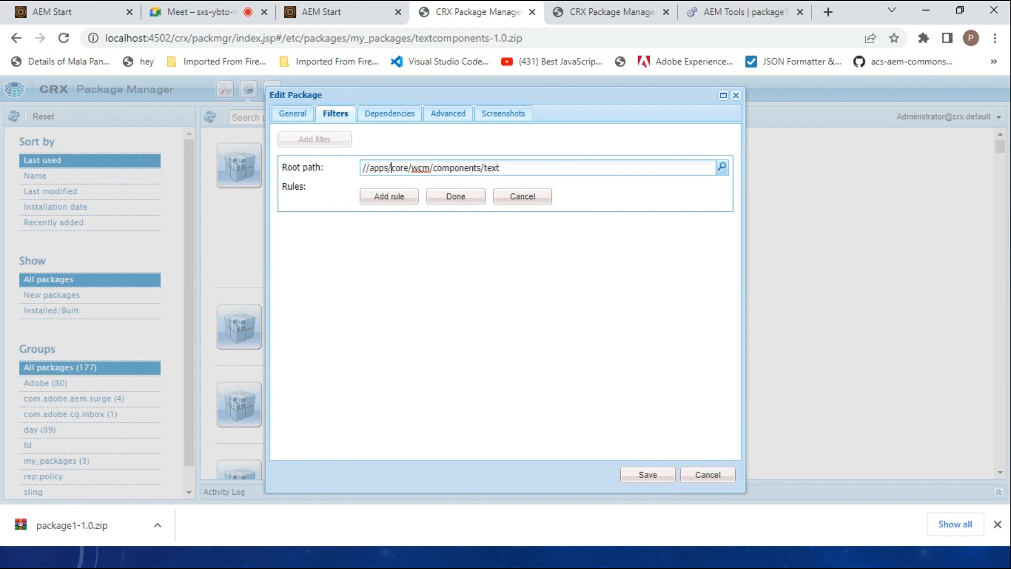
{"action": "left_click", "coordinate": [370, 168]}
{"action": "key", "text": "BackSpace"}
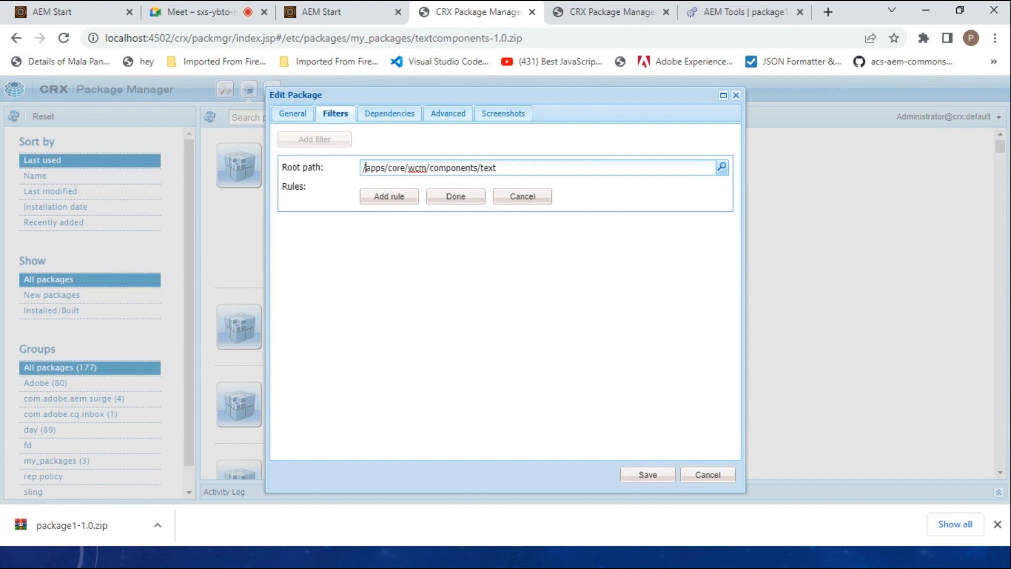
{"action": "left_click", "coordinate": [648, 475]}
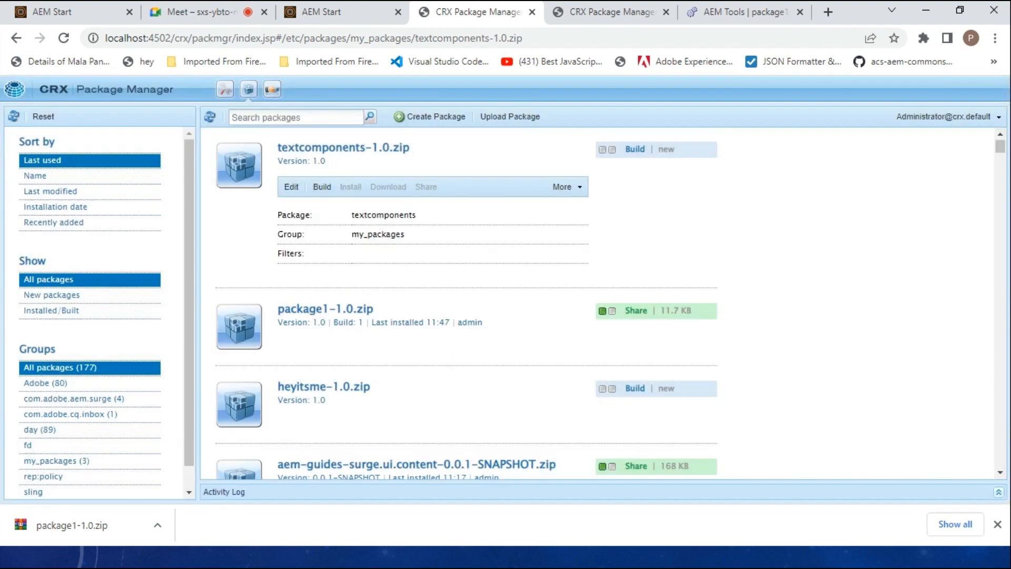
Build the textcomponents package and download textcomponents-1.0.zip to the Downloads folder
{"action": "left_click", "coordinate": [322, 186]}
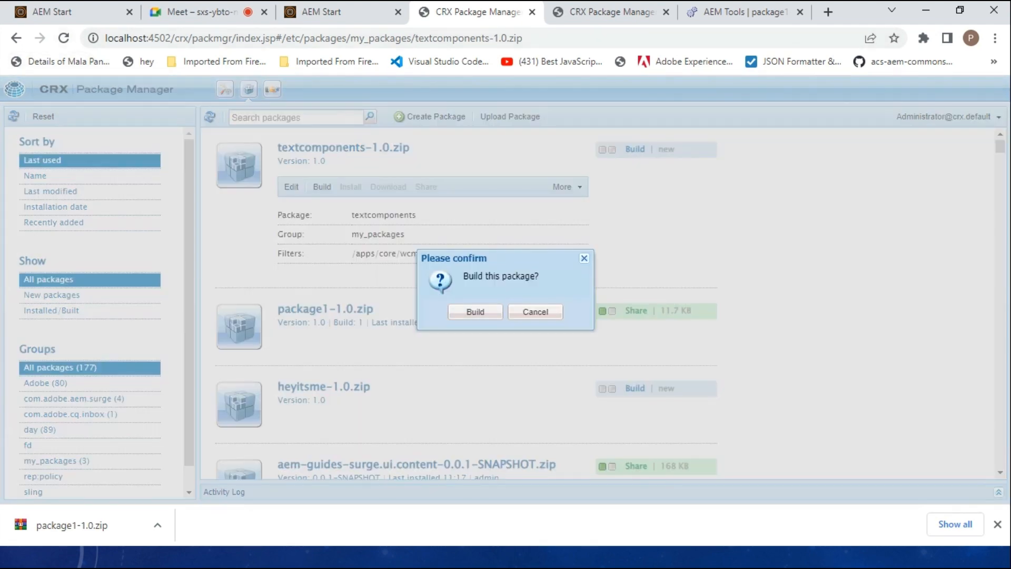
{"action": "left_click", "coordinate": [475, 311]}
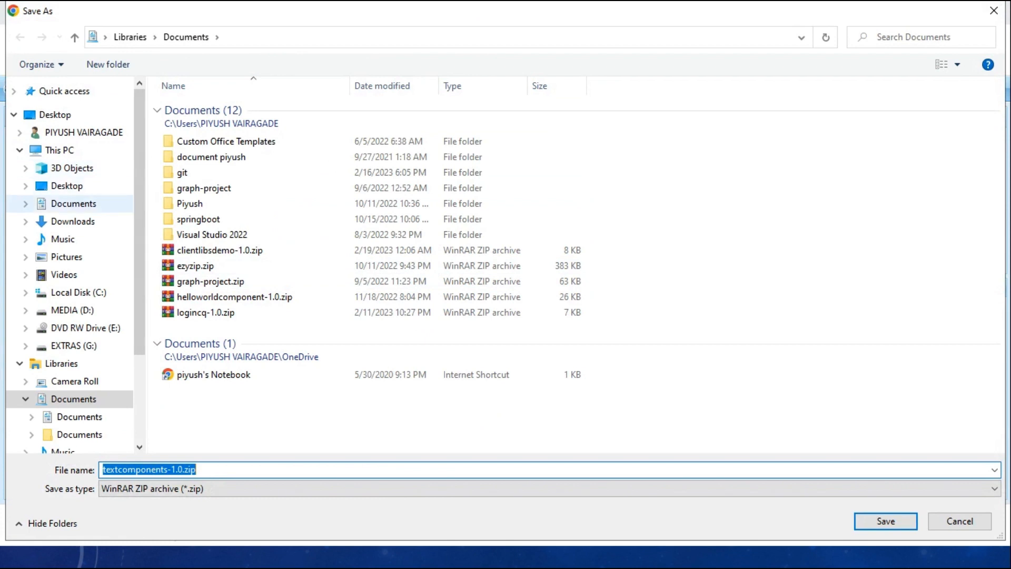
{"action": "left_click", "coordinate": [72, 222]}
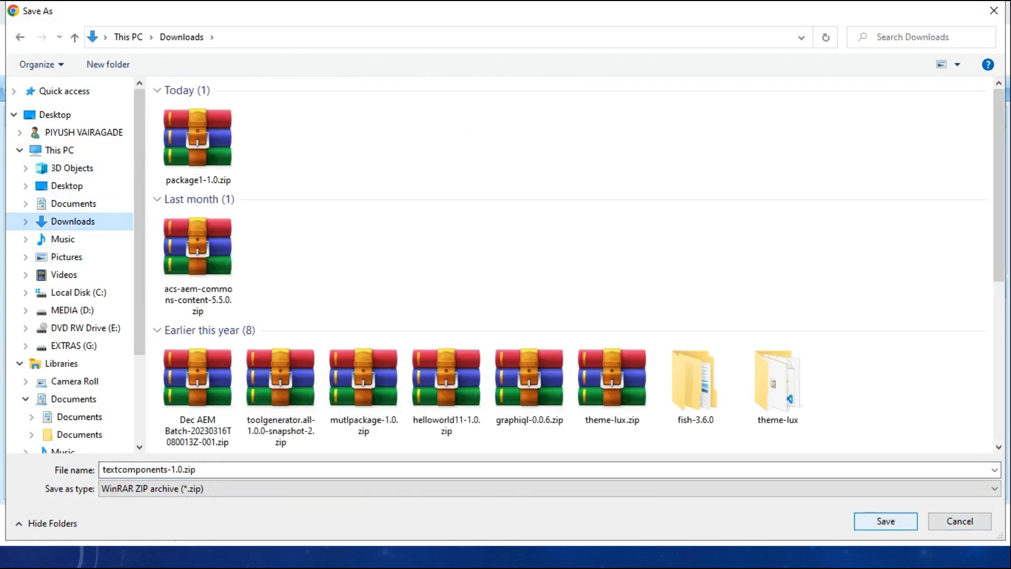
{"action": "left_click", "coordinate": [886, 521]}
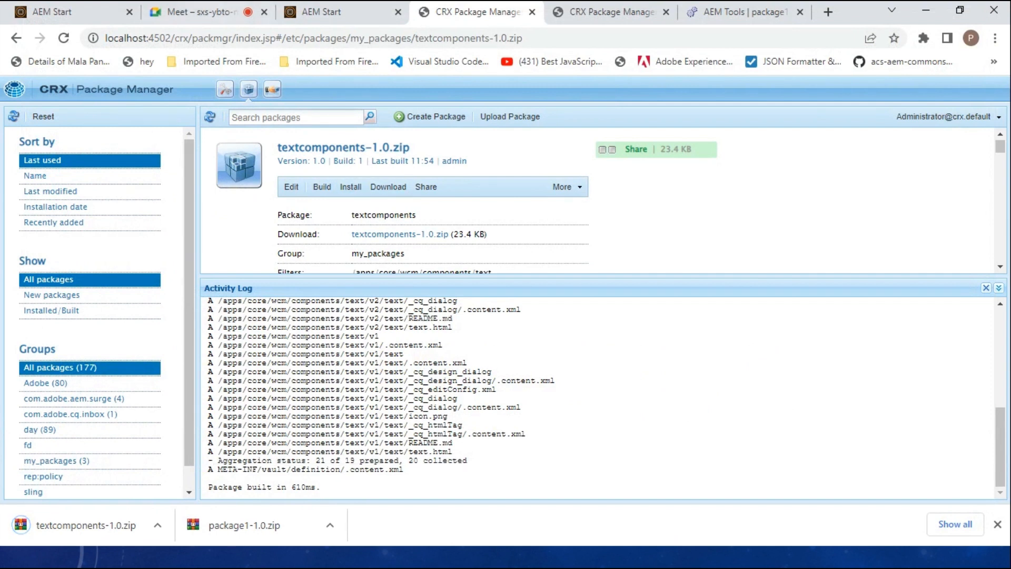
Show the downloaded textcomponents-1.0.zip in its folder and open the archive in WinRAR
{"action": "left_click", "coordinate": [157, 526]}
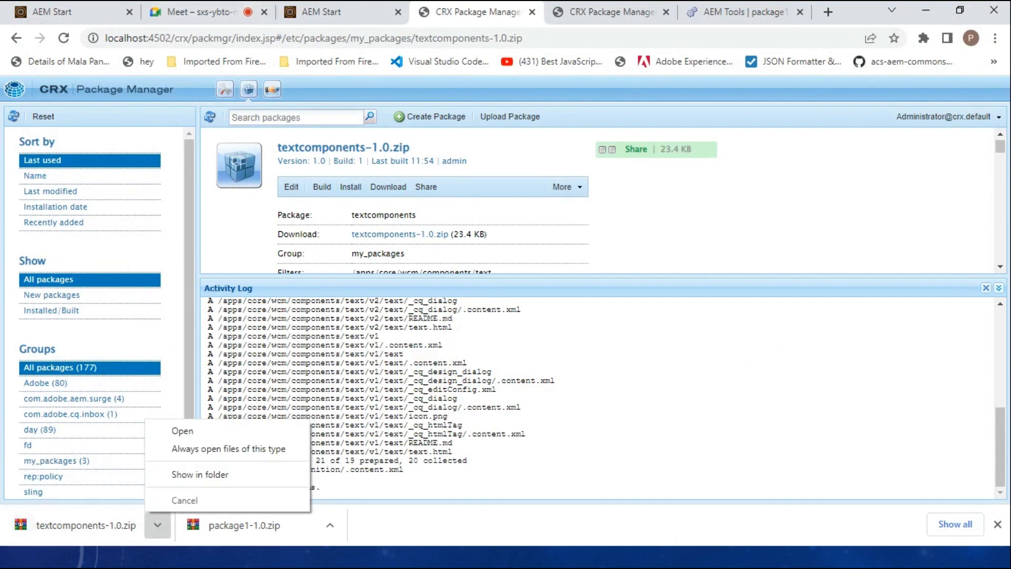
{"action": "left_click", "coordinate": [200, 474]}
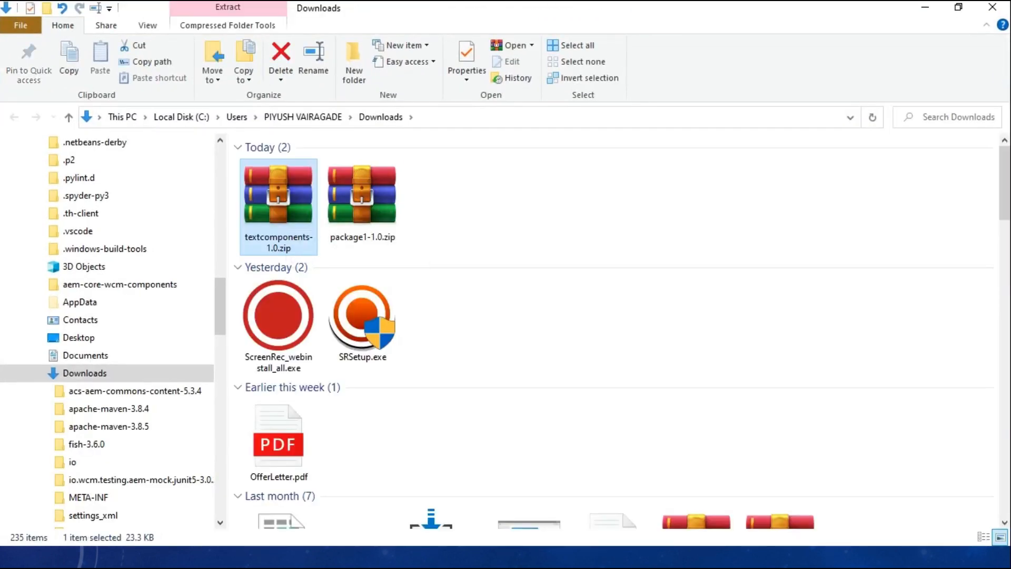
{"action": "double_click", "coordinate": [278, 207]}
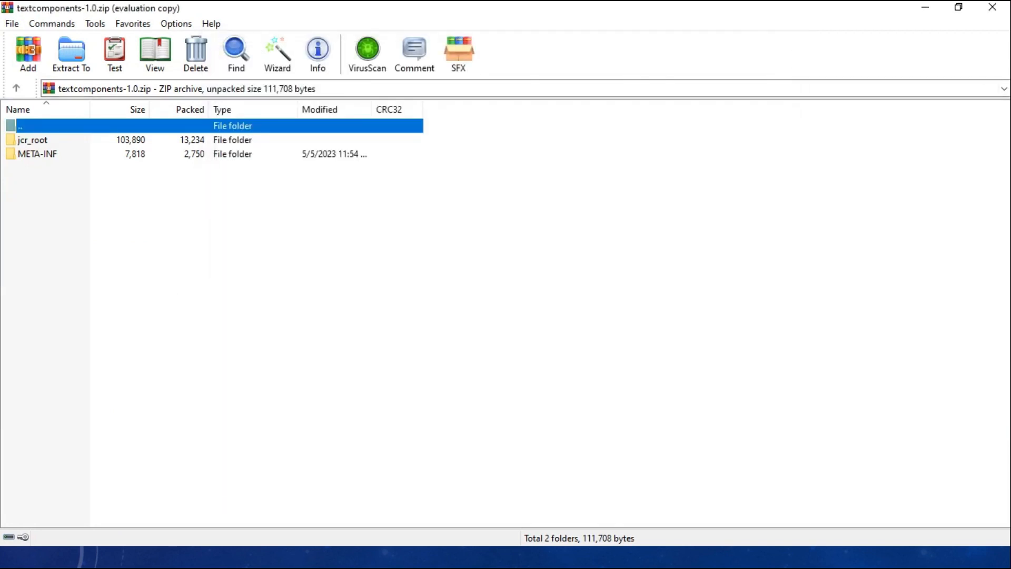
Browse the archive to the jcr_root\apps\core\wcm\components\text folder
{"action": "key", "text": "Down"}
{"action": "key", "text": "Return"}
{"action": "key", "text": "Down"}
{"action": "key", "text": "Return"}
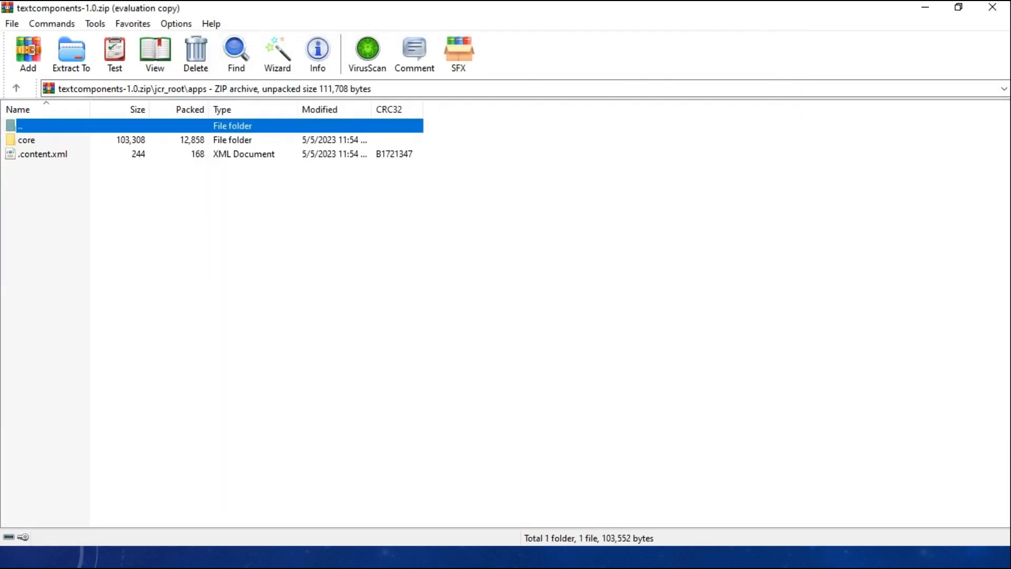
{"action": "key", "text": "Down"}
{"action": "key", "text": "Return"}
{"action": "key", "text": "Down"}
{"action": "key", "text": "Return"}
{"action": "key", "text": "Down"}
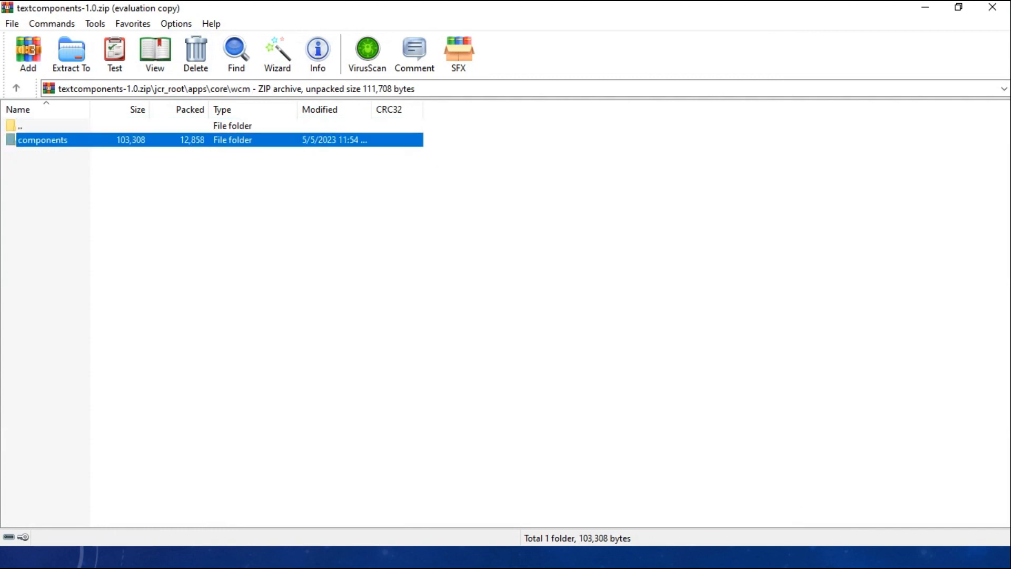
{"action": "key", "text": "Return"}
{"action": "key", "text": "Down"}
{"action": "key", "text": "Return"}
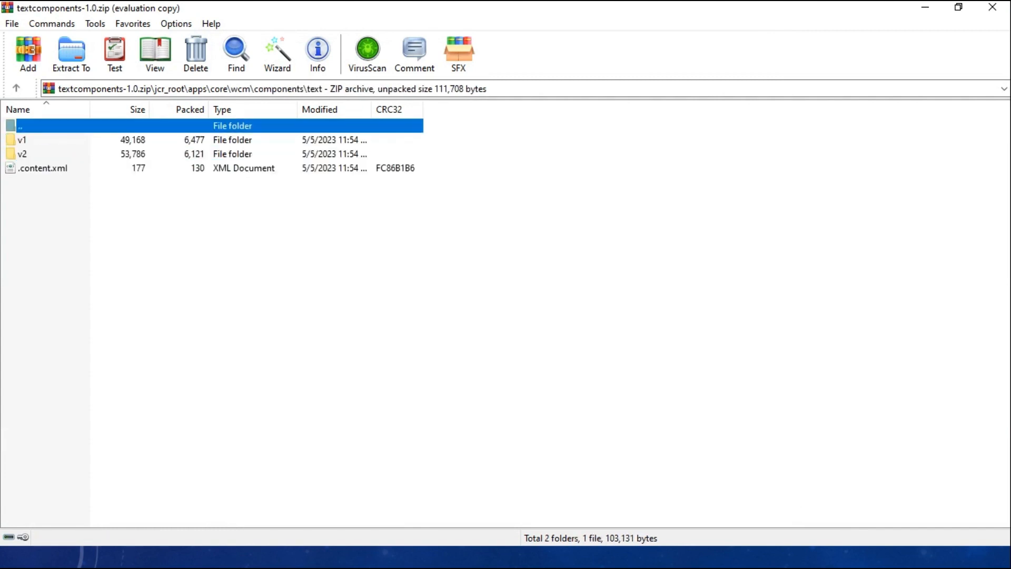
Open the _cq_dialog folder of the text component's v2 version in the archive
{"action": "key", "text": "Down"}
{"action": "key", "text": "Down"}
{"action": "key", "text": "Return"}
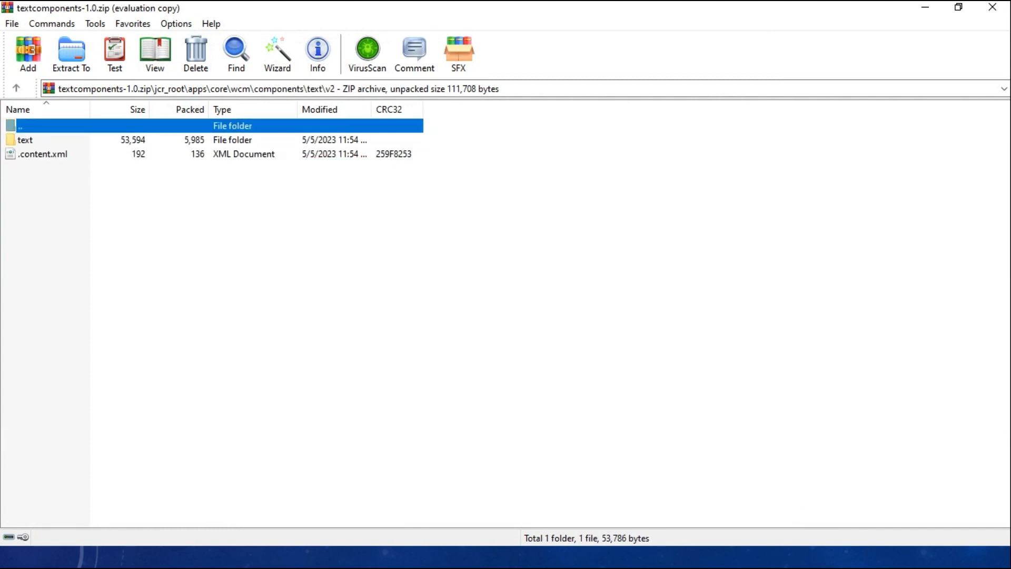
{"action": "key", "text": "Down"}
{"action": "key", "text": "Return"}
{"action": "key", "text": "Down"}
{"action": "key", "text": "Down"}
{"action": "key", "text": "Return"}
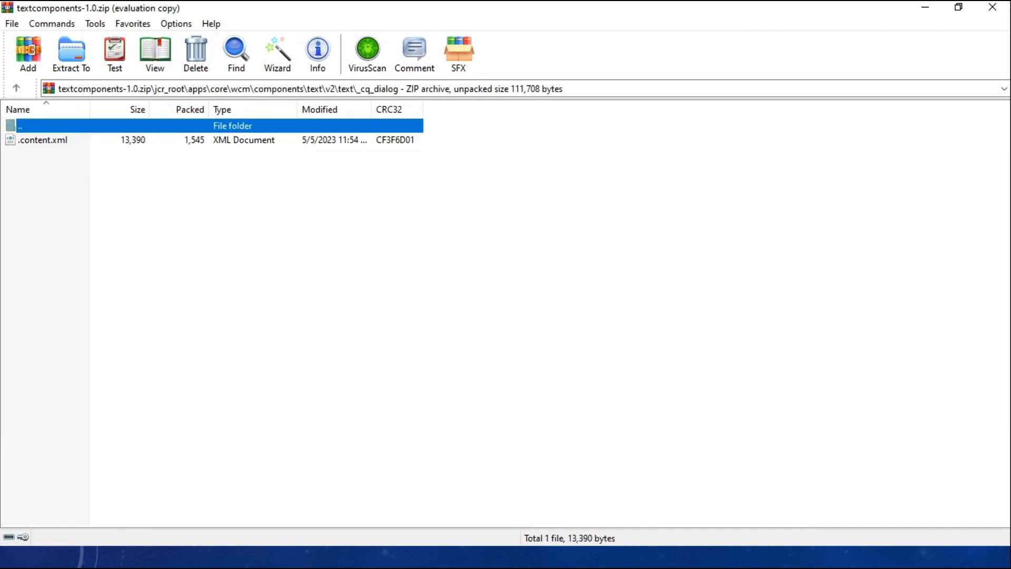
View the v2 text dialog's .content.xml from start to end and select all of its XML
{"action": "key", "text": "Down"}
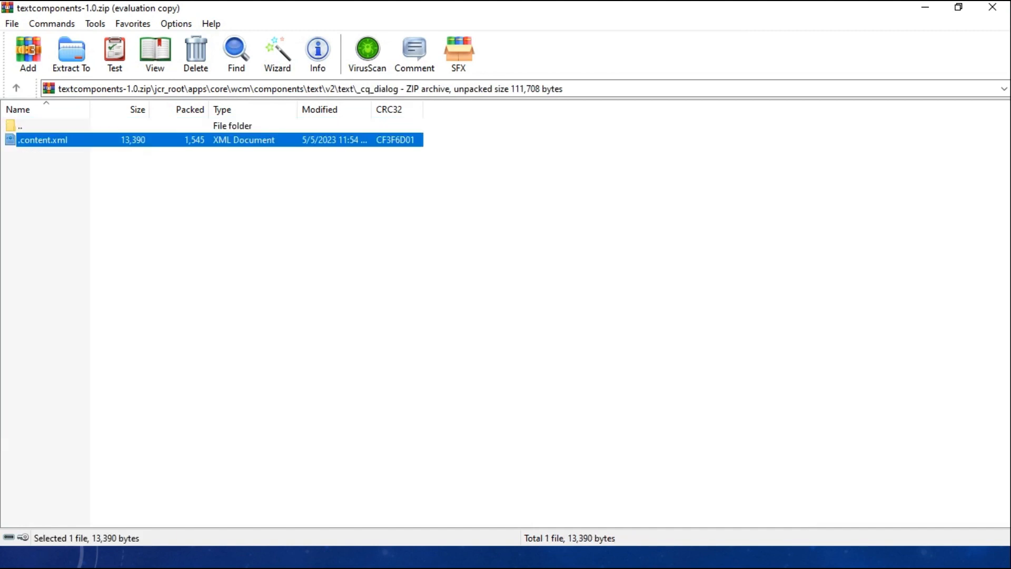
{"action": "key", "text": "Return"}
{"action": "key", "text": "End"}
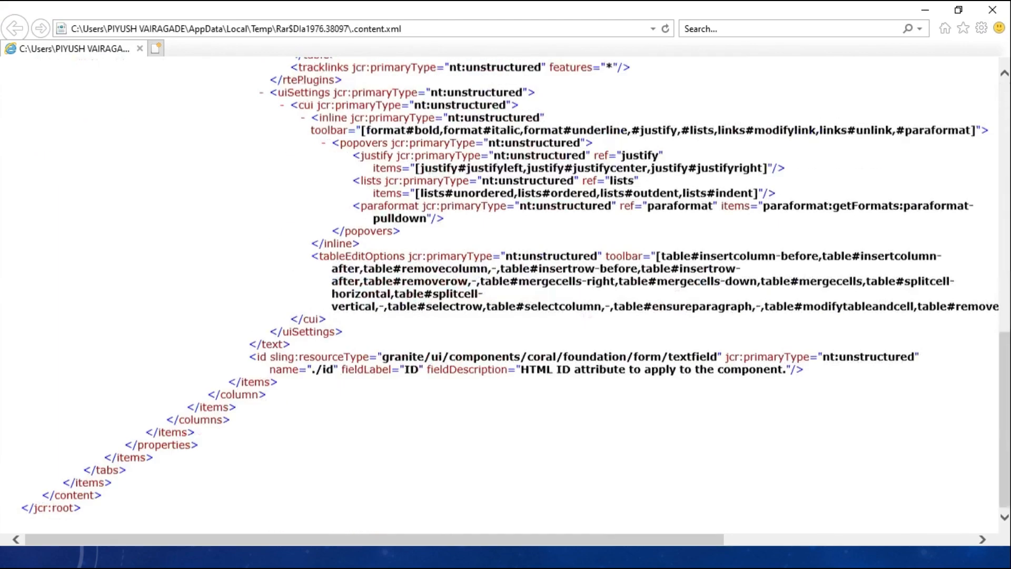
{"action": "key", "text": "Home"}
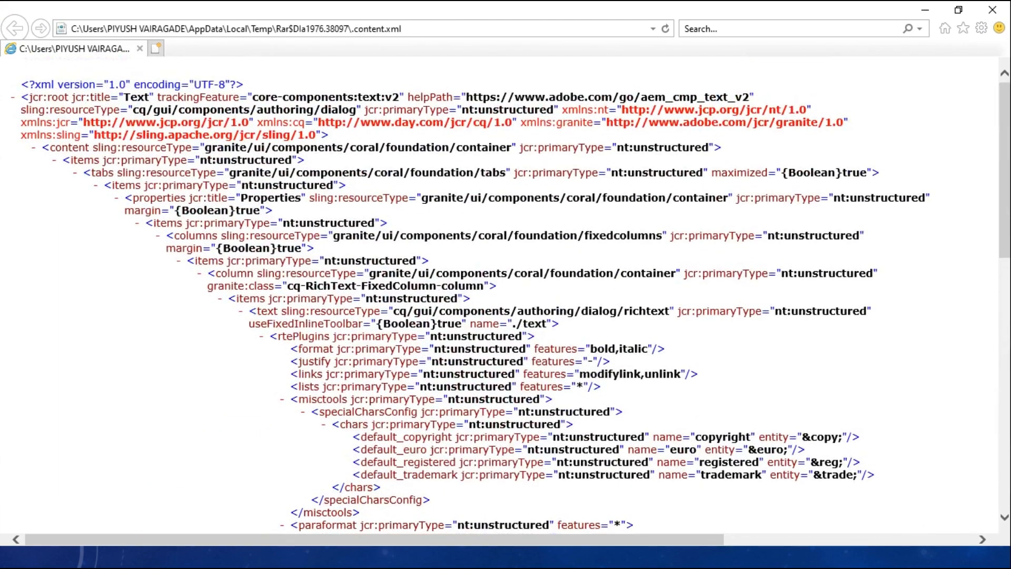
{"action": "left_click_drag", "start_coordinate": [20, 85], "coordinate": [142, 543]}
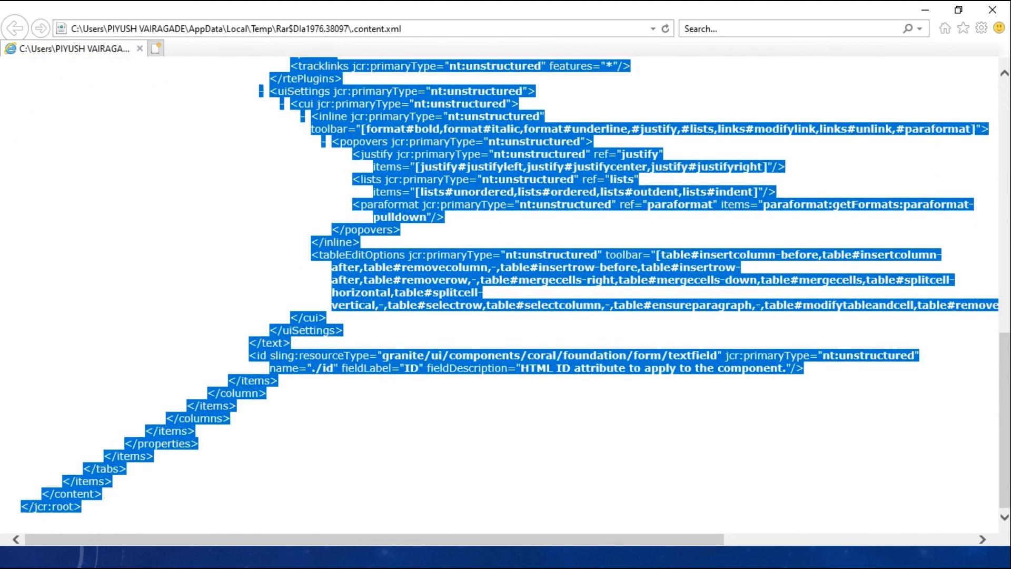
Switch back to Package Manager and create a package named surgetext, version 1.0, in the my_packages group
{"action": "key", "text": "alt+Tab"}
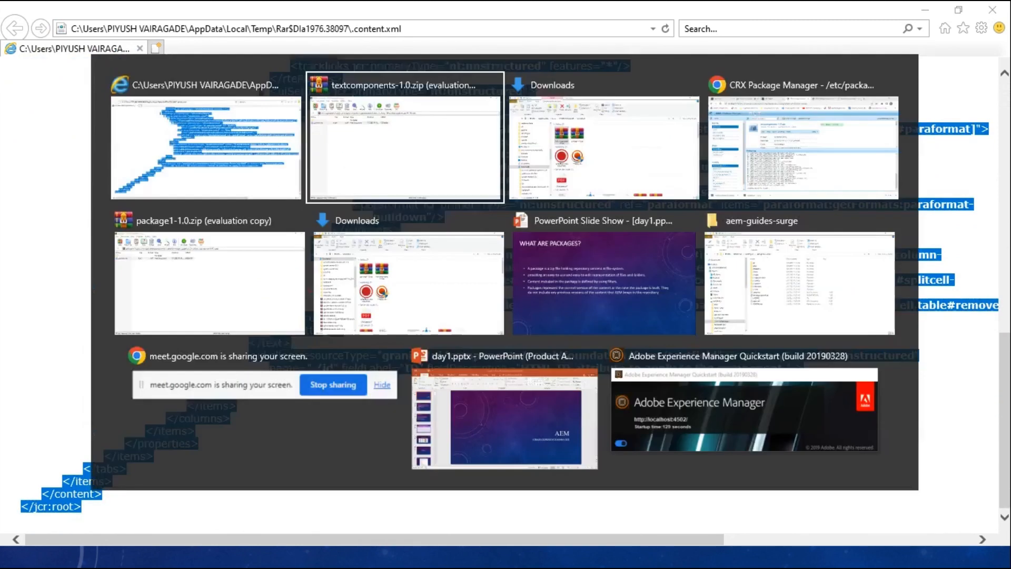
{"action": "key", "text": "Tab"}
{"action": "key", "text": "Tab"}
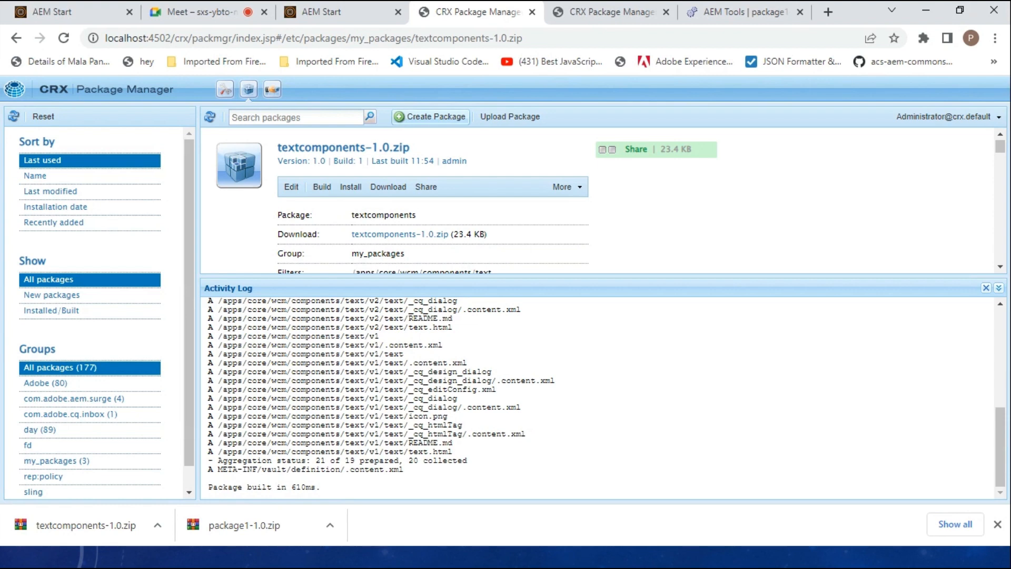
{"action": "left_click", "coordinate": [429, 117]}
{"action": "type", "text": "t"}
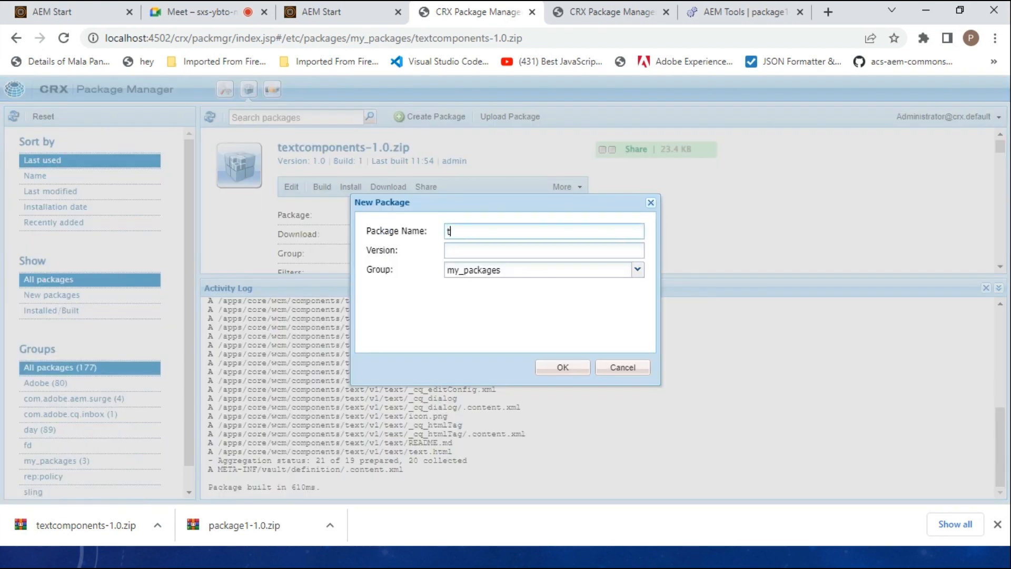
{"action": "type", "text": "ext"}
{"action": "key", "text": "BackSpace"}
{"action": "key", "text": "BackSpace"}
{"action": "type", "text": "surge ext"}
{"action": "left_click", "coordinate": [196, 12]}
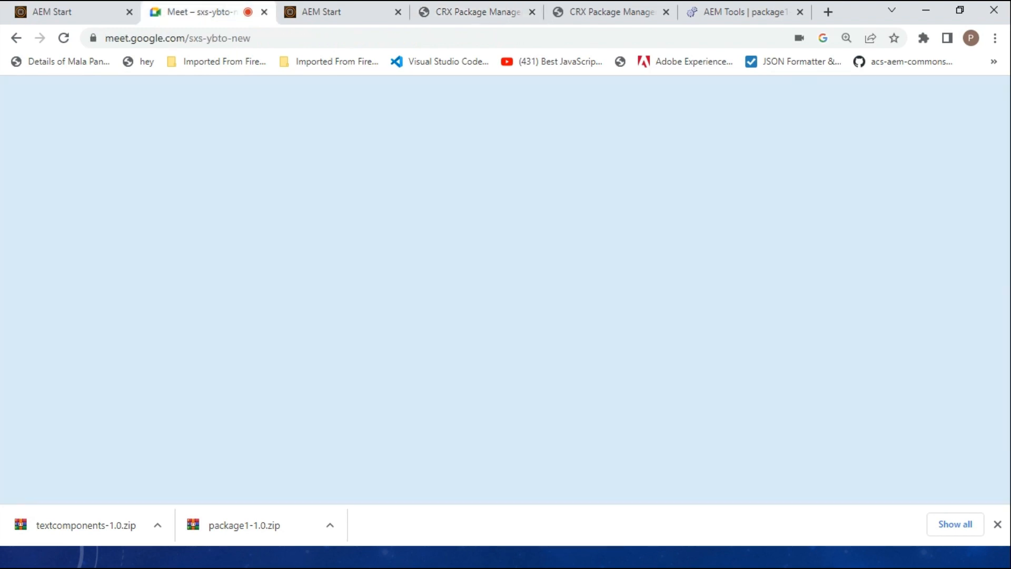
{"action": "left_click", "coordinate": [675, 169]}
{"action": "left_click", "coordinate": [611, 12]}
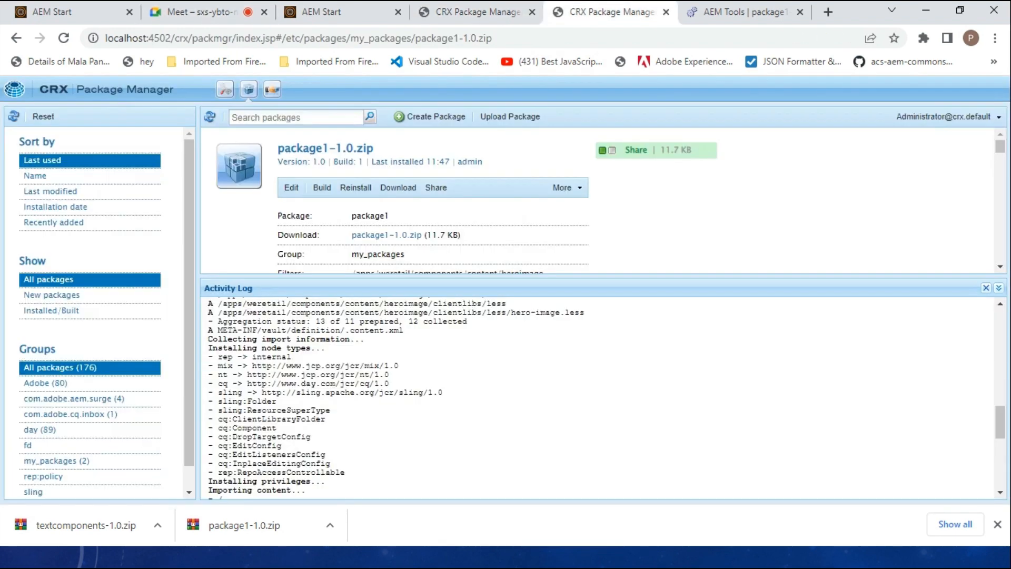
{"action": "left_click", "coordinate": [476, 12]}
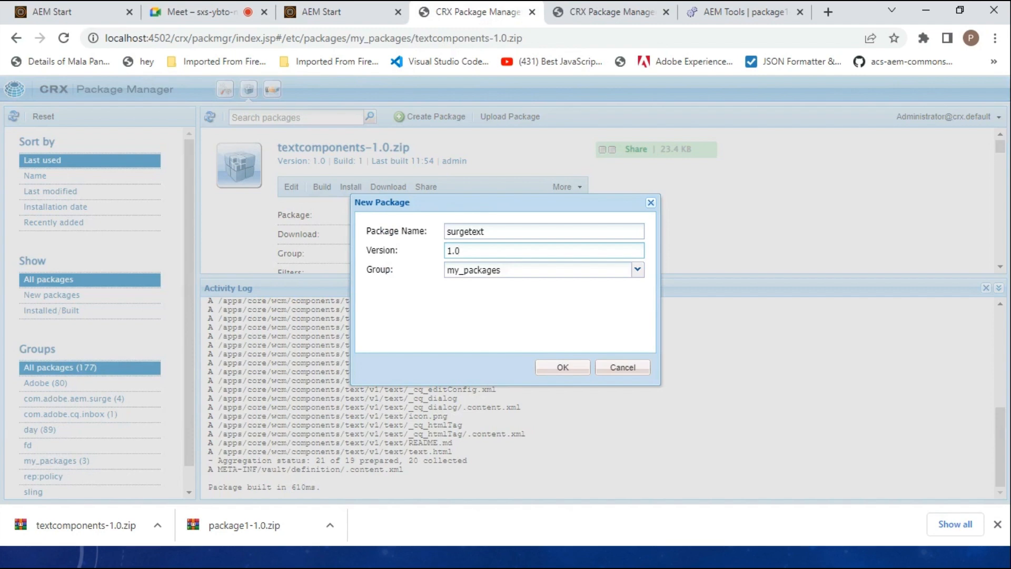
{"action": "left_click", "coordinate": [563, 367]}
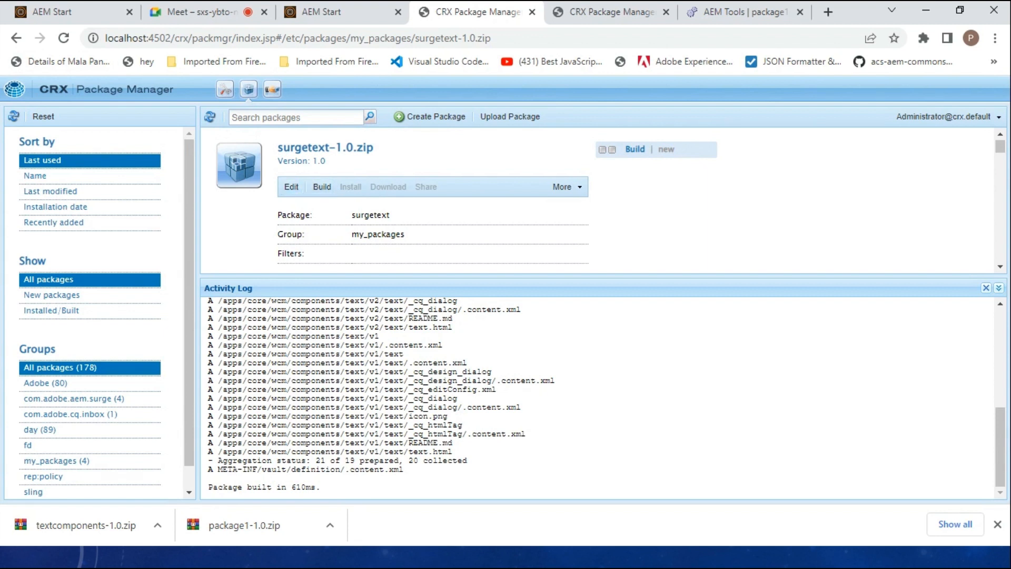
Open the surgetext package for editing and start a new filter for it
{"action": "scroll", "coordinate": [433, 211], "scroll_direction": "down", "scroll_amount": 3}
{"action": "scroll", "coordinate": [433, 211], "scroll_direction": "up", "scroll_amount": 3}
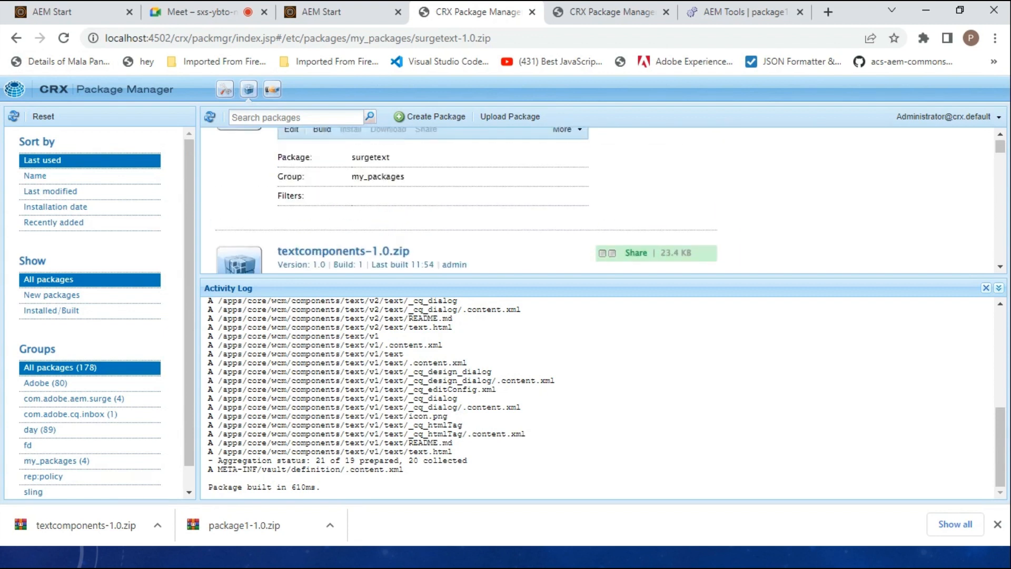
{"action": "left_click", "coordinate": [292, 187]}
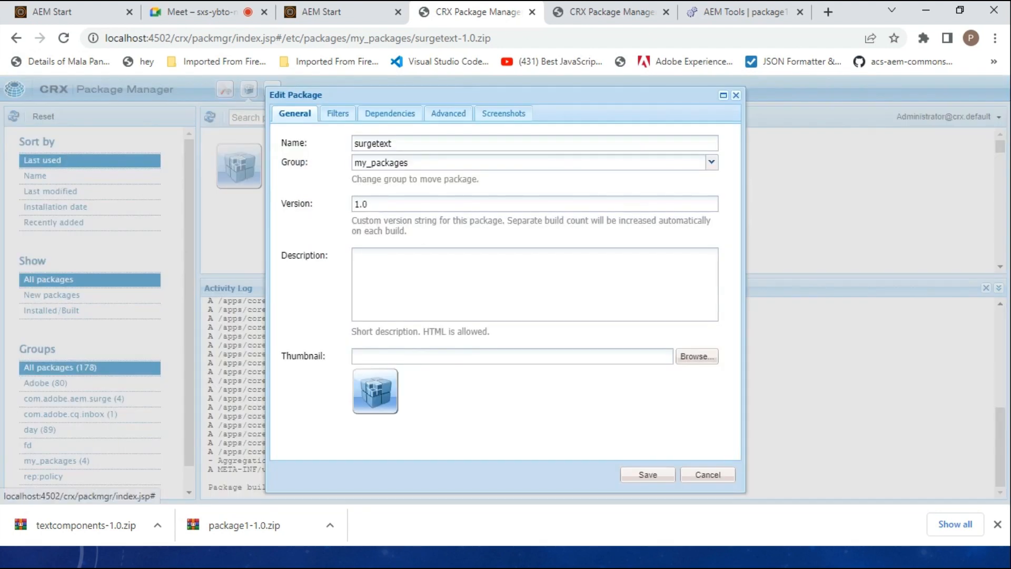
{"action": "left_click", "coordinate": [335, 113]}
{"action": "left_click", "coordinate": [315, 139]}
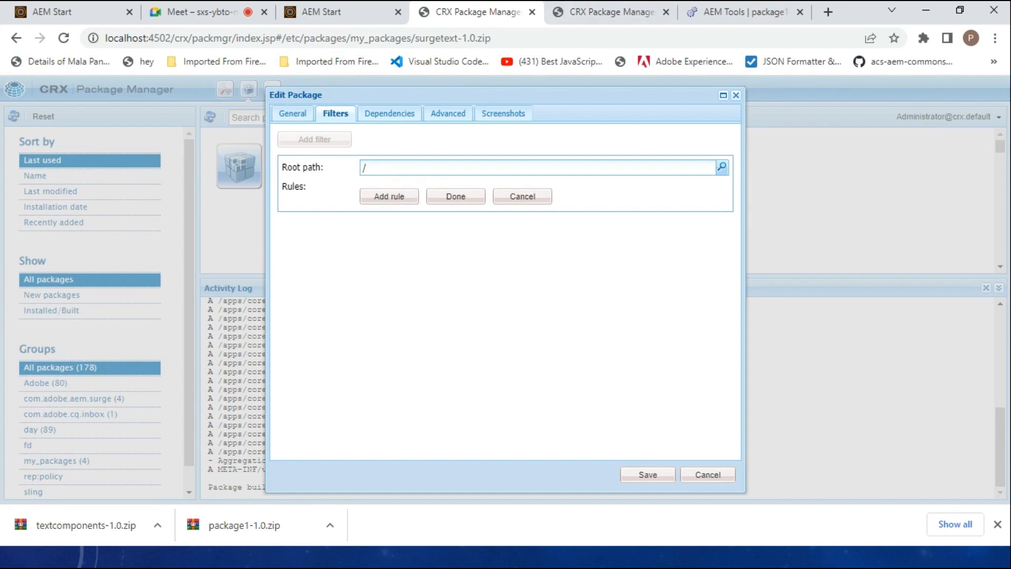
Open CRXDE Lite and expand the repository tree to the components folder under /apps/surge
{"action": "left_click", "coordinate": [743, 11]}
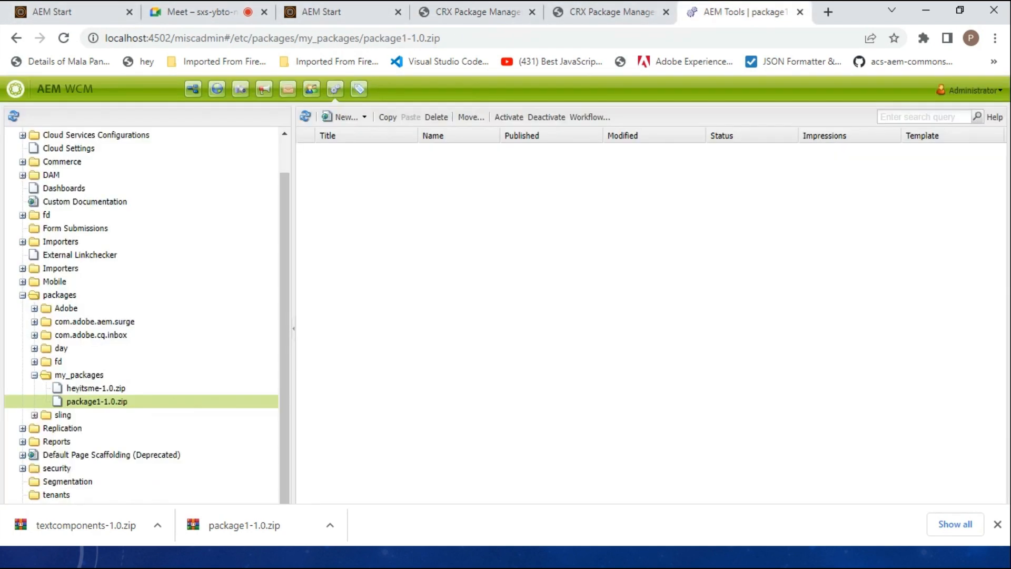
{"action": "left_click", "coordinate": [611, 12]}
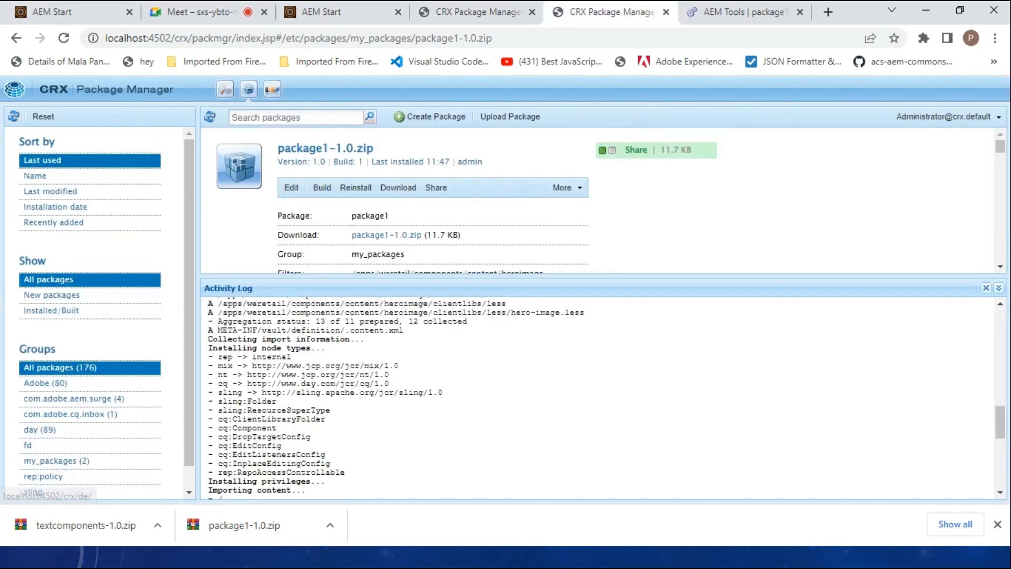
{"action": "left_click", "coordinate": [225, 89]}
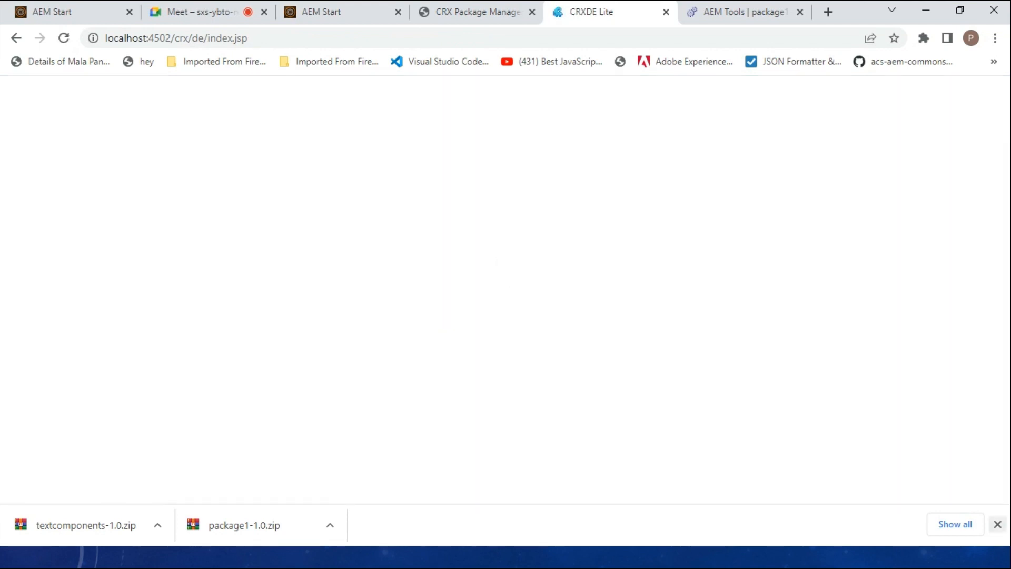
{"action": "left_click", "coordinate": [997, 525]}
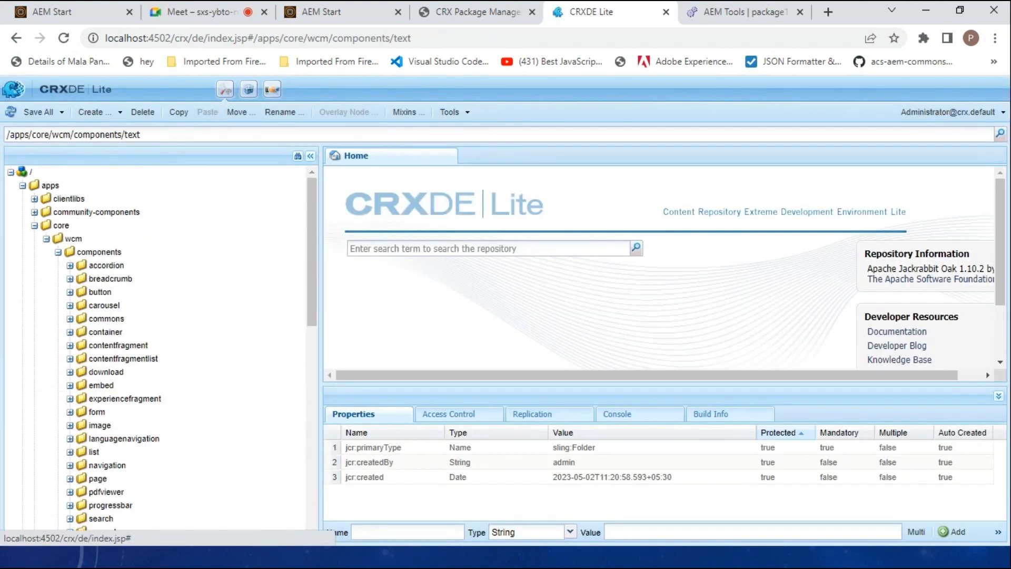
{"action": "left_click", "coordinate": [34, 226]}
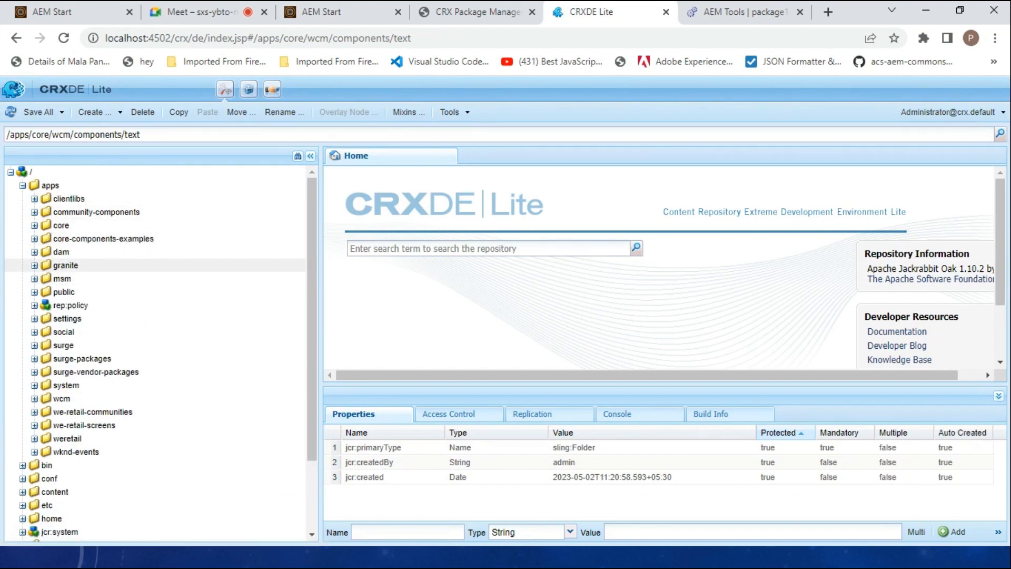
{"action": "scroll", "coordinate": [79, 259], "scroll_direction": "down", "scroll_amount": 2}
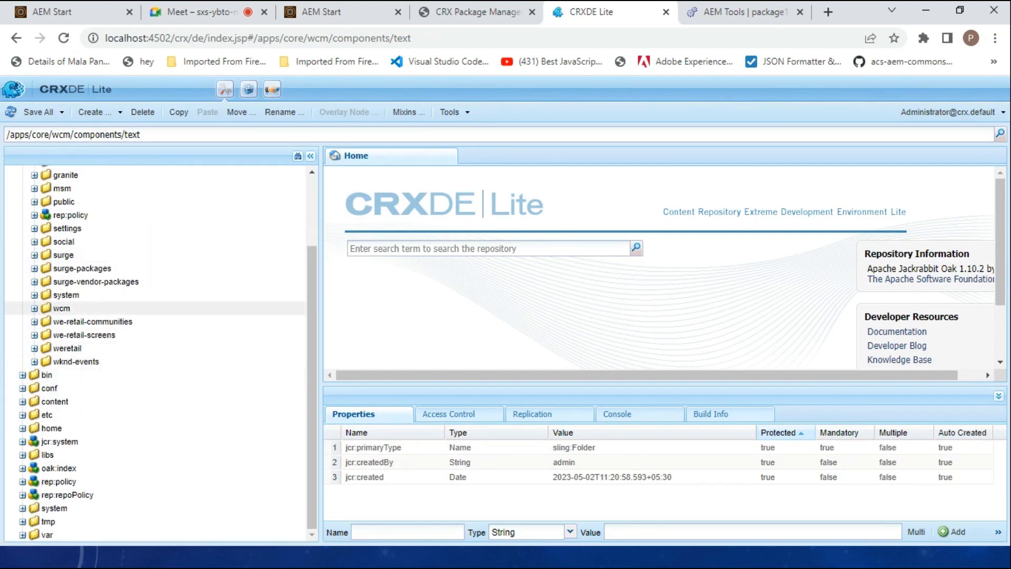
{"action": "double_click", "coordinate": [62, 256]}
{"action": "double_click", "coordinate": [82, 282]}
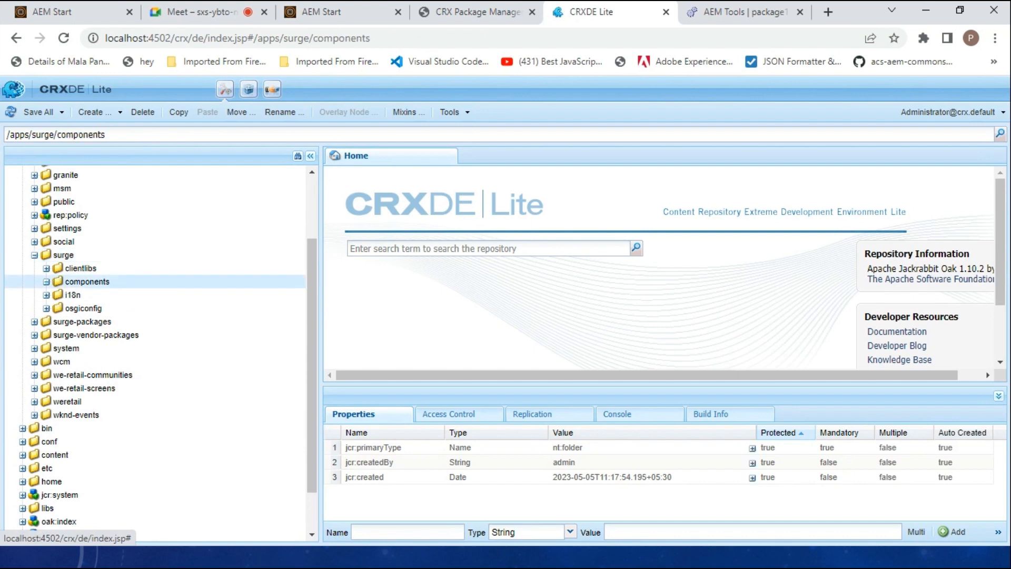
{"action": "scroll", "coordinate": [84, 321], "scroll_direction": "down", "scroll_amount": 5}
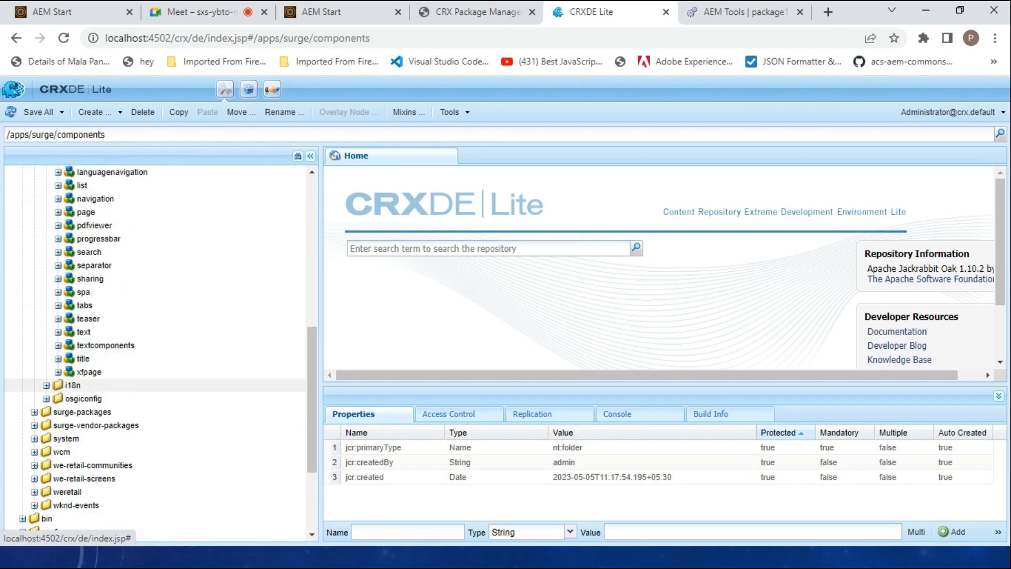
Expand the textcomponents component and copy its repository path, /apps/surge/components/textcomponents
{"action": "double_click", "coordinate": [106, 345]}
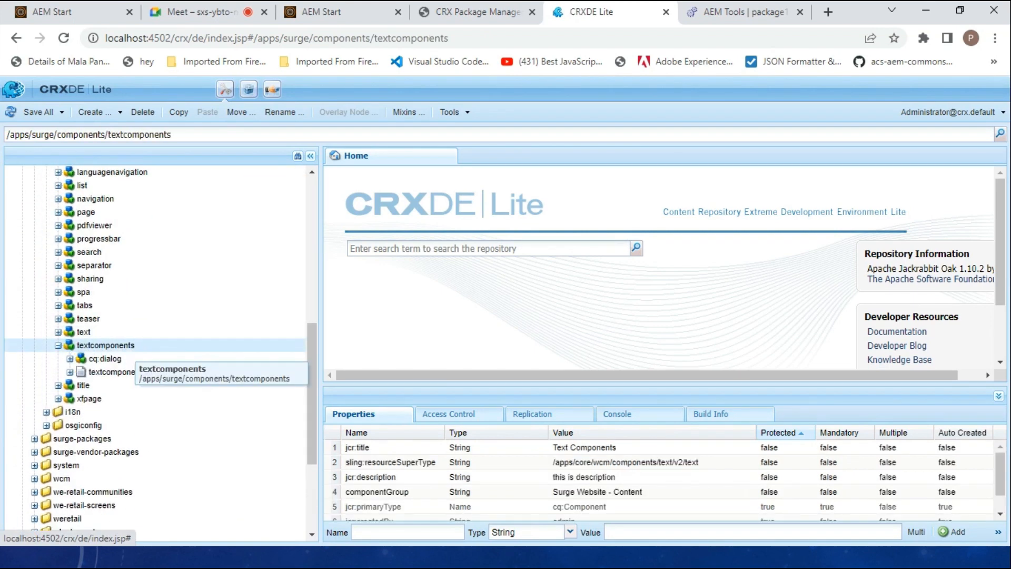
{"action": "left_click", "coordinate": [105, 358]}
{"action": "left_click", "coordinate": [105, 345]}
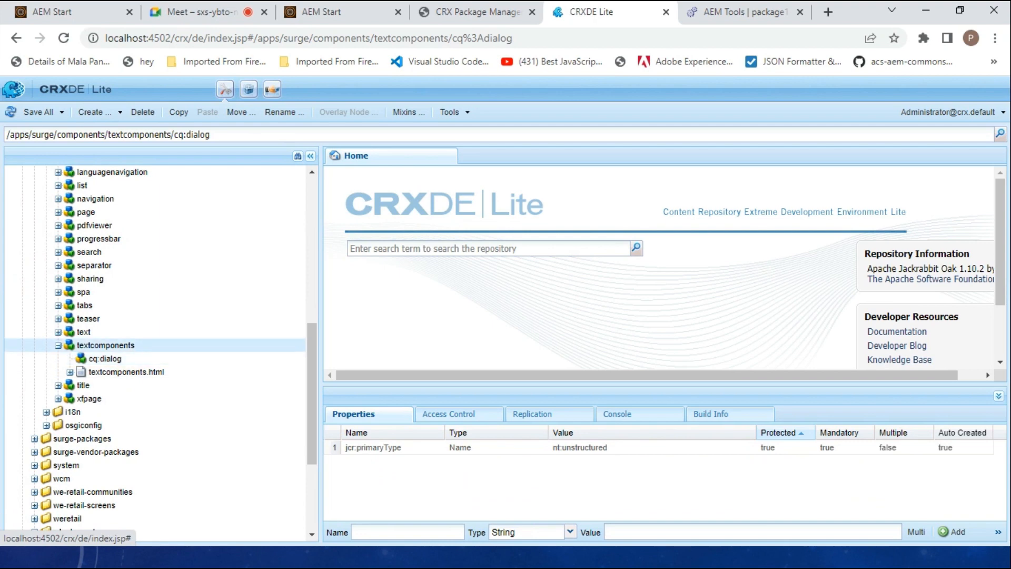
{"action": "left_click", "coordinate": [131, 135]}
{"action": "key", "text": "ctrl+c"}
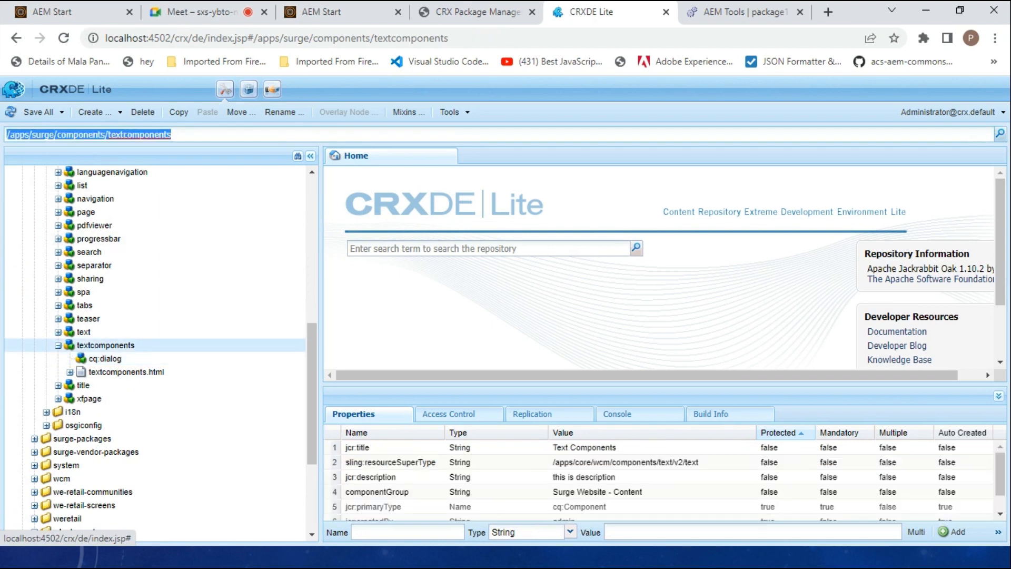
Return to Package Manager, set the surgetext filter's root path to /apps/surge/components/textcomponents and save the package
{"action": "left_click", "coordinate": [477, 12]}
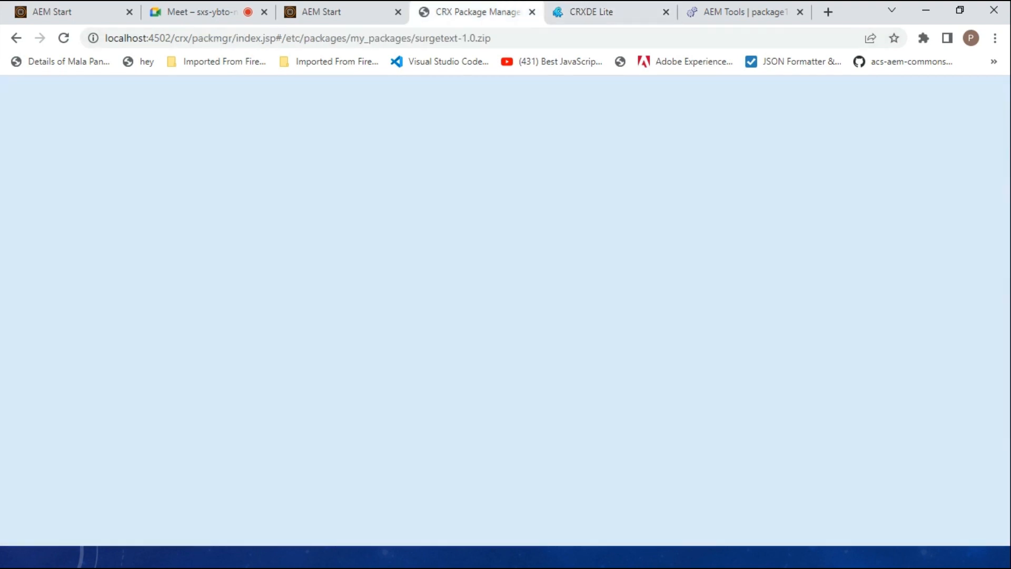
{"action": "key", "text": "ctrl+v"}
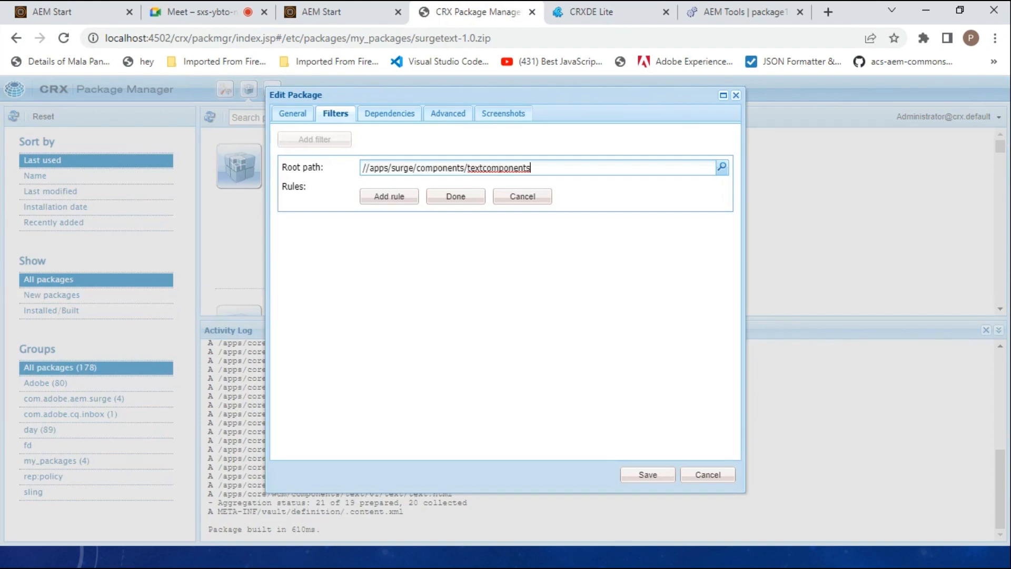
{"action": "key", "text": "Home"}
{"action": "key", "text": "Delete"}
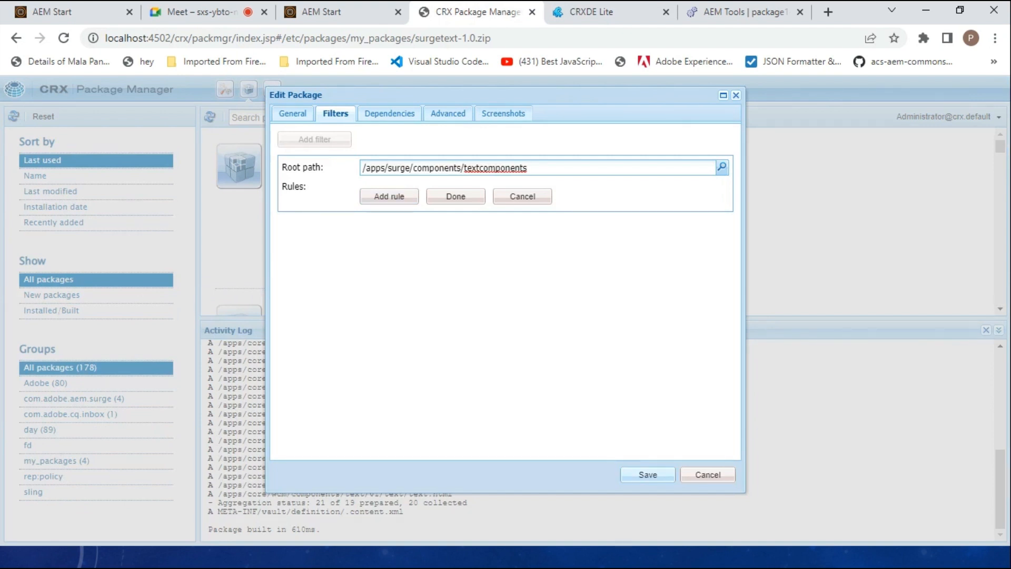
{"action": "left_click", "coordinate": [648, 475]}
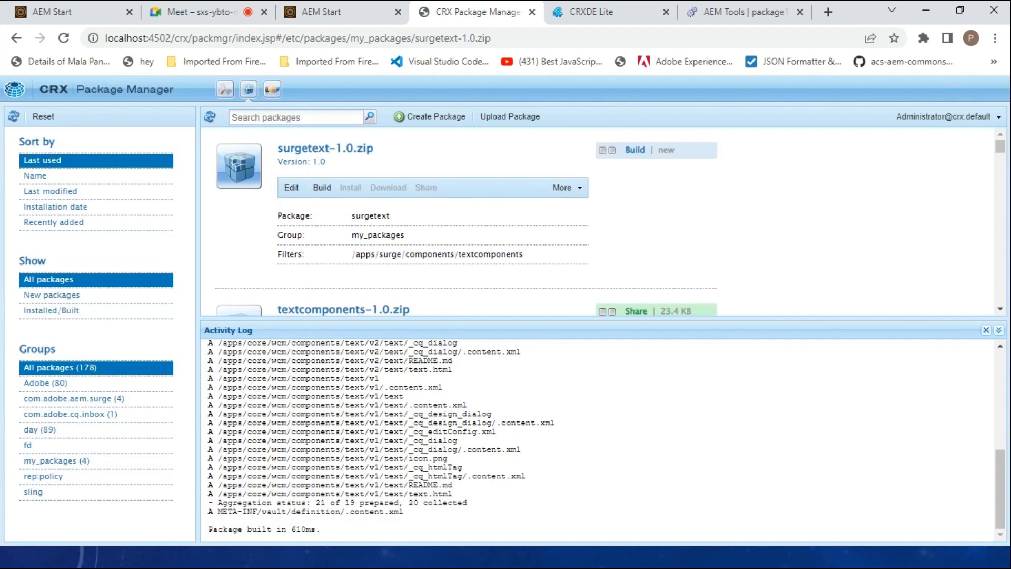
Build the surgetext package and download surgetext-1.0.zip into the Downloads folder
{"action": "left_click", "coordinate": [322, 187]}
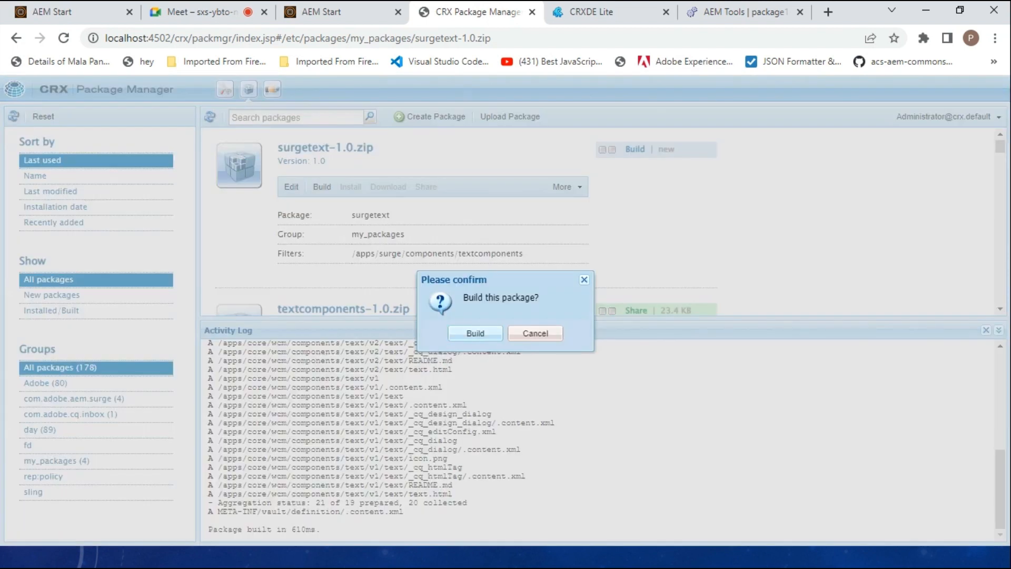
{"action": "left_click", "coordinate": [476, 333]}
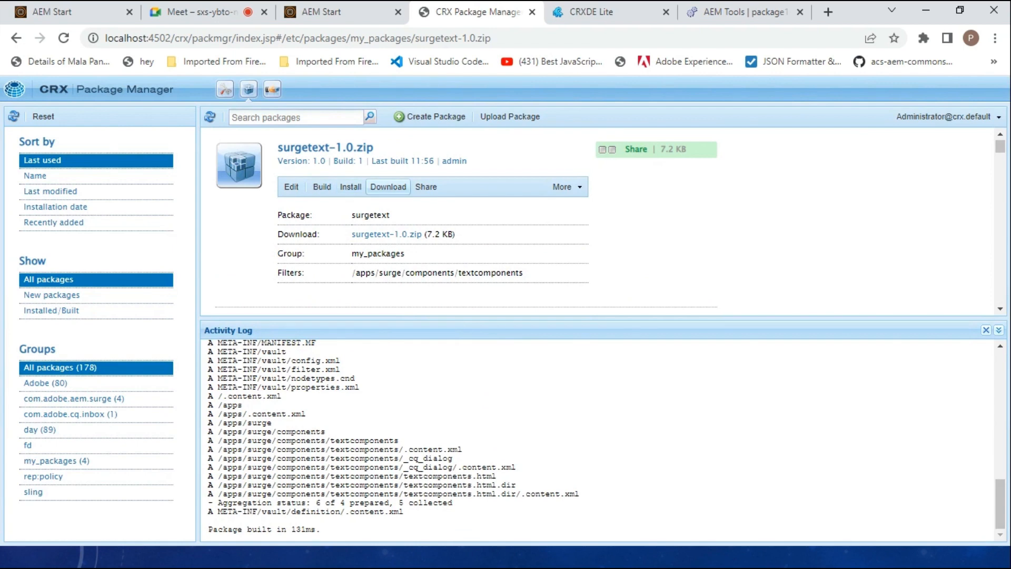
{"action": "left_click", "coordinate": [389, 187]}
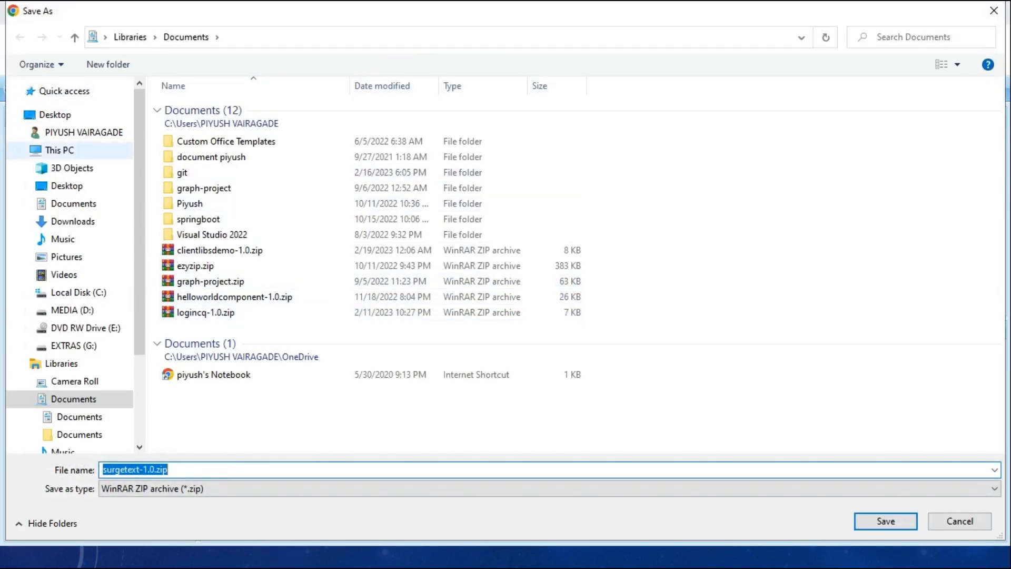
{"action": "left_click", "coordinate": [73, 221]}
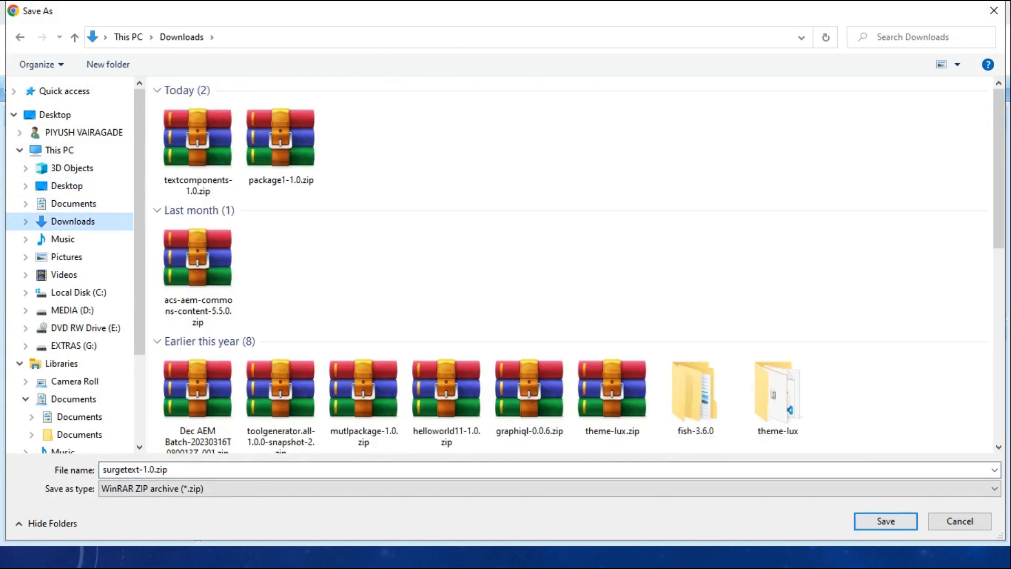
{"action": "left_click", "coordinate": [886, 521]}
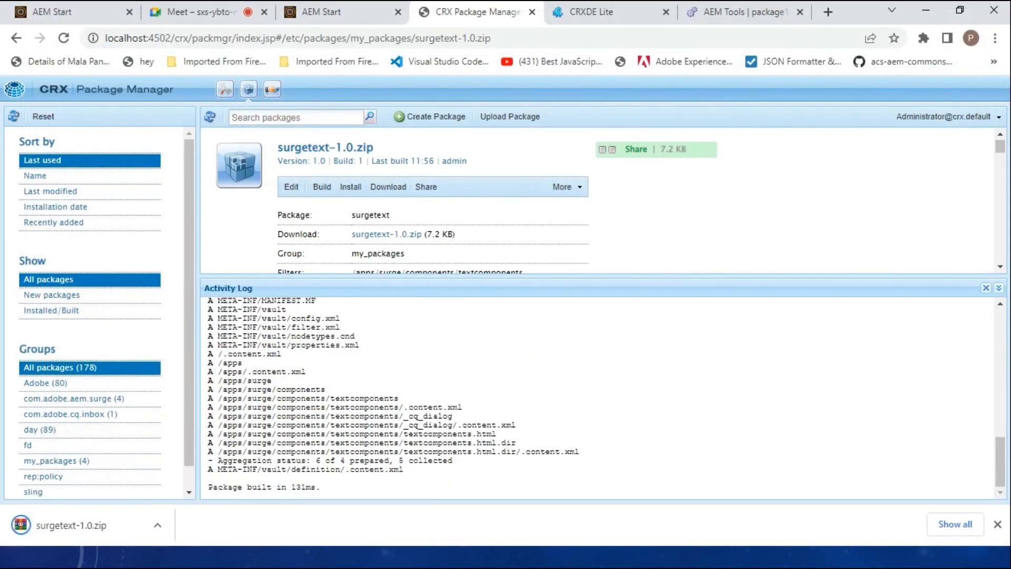
Switch to File Explorer and open the textcomponents-1.0.zip archive from the Downloads folder in WinRAR, dismissing the licence reminder
{"action": "key", "text": "super+d"}
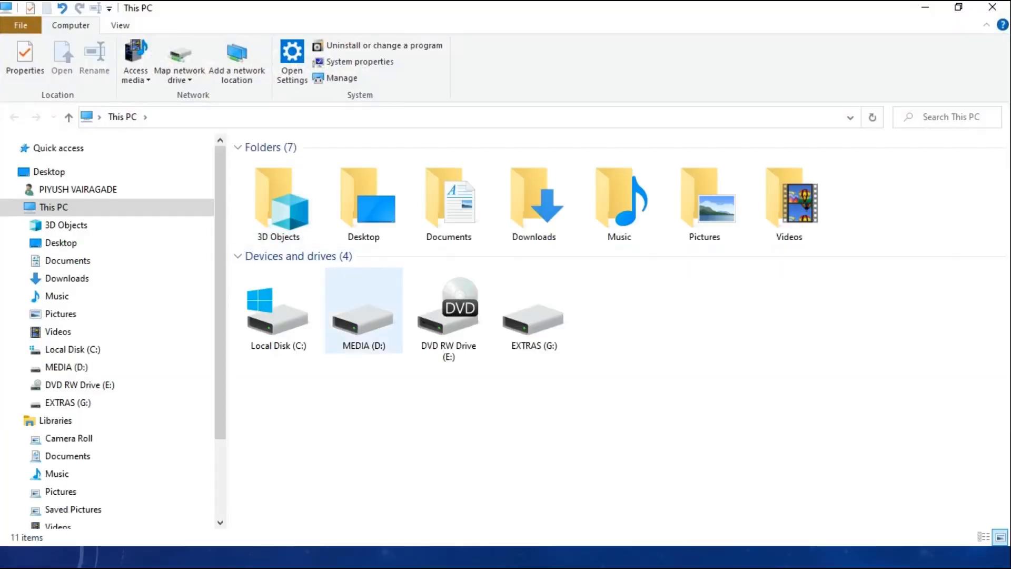
{"action": "left_click", "coordinate": [67, 367]}
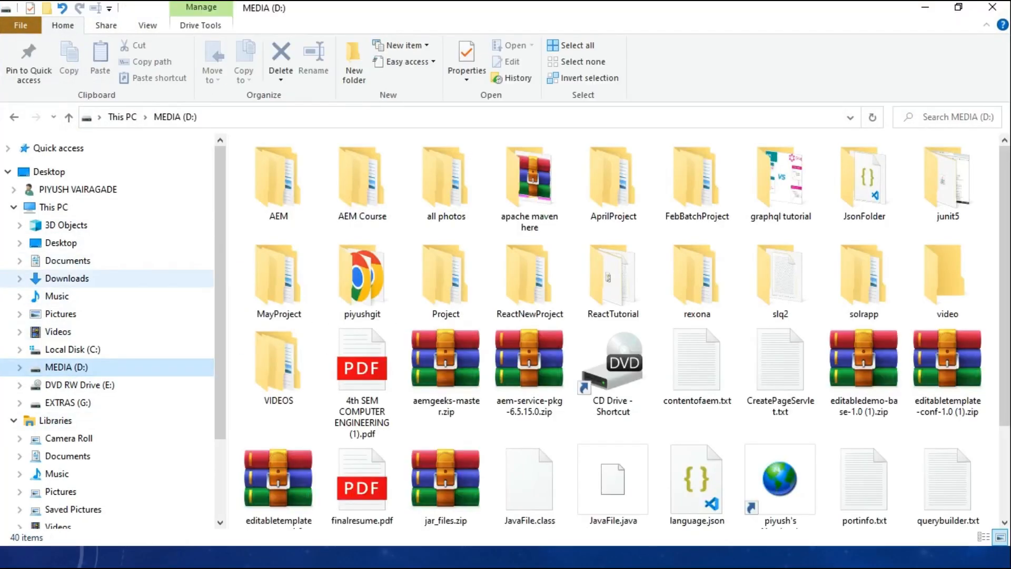
{"action": "left_click", "coordinate": [67, 279]}
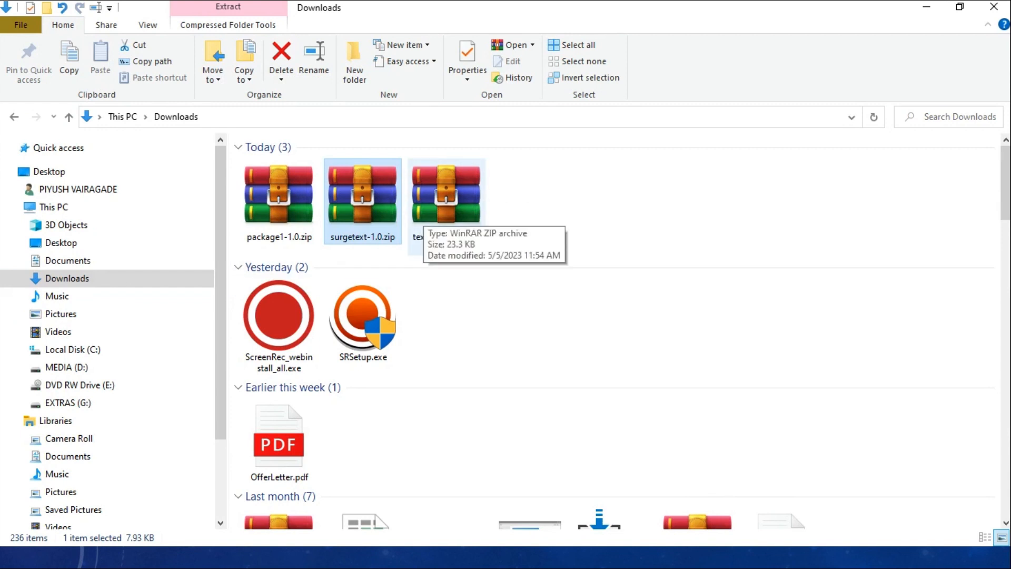
{"action": "double_click", "coordinate": [447, 205]}
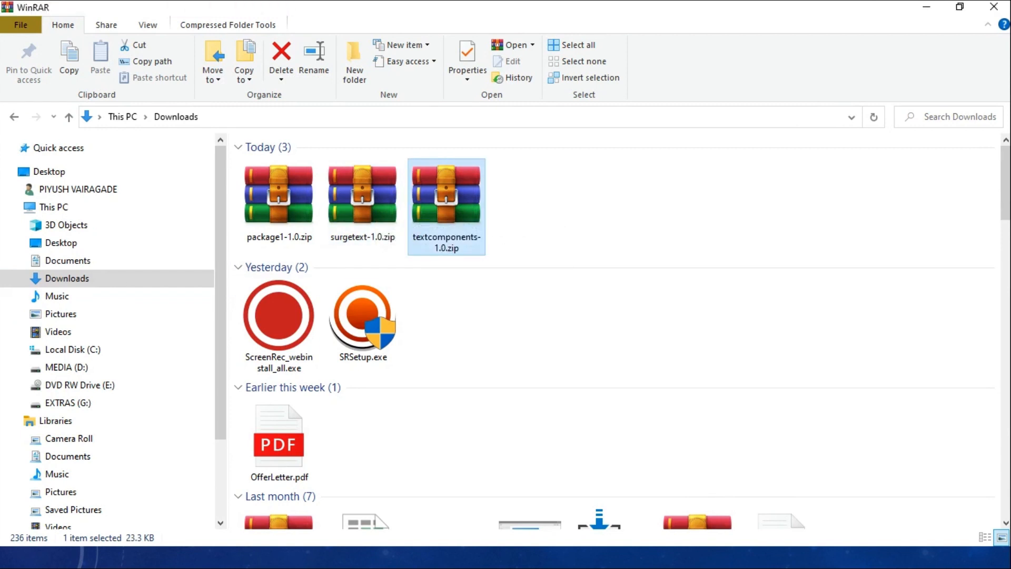
{"action": "left_click", "coordinate": [33, 140]}
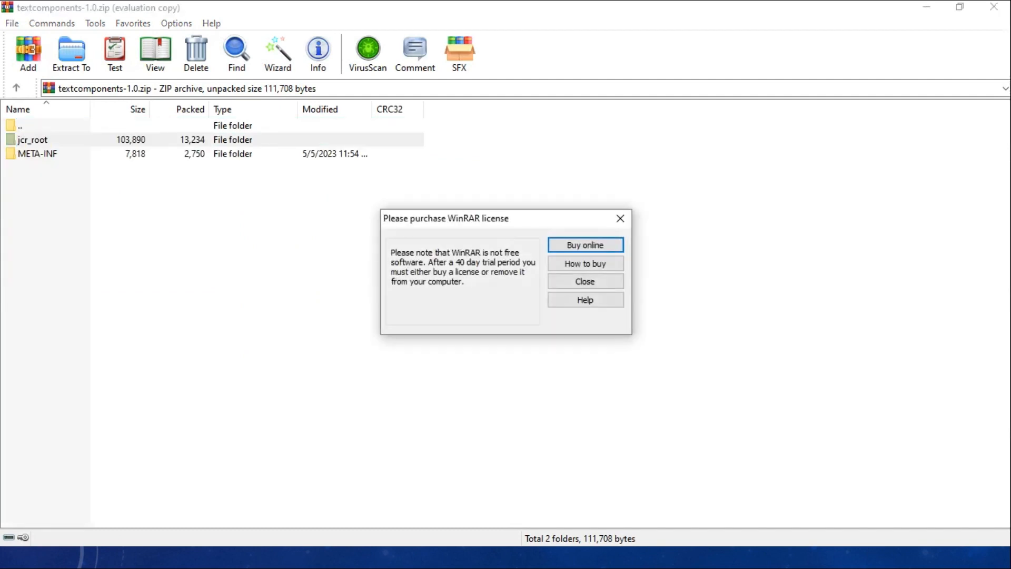
{"action": "left_click", "coordinate": [621, 219]}
Browse the archive to jcr_root\apps\core\wcm\components\text\v1\text
{"action": "double_click", "coordinate": [32, 139]}
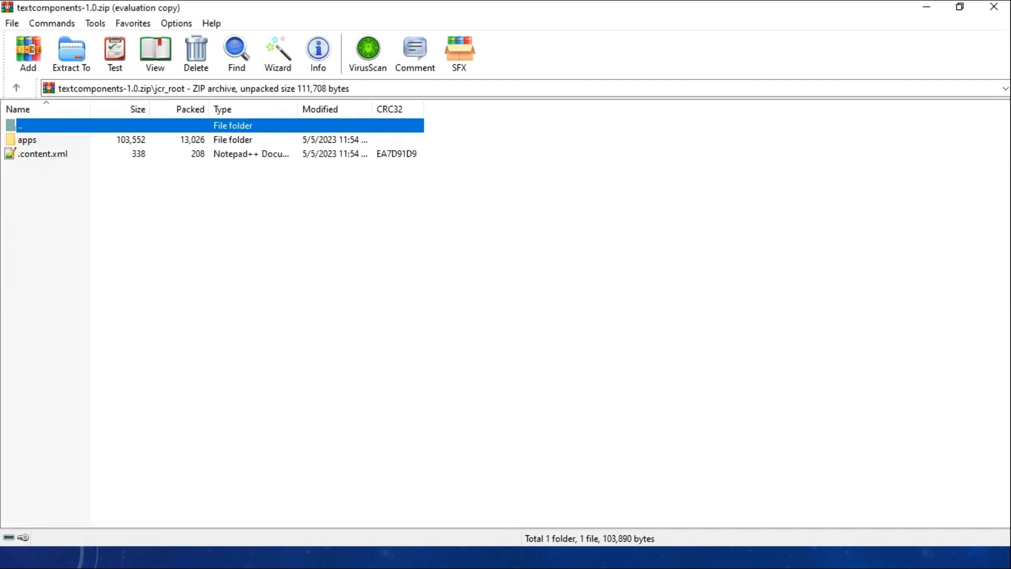
{"action": "double_click", "coordinate": [31, 139]}
{"action": "double_click", "coordinate": [31, 140]}
{"action": "double_click", "coordinate": [27, 139]}
{"action": "double_click", "coordinate": [28, 140]}
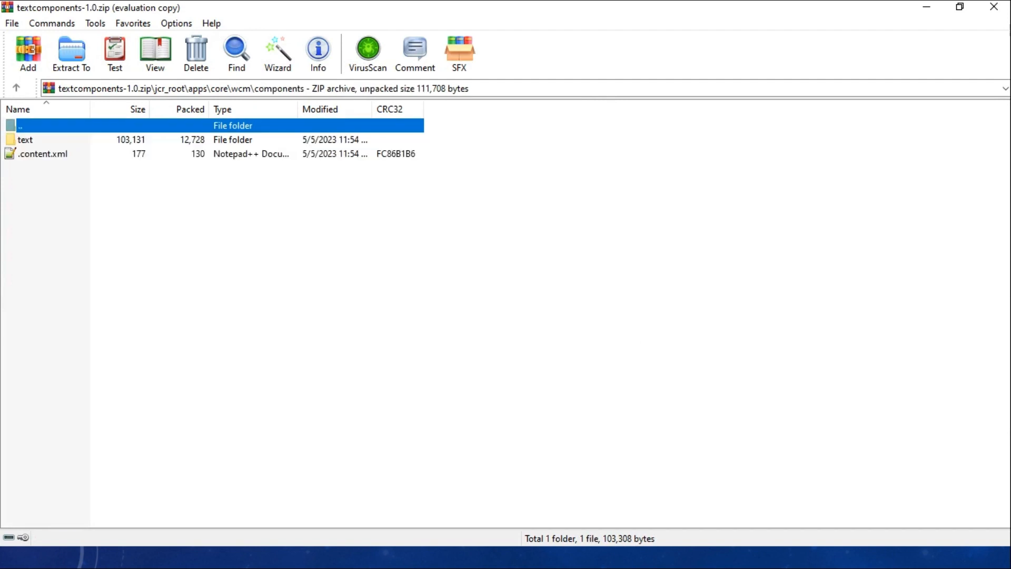
{"action": "double_click", "coordinate": [27, 140]}
{"action": "double_click", "coordinate": [23, 140]}
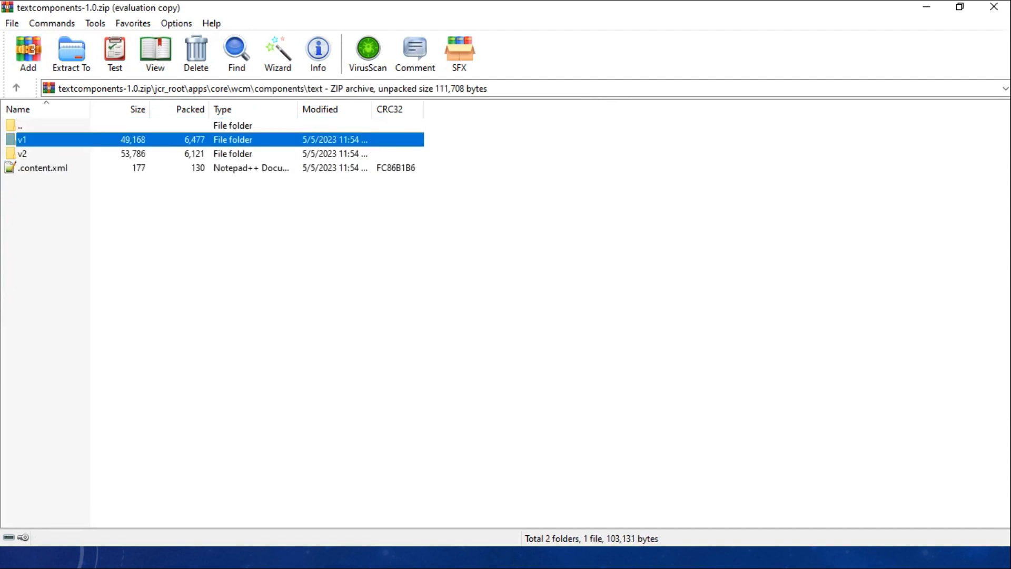
{"action": "double_click", "coordinate": [23, 140]}
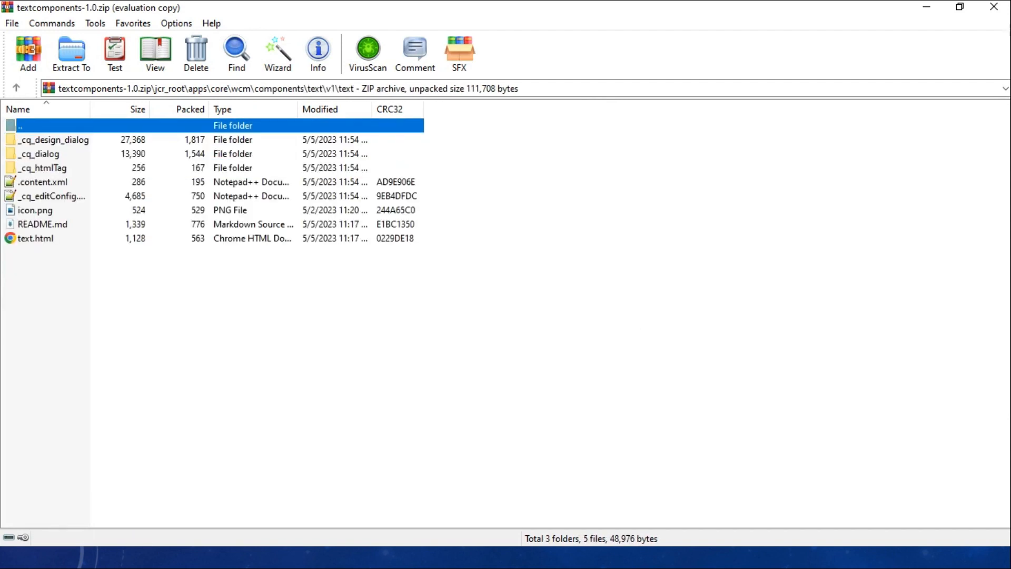
Open the .content.xml file in the v1 text component's _cq_dialog folder and select all of its XML
{"action": "double_click", "coordinate": [38, 153]}
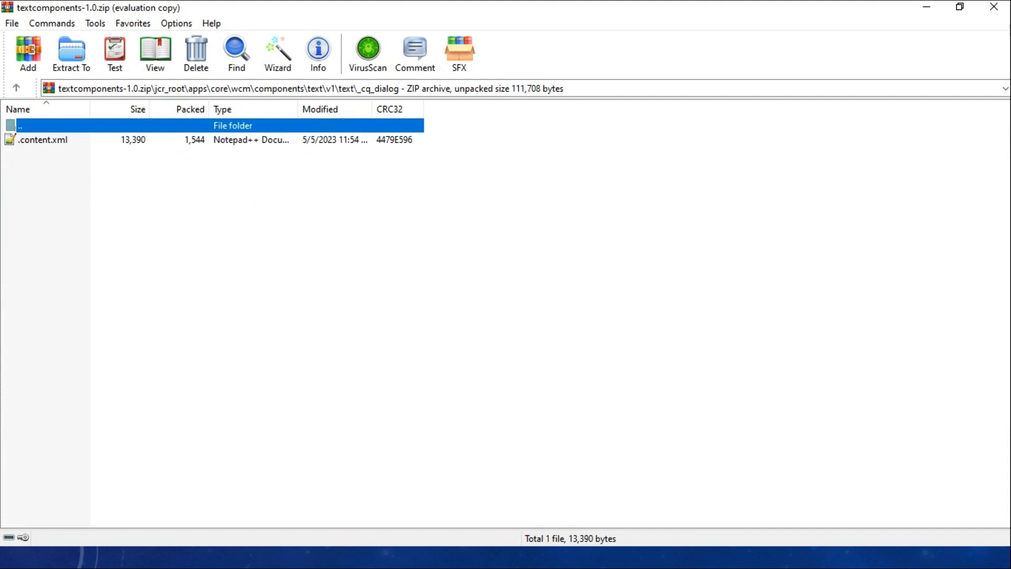
{"action": "double_click", "coordinate": [42, 140]}
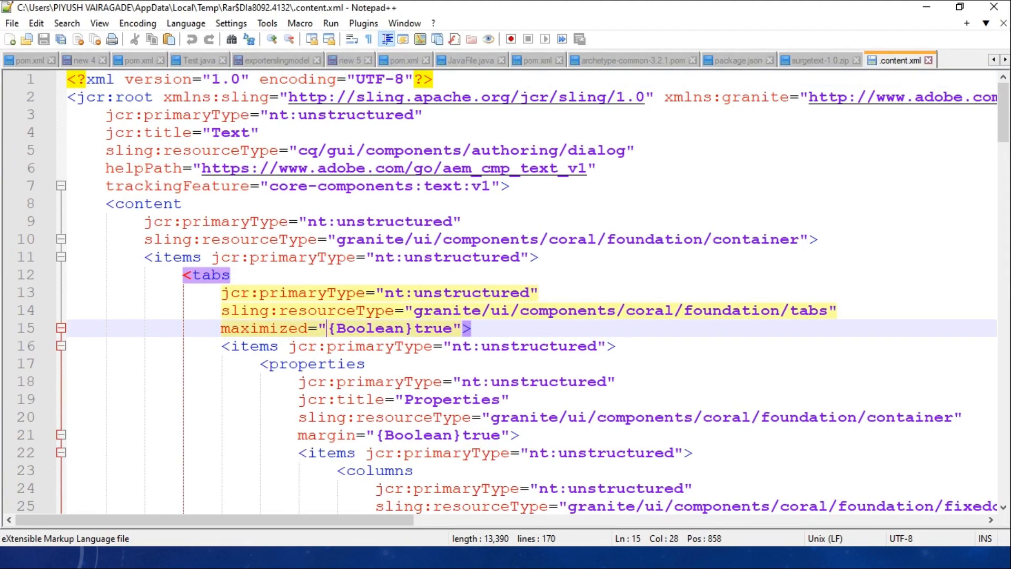
{"action": "key", "text": "ctrl+a"}
Switch to File Explorer and open surgetext-1.0.zip from the Downloads folder in WinRAR, dismissing the licence reminder
{"action": "key", "text": "alt+Tab"}
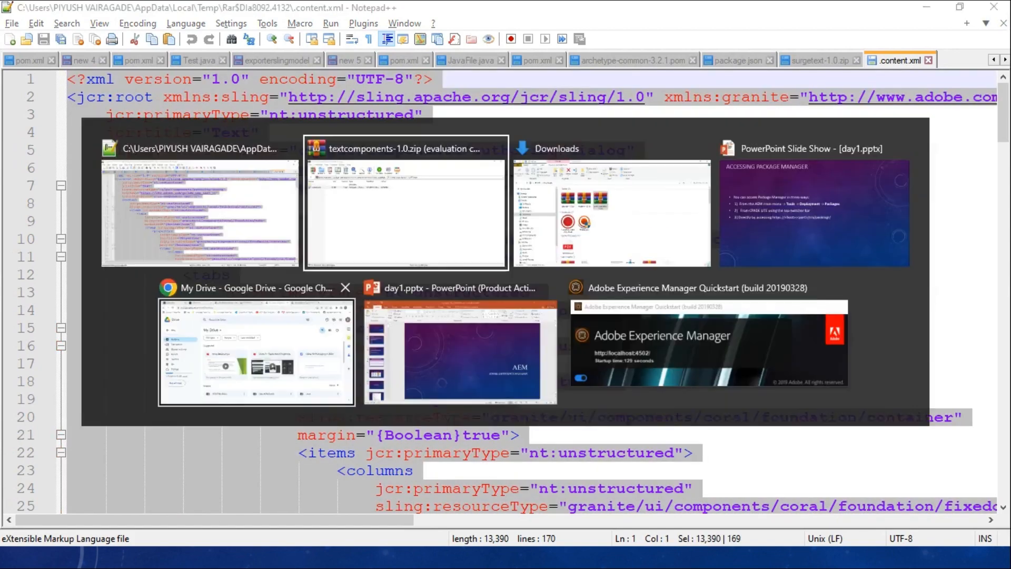
{"action": "left_click", "coordinate": [612, 214]}
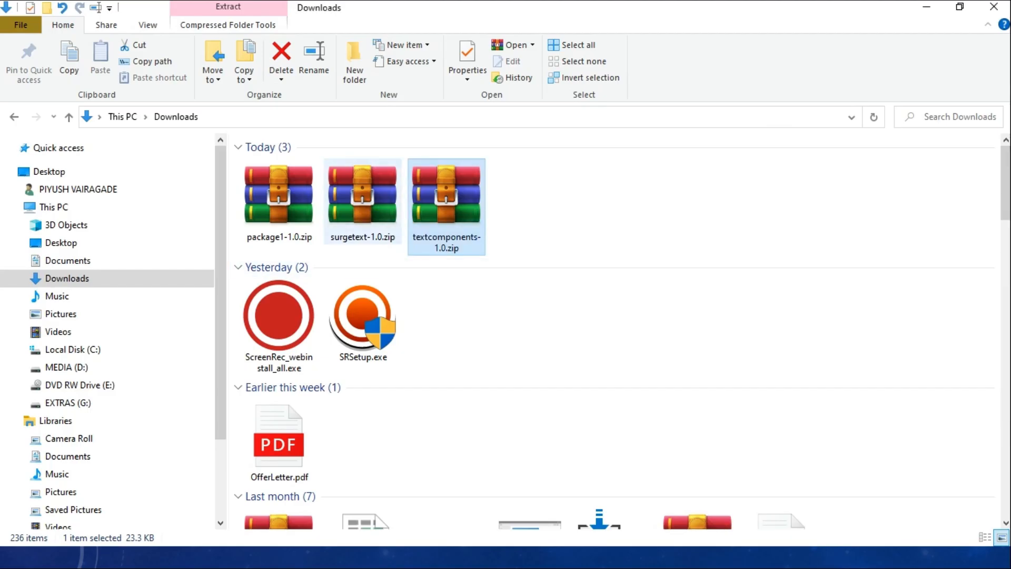
{"action": "left_click", "coordinate": [363, 201]}
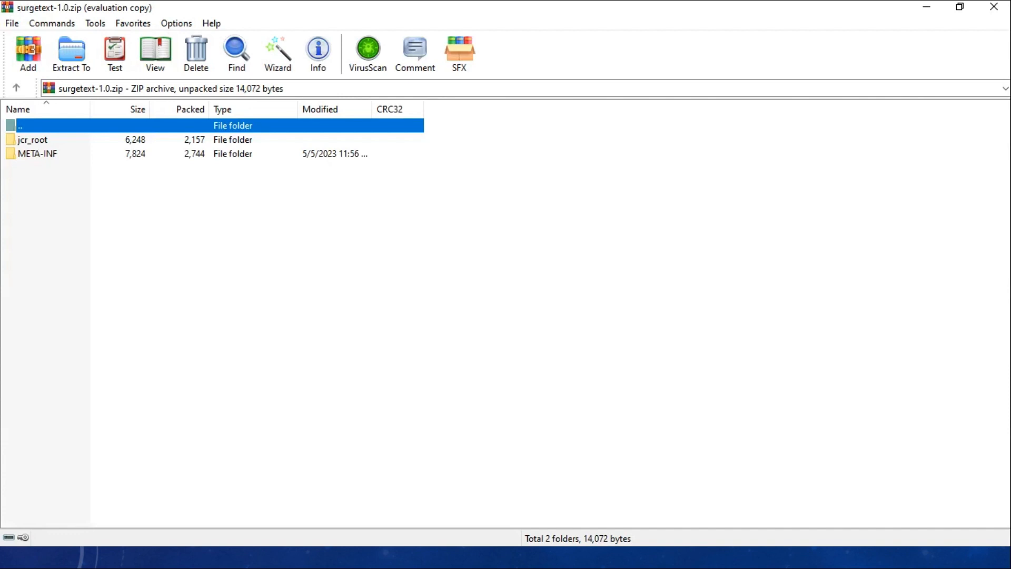
{"action": "left_click", "coordinate": [33, 139]}
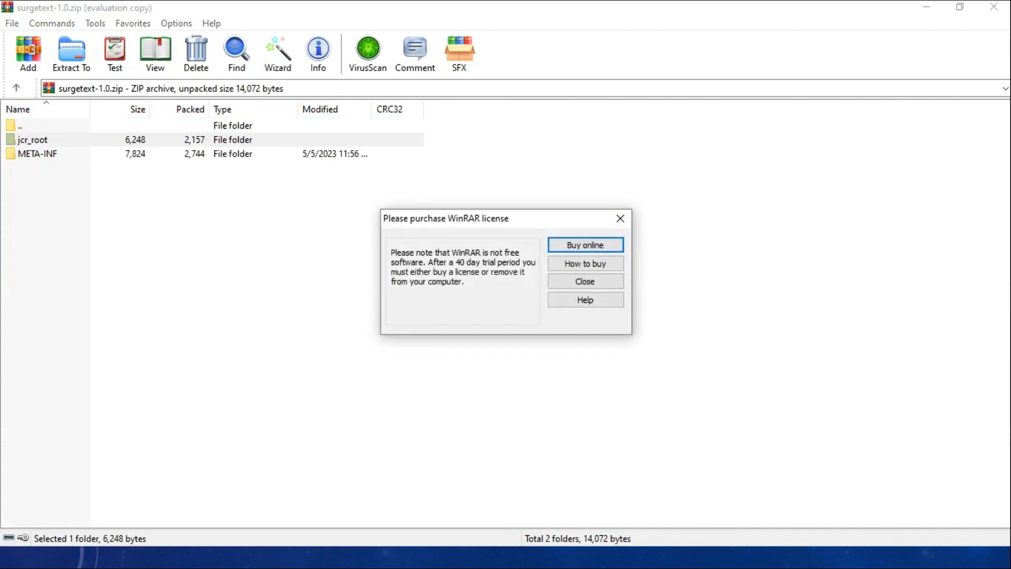
{"action": "left_click", "coordinate": [620, 218]}
Browse to jcr_root\apps\surge\components\textcomponents\_cq_dialog in the archive and open its .content.xml file in Notepad++
{"action": "double_click", "coordinate": [69, 139]}
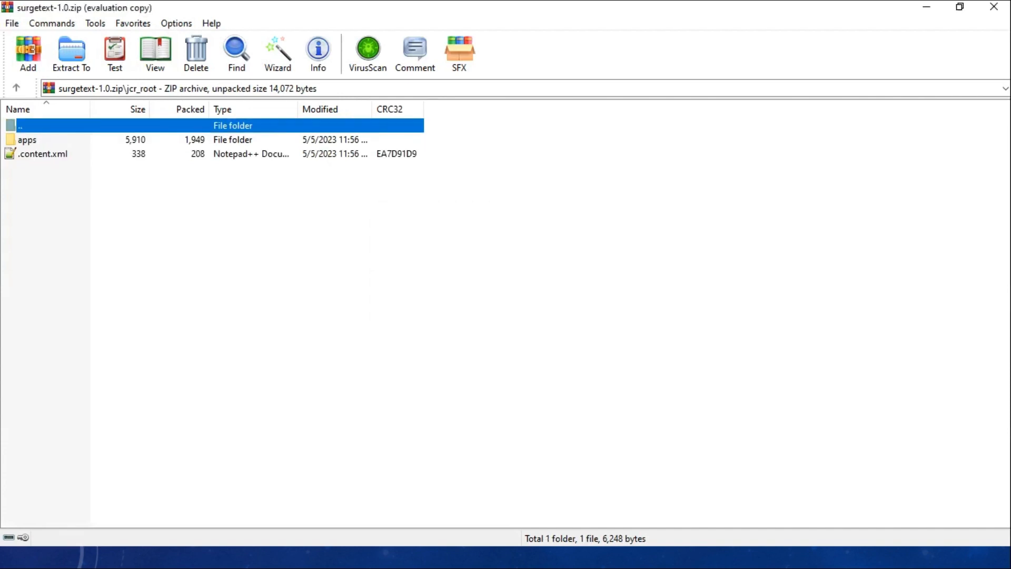
{"action": "double_click", "coordinate": [27, 140]}
{"action": "double_click", "coordinate": [28, 140]}
{"action": "left_click", "coordinate": [33, 140]}
{"action": "left_click", "coordinate": [33, 139]}
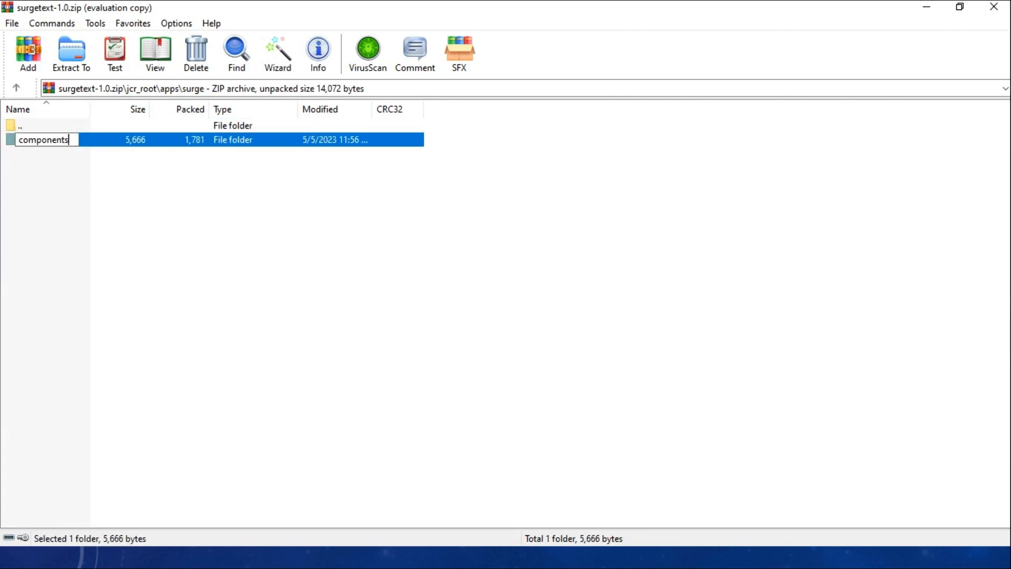
{"action": "double_click", "coordinate": [32, 140]}
{"action": "double_click", "coordinate": [31, 140]}
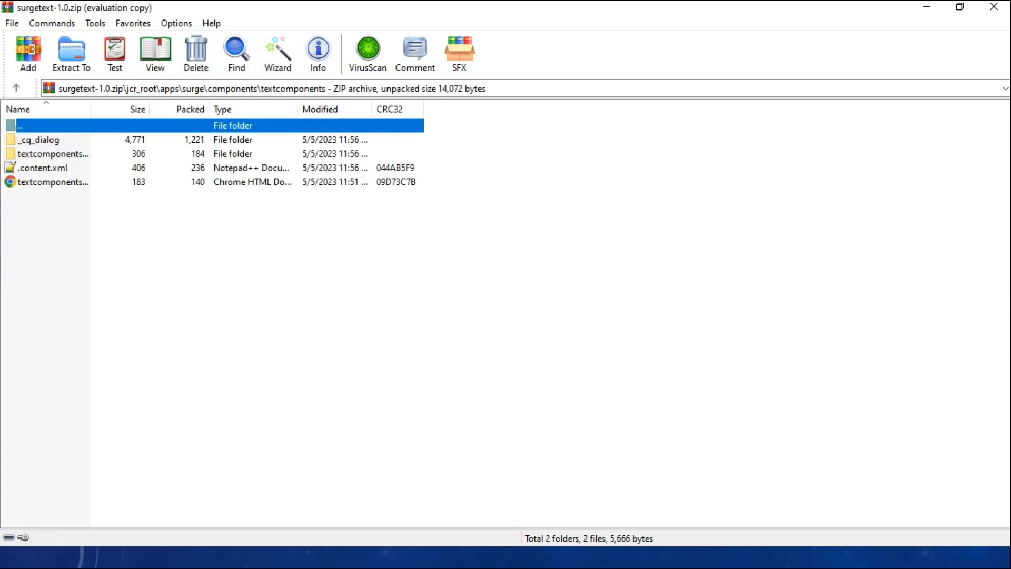
{"action": "double_click", "coordinate": [31, 140]}
{"action": "double_click", "coordinate": [32, 140]}
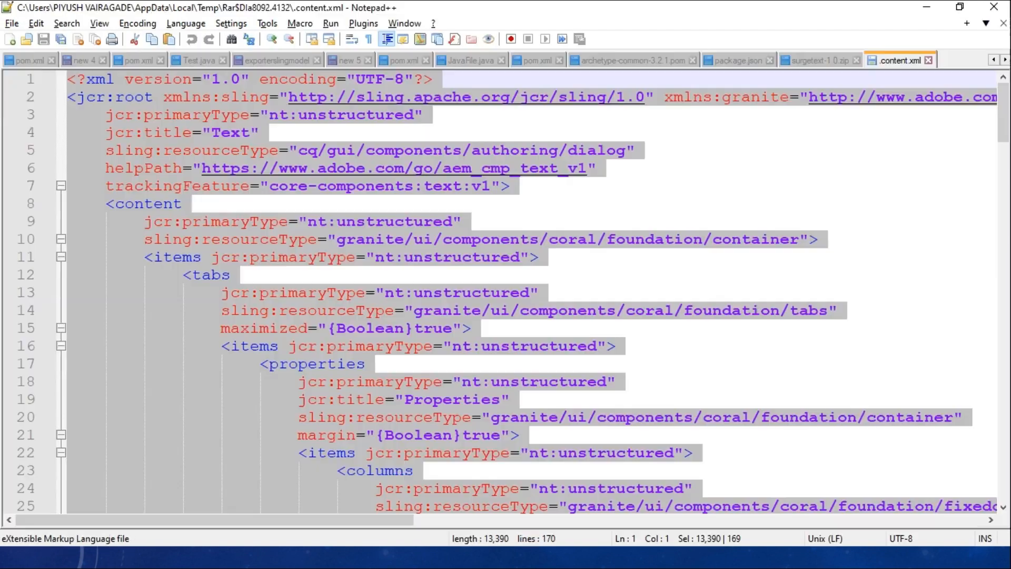
Replace all XML in surge's textcomponents dialog file with the copied core text dialog XML, then save and close it
{"action": "key", "text": "ctrl+a"}
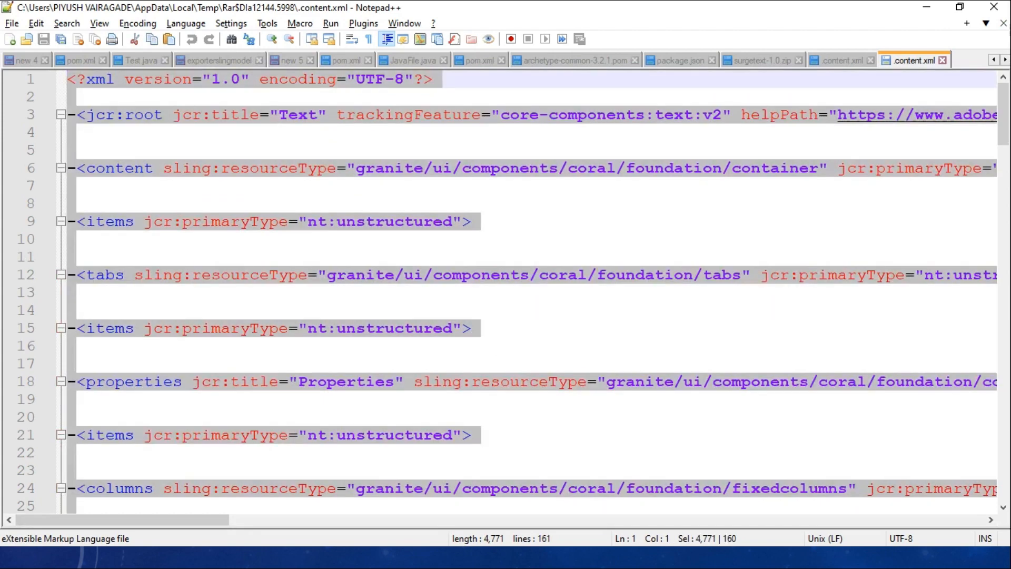
{"action": "key", "text": "BackSpace"}
{"action": "key", "text": "ctrl+v"}
{"action": "left_click", "coordinate": [443, 275]}
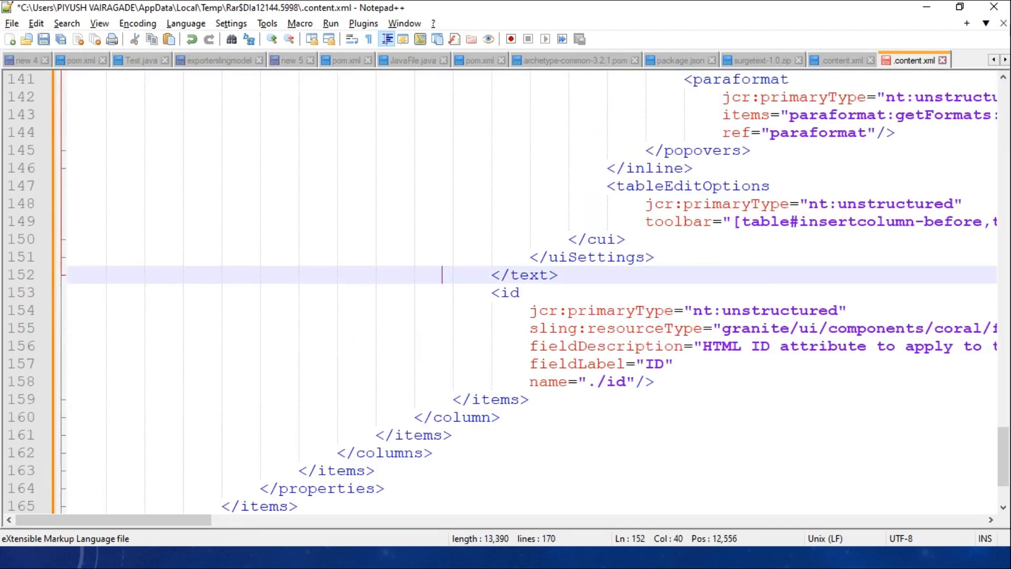
{"action": "key", "text": "ctrl+s"}
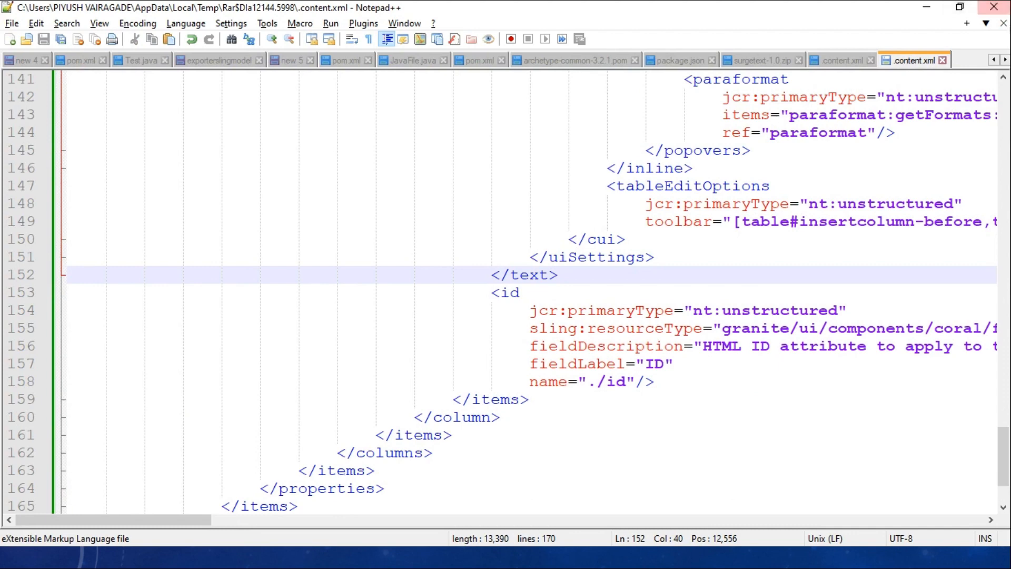
{"action": "left_click", "coordinate": [994, 7]}
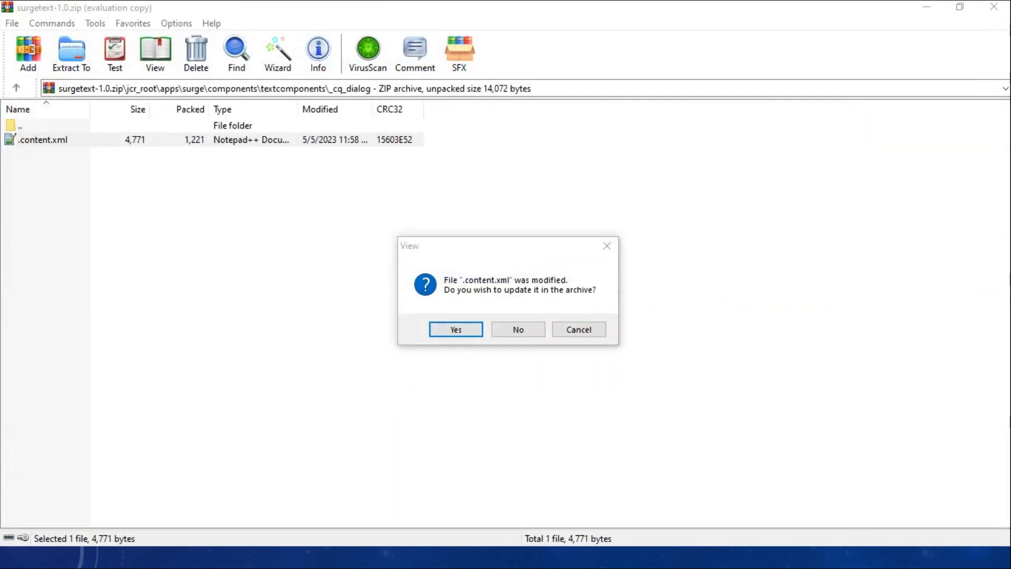
Accept updating the modified .content.xml in the surgetext-1.0.zip archive and close the archive
{"action": "key", "text": "alt+Tab"}
{"action": "key", "text": "Tab"}
{"action": "key", "text": "Tab"}
{"action": "key", "text": "Tab"}
{"action": "key", "text": "Tab"}
{"action": "key", "text": "Tab"}
{"action": "key", "text": "Tab"}
{"action": "key", "text": "Tab"}
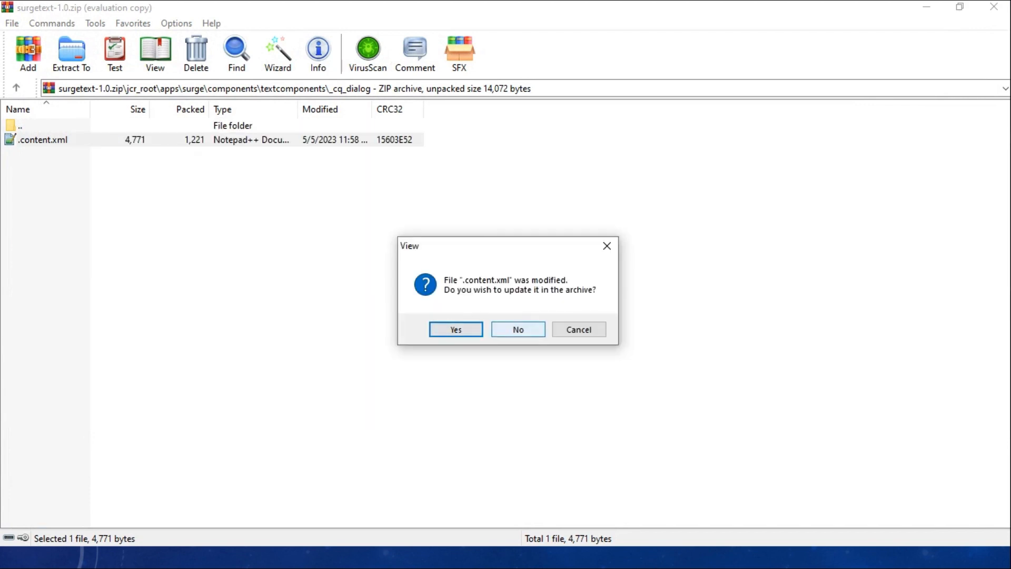
{"action": "left_click", "coordinate": [457, 329]}
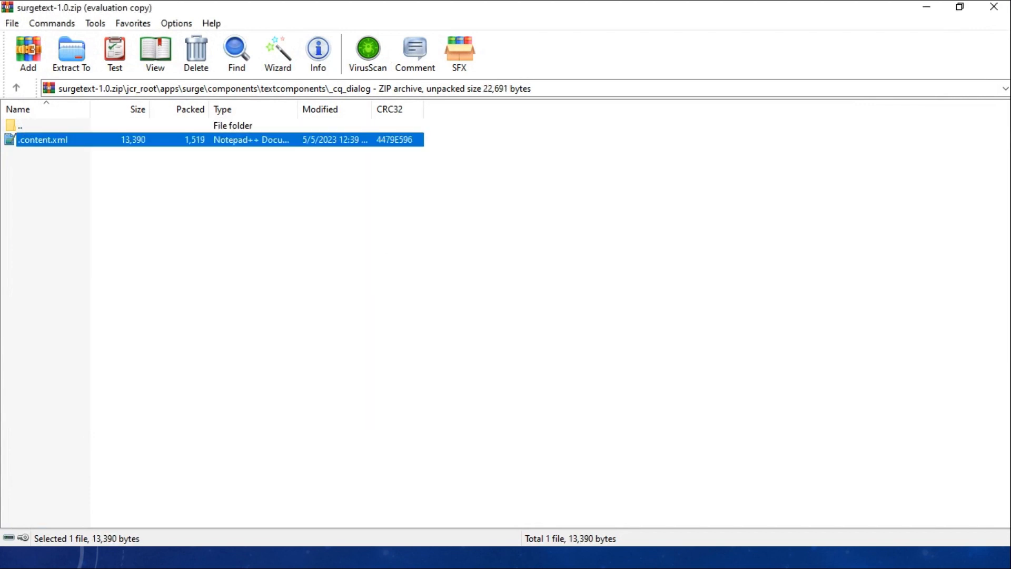
{"action": "left_click", "coordinate": [580, 274]}
{"action": "left_click", "coordinate": [994, 8]}
Switch to Chrome and go to the CRX Package Manager page
{"action": "key", "text": "alt+Tab"}
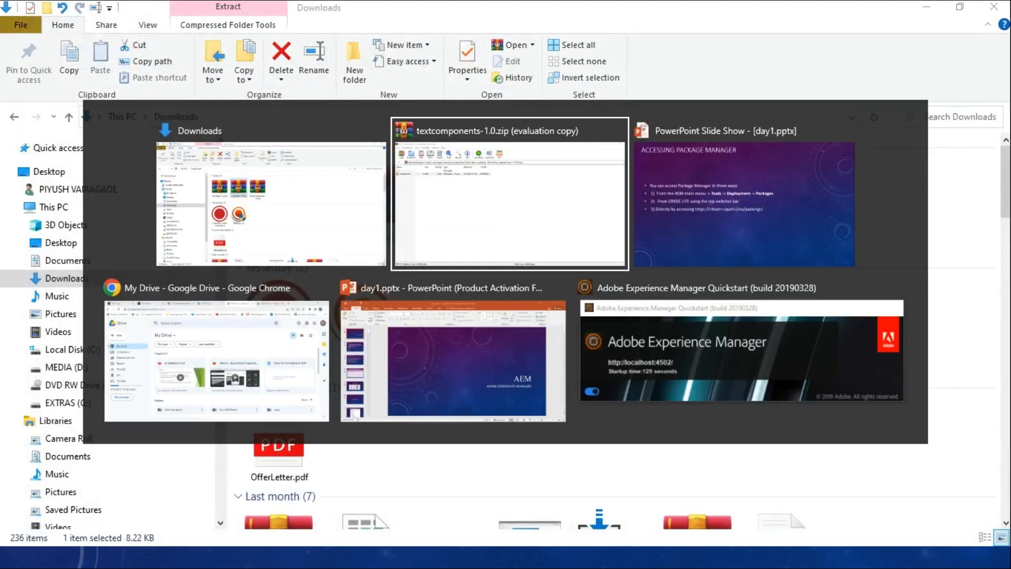
{"action": "key", "text": "alt+Tab"}
{"action": "key", "text": "alt+Tab"}
{"action": "key", "text": "alt+Tab"}
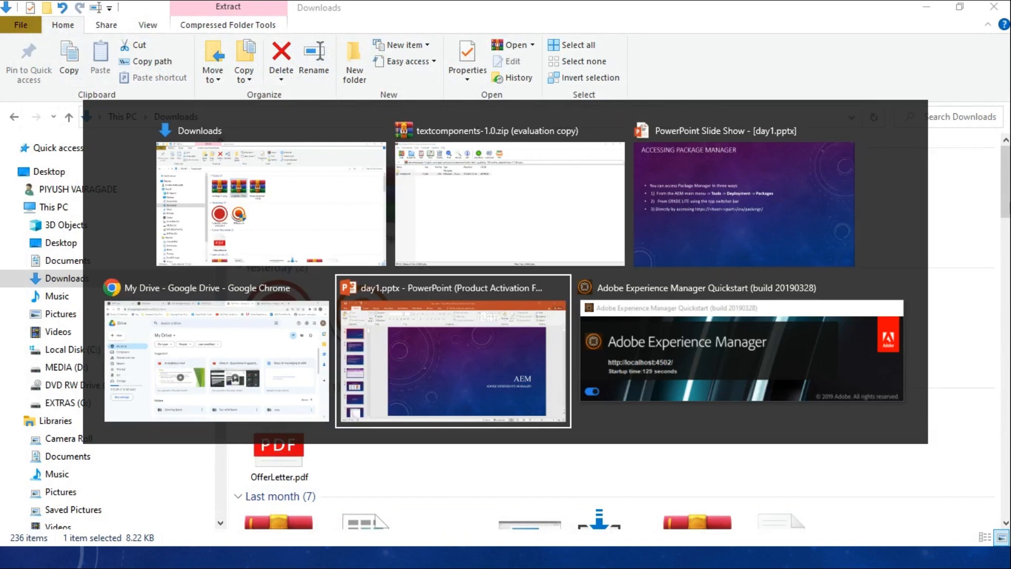
{"action": "key", "text": "alt+Tab"}
{"action": "key", "text": "alt+Tab"}
{"action": "key", "text": "alt+Tab"}
{"action": "key", "text": "alt+Tab"}
{"action": "key", "text": "alt+Tab"}
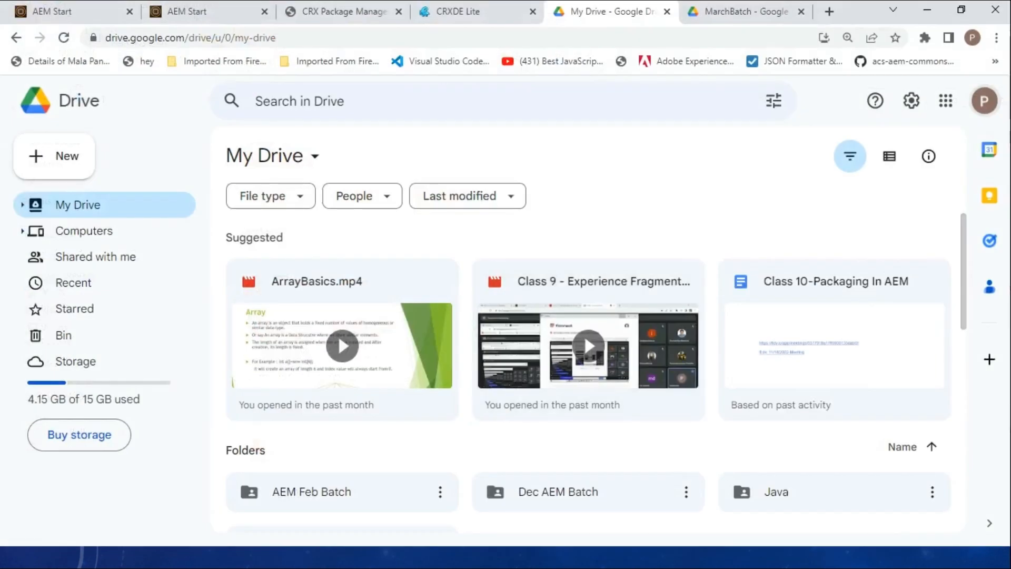
{"action": "left_click", "coordinate": [344, 11]}
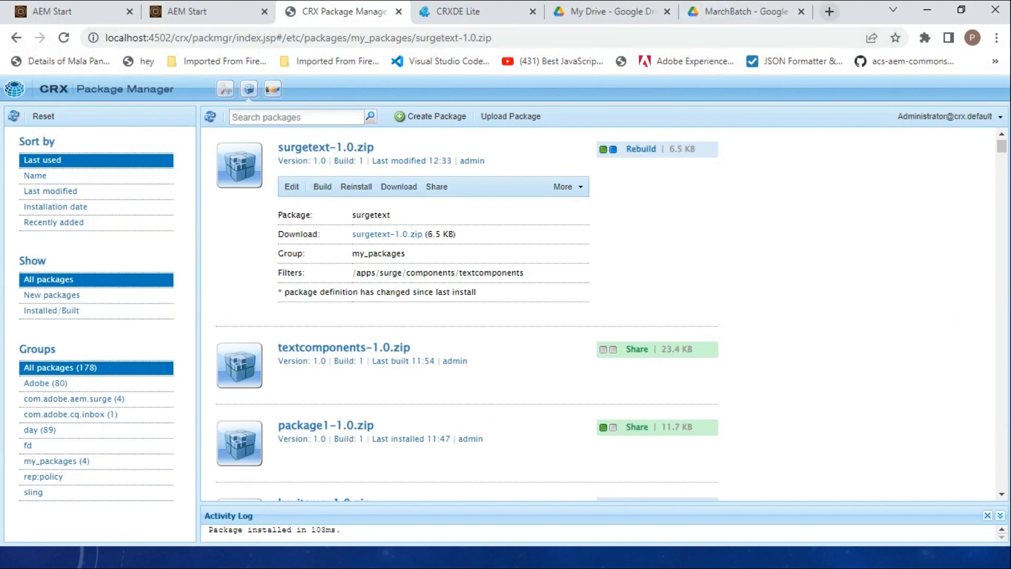
{"action": "left_click", "coordinate": [830, 11]}
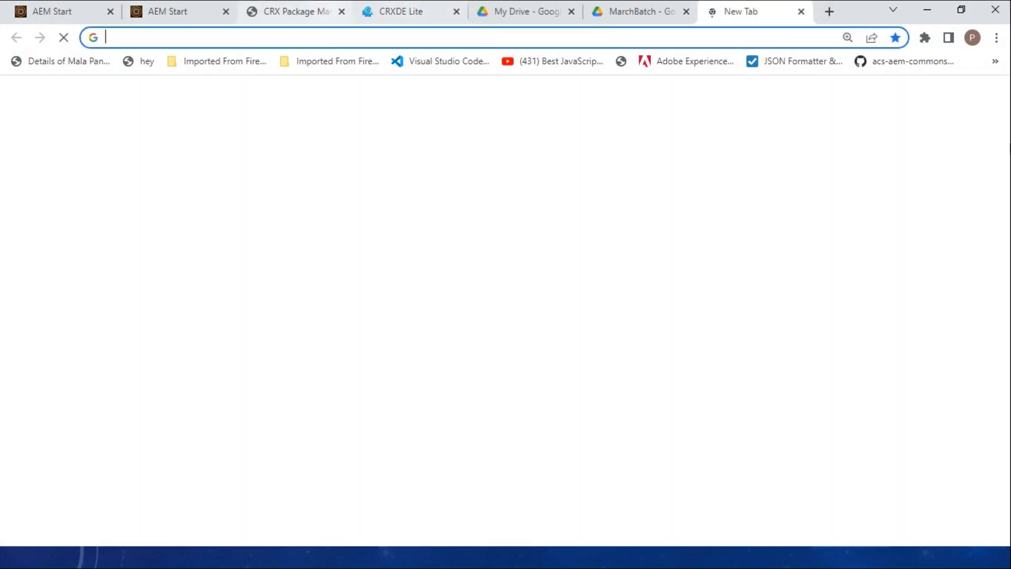
{"action": "left_click", "coordinate": [296, 12]}
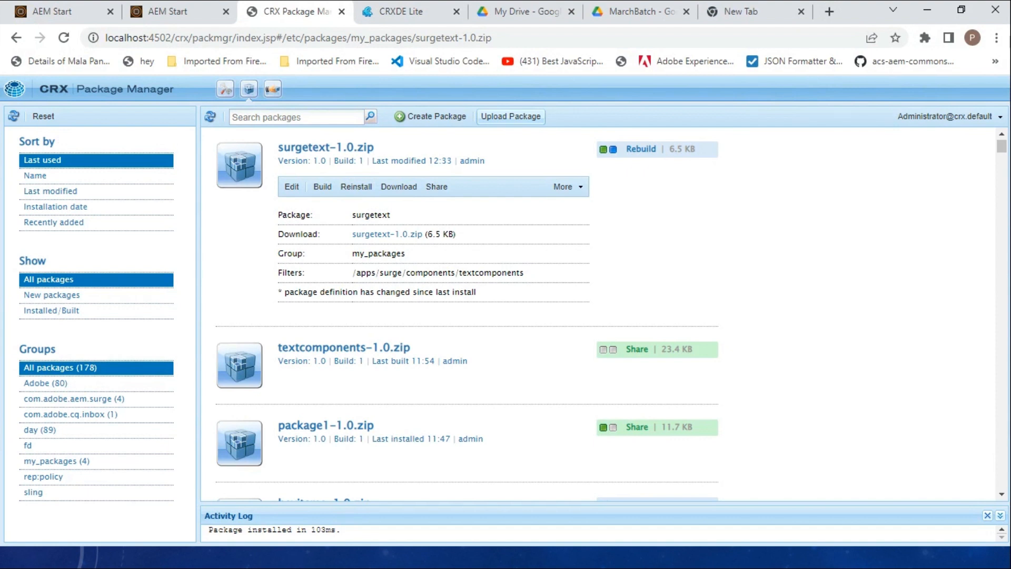
Start a package upload and choose surgetext-1.0.zip from the Downloads folder as the package file
{"action": "left_click", "coordinate": [511, 117]}
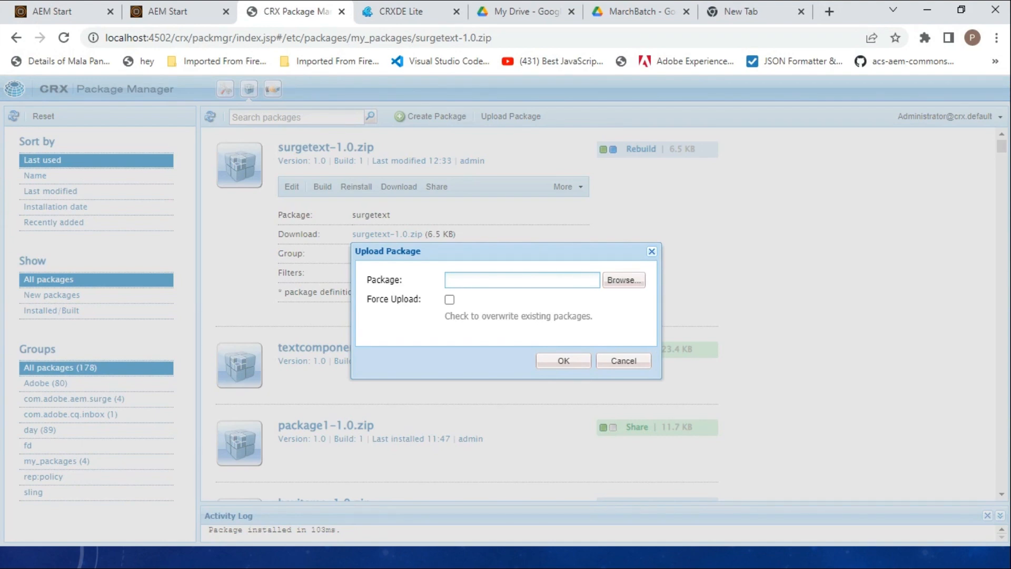
{"action": "left_click", "coordinate": [624, 281]}
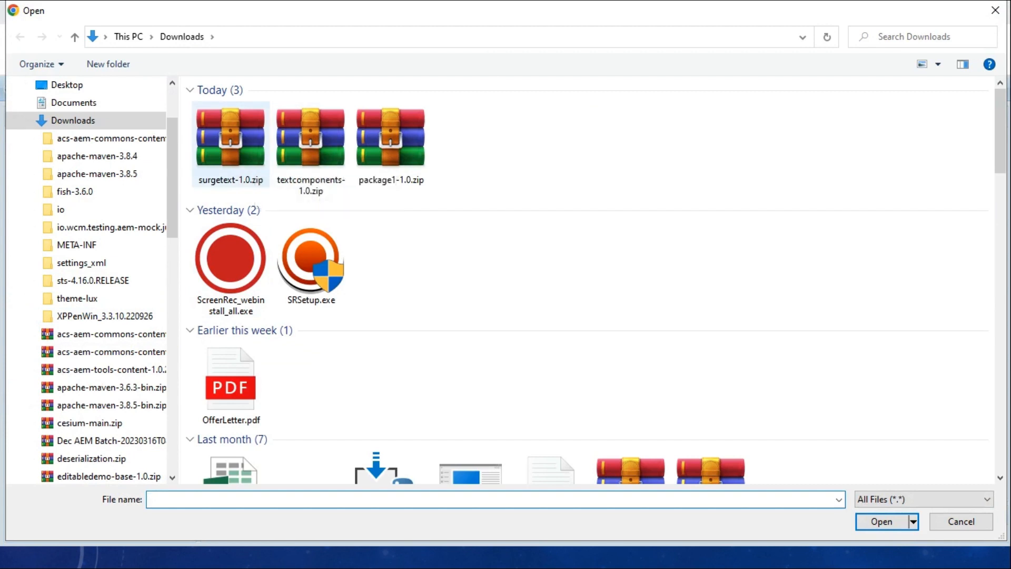
{"action": "left_click", "coordinate": [233, 169]}
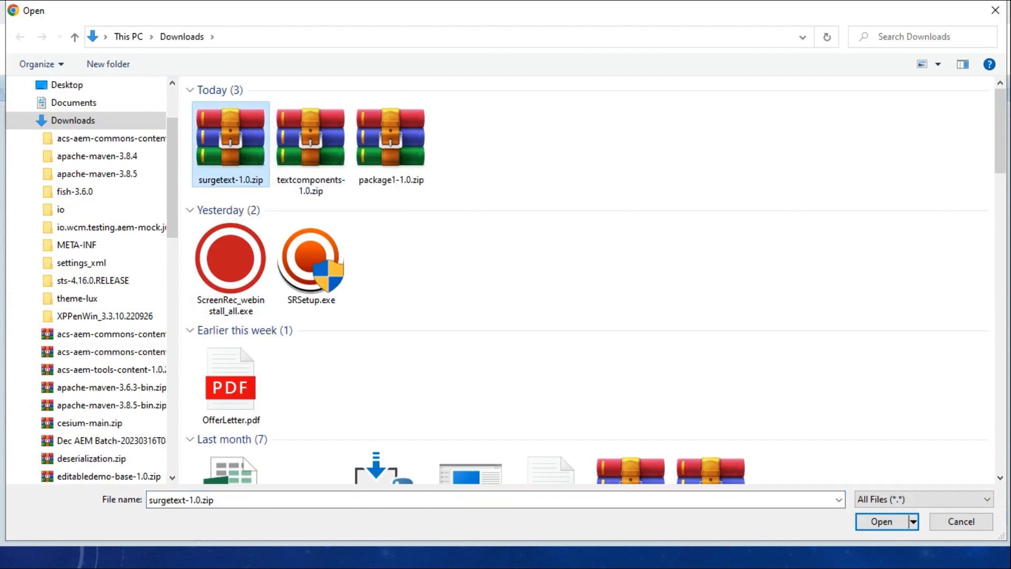
{"action": "left_click", "coordinate": [882, 521]}
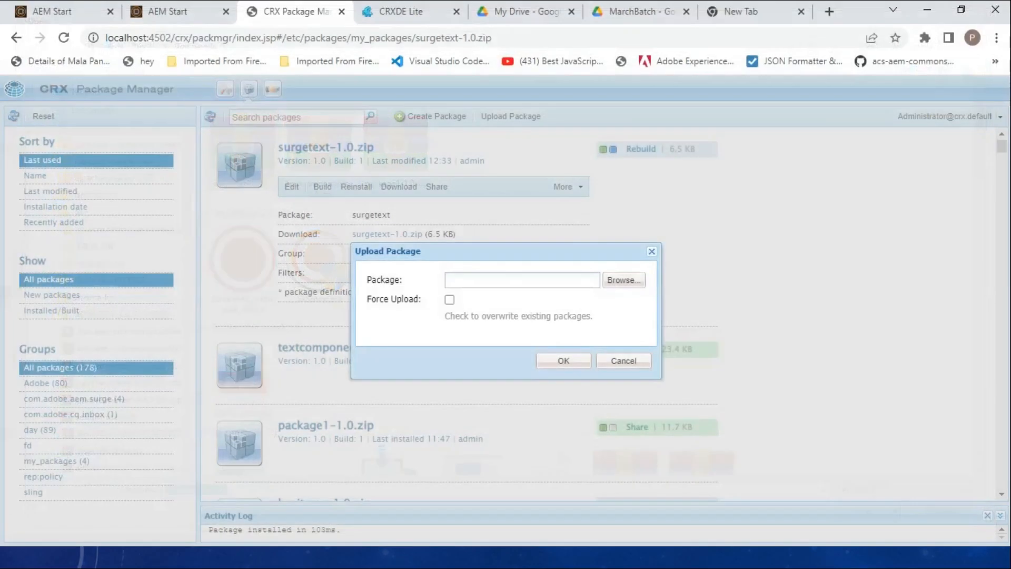
{"action": "left_click_drag", "start_coordinate": [506, 251], "coordinate": [636, 180]}
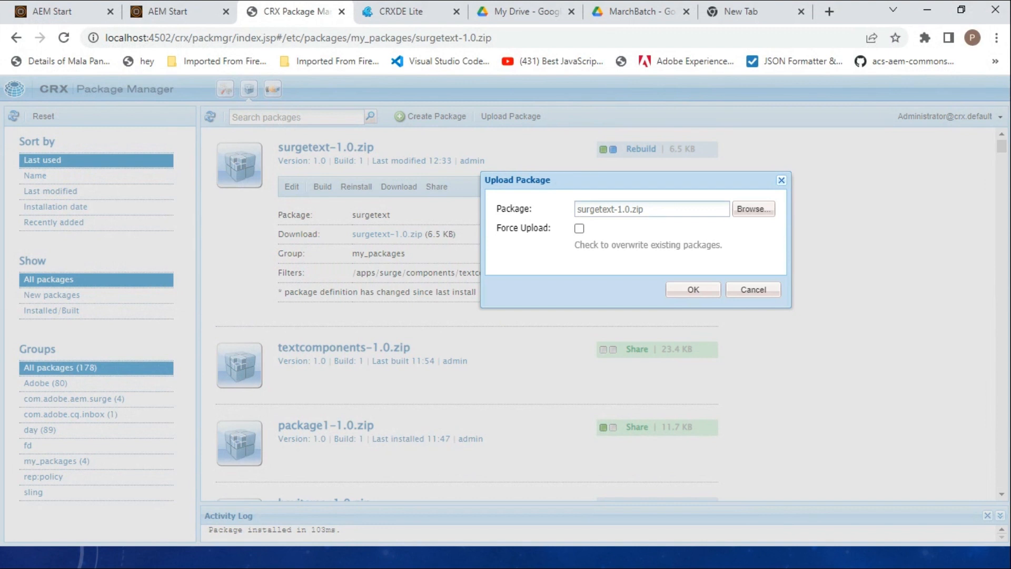
{"action": "left_click_drag", "start_coordinate": [645, 209], "coordinate": [577, 209]}
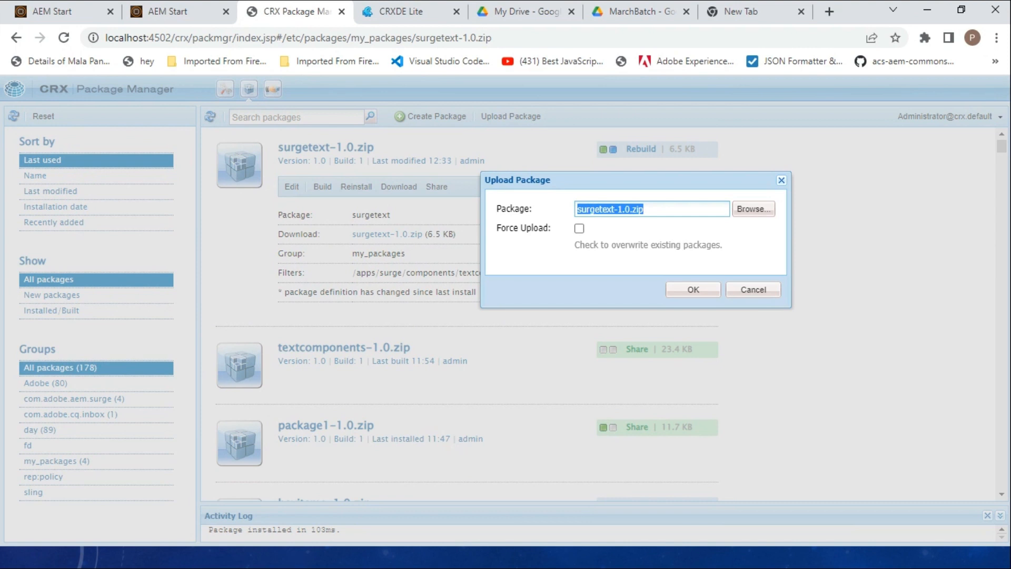
{"action": "left_click", "coordinate": [651, 209]}
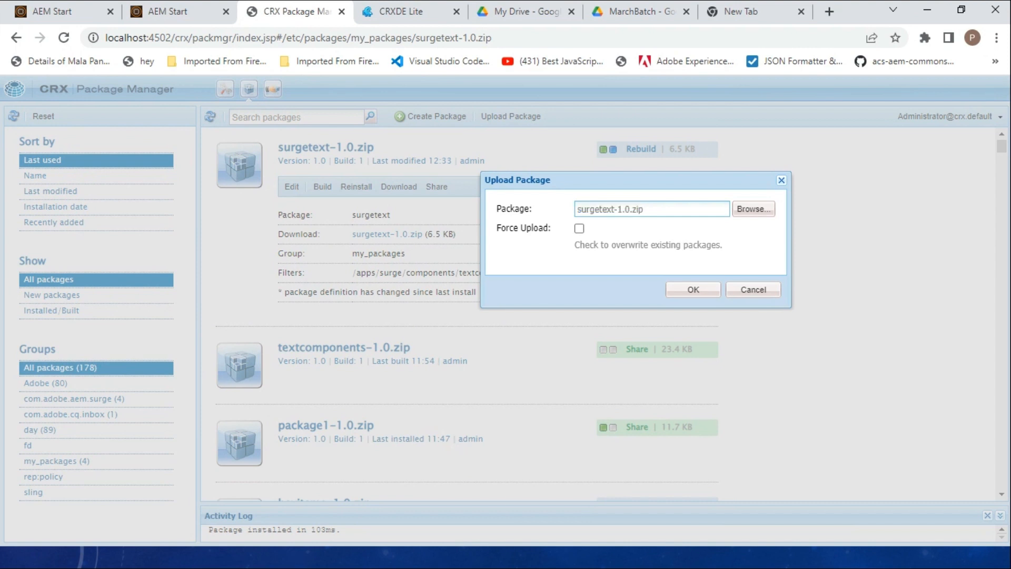
Upload the chosen package with Force Upload enabled and reinstall surgetext
{"action": "left_click", "coordinate": [579, 228]}
{"action": "left_click", "coordinate": [693, 289]}
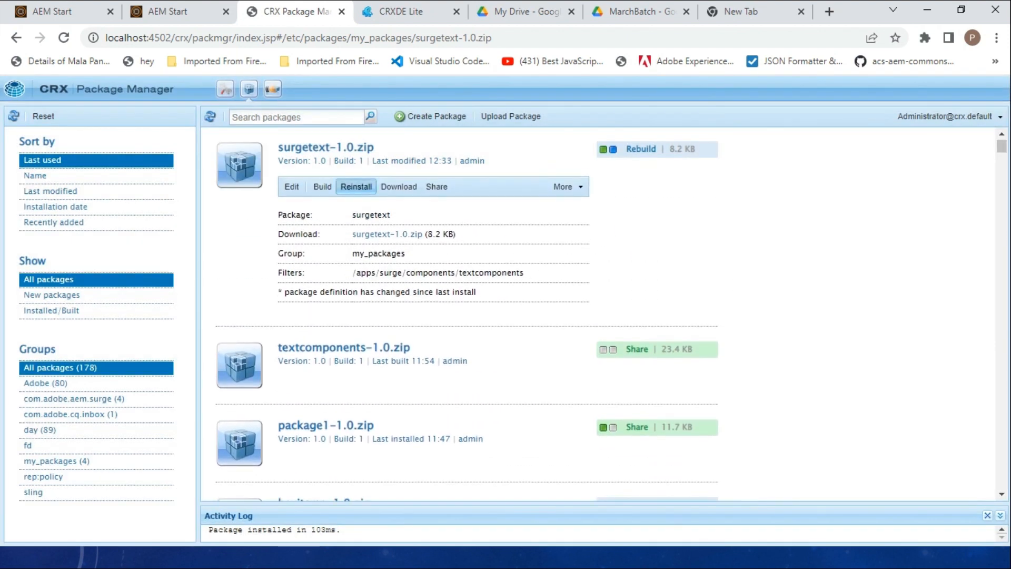
{"action": "left_click", "coordinate": [356, 187]}
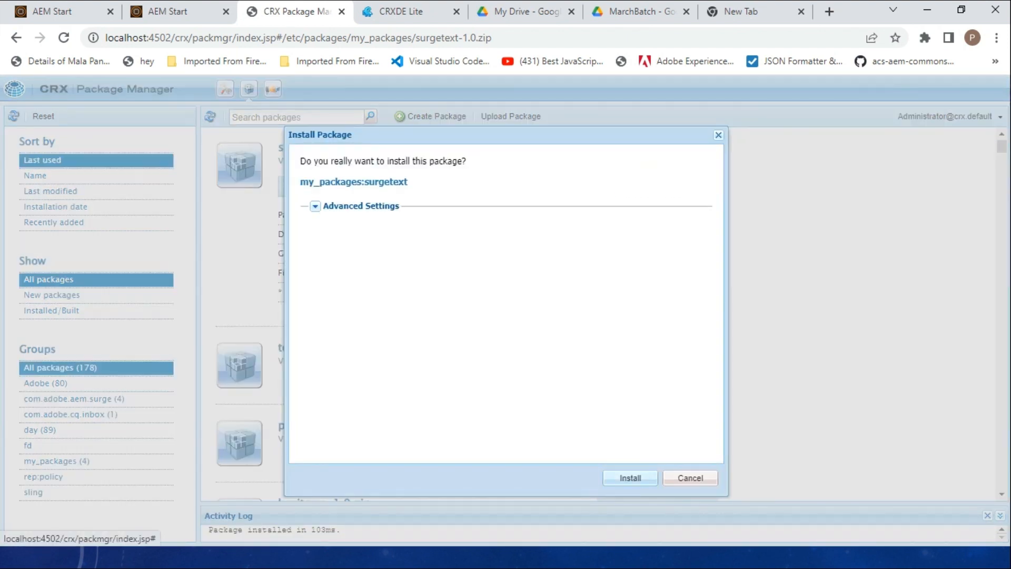
{"action": "left_click", "coordinate": [630, 478]}
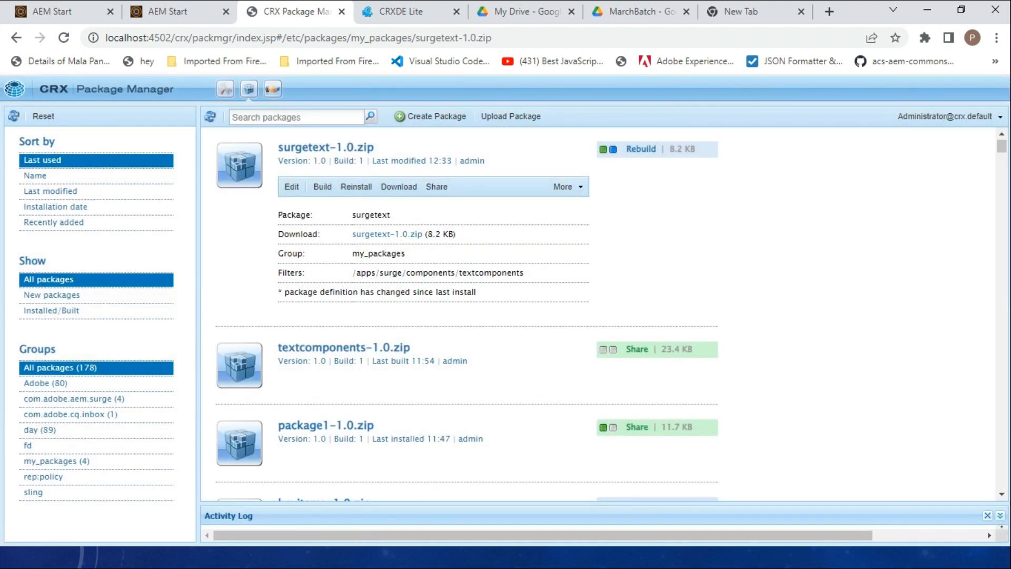
Examine the surgetext package's filter path in its details and in the package's edit settings
{"action": "left_click_drag", "start_coordinate": [352, 272], "coordinate": [524, 272]}
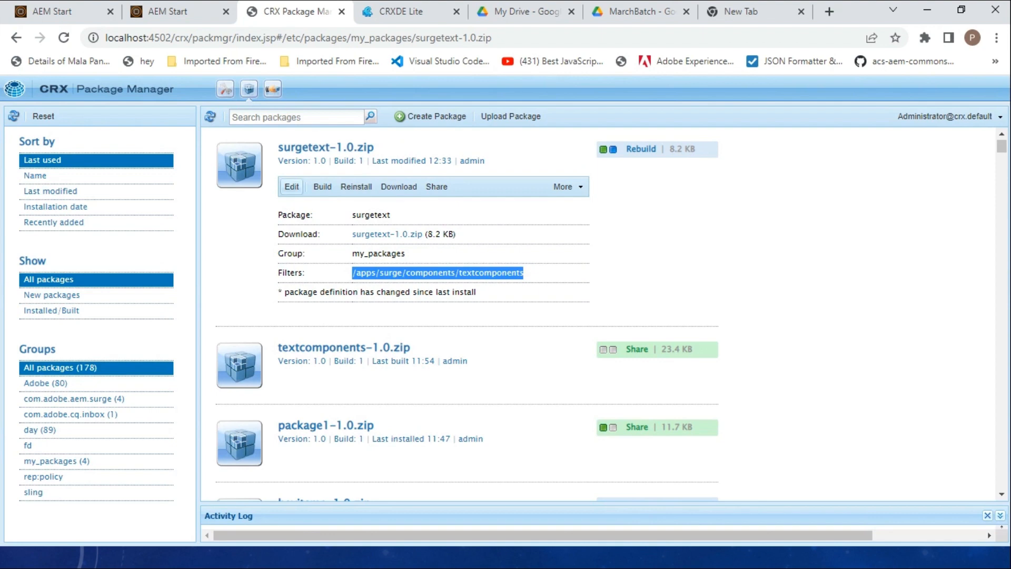
{"action": "left_click", "coordinate": [292, 187]}
{"action": "left_click", "coordinate": [464, 108]}
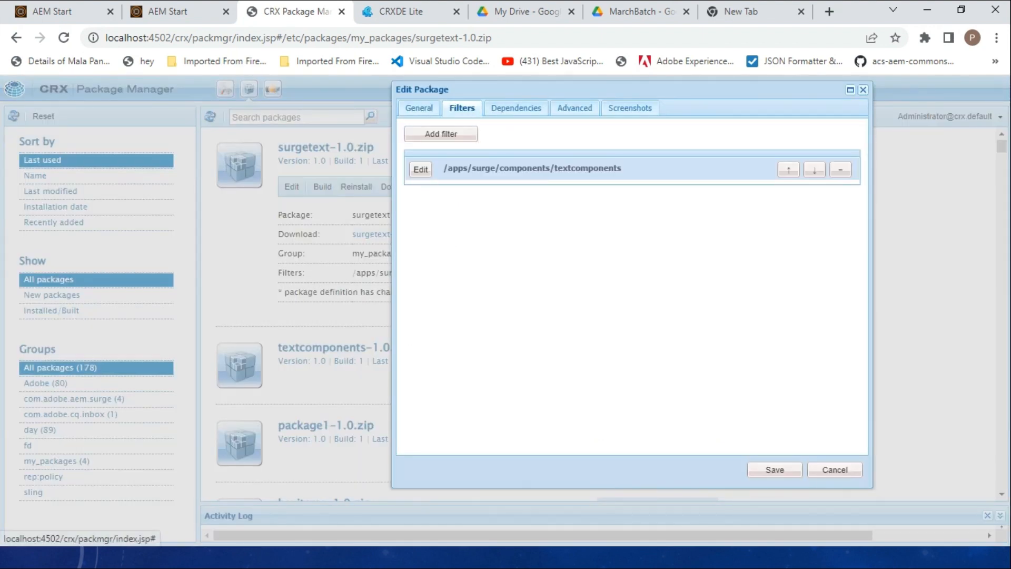
{"action": "left_click", "coordinate": [864, 90]}
{"action": "left_click", "coordinate": [291, 186]}
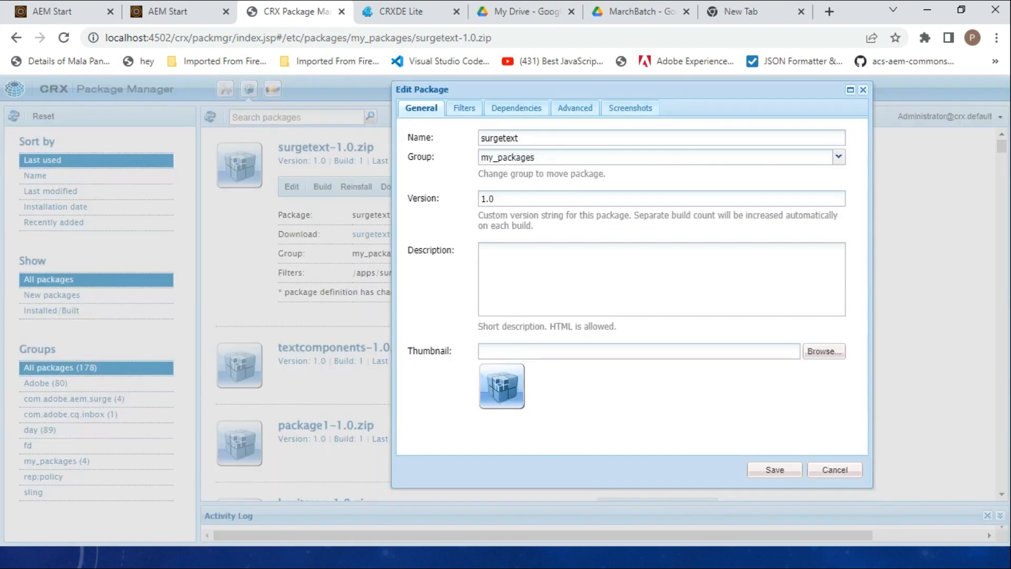
{"action": "left_click", "coordinate": [464, 108]}
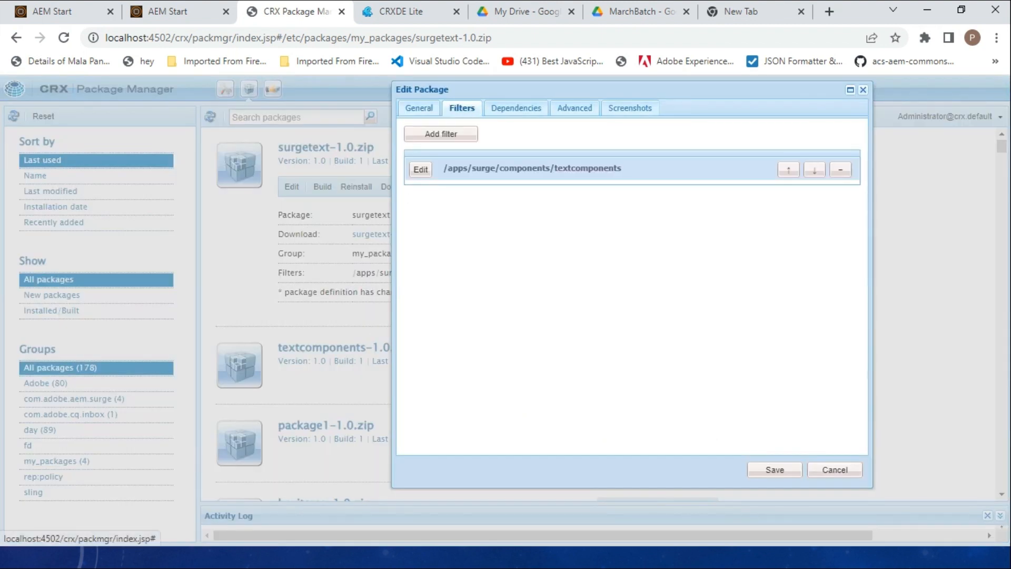
{"action": "left_click_drag", "start_coordinate": [554, 168], "coordinate": [622, 168]}
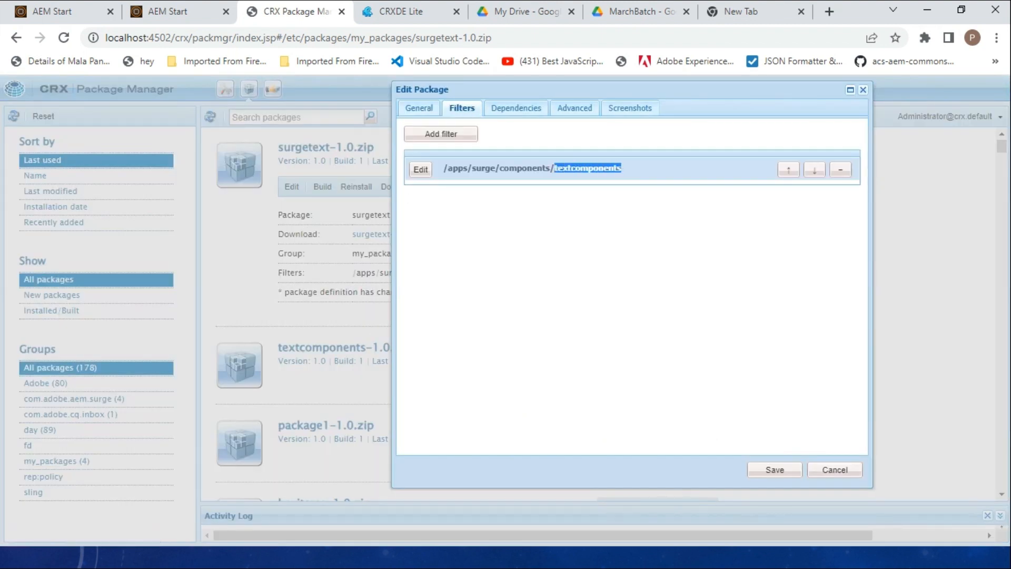
Save the surgetext package settings, then rebuild the package and reinstall it
{"action": "left_click", "coordinate": [775, 470]}
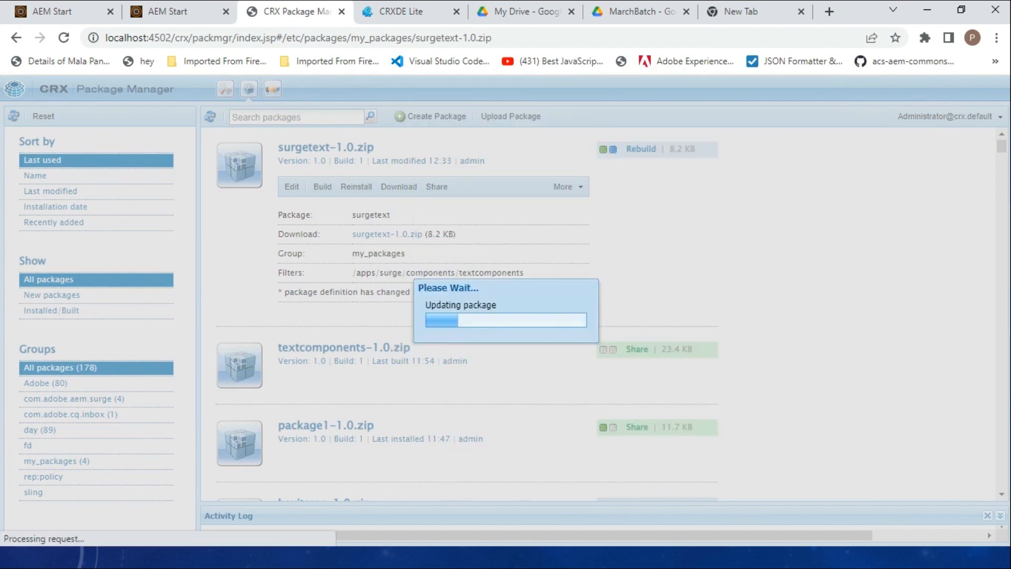
{"action": "left_click", "coordinate": [322, 186]}
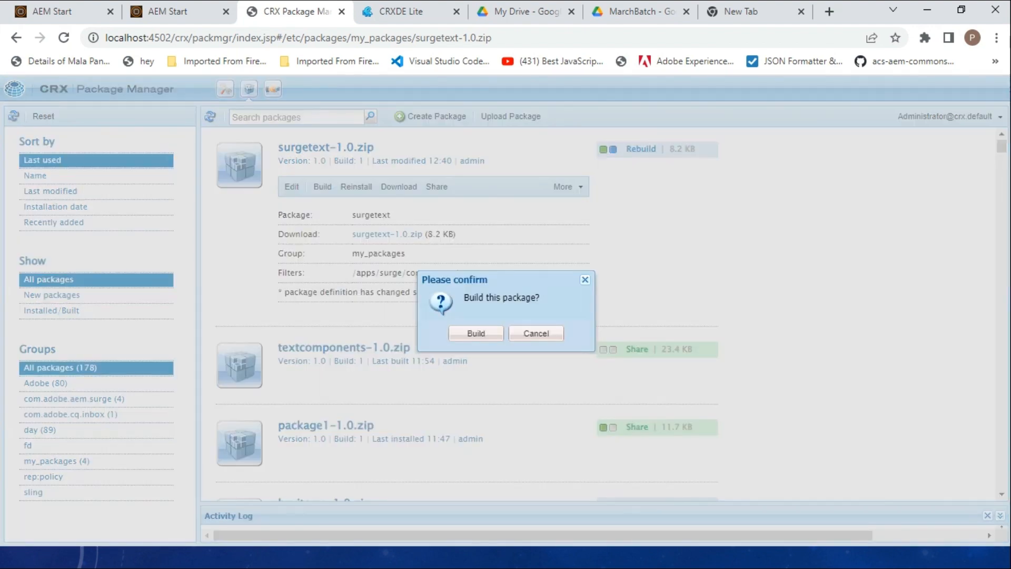
{"action": "left_click", "coordinate": [476, 333]}
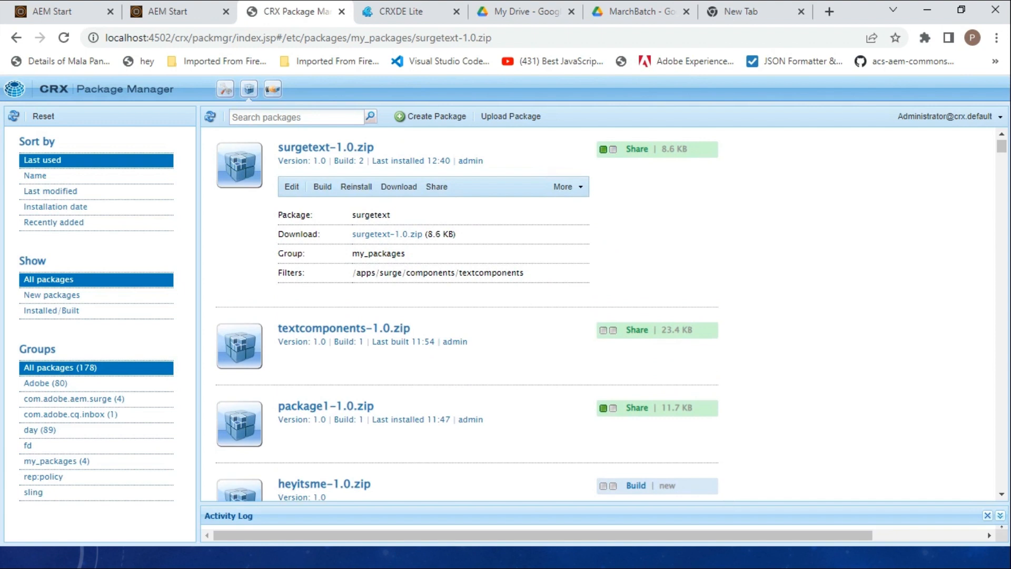
{"action": "left_click", "coordinate": [356, 186]}
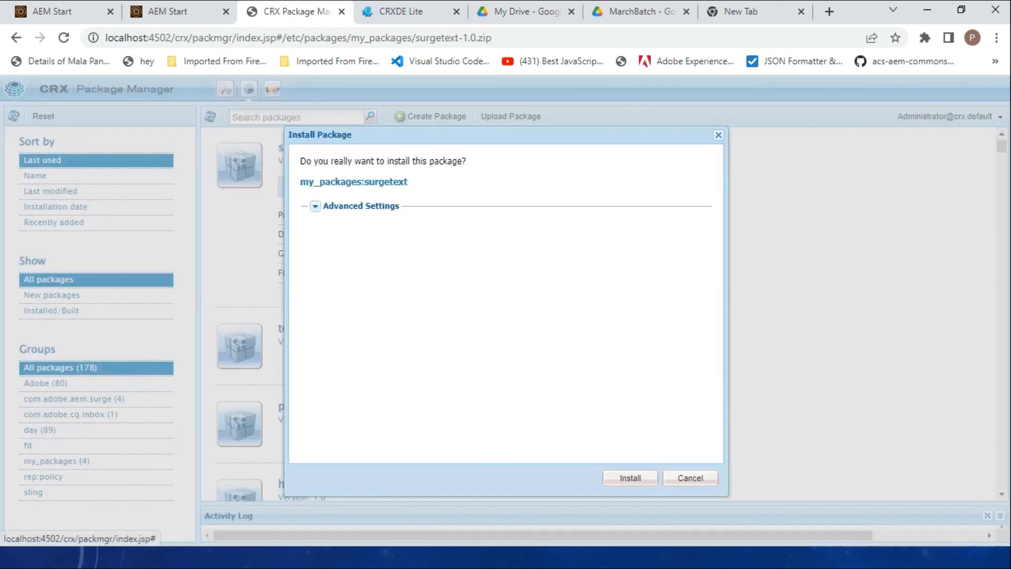
{"action": "left_click", "coordinate": [630, 478]}
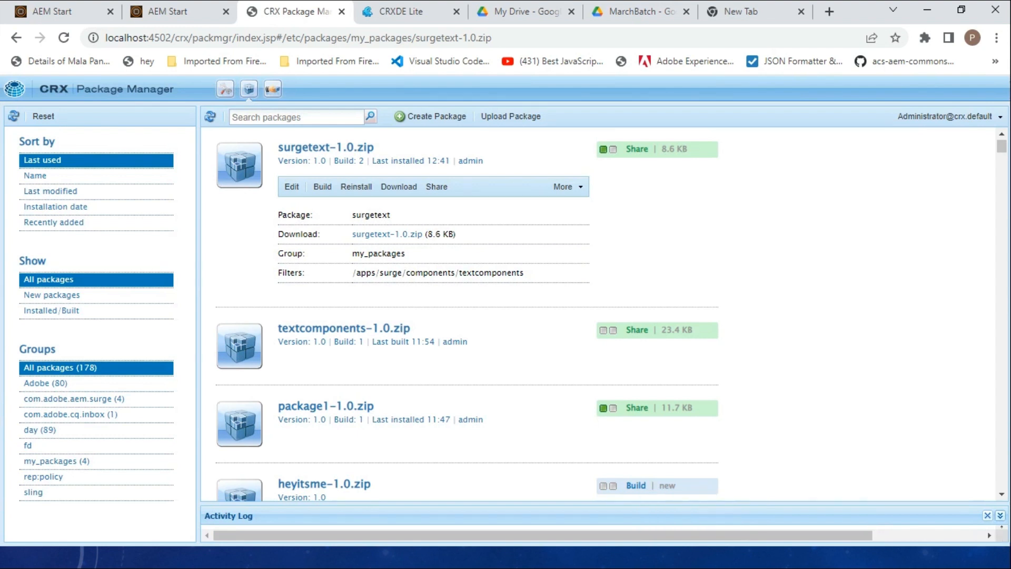
Enlarge the Activity Log and read through the surgetext installation entries
{"action": "left_click", "coordinate": [1000, 516]}
{"action": "left_click", "coordinate": [1000, 534]}
{"action": "left_click_drag", "start_coordinate": [463, 504], "coordinate": [463, 291]}
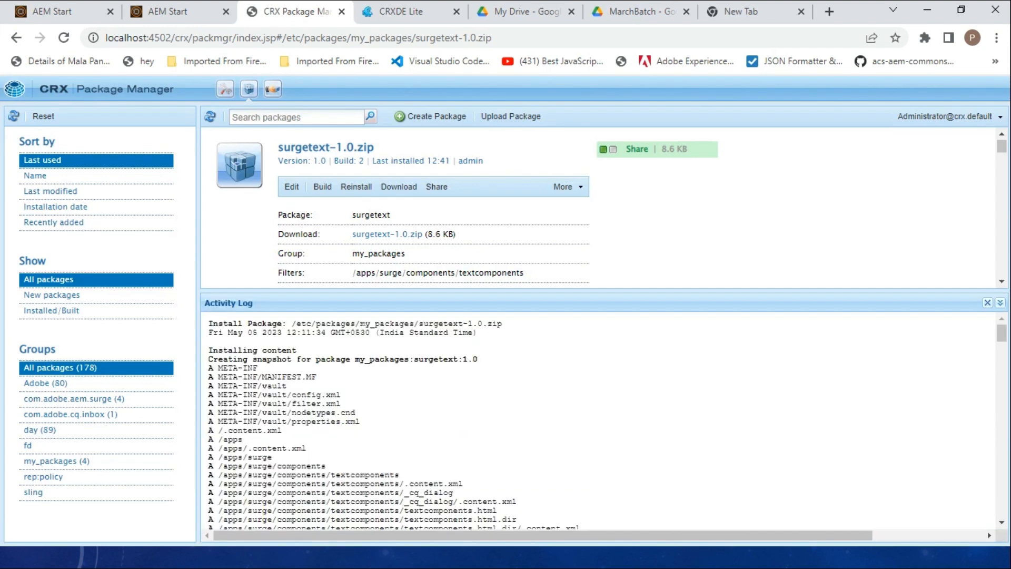
{"action": "scroll", "coordinate": [453, 421], "scroll_direction": "down", "scroll_amount": 6}
{"action": "scroll", "coordinate": [601, 421], "scroll_direction": "up", "scroll_amount": 5}
{"action": "scroll", "coordinate": [601, 422], "scroll_direction": "down", "scroll_amount": 3}
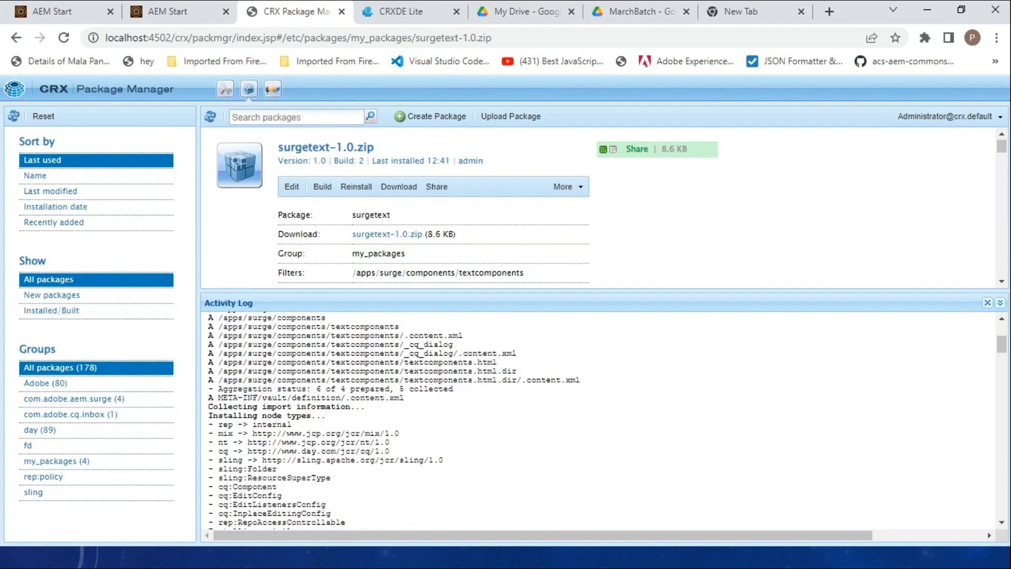
In CRXDE Lite, refresh surge's textcomponents node and expand its cq:dialog node
{"action": "left_click", "coordinate": [403, 11]}
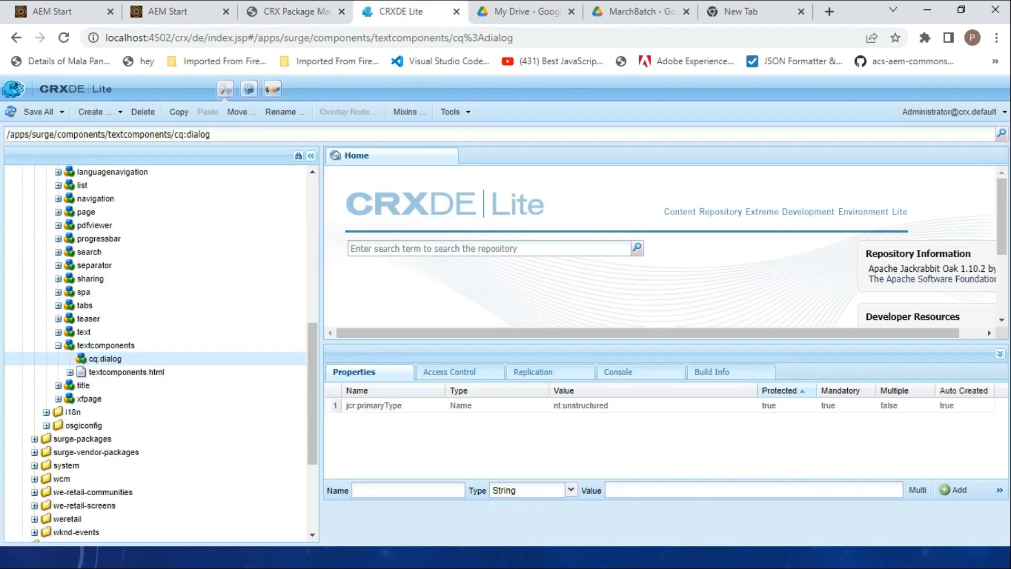
{"action": "right_click", "coordinate": [77, 348]}
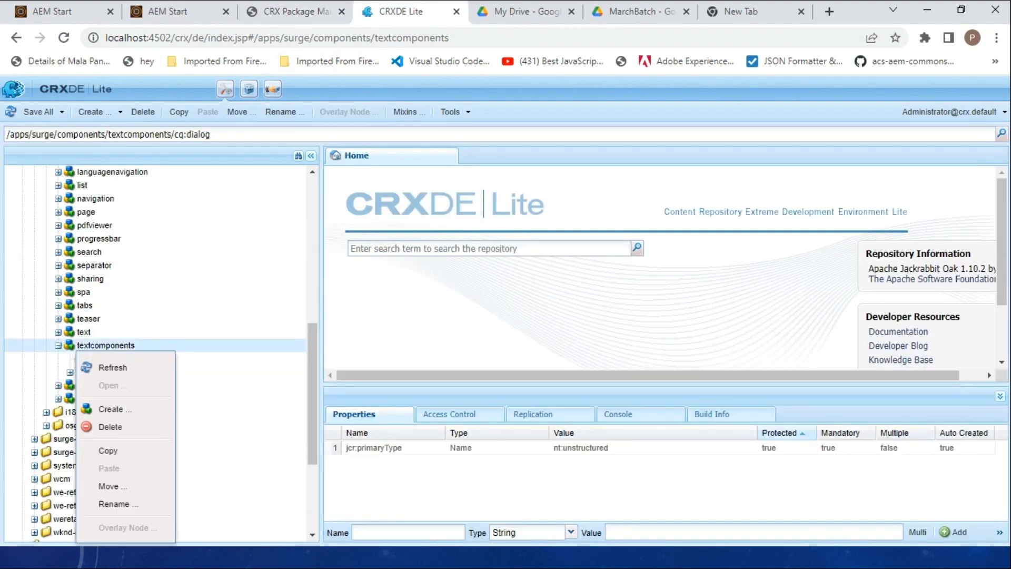
{"action": "left_click", "coordinate": [129, 371]}
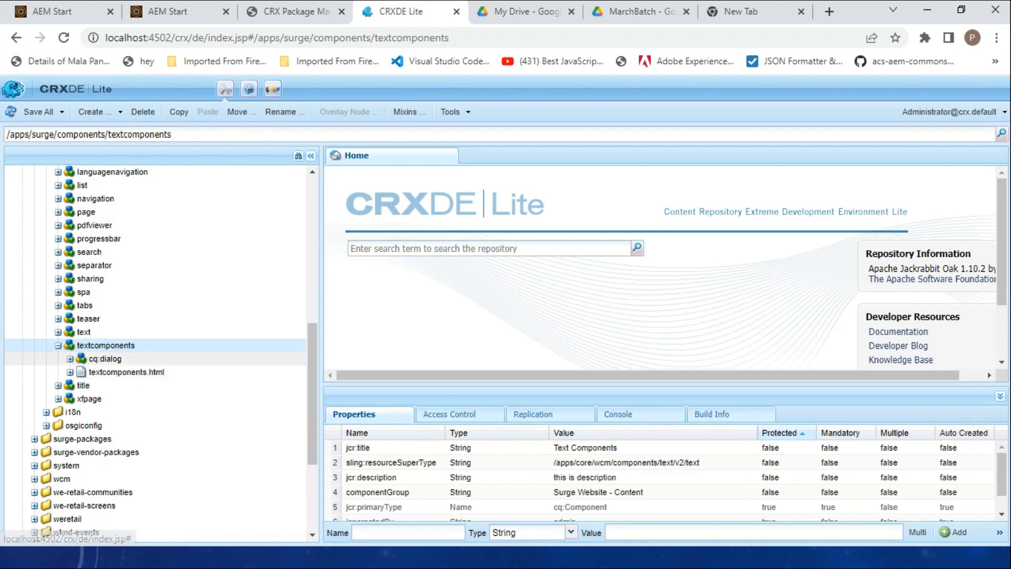
{"action": "left_click", "coordinate": [70, 359]}
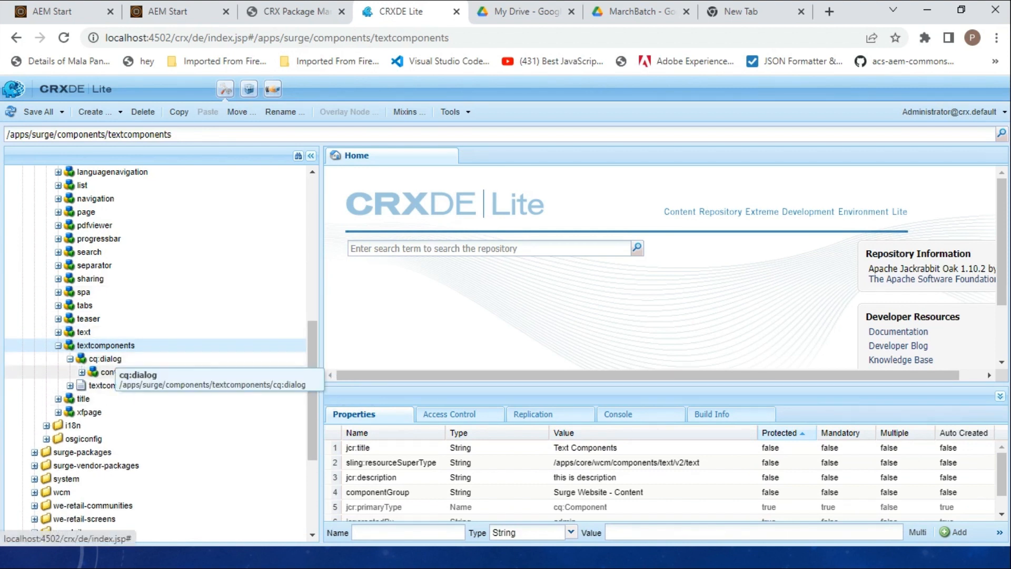
Examine the textcomponents dialog tree from content through tabs, properties and columns down to the text and id field nodes
{"action": "scroll", "coordinate": [113, 372], "scroll_direction": "down", "scroll_amount": 3}
{"action": "double_click", "coordinate": [114, 223]}
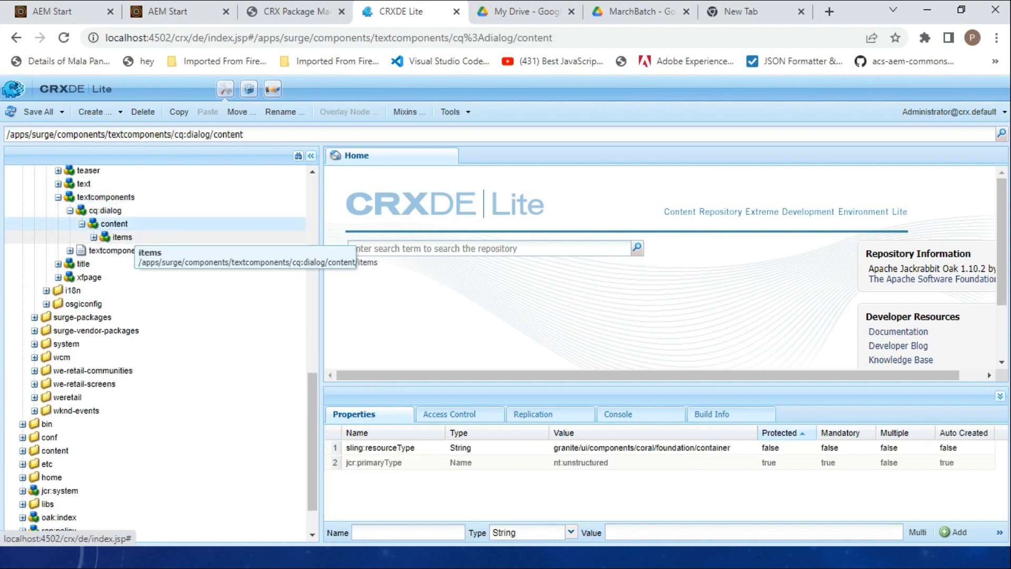
{"action": "double_click", "coordinate": [123, 237]}
{"action": "double_click", "coordinate": [132, 250]}
{"action": "double_click", "coordinate": [146, 264]}
{"action": "double_click", "coordinate": [166, 277]}
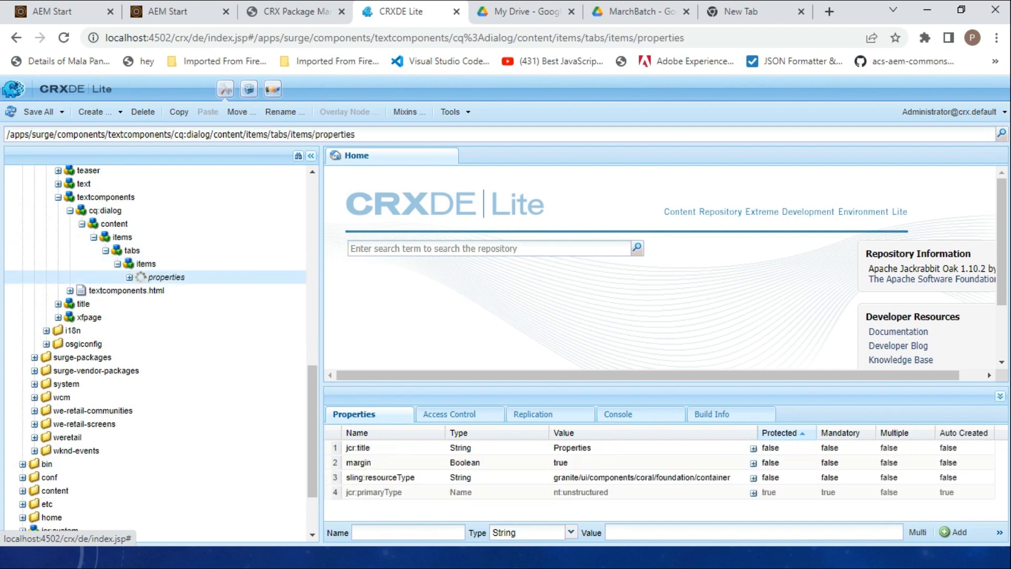
{"action": "double_click", "coordinate": [169, 290]}
{"action": "double_click", "coordinate": [187, 304]}
{"action": "double_click", "coordinate": [194, 317]}
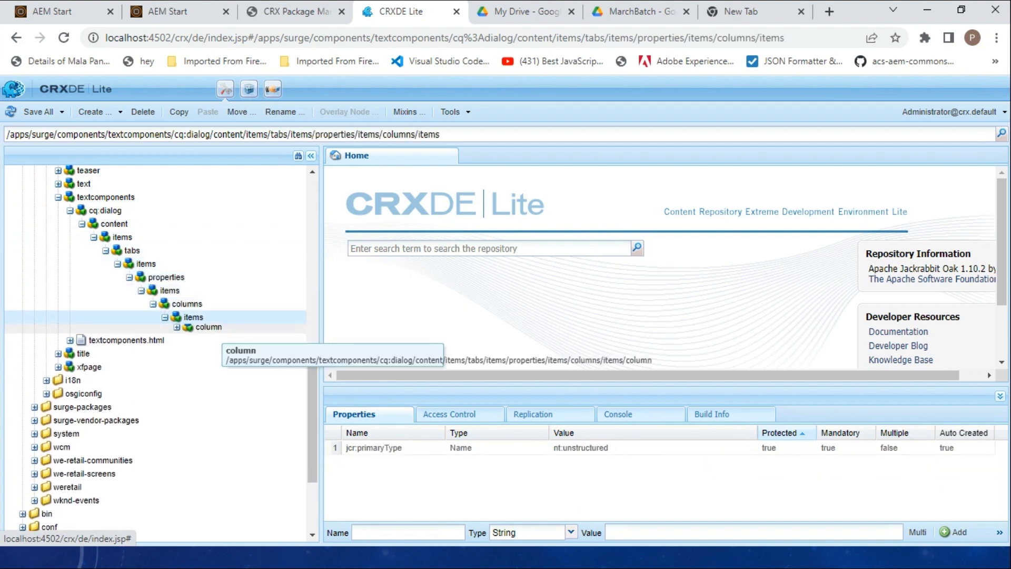
{"action": "double_click", "coordinate": [209, 327]}
{"action": "double_click", "coordinate": [217, 343]}
{"action": "double_click", "coordinate": [225, 357]}
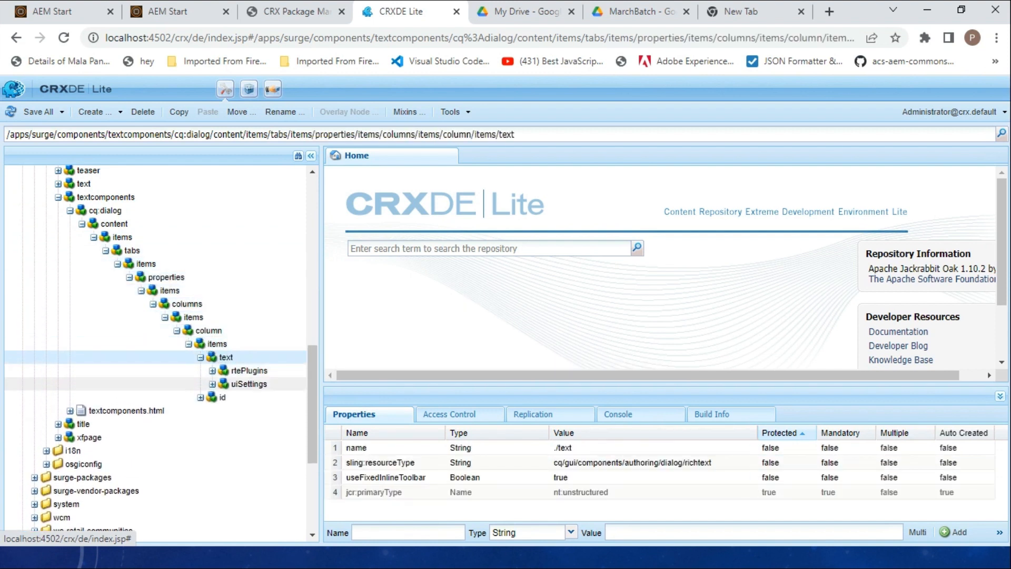
{"action": "left_click", "coordinate": [222, 397]}
{"action": "scroll", "coordinate": [158, 274], "scroll_direction": "up", "scroll_amount": 2}
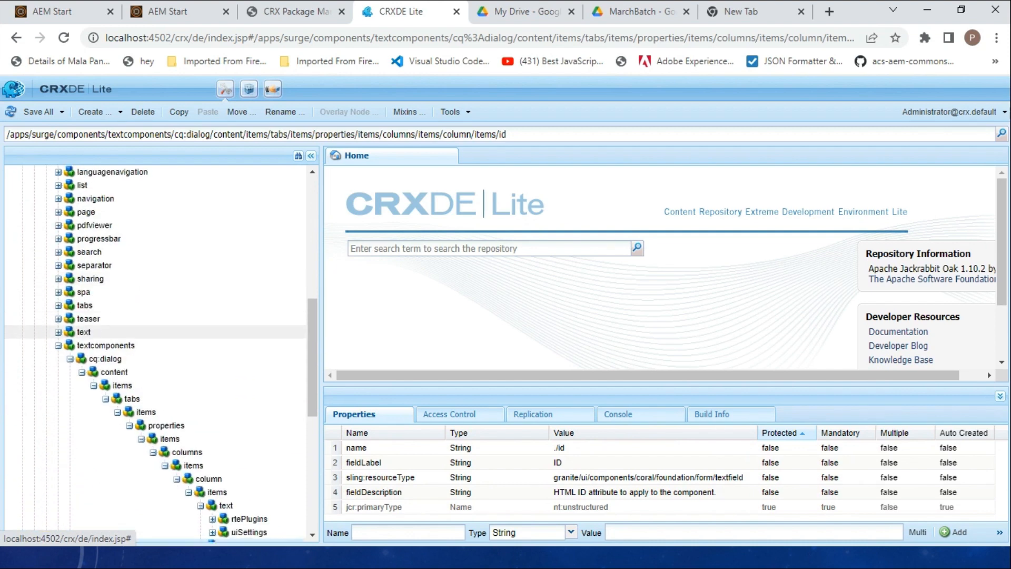
Collapse textcomponents and examine the properties of surge's text and teaser components
{"action": "left_click", "coordinate": [58, 346]}
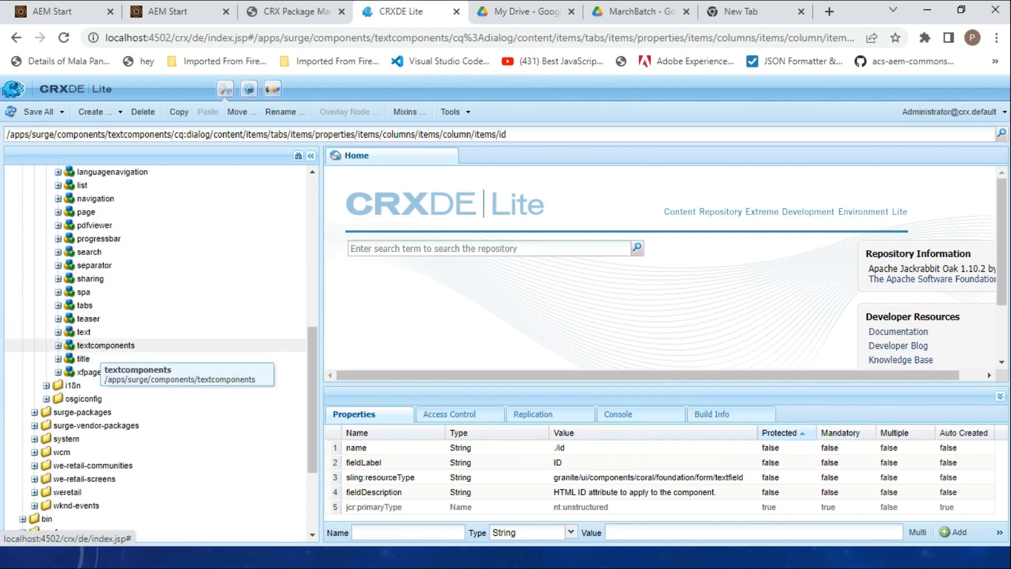
{"action": "left_click", "coordinate": [83, 332]}
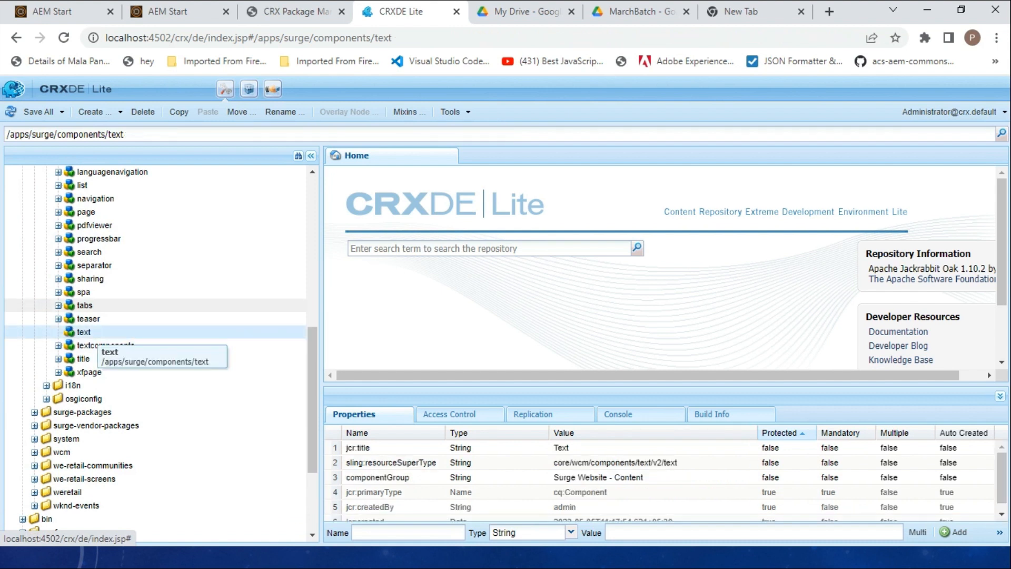
{"action": "left_click", "coordinate": [88, 318]}
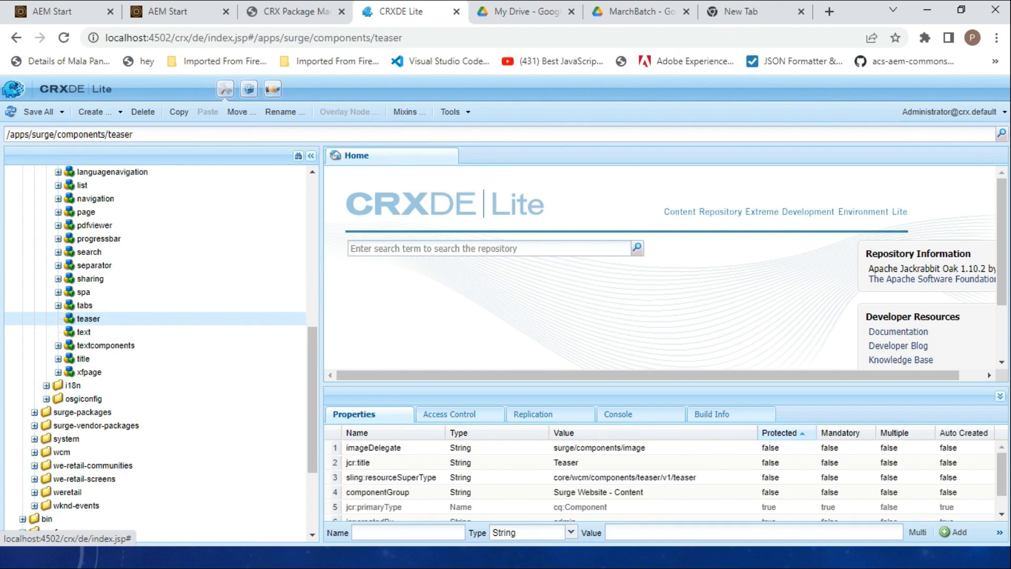
{"action": "scroll", "coordinate": [101, 323], "scroll_direction": "up", "scroll_amount": 6}
{"action": "scroll", "coordinate": [105, 330], "scroll_direction": "down", "scroll_amount": 2}
{"action": "scroll", "coordinate": [105, 327], "scroll_direction": "down", "scroll_amount": 5}
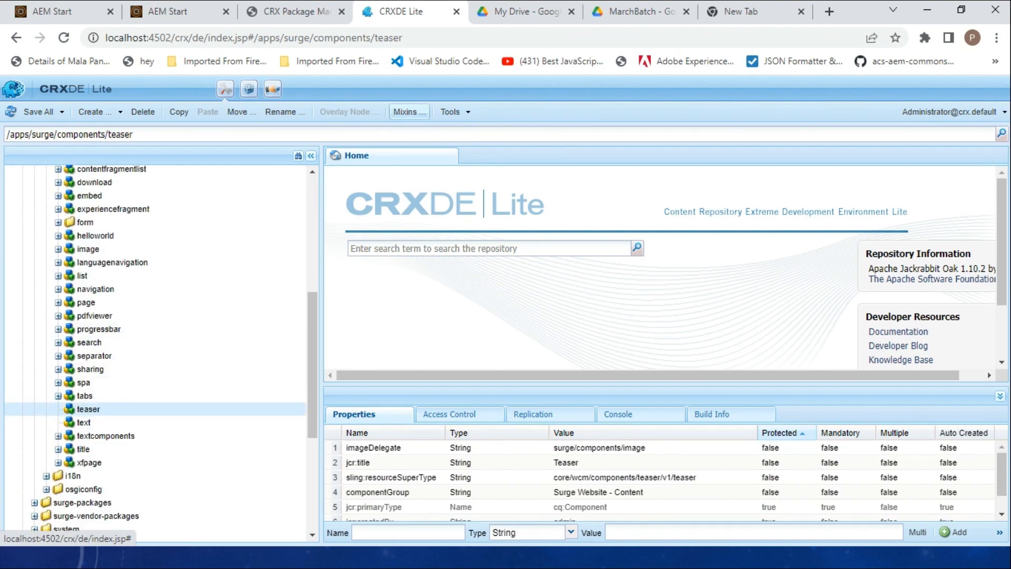
In the Package Manager, open surgetext's /apps/surge/components/textcomponents filter for editing and save the package settings
{"action": "left_click", "coordinate": [295, 12]}
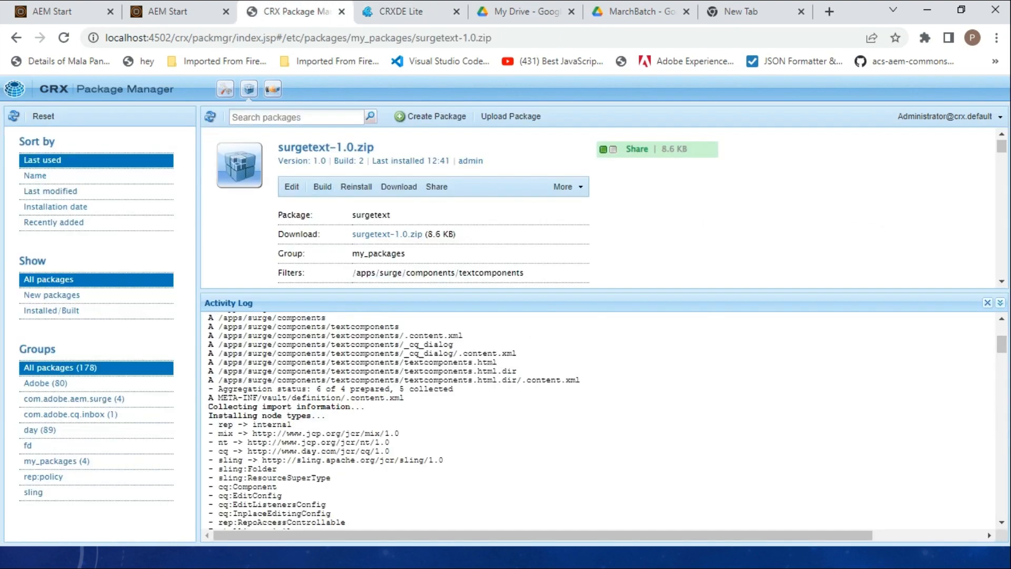
{"action": "left_click", "coordinate": [292, 186]}
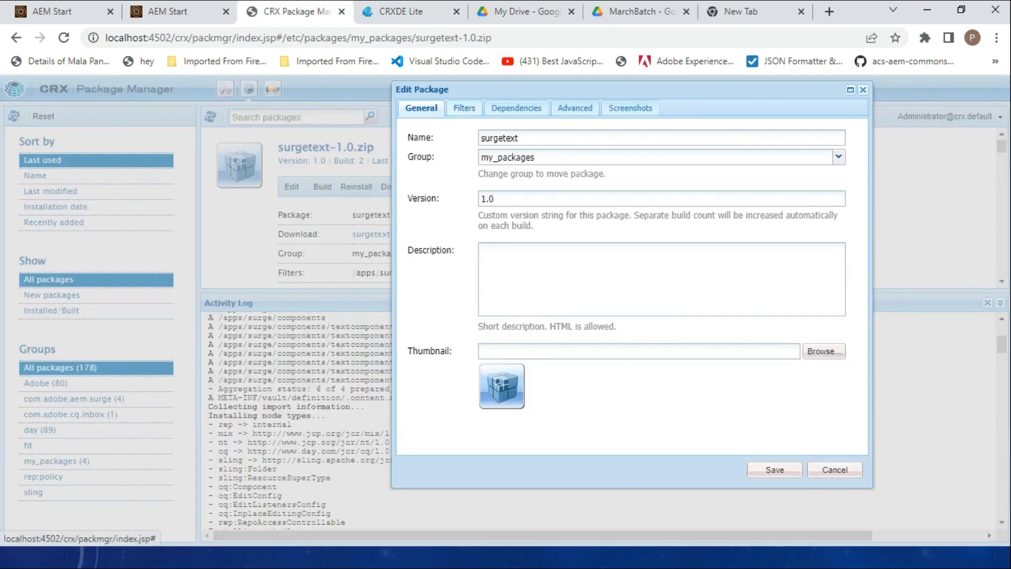
{"action": "left_click", "coordinate": [464, 108]}
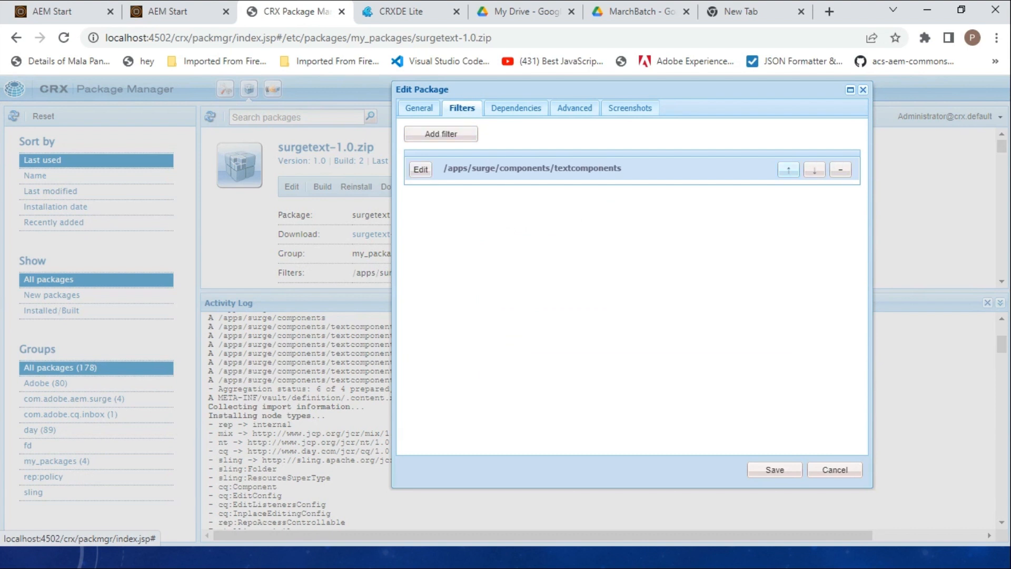
{"action": "left_click", "coordinate": [421, 169]}
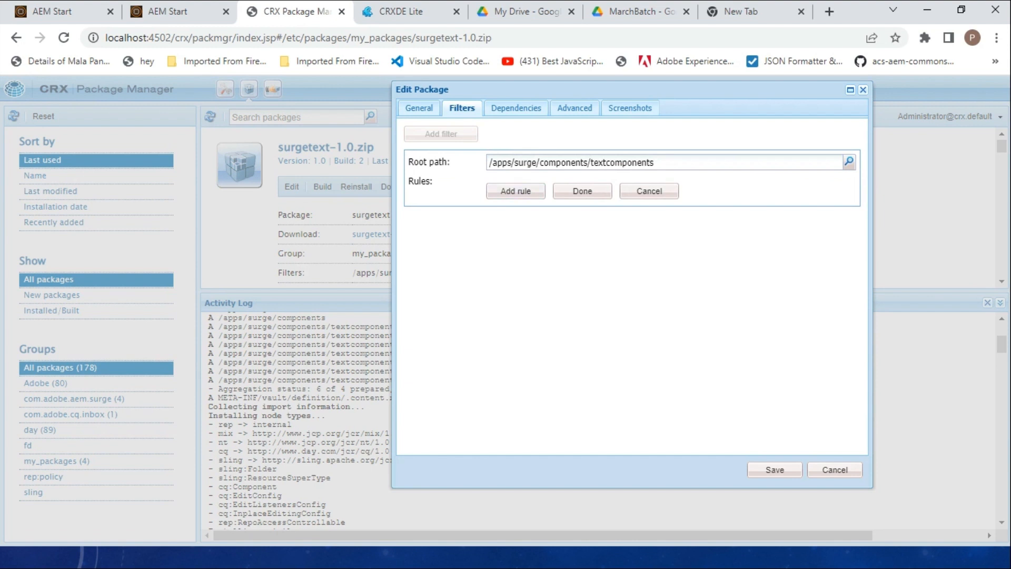
{"action": "left_click", "coordinate": [775, 470]}
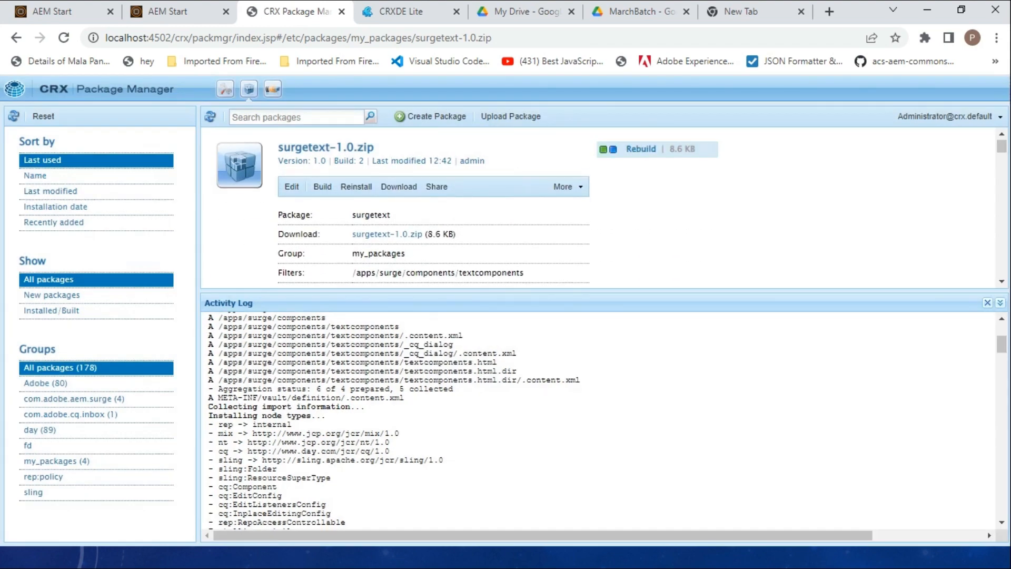
{"action": "left_click", "coordinate": [291, 187]}
{"action": "left_click", "coordinate": [464, 108]}
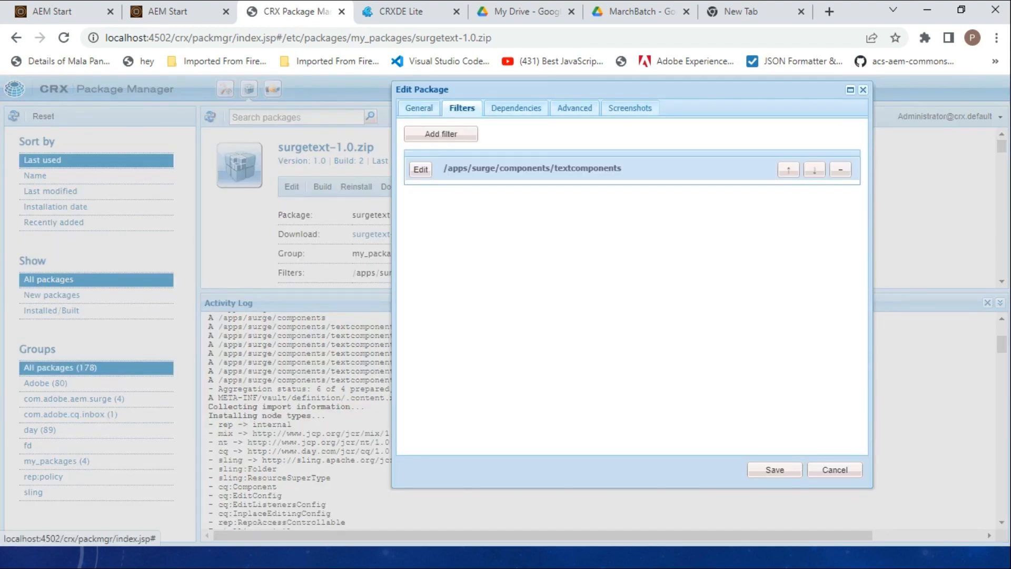
{"action": "left_click", "coordinate": [441, 134]}
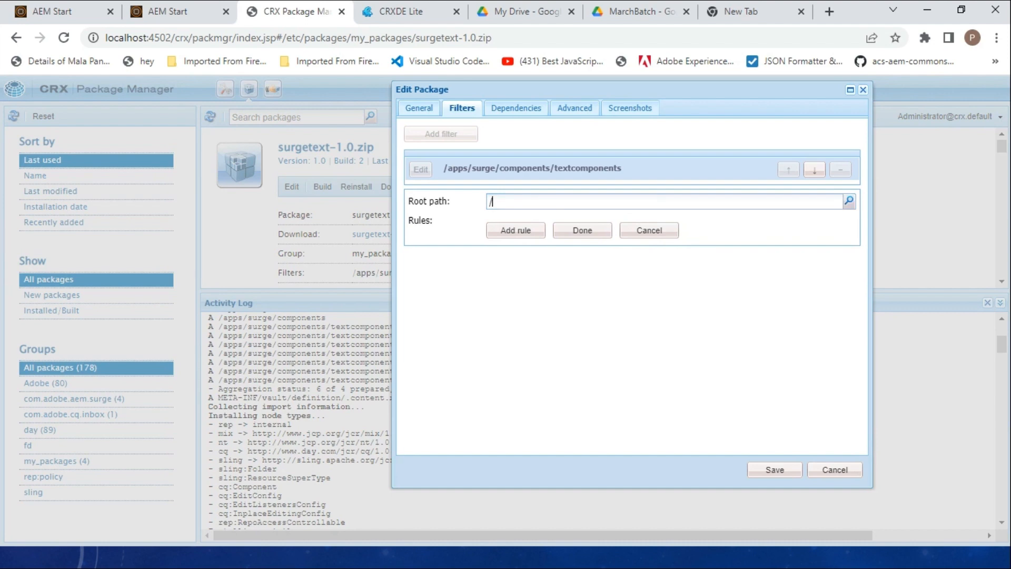
{"action": "left_click", "coordinate": [864, 90]}
Open surgetext's edit settings, review its filters, and add a package screenshot entry with its file chooser open
{"action": "left_click", "coordinate": [292, 187]}
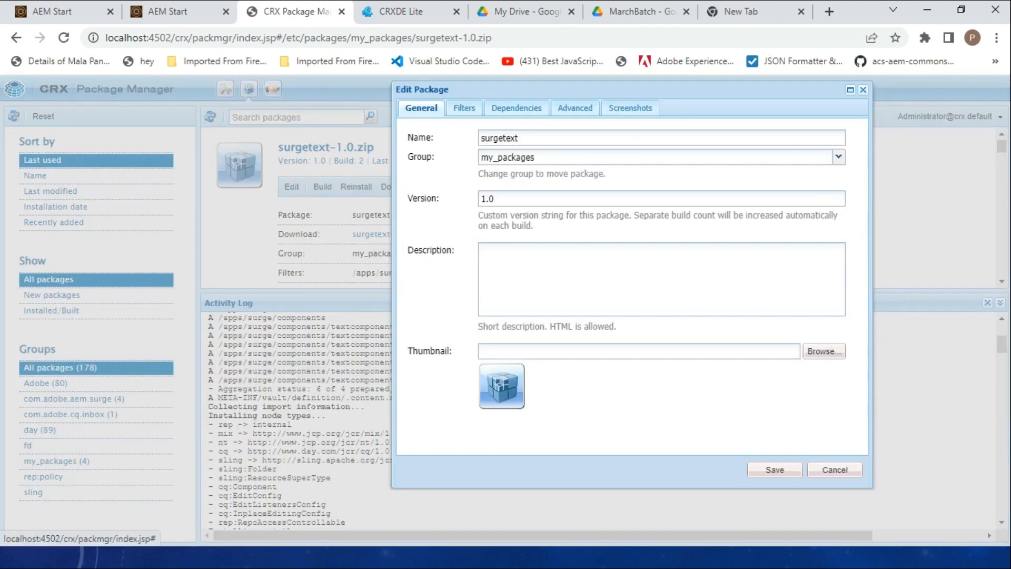
{"action": "left_click", "coordinate": [464, 108]}
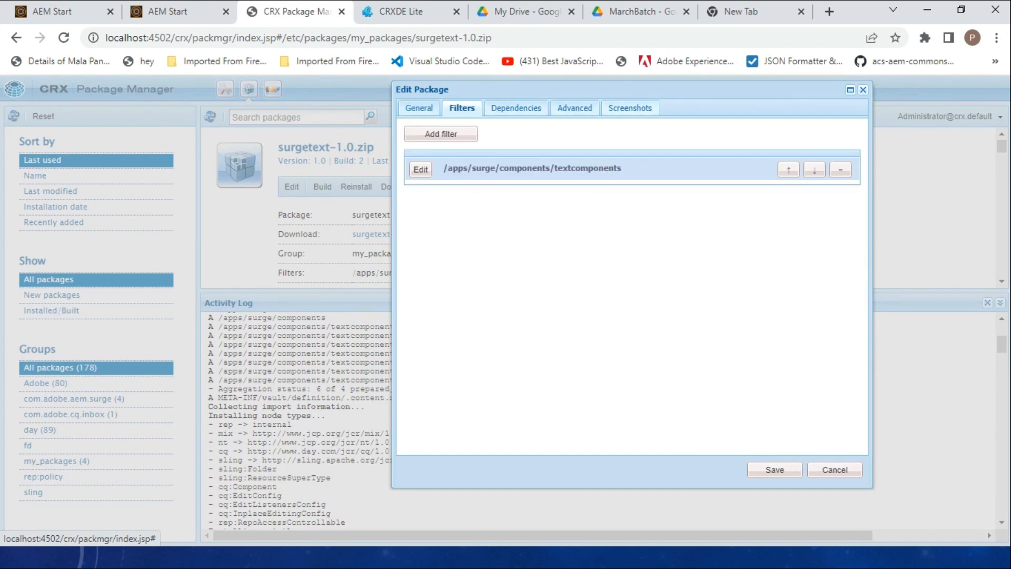
{"action": "left_click", "coordinate": [630, 108]}
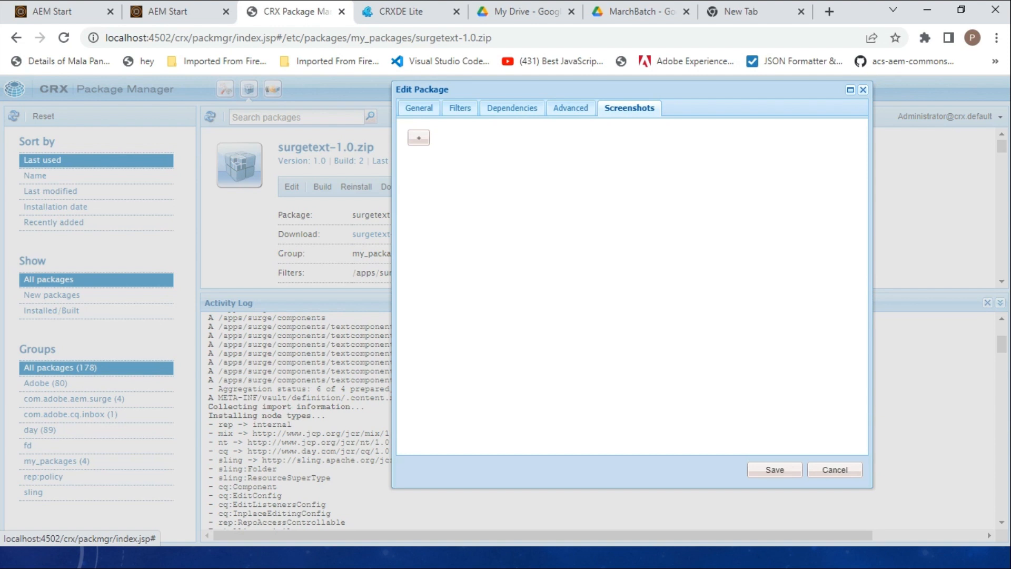
{"action": "left_click", "coordinate": [418, 138]}
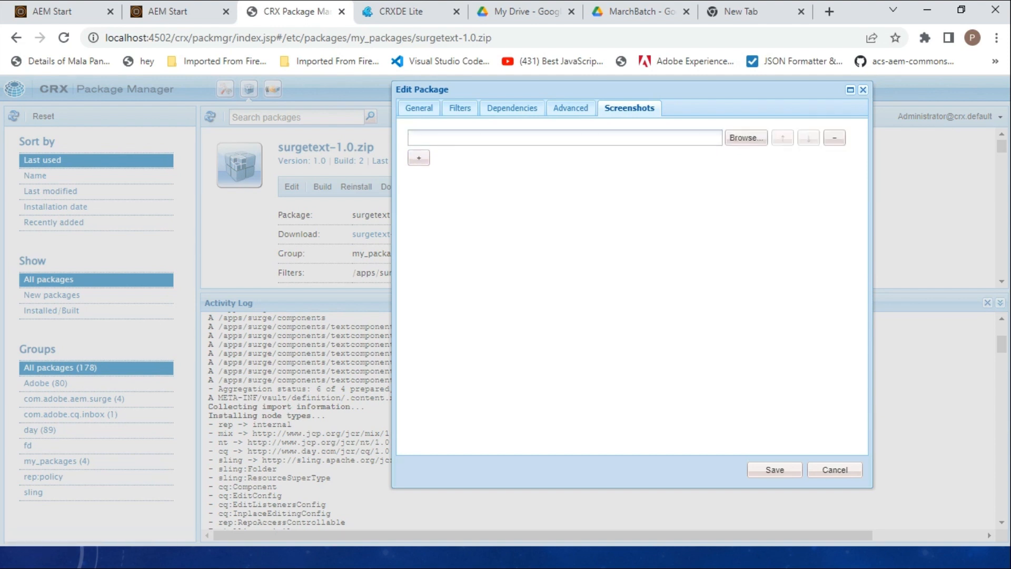
{"action": "left_click", "coordinate": [747, 138]}
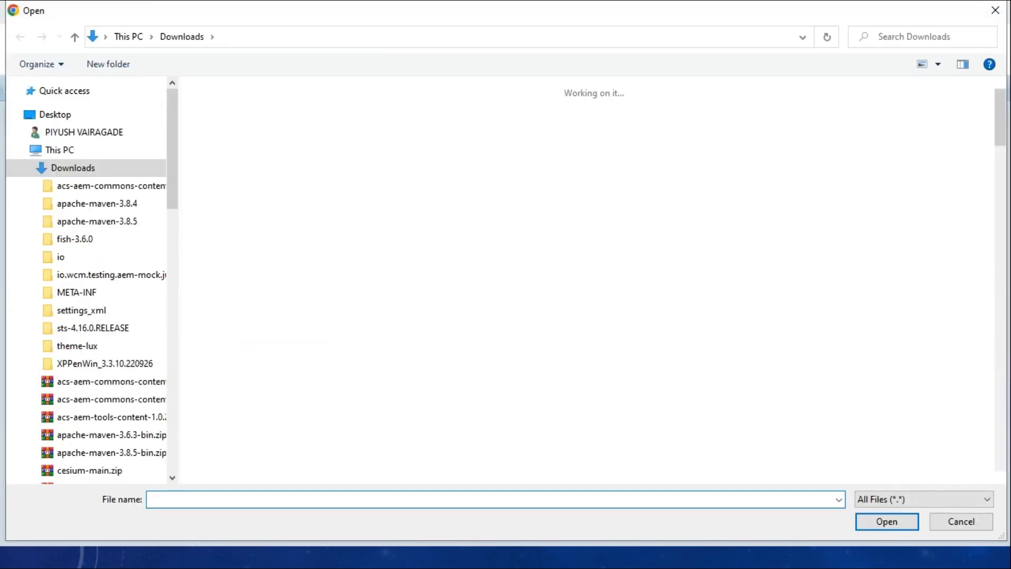
Choose dam thumbnail_300.png from the Downloads folder as the package screenshot
{"action": "left_click", "coordinate": [74, 203]}
{"action": "left_click", "coordinate": [72, 221]}
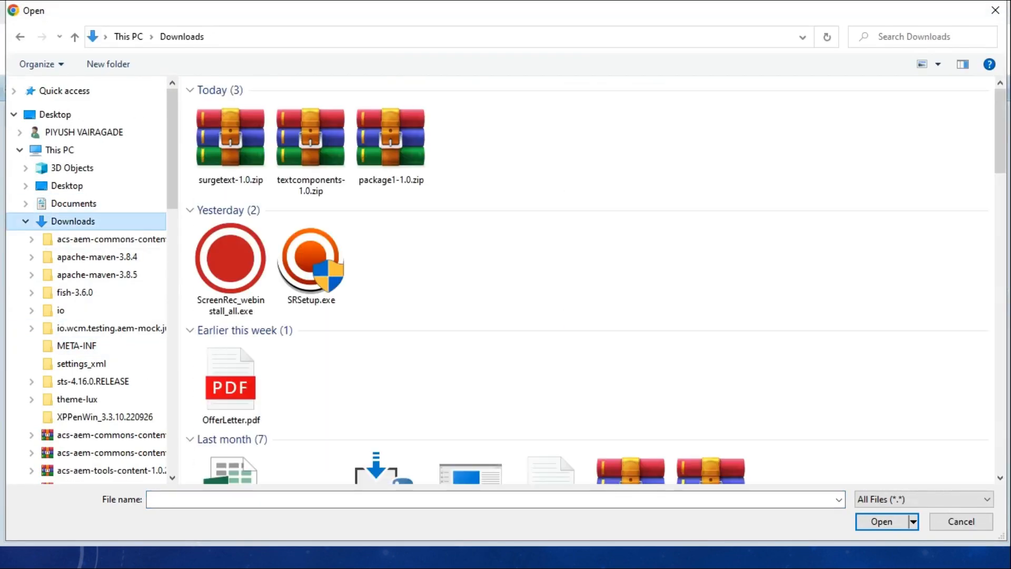
{"action": "scroll", "coordinate": [551, 306], "scroll_direction": "down", "scroll_amount": 15}
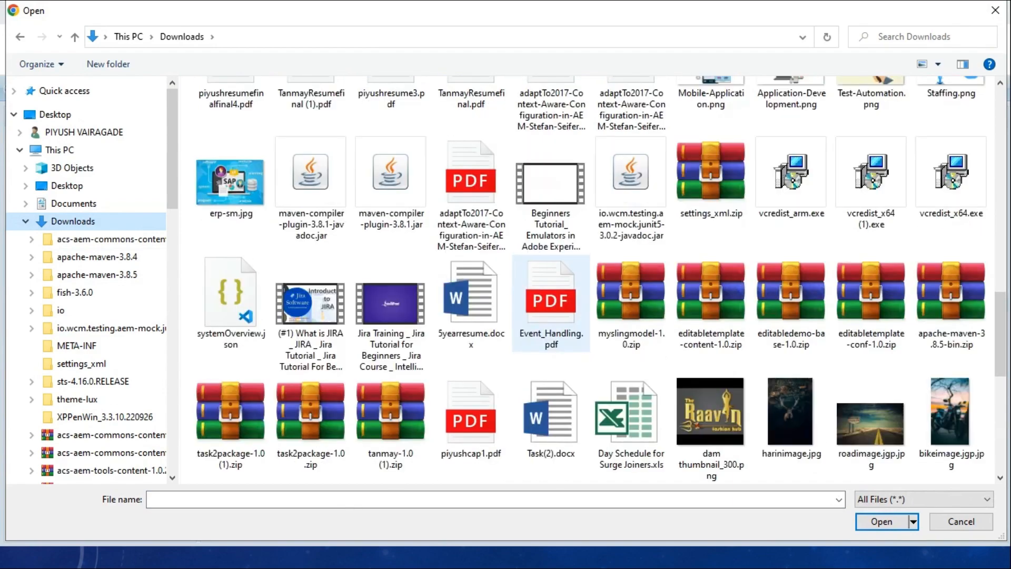
{"action": "scroll", "coordinate": [711, 306], "scroll_direction": "down", "scroll_amount": 4}
{"action": "left_click", "coordinate": [711, 205]}
{"action": "key", "text": "Return"}
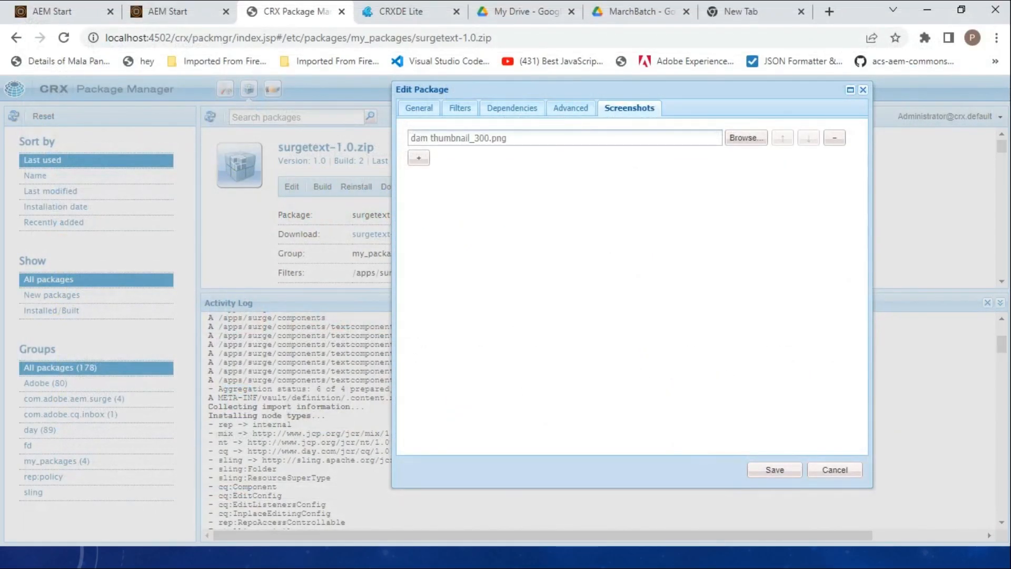
Save surgetext's package settings with the new screenshot and review the image in the package details
{"action": "left_click", "coordinate": [775, 469]}
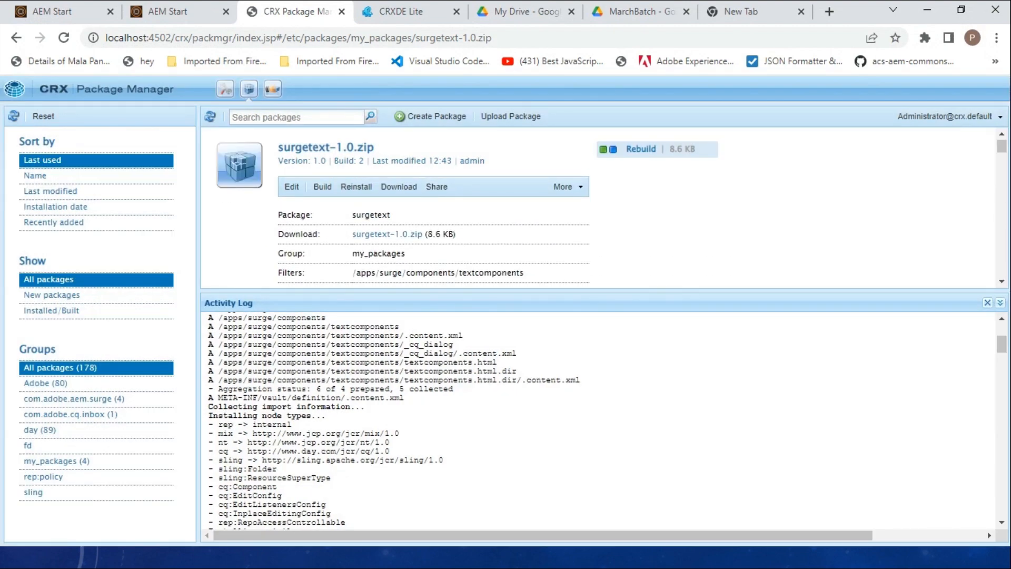
{"action": "scroll", "coordinate": [500, 211], "scroll_direction": "down", "scroll_amount": 3}
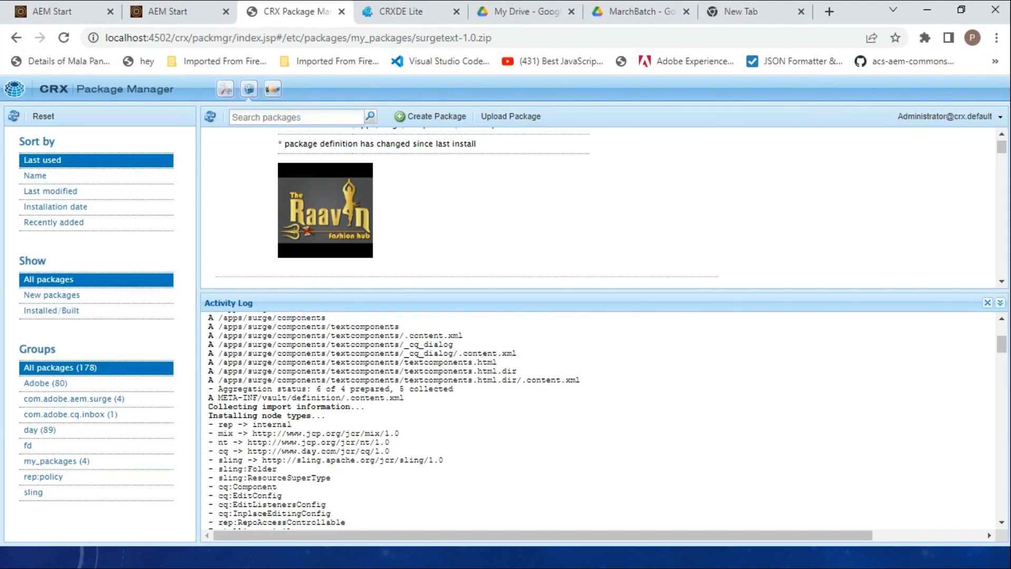
{"action": "scroll", "coordinate": [600, 208], "scroll_direction": "up", "scroll_amount": 3}
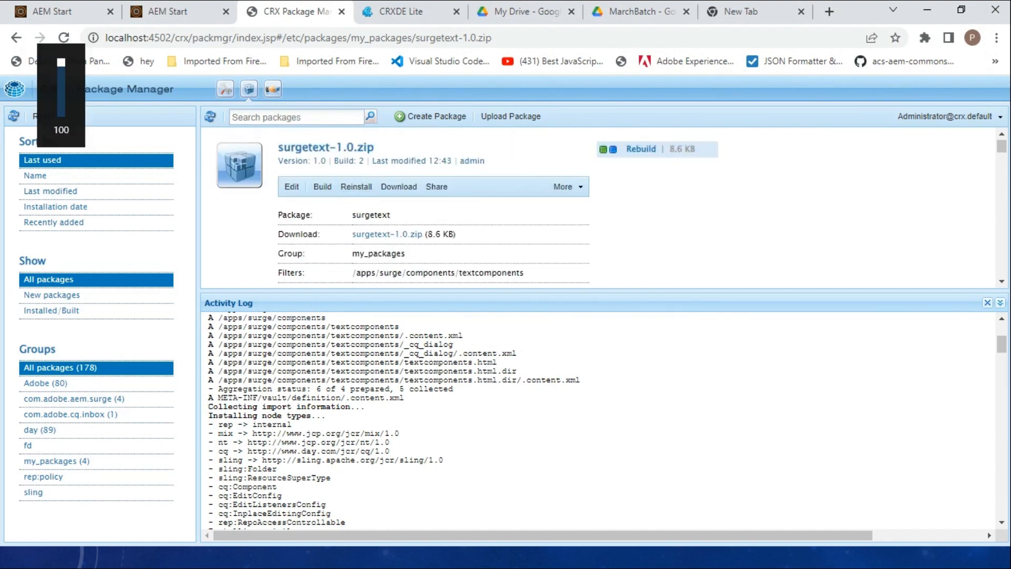
{"action": "scroll", "coordinate": [603, 208], "scroll_direction": "down", "scroll_amount": 3}
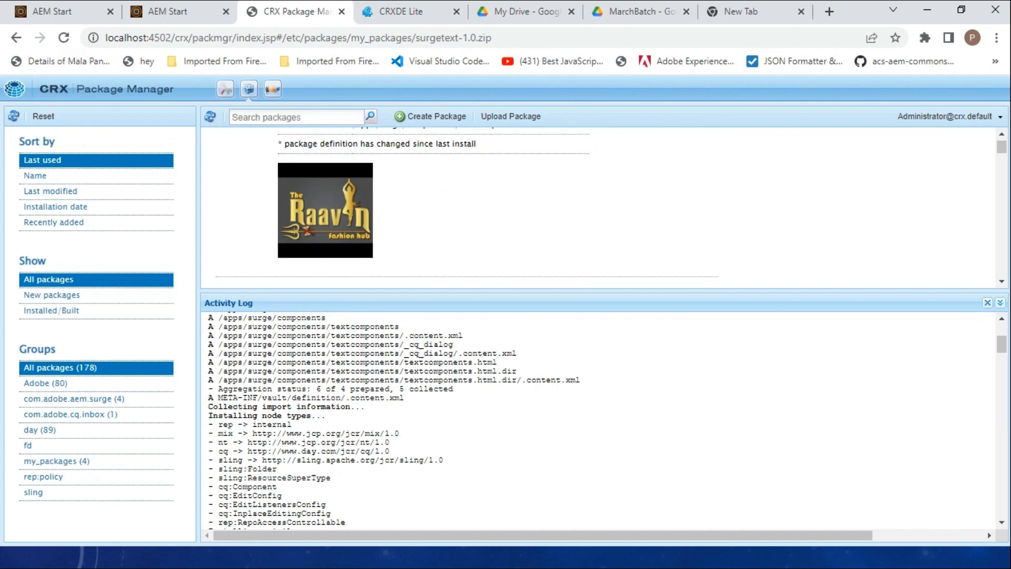
{"action": "scroll", "coordinate": [603, 209], "scroll_direction": "up", "scroll_amount": 3}
{"action": "scroll", "coordinate": [604, 208], "scroll_direction": "down", "scroll_amount": 3}
{"action": "scroll", "coordinate": [603, 208], "scroll_direction": "up", "scroll_amount": 3}
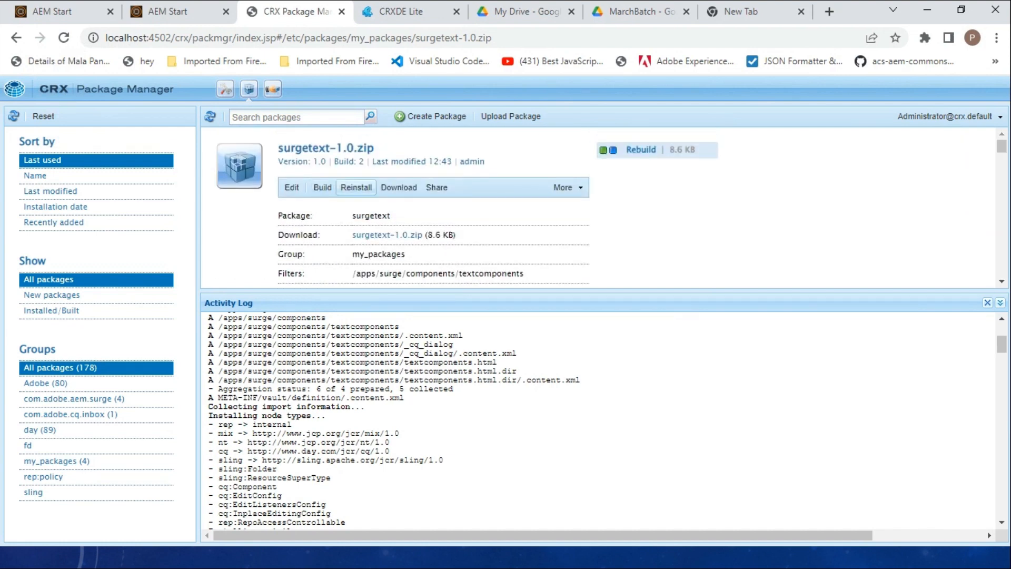
Reopen surgetext's edit settings and examine the advanced provider URL, Link and Requires fields
{"action": "left_click", "coordinate": [291, 187]}
{"action": "left_click", "coordinate": [576, 108]}
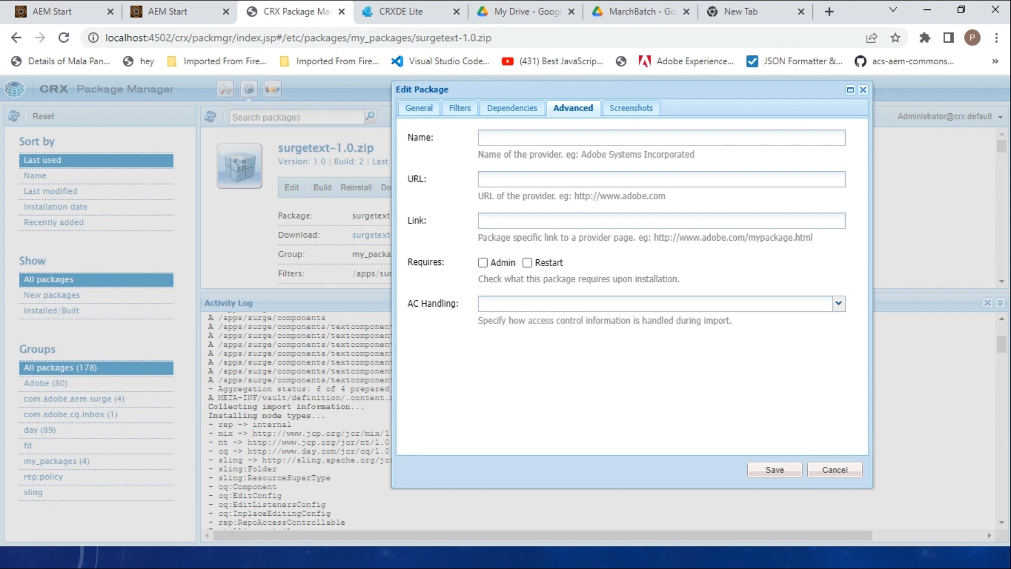
{"action": "left_click_drag", "start_coordinate": [429, 179], "coordinate": [408, 179]}
{"action": "left_click_drag", "start_coordinate": [429, 221], "coordinate": [411, 221]}
{"action": "left_click", "coordinate": [412, 221]}
{"action": "left_click_drag", "start_coordinate": [409, 263], "coordinate": [445, 262]}
{"action": "left_click", "coordinate": [442, 262]}
Try the Admin and Restart installation requirements on surgetext, leaving both unselected
{"action": "left_click", "coordinate": [482, 263]}
{"action": "left_click", "coordinate": [527, 263]}
{"action": "left_click", "coordinate": [483, 263]}
{"action": "left_click", "coordinate": [527, 263]}
{"action": "left_click", "coordinate": [527, 263]}
{"action": "left_click", "coordinate": [527, 263]}
Examine the AC Handling choices for surgetext's access control import without selecting one
{"action": "mouse_move", "coordinate": [459, 304]}
{"action": "left_mouse_down"}
{"action": "mouse_move", "coordinate": [441, 303]}
{"action": "mouse_move", "coordinate": [460, 304]}
{"action": "left_mouse_up"}
{"action": "mouse_move", "coordinate": [459, 304]}
{"action": "left_mouse_down"}
{"action": "mouse_move", "coordinate": [414, 304]}
{"action": "mouse_move", "coordinate": [459, 304]}
{"action": "left_mouse_up"}
{"action": "left_click_drag", "start_coordinate": [459, 303], "coordinate": [414, 303]}
{"action": "mouse_move", "coordinate": [413, 303]}
{"action": "left_mouse_down"}
{"action": "mouse_move", "coordinate": [459, 304]}
{"action": "mouse_move", "coordinate": [408, 303]}
{"action": "left_mouse_up"}
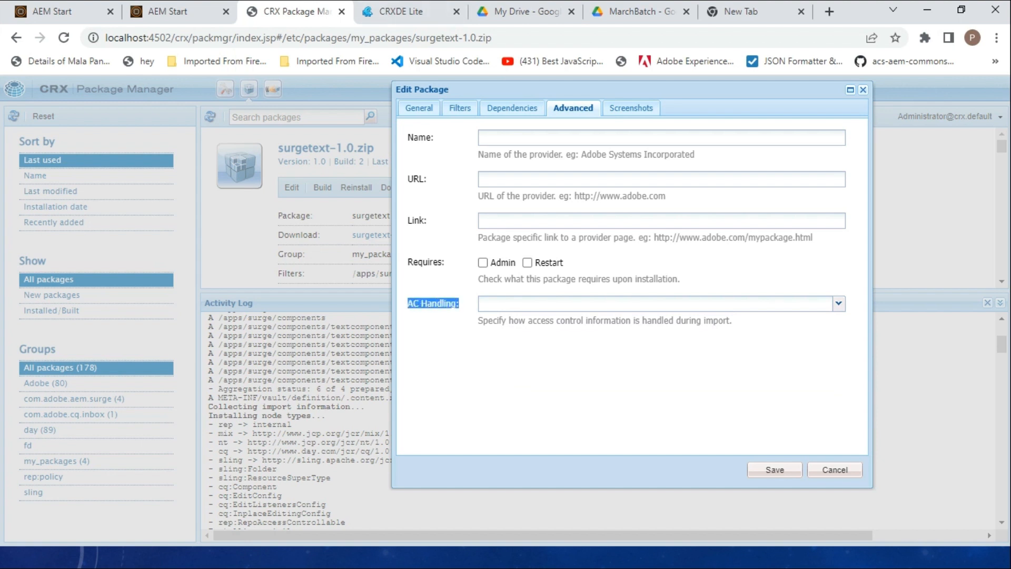
{"action": "left_click", "coordinate": [838, 304]}
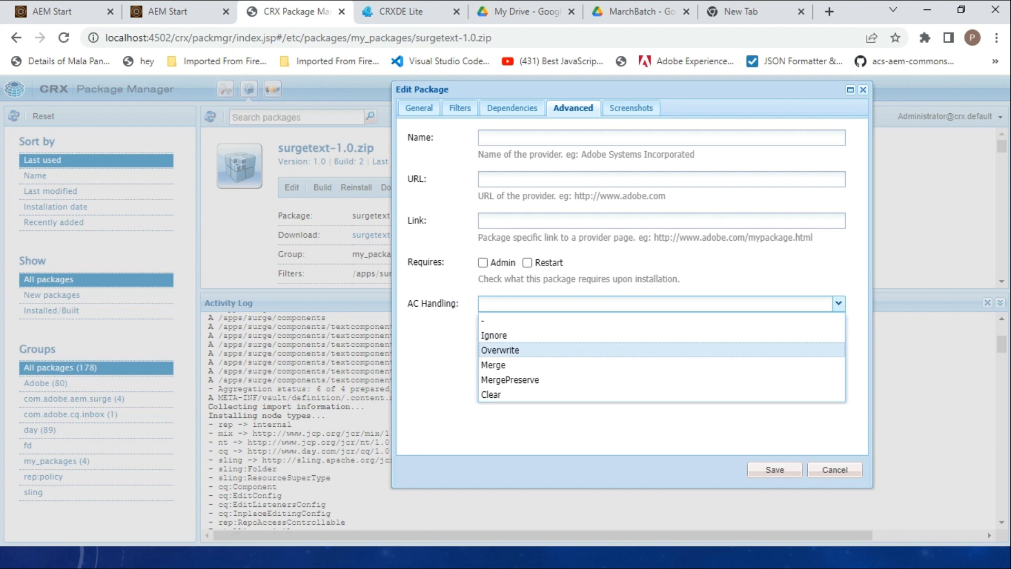
{"action": "left_click", "coordinate": [447, 352]}
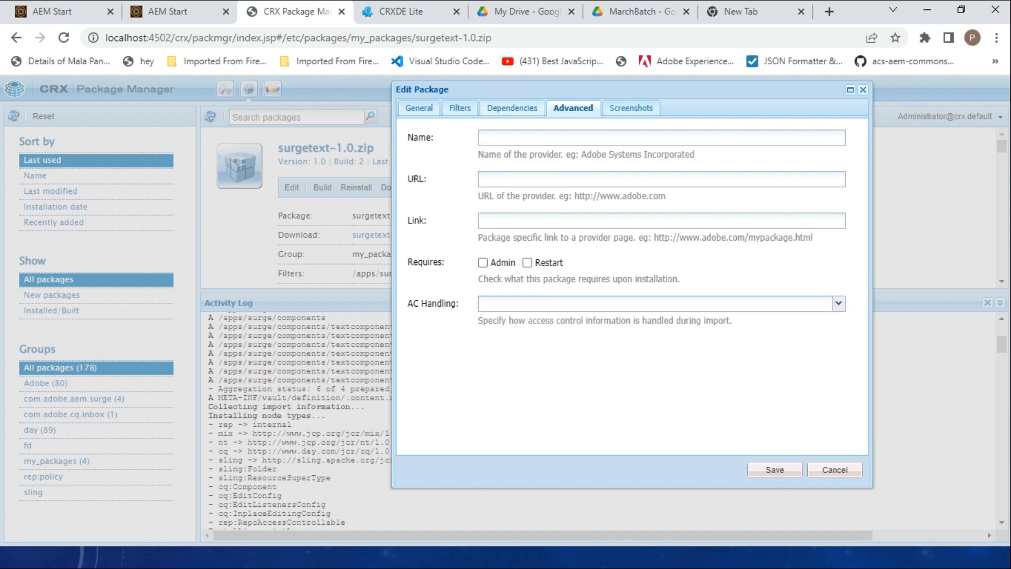
Review surgetext's dependencies, filters and general settings, and save the package
{"action": "left_click", "coordinate": [512, 108]}
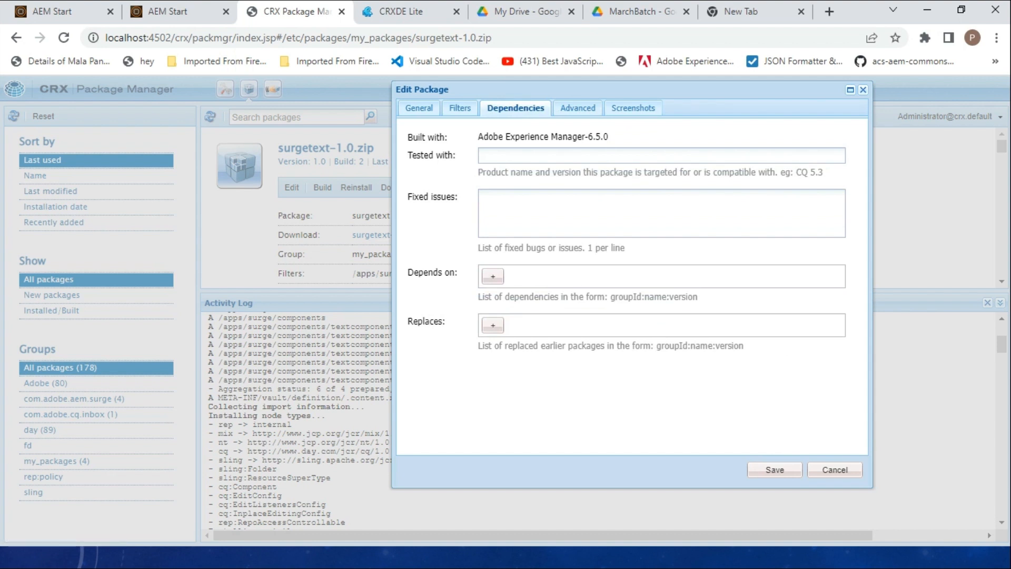
{"action": "mouse_move", "coordinate": [453, 155]}
{"action": "left_mouse_down"}
{"action": "mouse_move", "coordinate": [422, 155]}
{"action": "mouse_move", "coordinate": [457, 156]}
{"action": "left_mouse_up"}
{"action": "left_click", "coordinate": [460, 107]}
{"action": "left_click", "coordinate": [419, 107]}
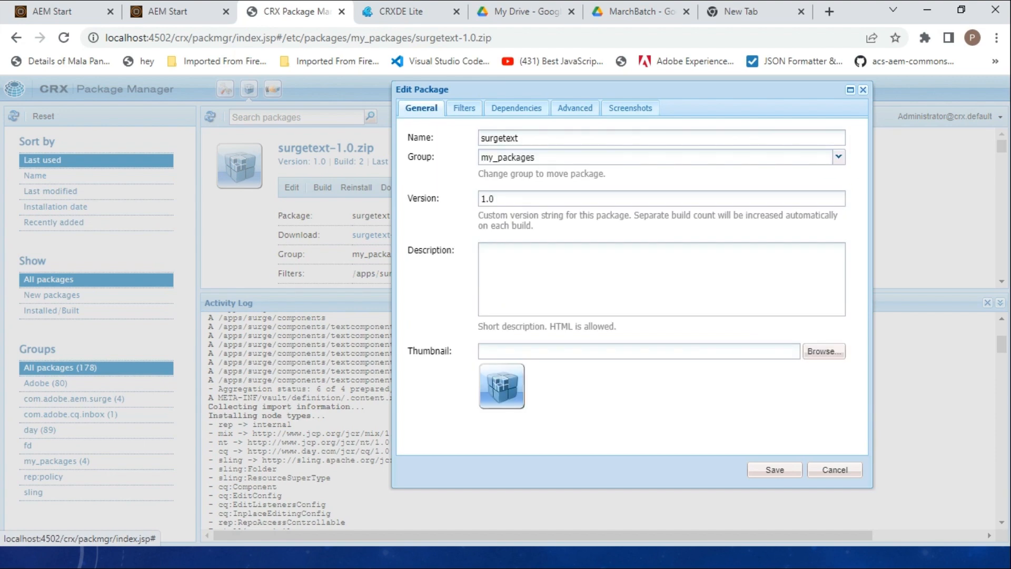
{"action": "left_click", "coordinate": [775, 469]}
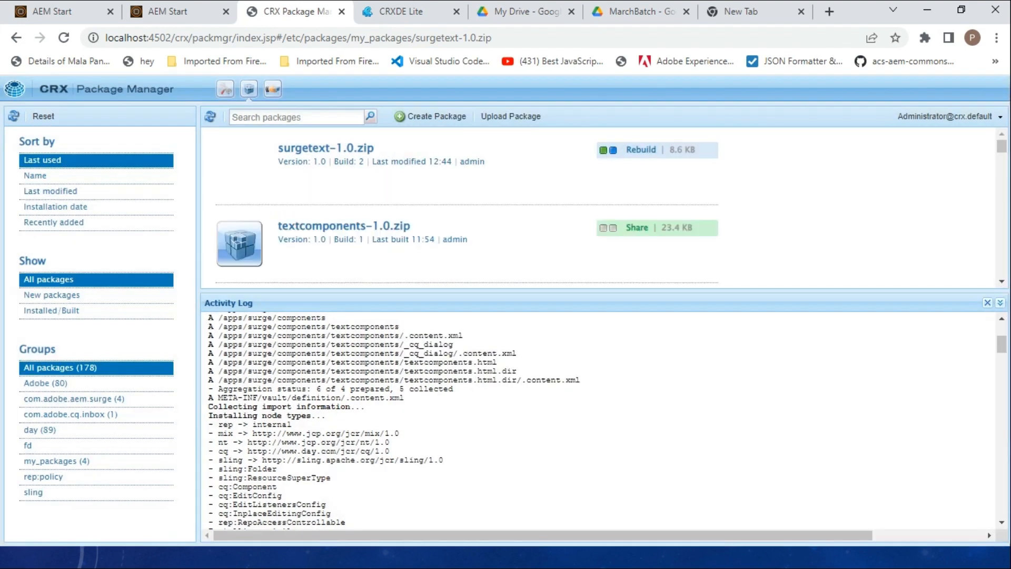